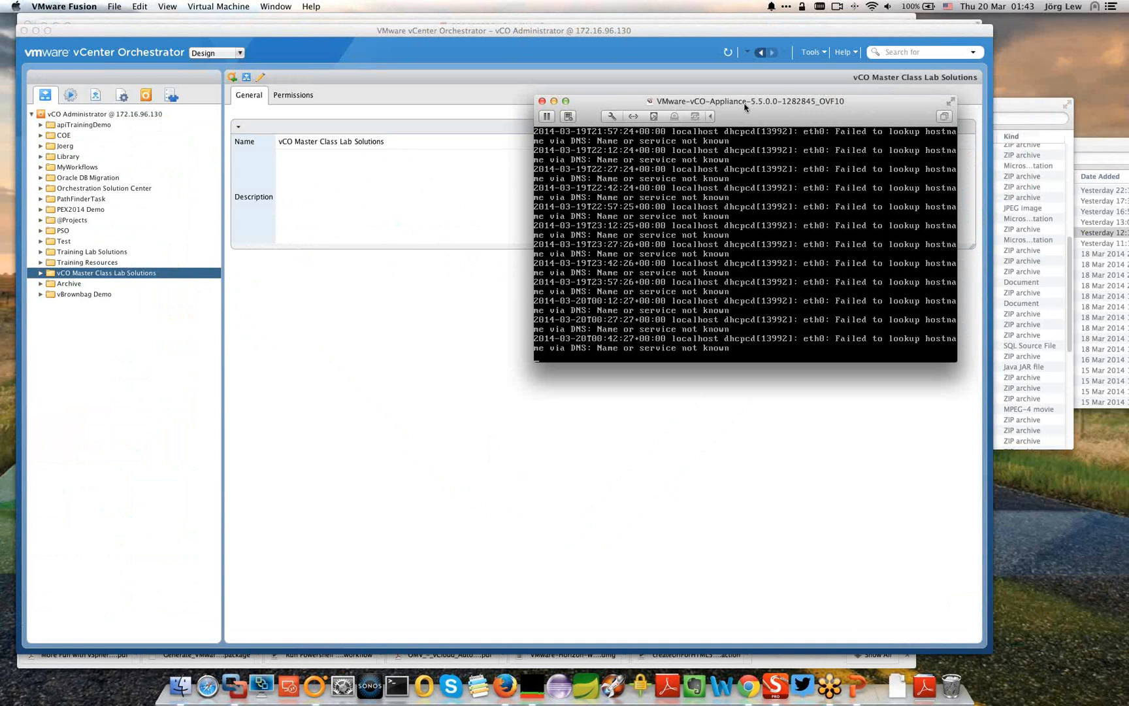
Step: Show the client's available perspectives, then switch to Run and look at its home view
{"action": "left_click", "coordinate": [231, 55]}
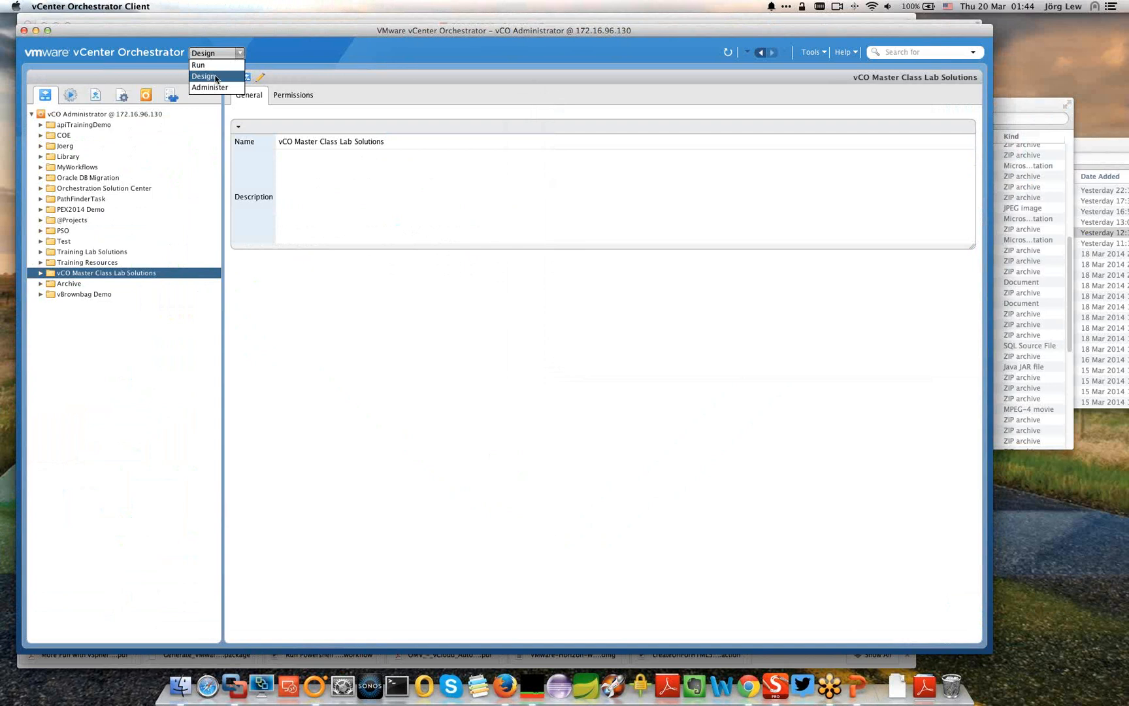
{"action": "left_click", "coordinate": [216, 78]}
{"action": "left_click", "coordinate": [218, 57]}
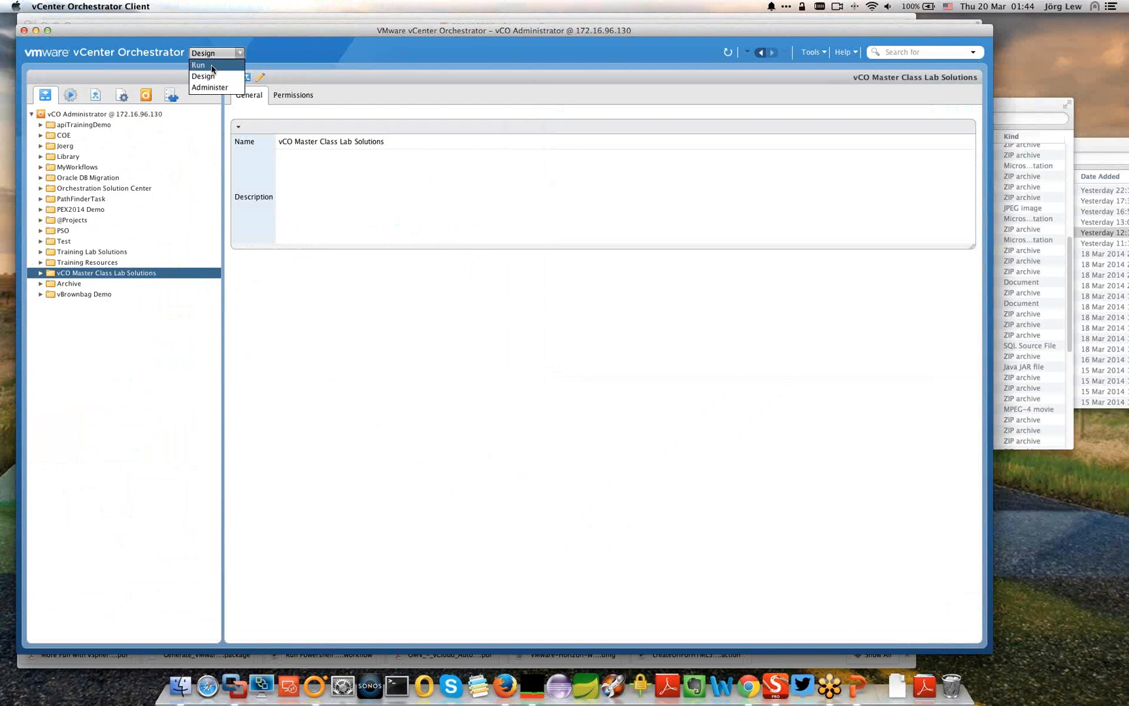
{"action": "left_click", "coordinate": [212, 66]}
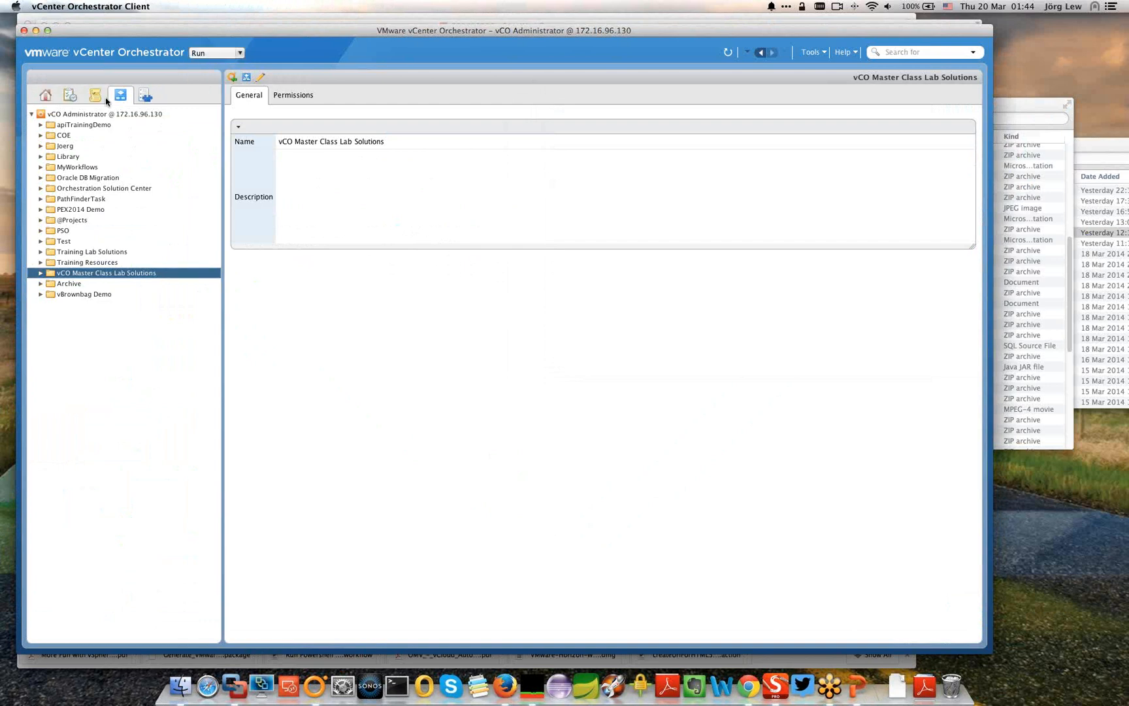
{"action": "left_click", "coordinate": [43, 96]}
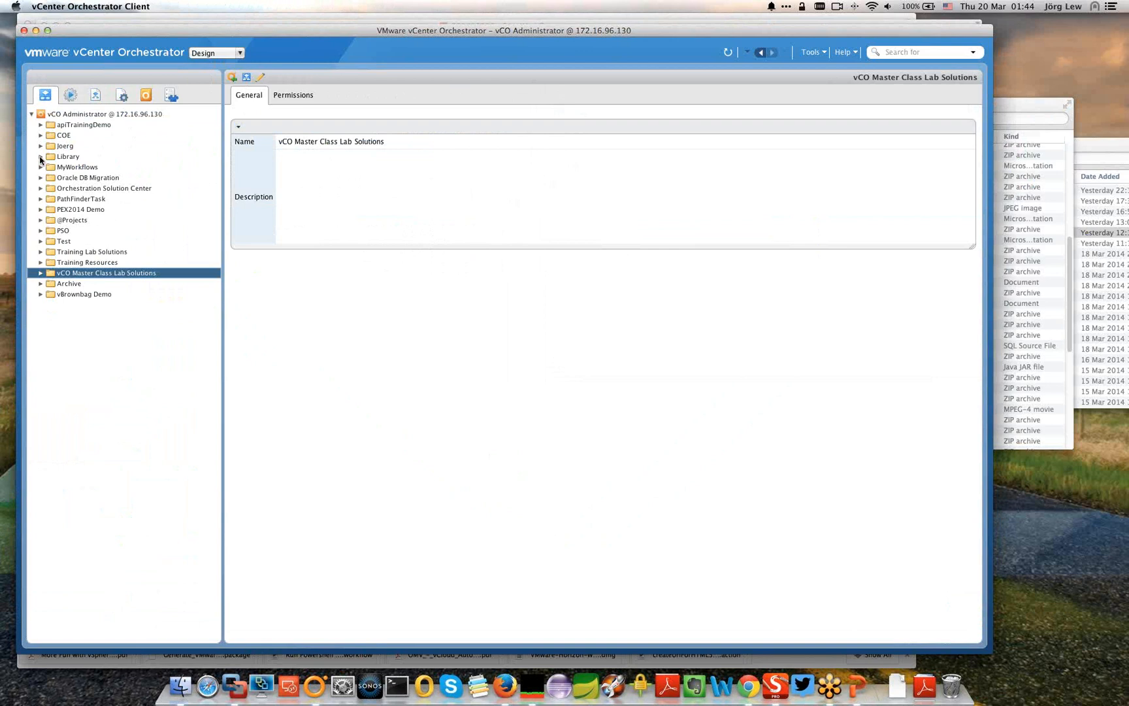
Step: Expand the Library, vCenter and Virtual Machine management folders in the workflow tree
{"action": "left_click_drag", "start_coordinate": [40, 159], "coordinate": [45, 194]}
{"action": "left_click", "coordinate": [40, 157]}
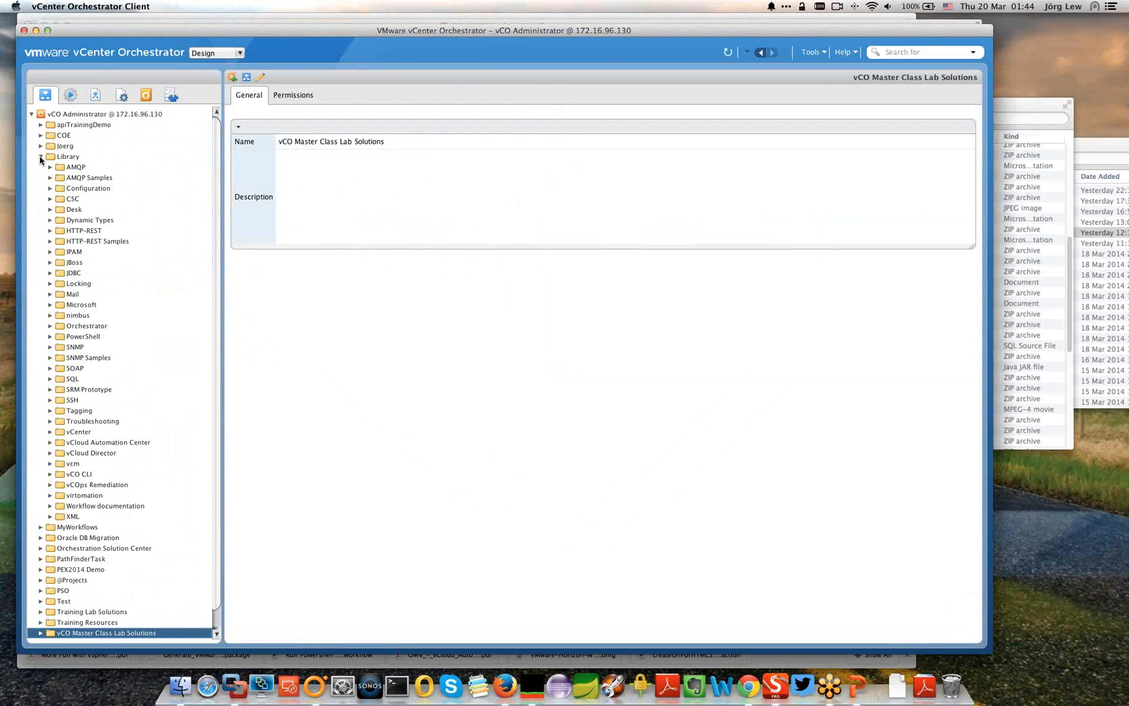
{"action": "left_click", "coordinate": [50, 432]}
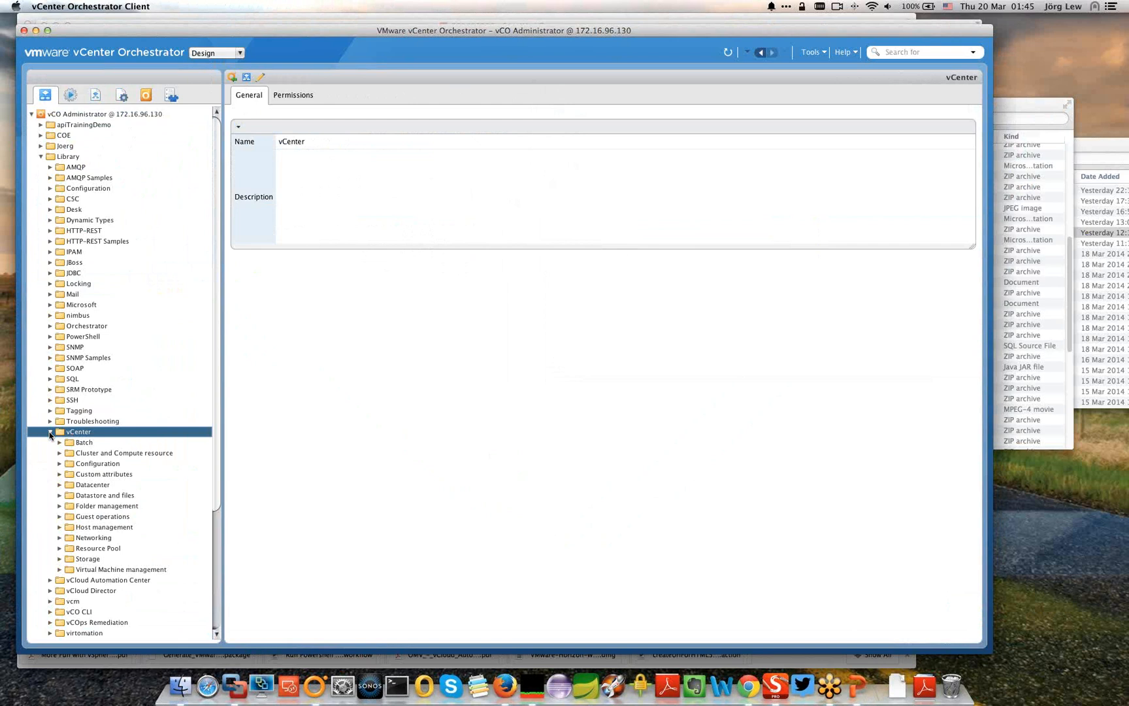
{"action": "scroll", "coordinate": [56, 444], "scroll_direction": "down", "scroll_amount": 5}
{"action": "left_click", "coordinate": [60, 447]}
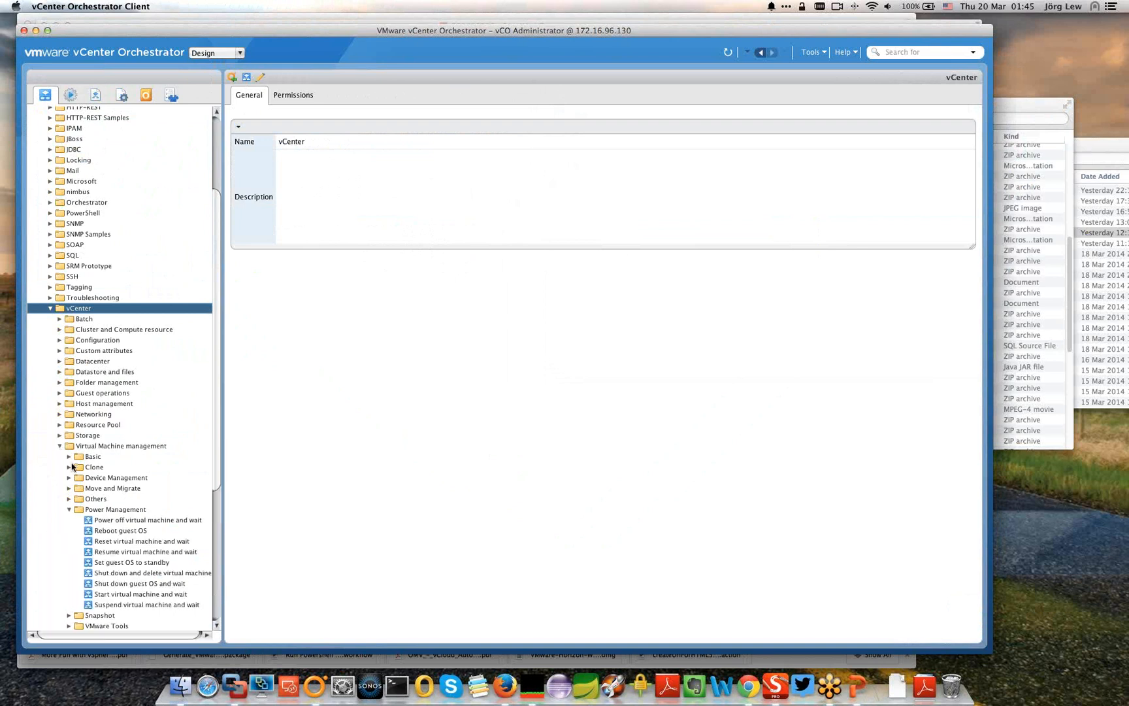
Step: Expand the Clone and Linked Clone folders and look through the cloning and power management workflows
{"action": "left_click_drag", "start_coordinate": [72, 466], "coordinate": [76, 503]}
{"action": "left_click_drag", "start_coordinate": [75, 504], "coordinate": [107, 503]}
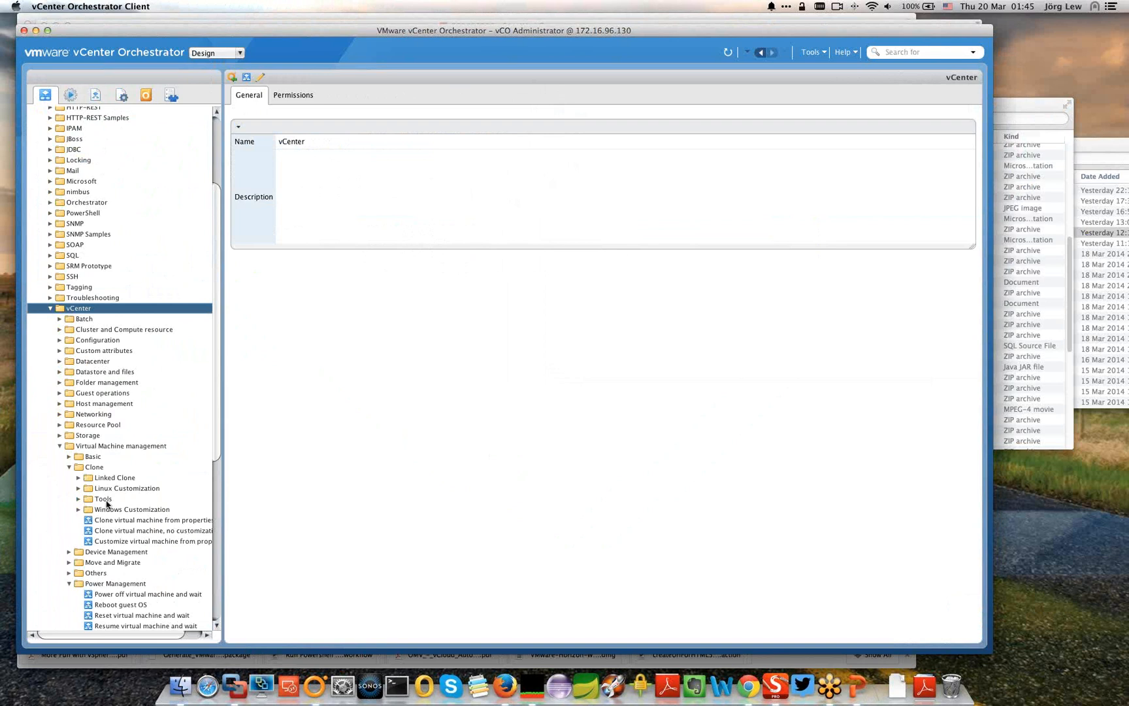
{"action": "double_click", "coordinate": [103, 480]}
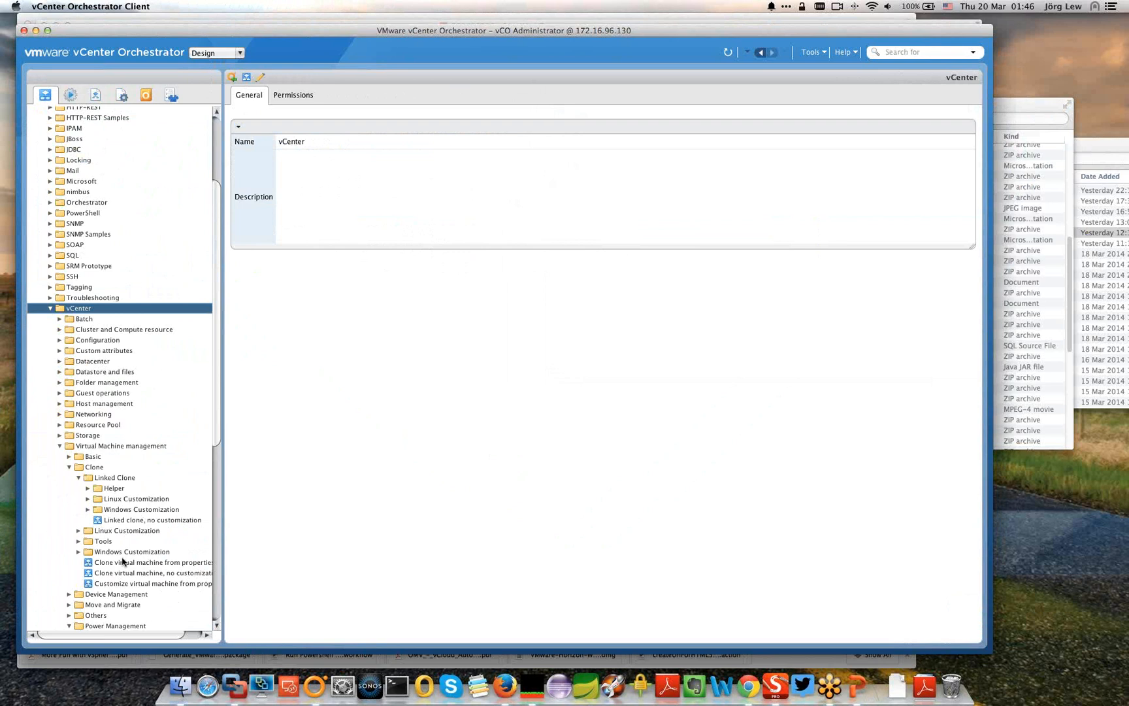
{"action": "scroll", "coordinate": [122, 560], "scroll_direction": "down", "scroll_amount": 2}
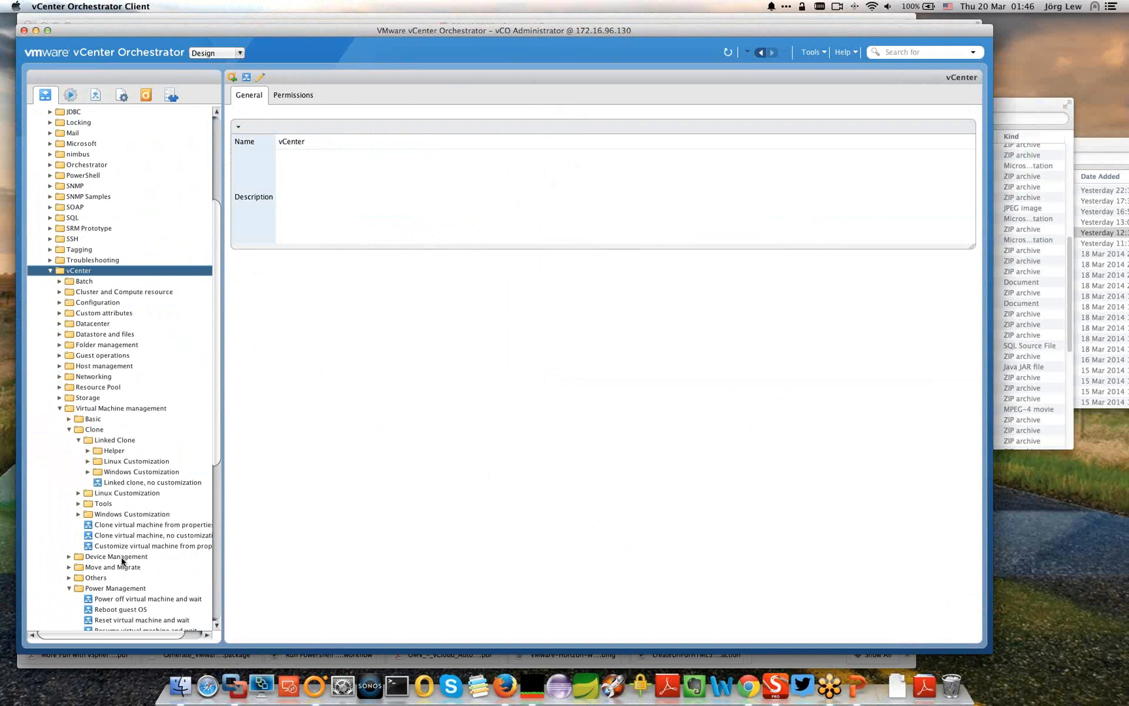
{"action": "scroll", "coordinate": [122, 560], "scroll_direction": "down", "scroll_amount": 3}
Step: Duplicate the workflow "Clone virtual machine, no customization" into the vBrownbag Demo folder with its version history, and open the copy's schema
{"action": "right_click", "coordinate": [101, 443]}
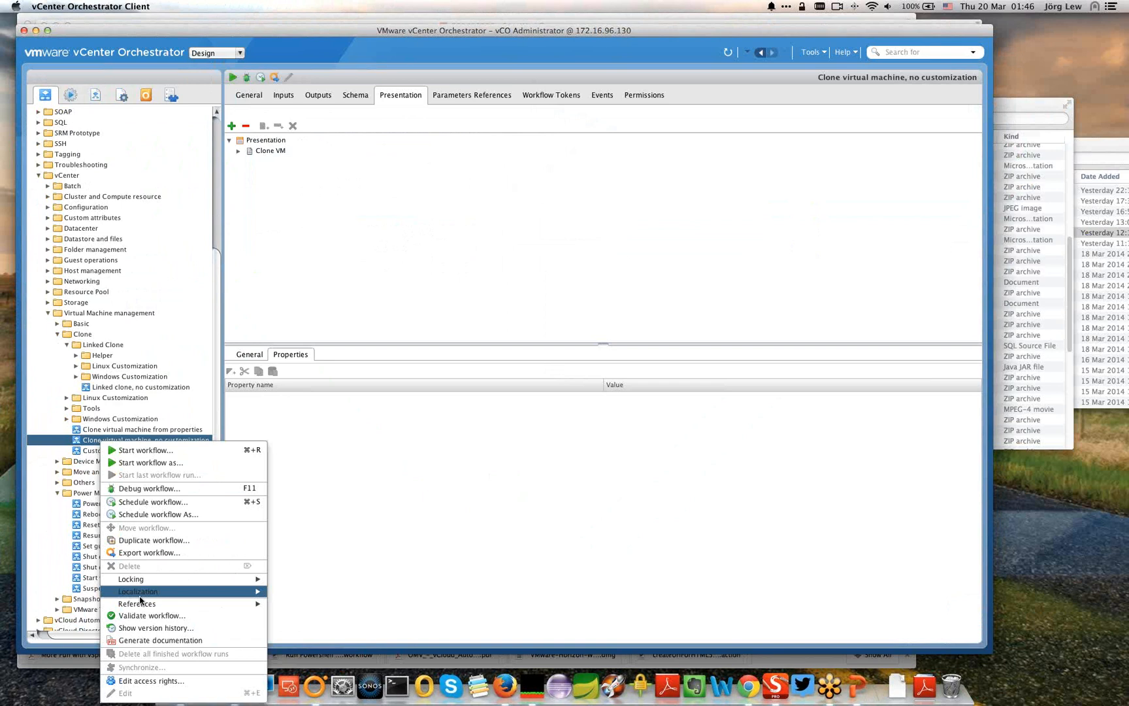
{"action": "left_click", "coordinate": [152, 540]}
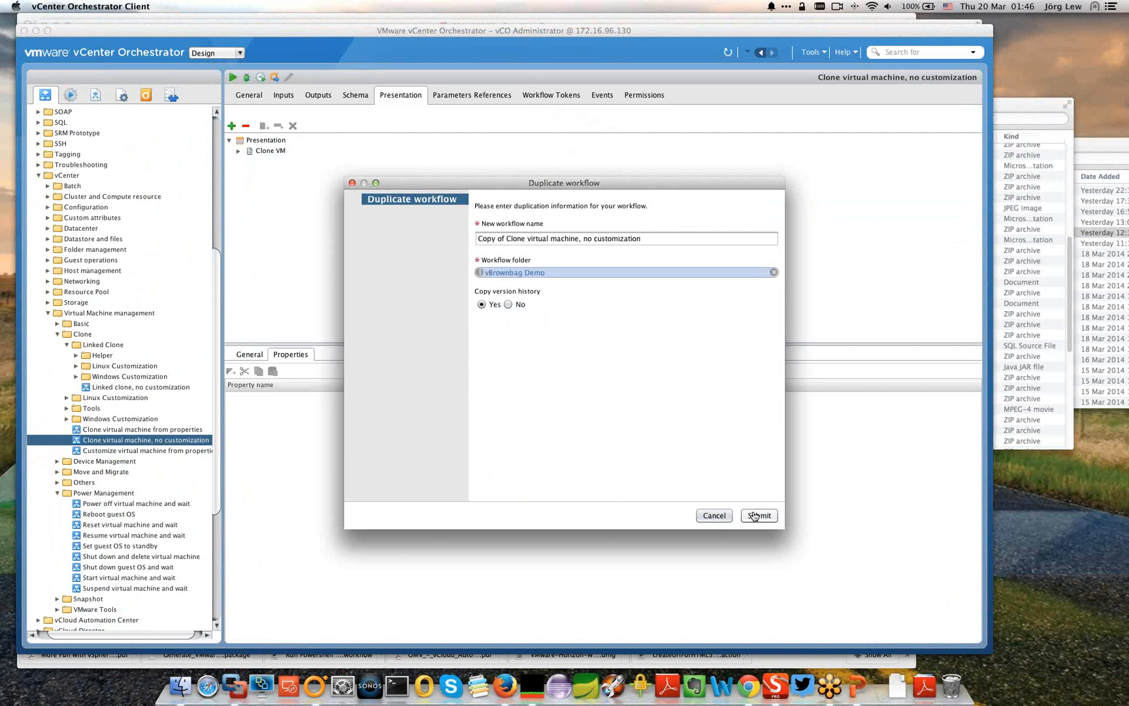
{"action": "left_click", "coordinate": [758, 516]}
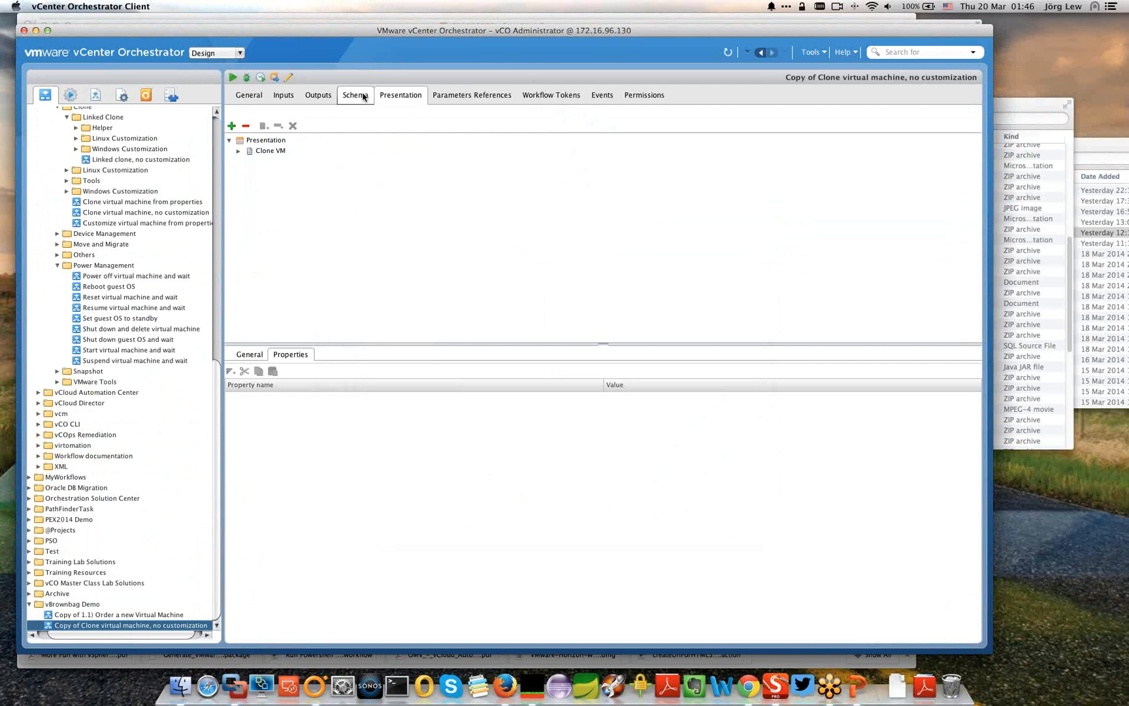
{"action": "left_click", "coordinate": [362, 96]}
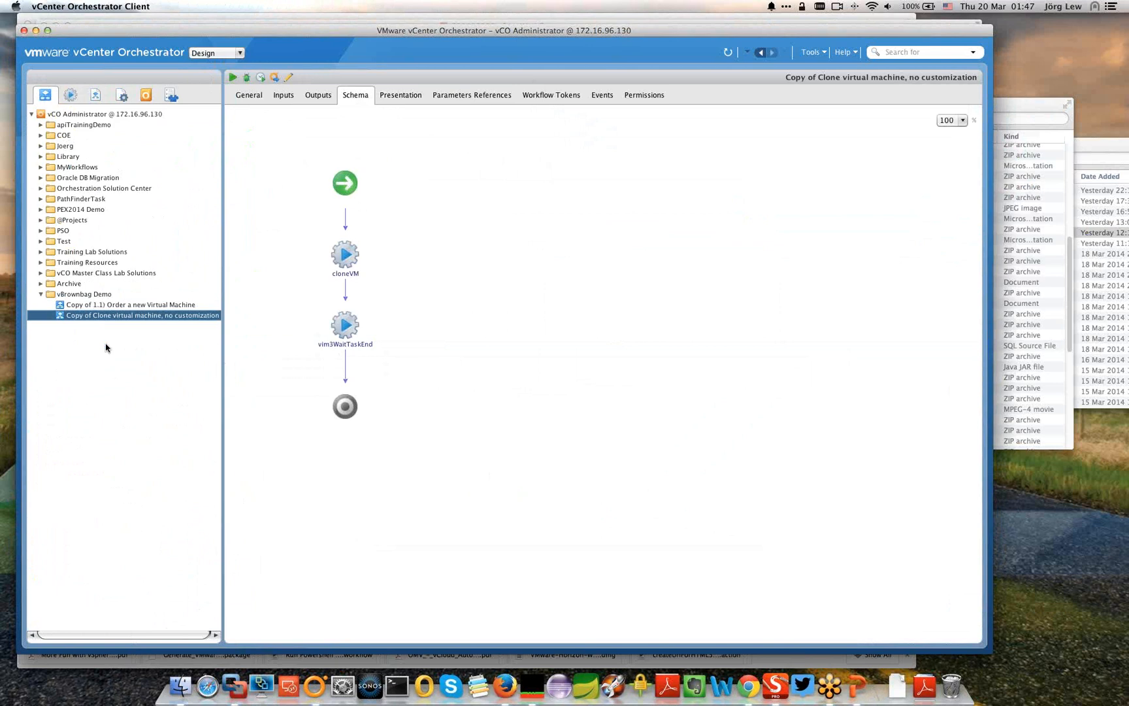
Step: Create a new workflow named "personal hello world" in the vBrownbag Demo folder
{"action": "left_click", "coordinate": [84, 294]}
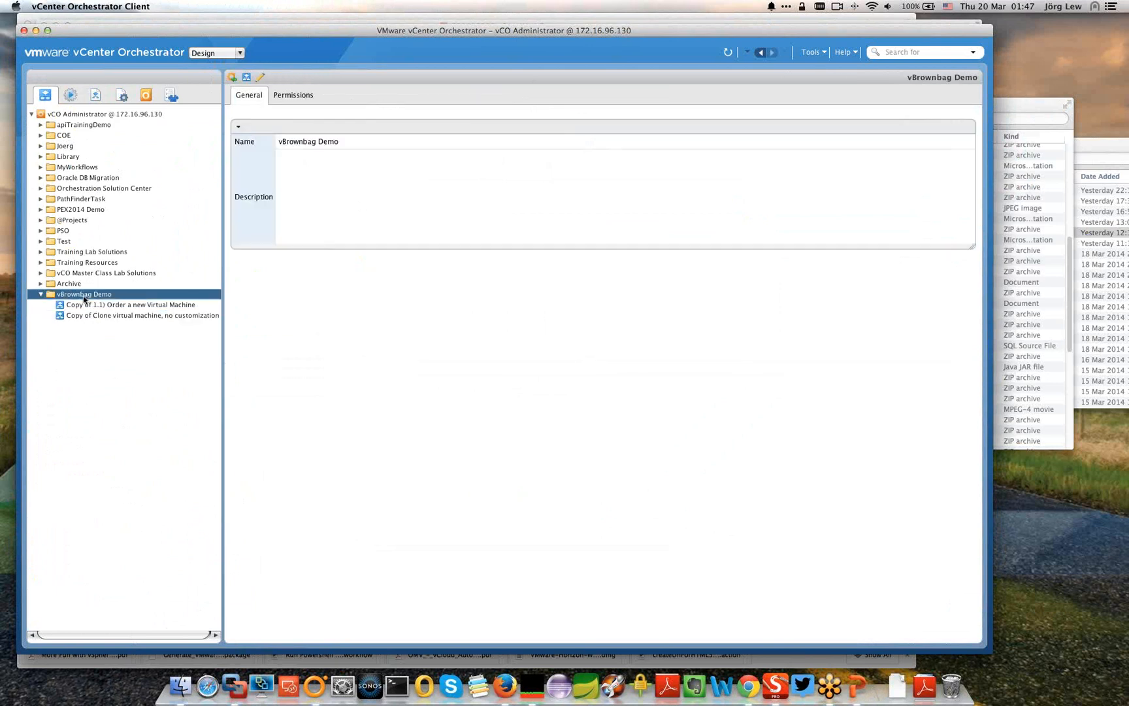
{"action": "right_click", "coordinate": [85, 298]}
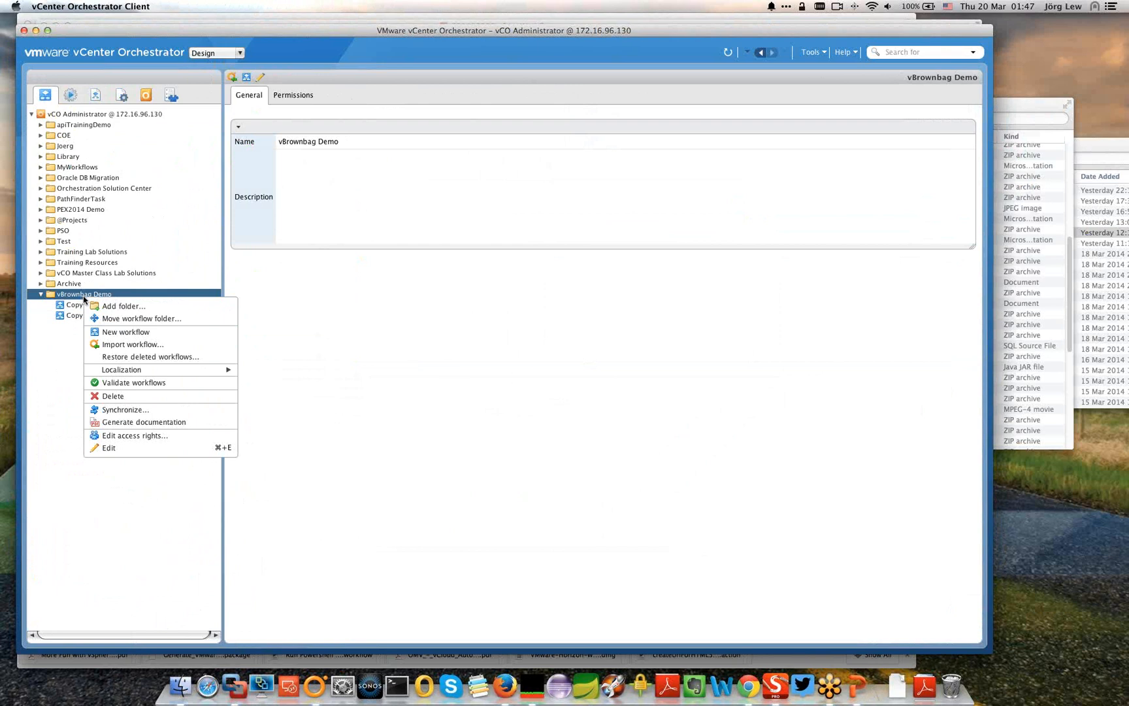
{"action": "left_click", "coordinate": [109, 332]}
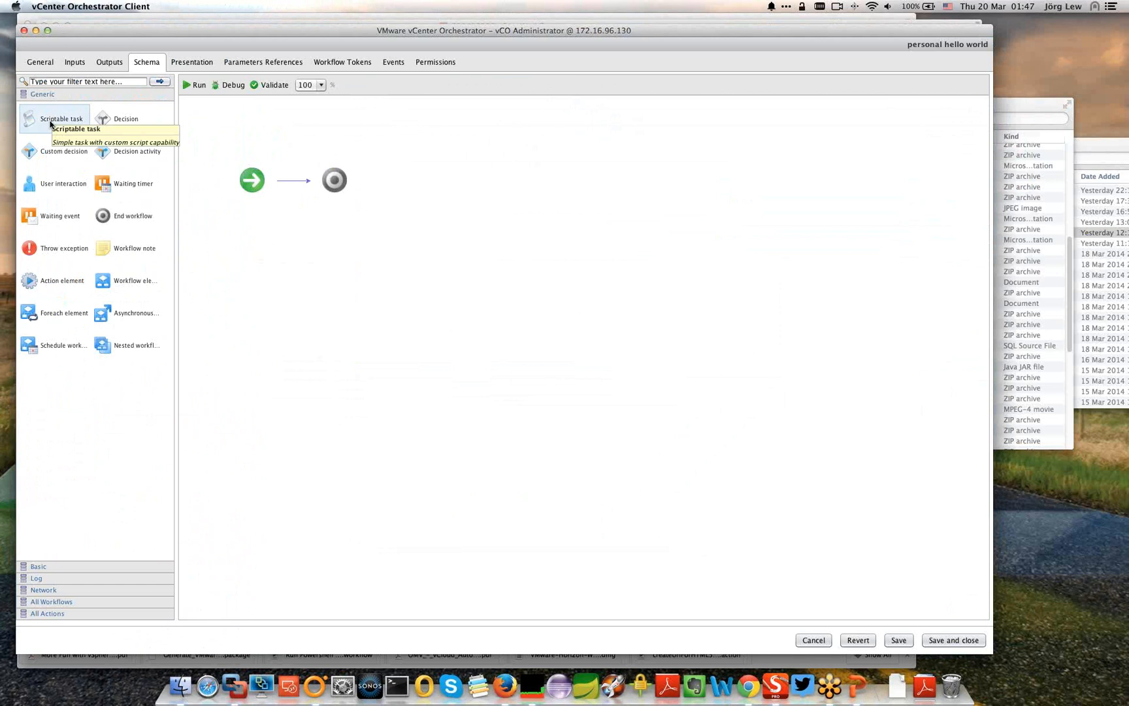
Step: Add two scriptable tasks in sequence between the workflow's start and end, and name the first "combine greeting line"
{"action": "left_click_drag", "start_coordinate": [178, 139], "coordinate": [284, 180]}
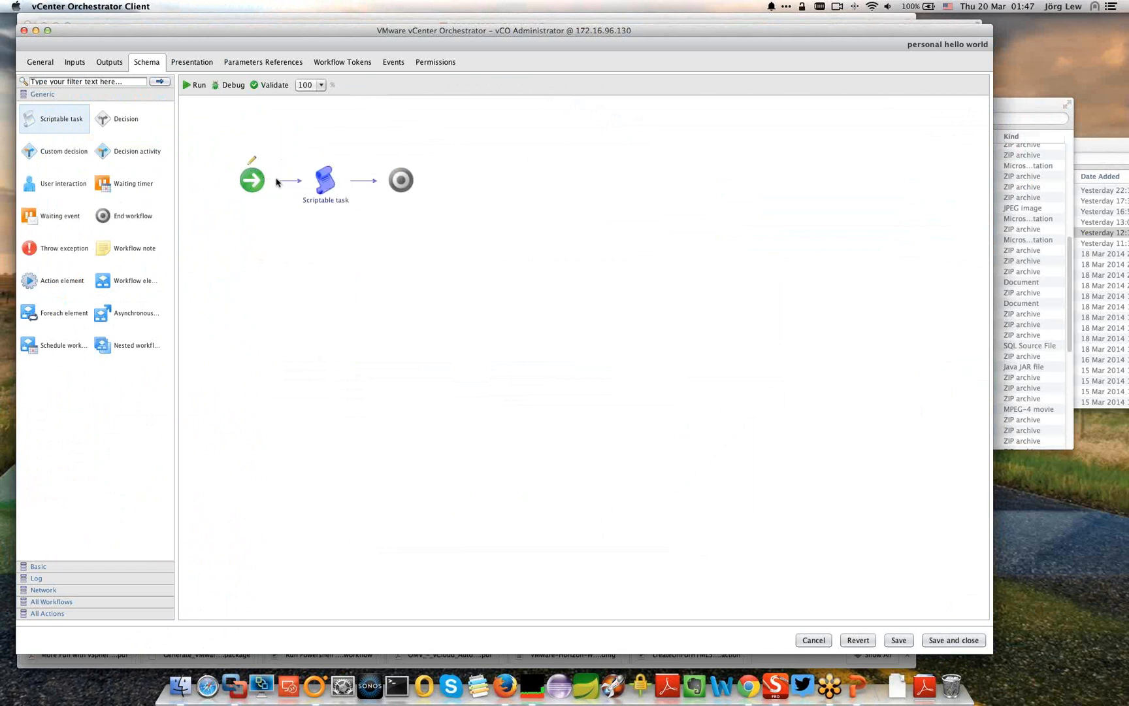
{"action": "left_click_drag", "start_coordinate": [68, 120], "coordinate": [373, 186]}
{"action": "left_click", "coordinate": [338, 181]}
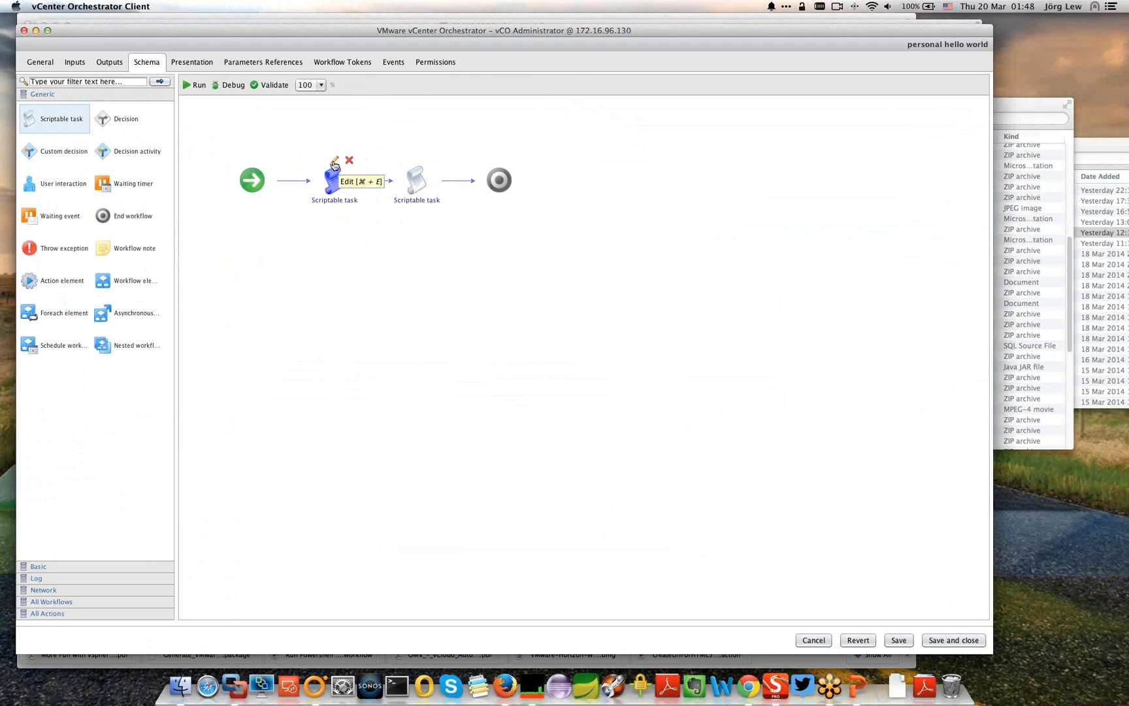
{"action": "left_click", "coordinate": [335, 163]}
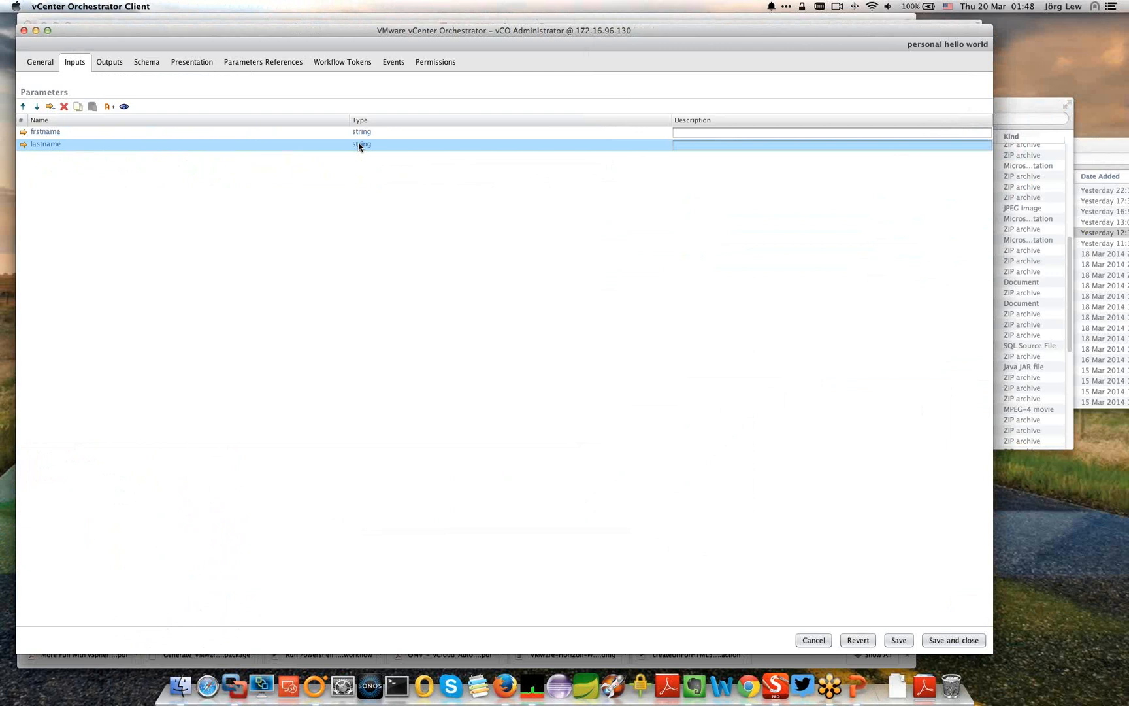
Step: Browse the parameter types available for the workflow's lastname input, leaving its type as string
{"action": "left_click", "coordinate": [358, 145]}
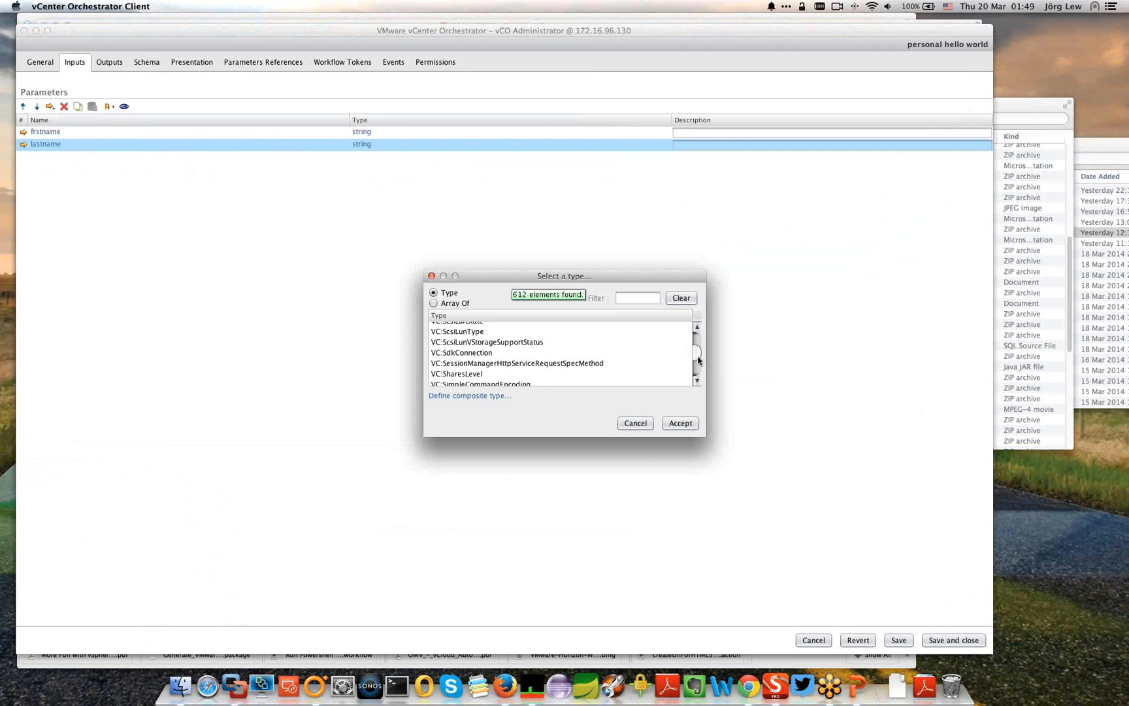
{"action": "left_click_drag", "start_coordinate": [698, 360], "coordinate": [698, 351]}
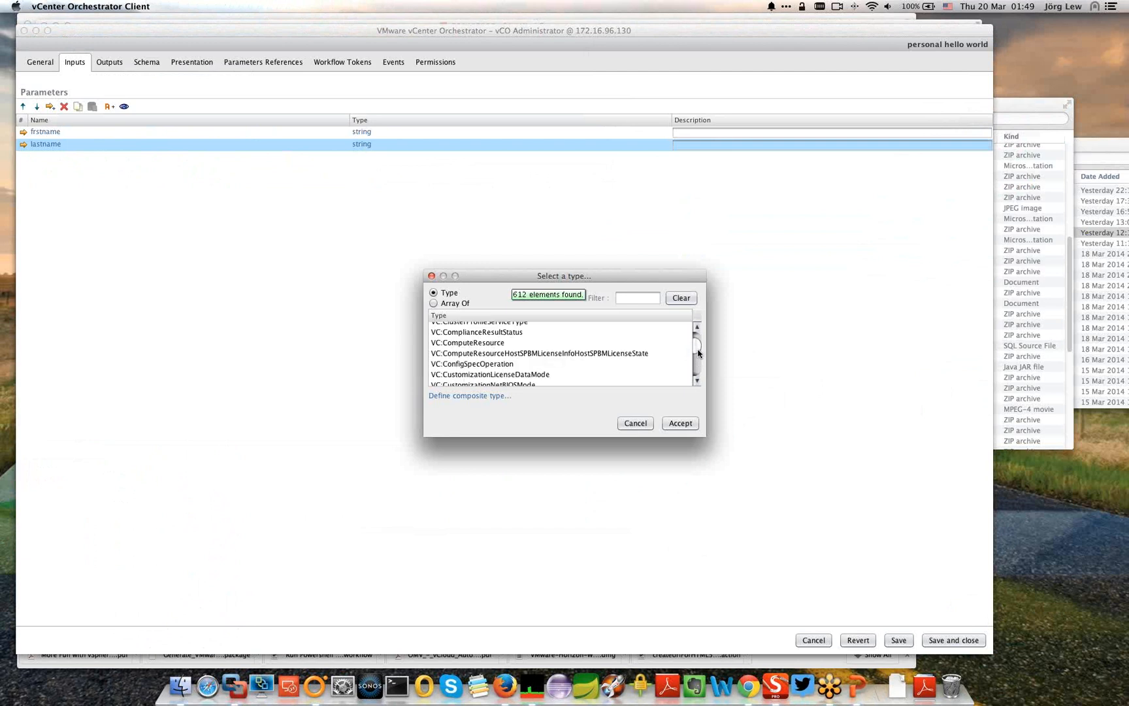
{"action": "key", "text": "Escape"}
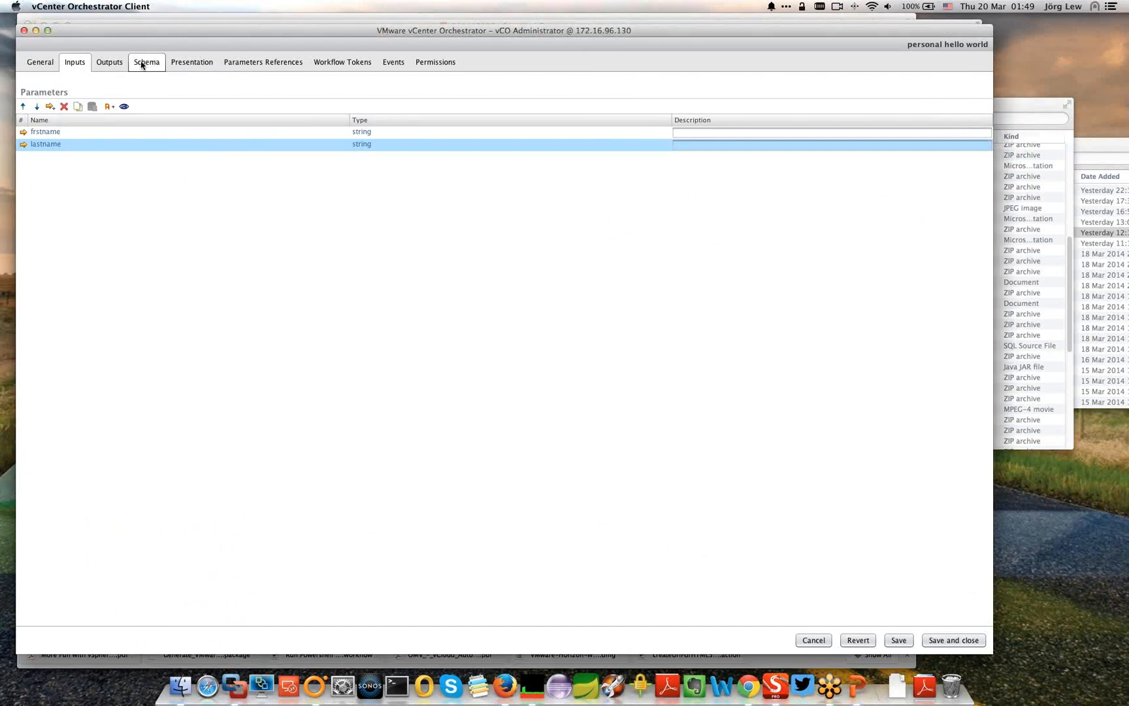
Step: Bind the workflow inputs frstname and lastname as input parameters of the "combine greeting line" task
{"action": "left_click", "coordinate": [146, 62]}
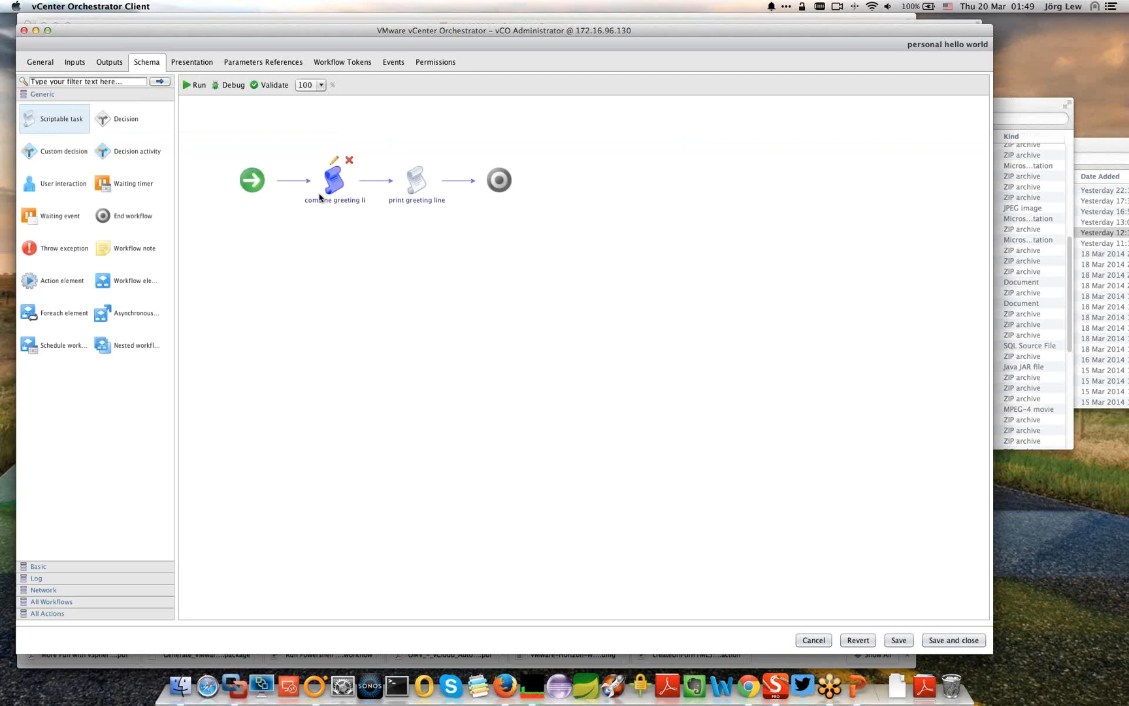
{"action": "mouse_move", "coordinate": [321, 197]}
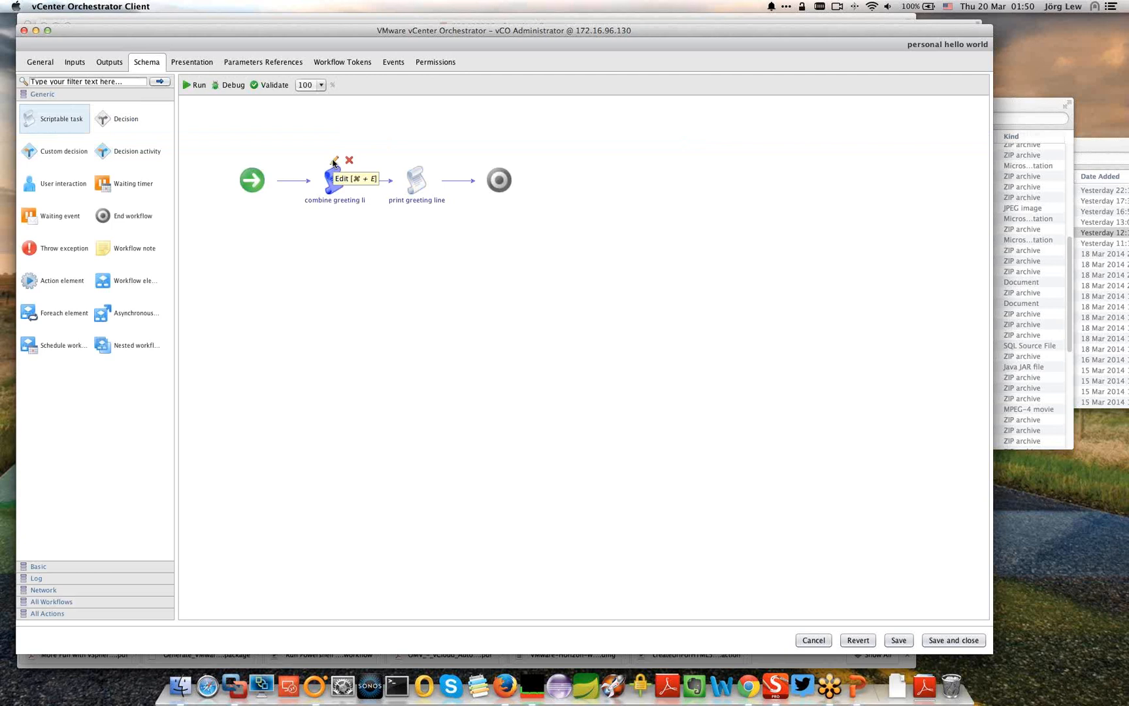
{"action": "left_click", "coordinate": [334, 161]}
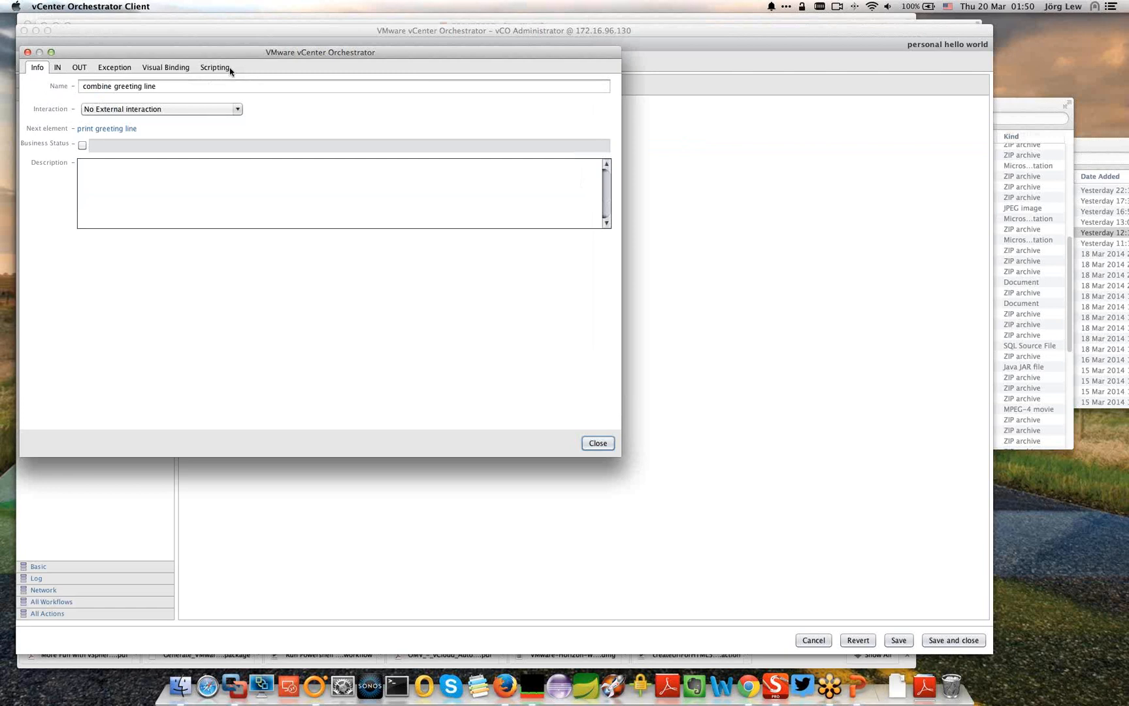
{"action": "left_click", "coordinate": [67, 87]}
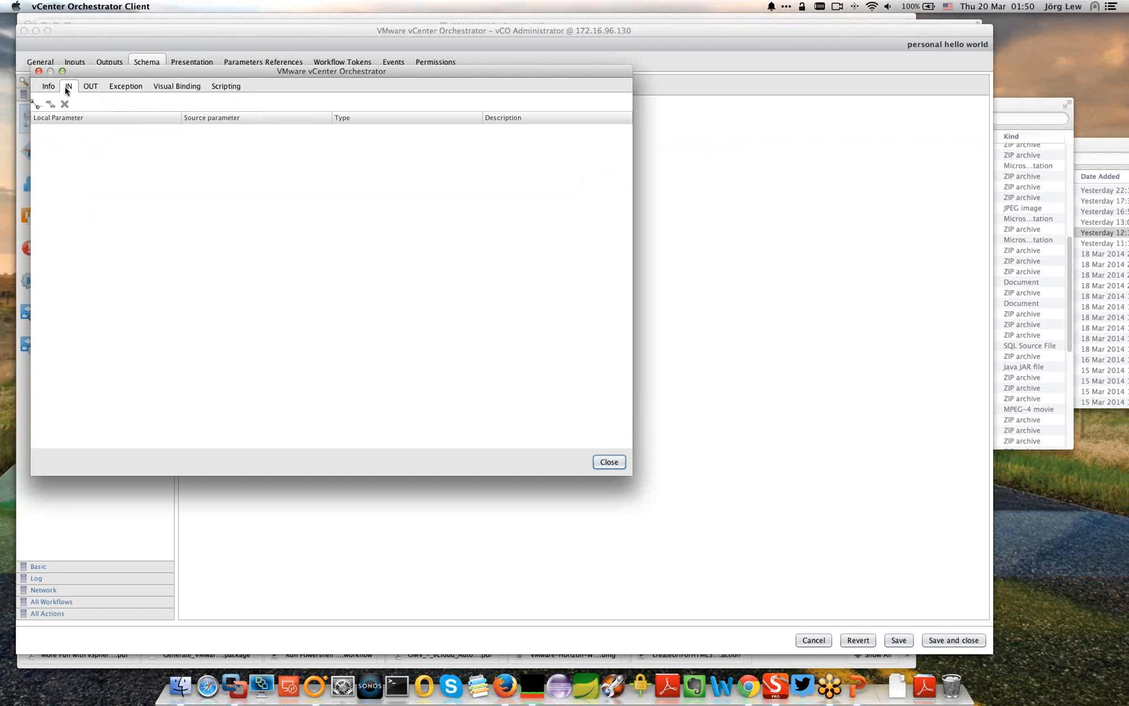
{"action": "left_click", "coordinate": [36, 104]}
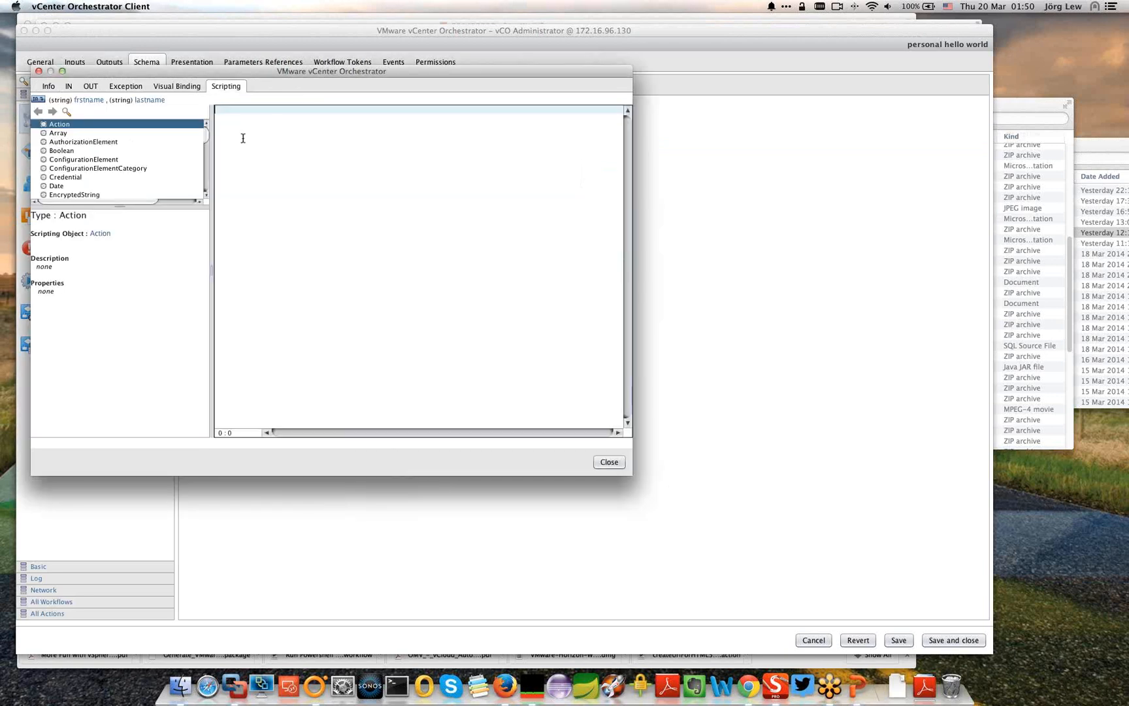
Step: Write the task's script as fullgreetingline = frstname + " " + lastname;
{"action": "type", "text": "fullgreet"}
{"action": "type", "text": "ingline ="}
{"action": "left_click", "coordinate": [89, 100]}
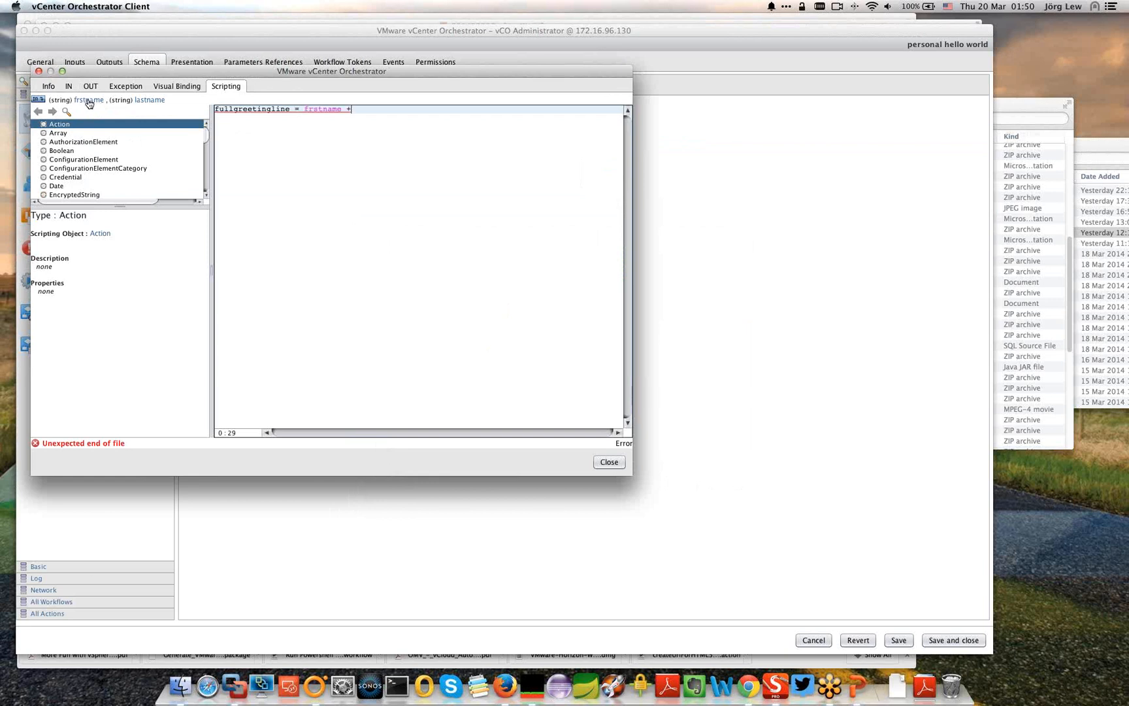
{"action": "type", "text": "\" \" +"}
{"action": "left_click", "coordinate": [147, 100]}
{"action": "key", "text": "BackSpace"}
{"action": "type", "text": ";"}
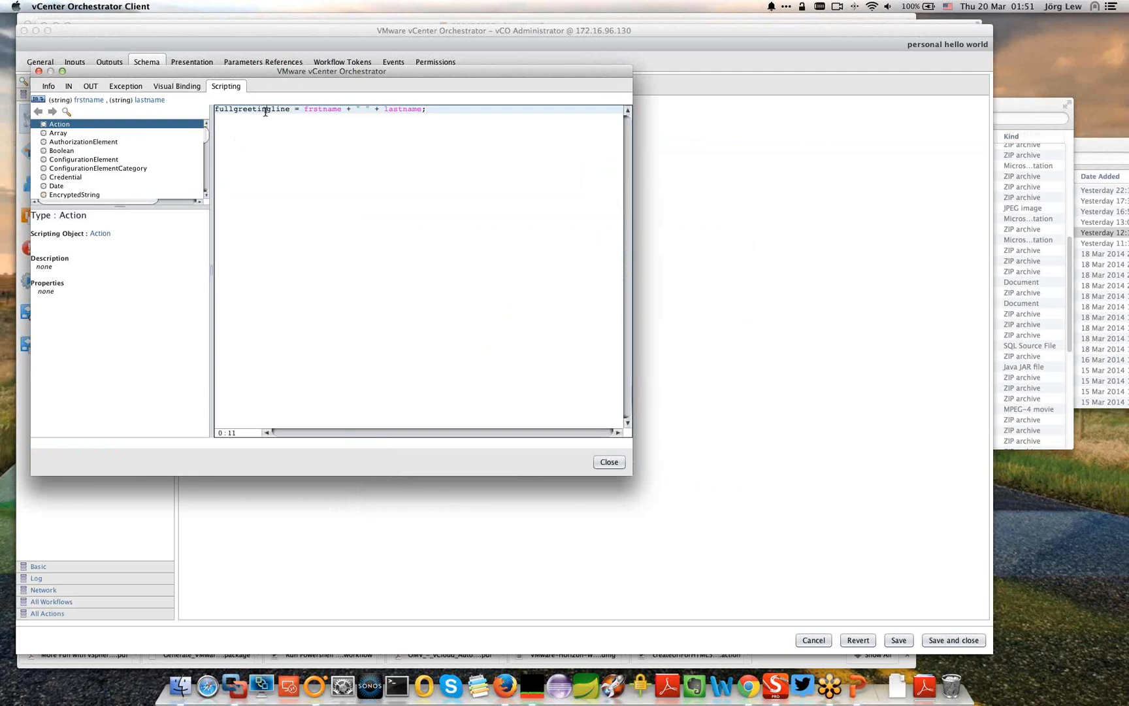
Step: Create a string workflow attribute named fullline as the "combine greeting line" task's output parameter, and return to its script
{"action": "double_click", "coordinate": [265, 111]}
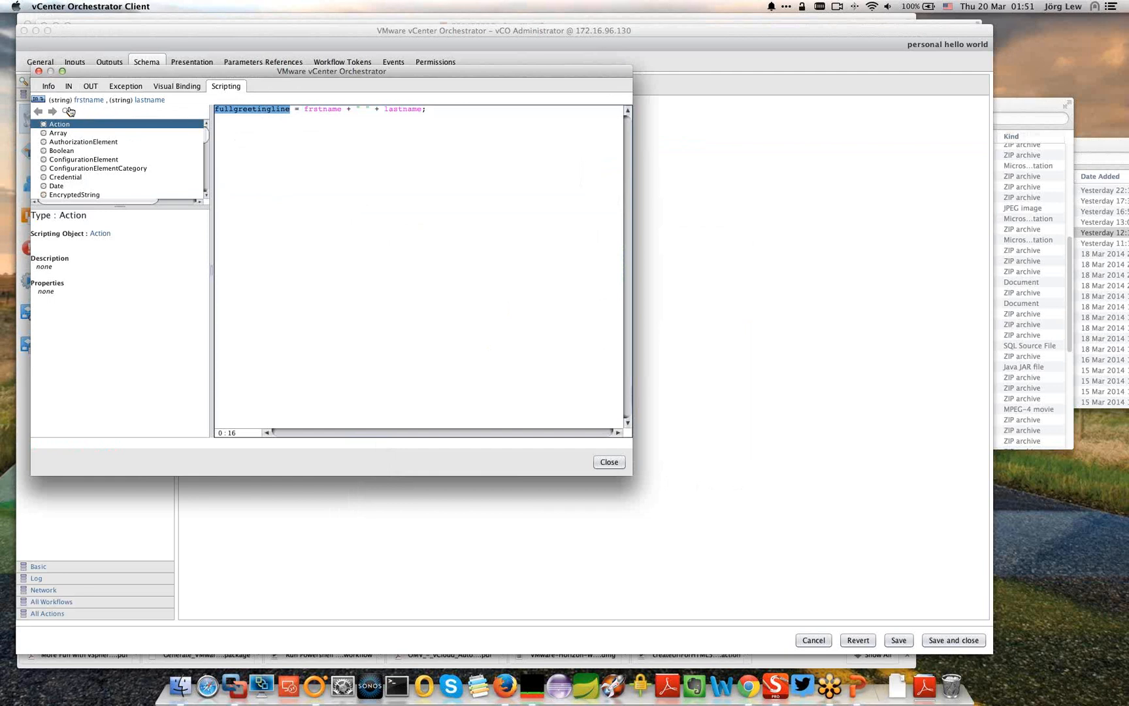
{"action": "left_click", "coordinate": [90, 86]}
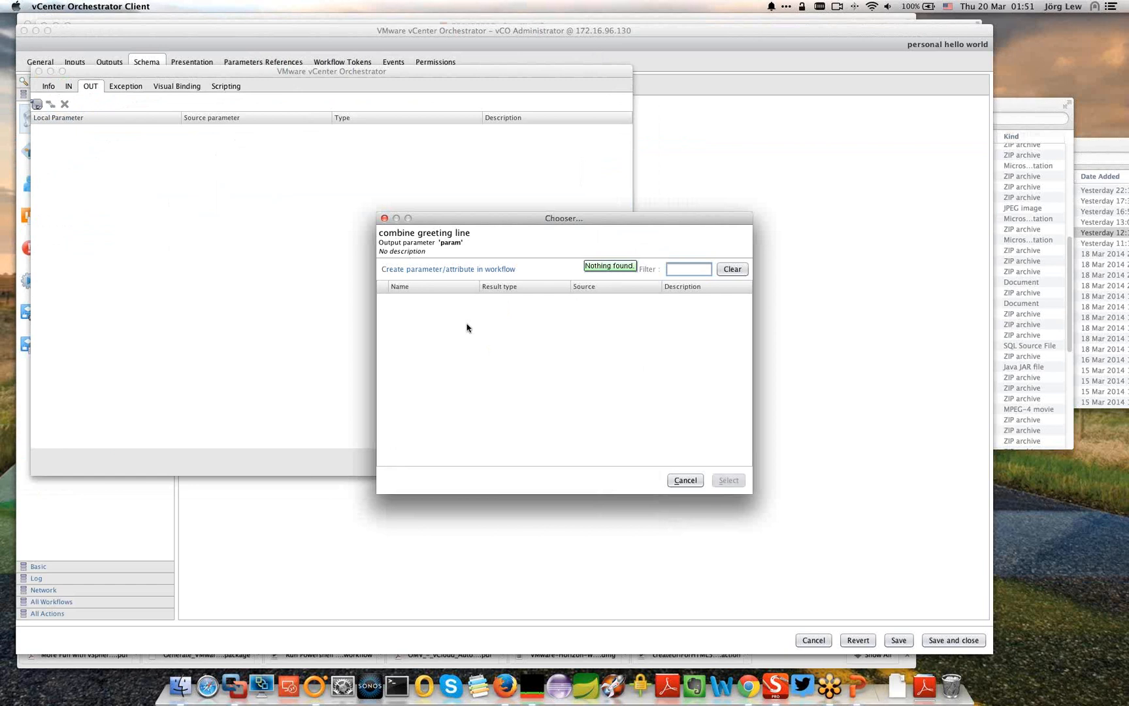
{"action": "left_click", "coordinate": [449, 269]}
{"action": "key", "text": "Tab"}
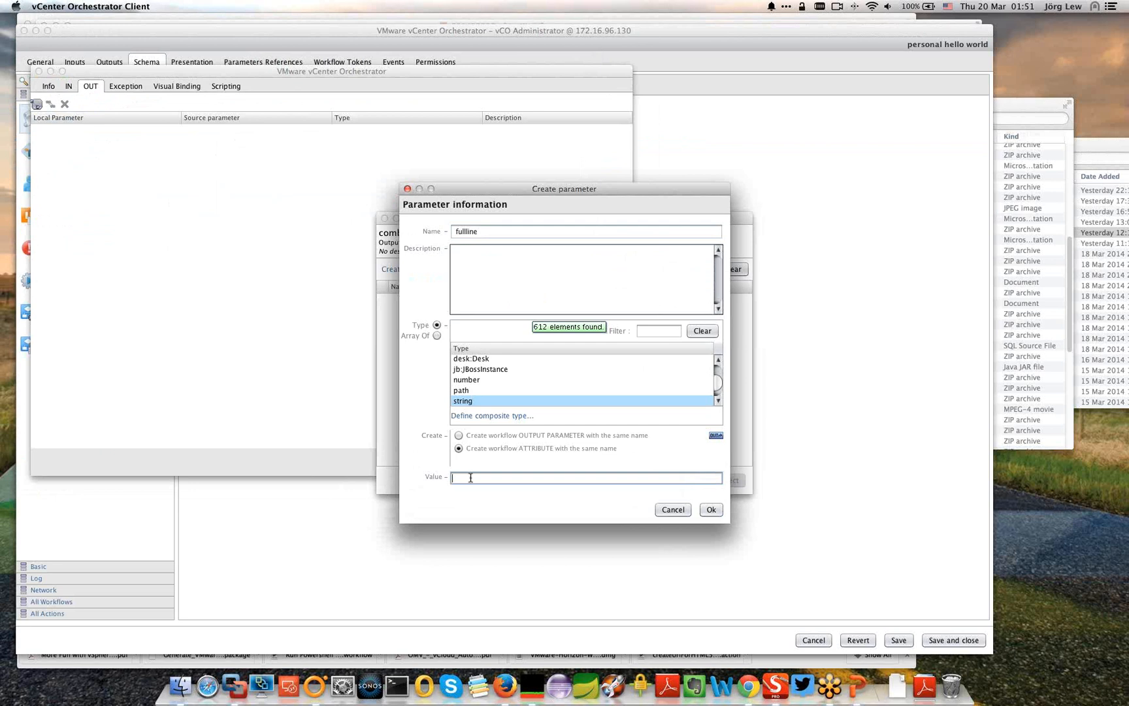
{"action": "left_click", "coordinate": [711, 510]}
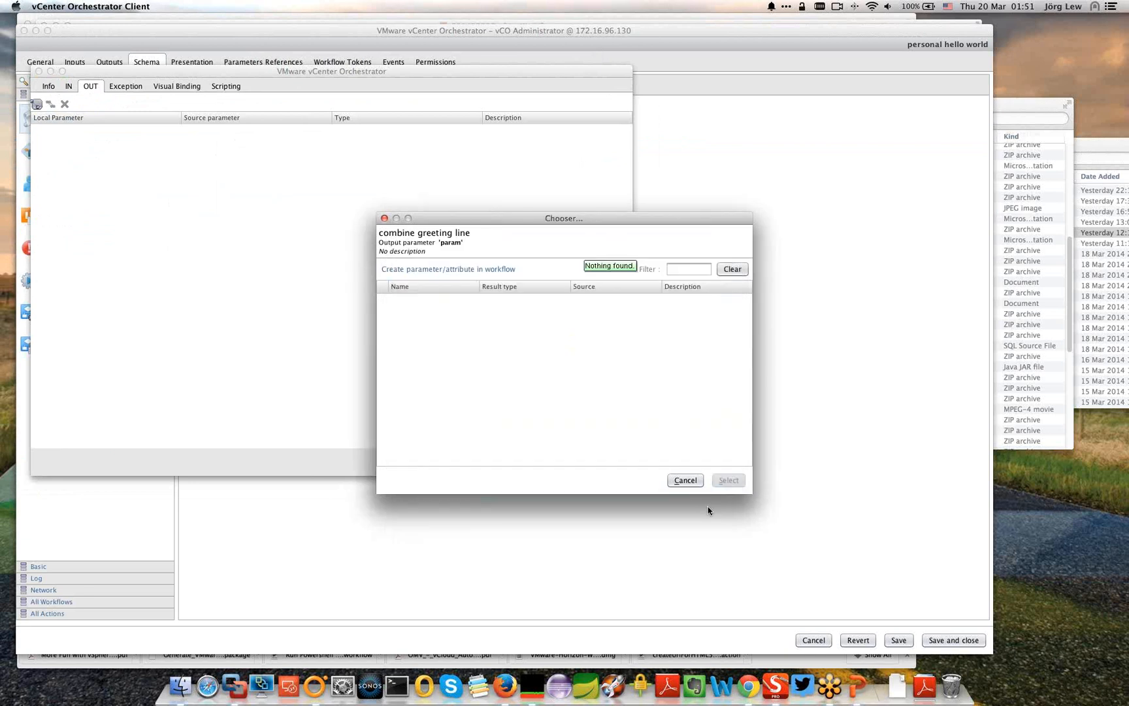
{"action": "left_click", "coordinate": [229, 87]}
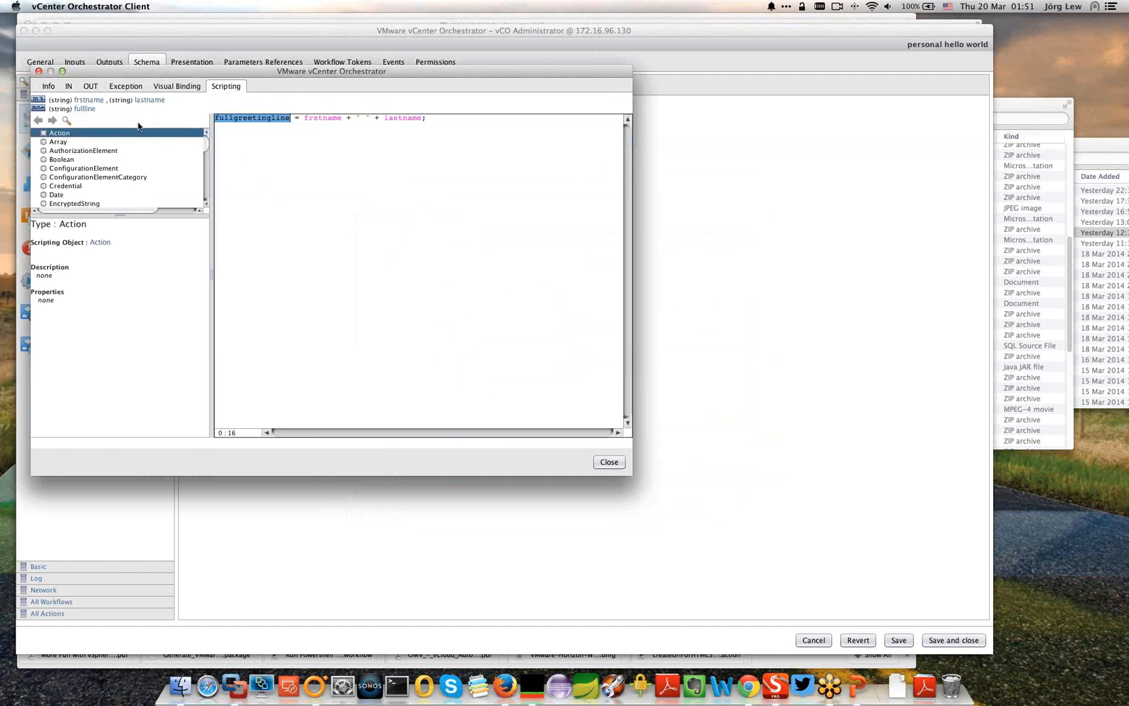
Step: Replace fullgreetingline with the fullline output parameter in the "combine greeting line" script, check the task's visual binding, and close the task
{"action": "key", "text": "BackSpace"}
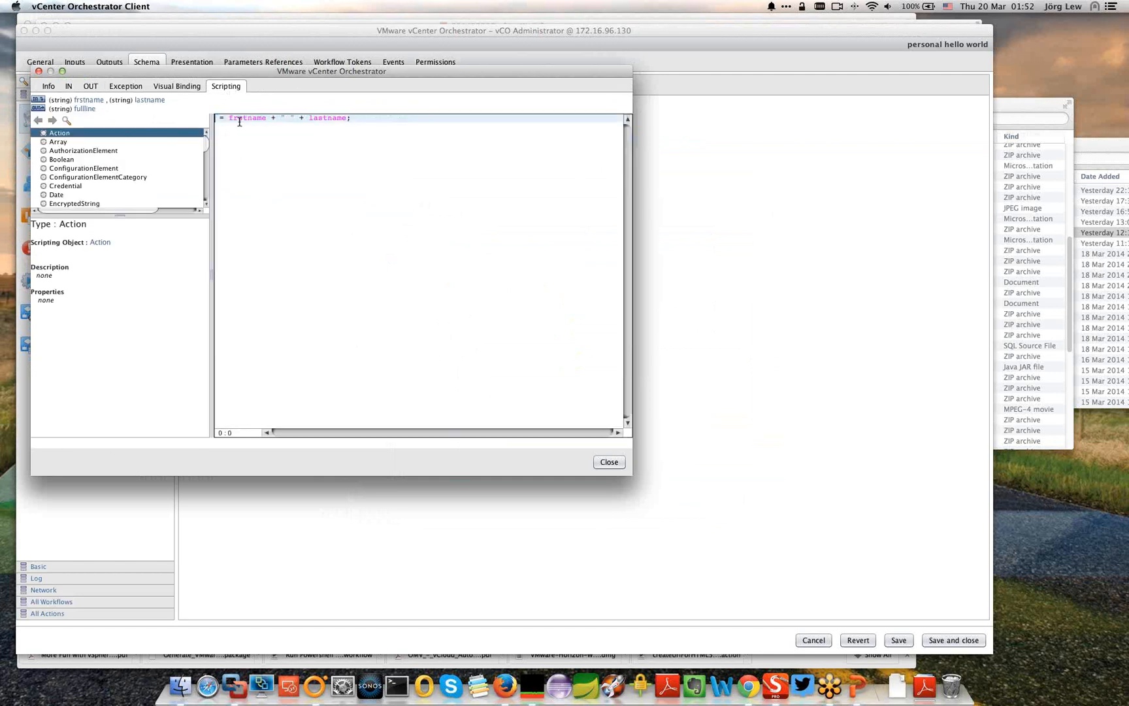
{"action": "left_click", "coordinate": [86, 108]}
{"action": "left_click", "coordinate": [172, 87]}
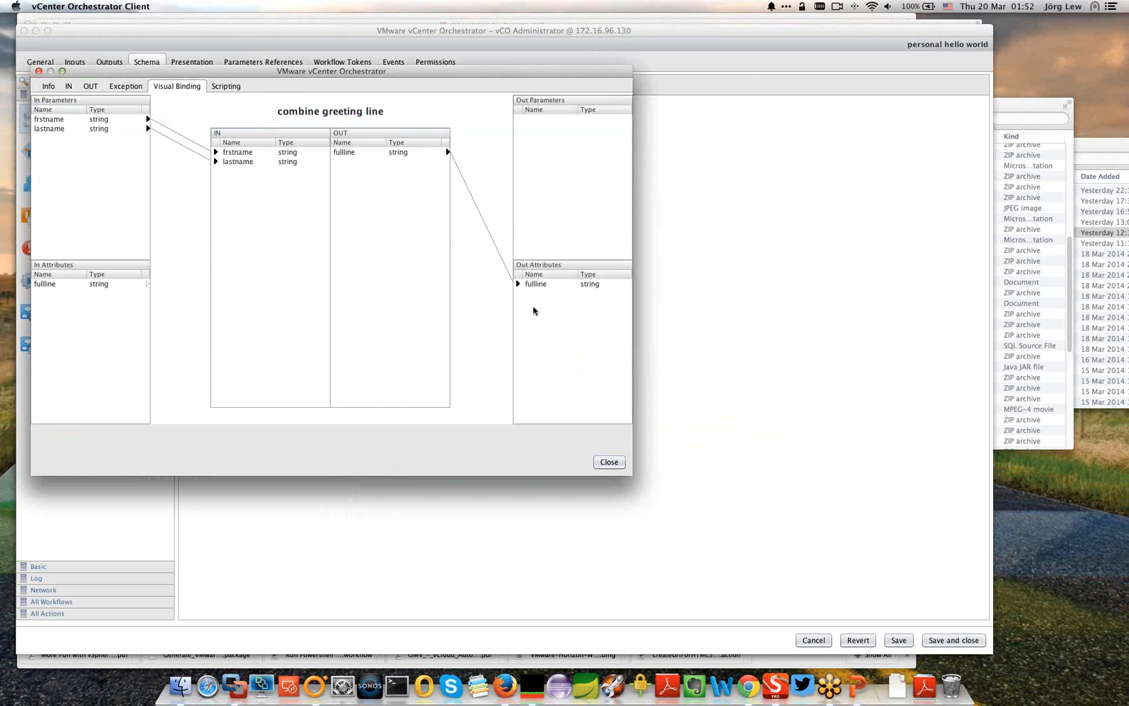
{"action": "left_click", "coordinate": [609, 464]}
{"action": "left_click", "coordinate": [609, 462]}
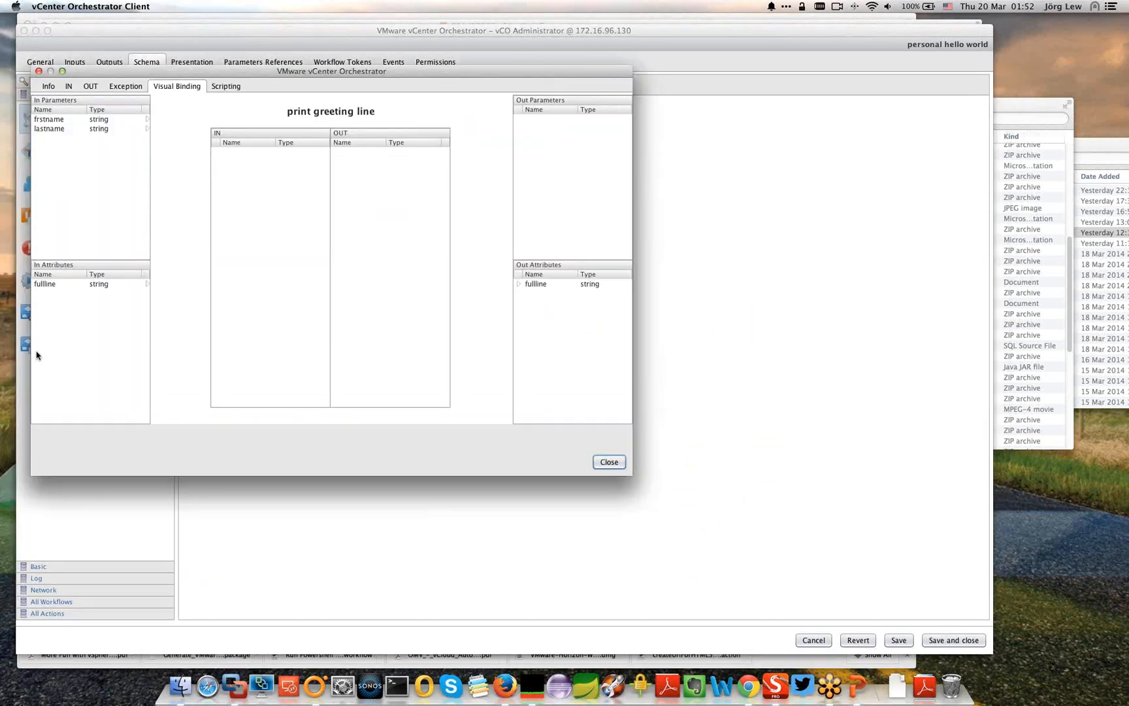
Step: Bind the fullline attribute as an input parameter of the "print greeting line" task
{"action": "left_click_drag", "start_coordinate": [146, 285], "coordinate": [229, 193]}
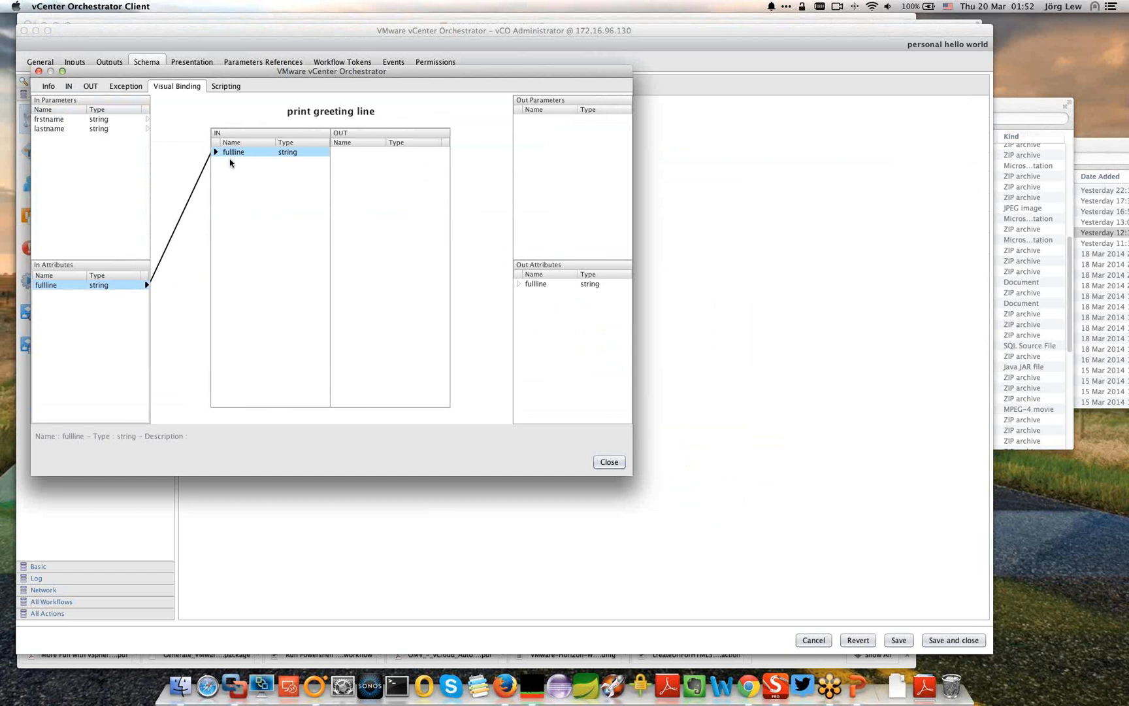
{"action": "left_click", "coordinate": [70, 87]}
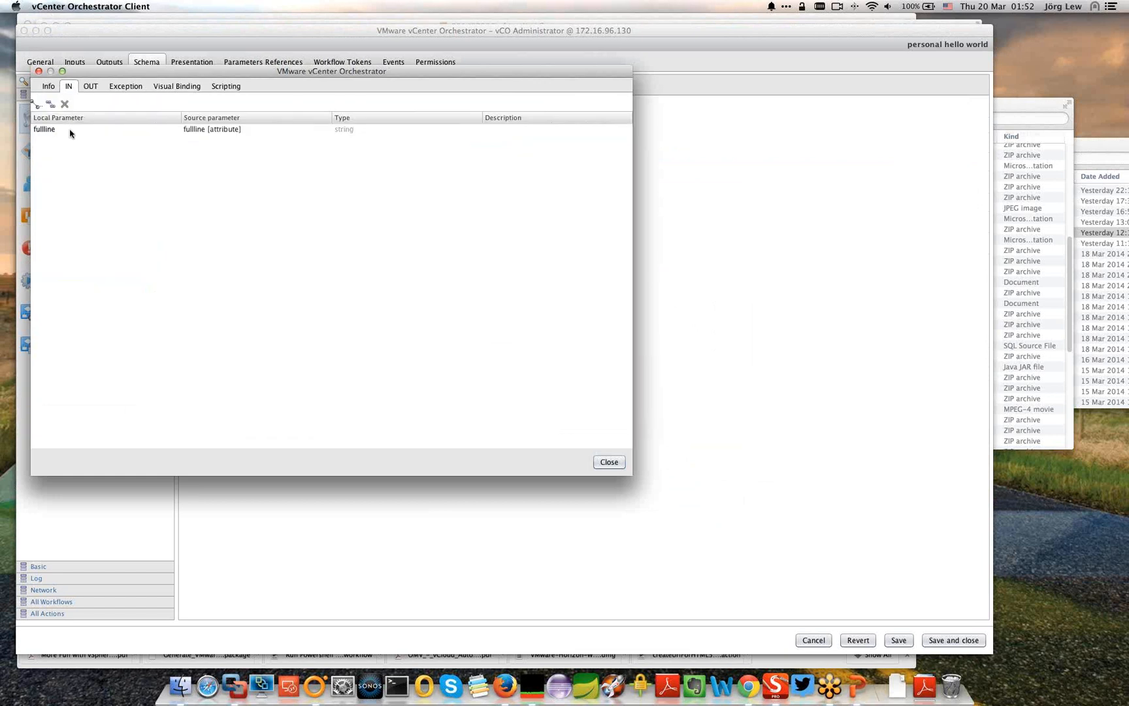
{"action": "left_click", "coordinate": [177, 130]}
Step: Write the "print greeting line" script as System.log("Hello " + fullline); and close the task
{"action": "left_click", "coordinate": [228, 87]}
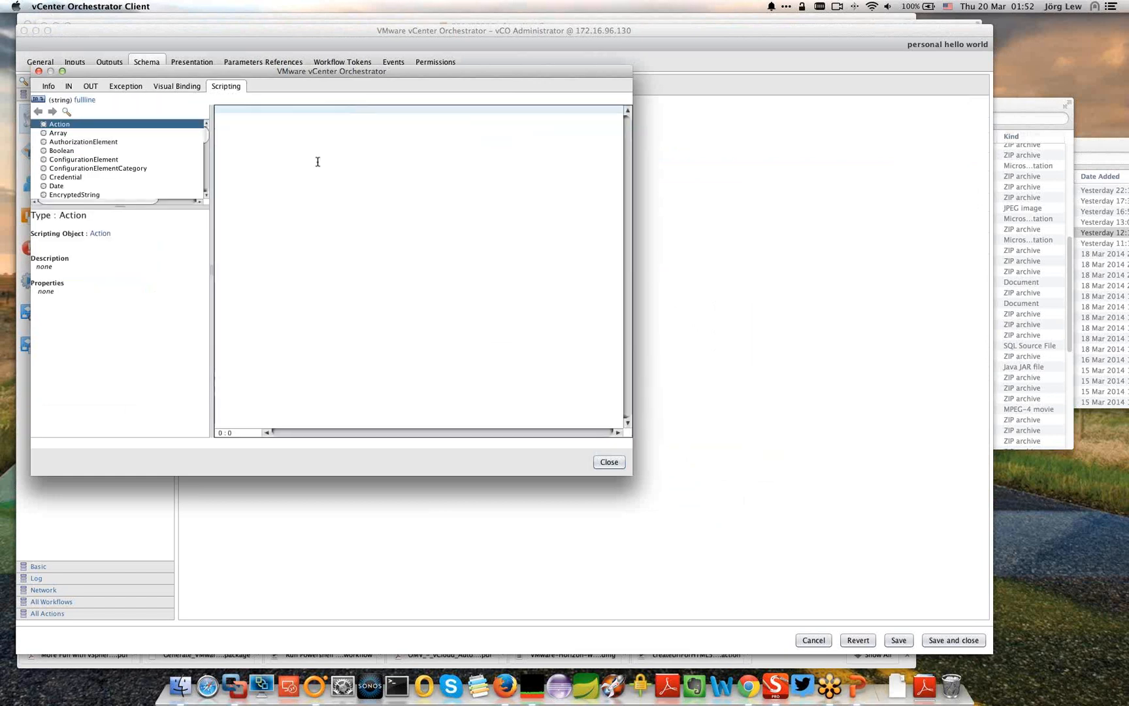
{"action": "type", "text": "System.log(\"Hello \" +"}
{"action": "left_click", "coordinate": [94, 104]}
{"action": "type", "text": ");"}
{"action": "left_click", "coordinate": [609, 462]}
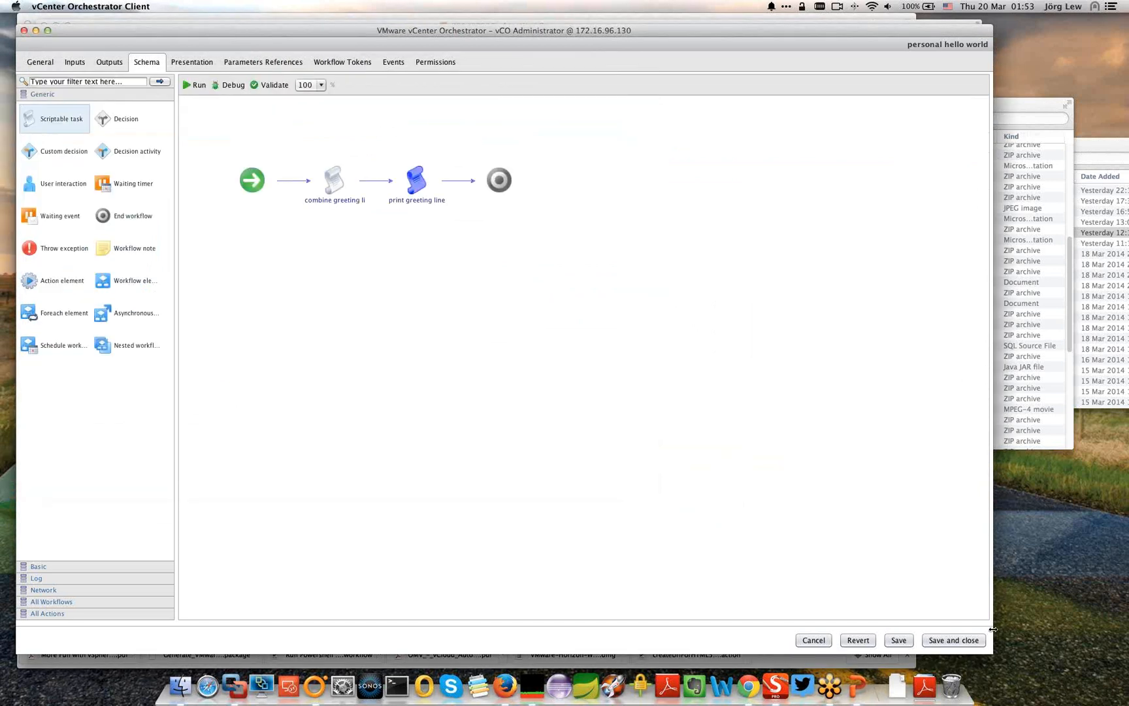
Step: Save and close the workflow without increasing its version, and run it with a first and last name
{"action": "left_click", "coordinate": [955, 644]}
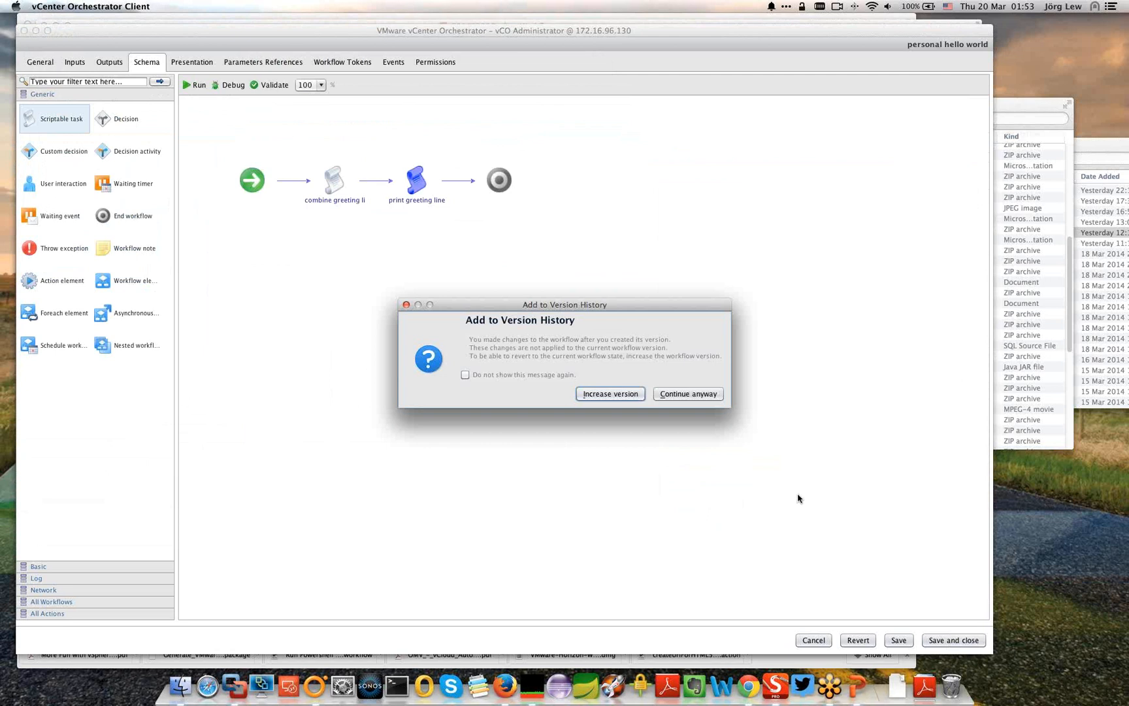
{"action": "left_click", "coordinate": [585, 389]}
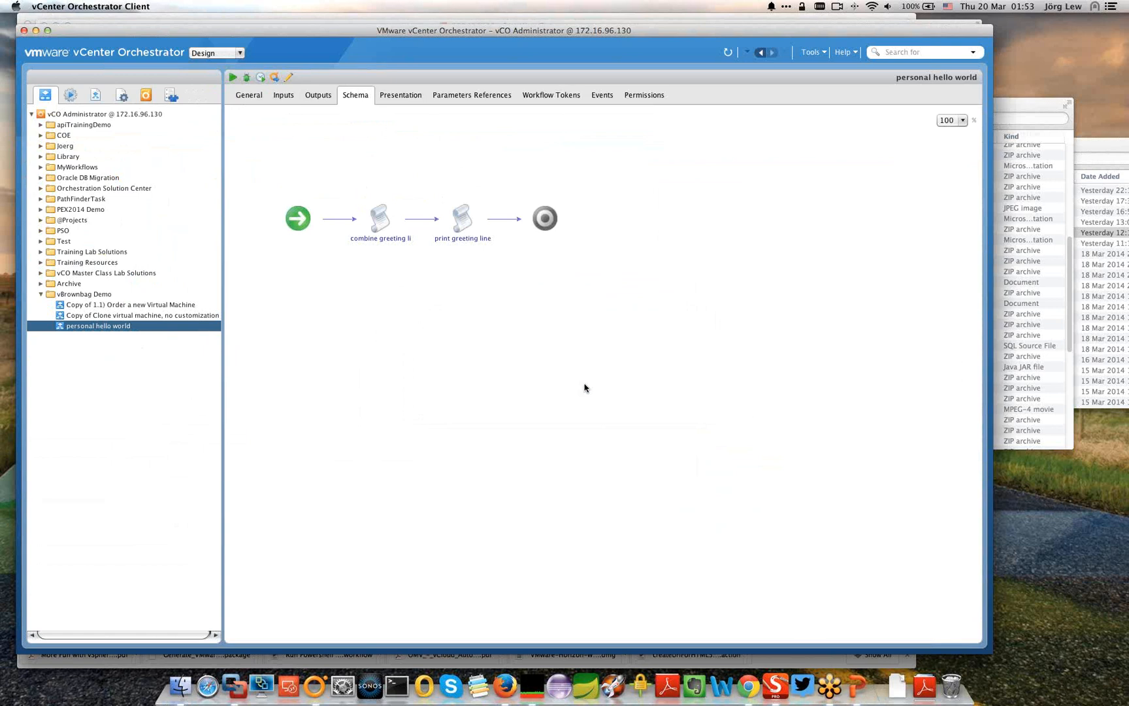
{"action": "key", "text": "ctrl+r"}
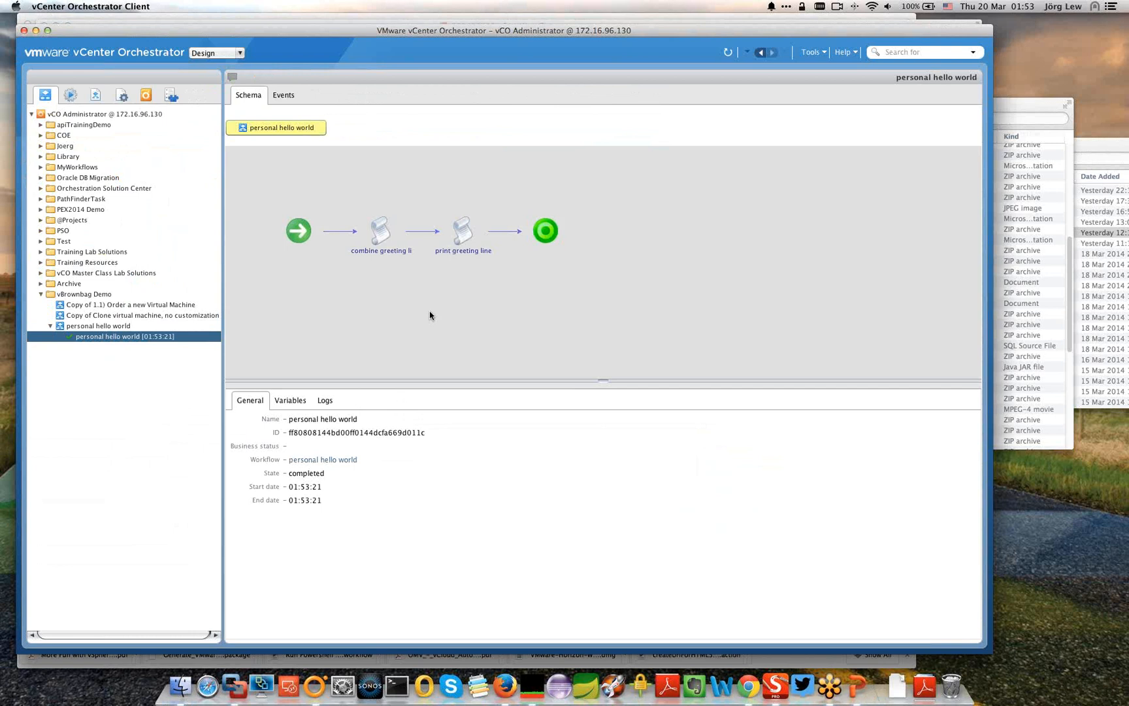
Step: Examine the log messages and variable values of the completed "personal hello world" run
{"action": "left_click", "coordinate": [325, 400]}
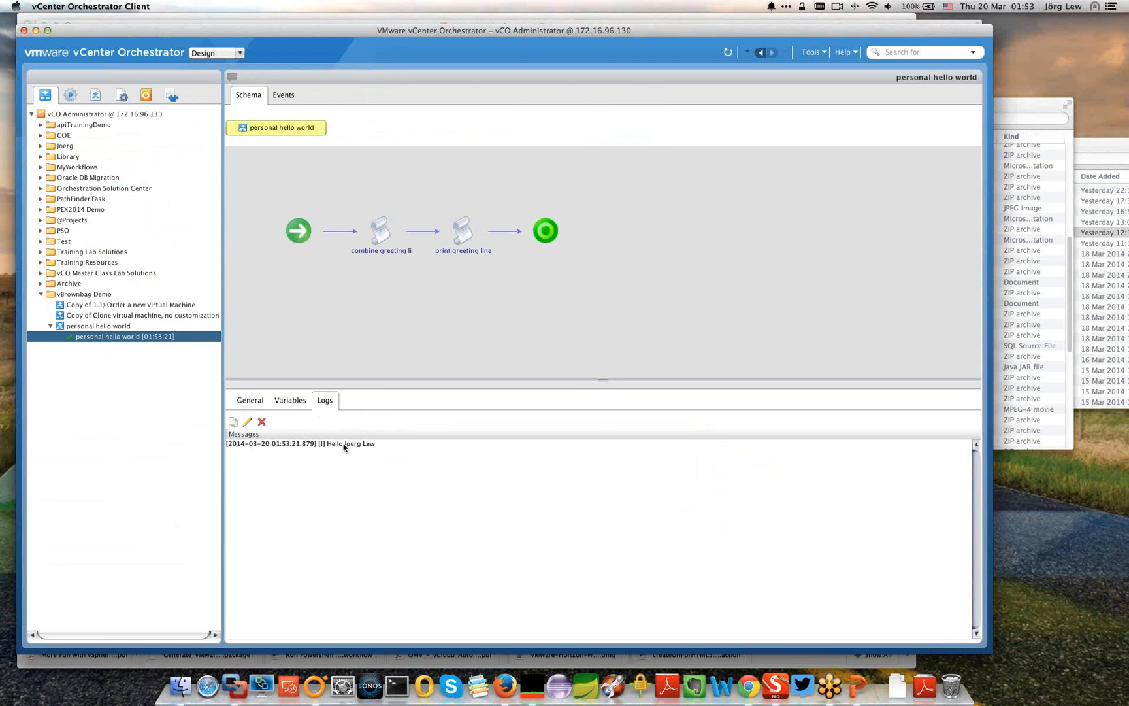
{"action": "left_click", "coordinate": [290, 400]}
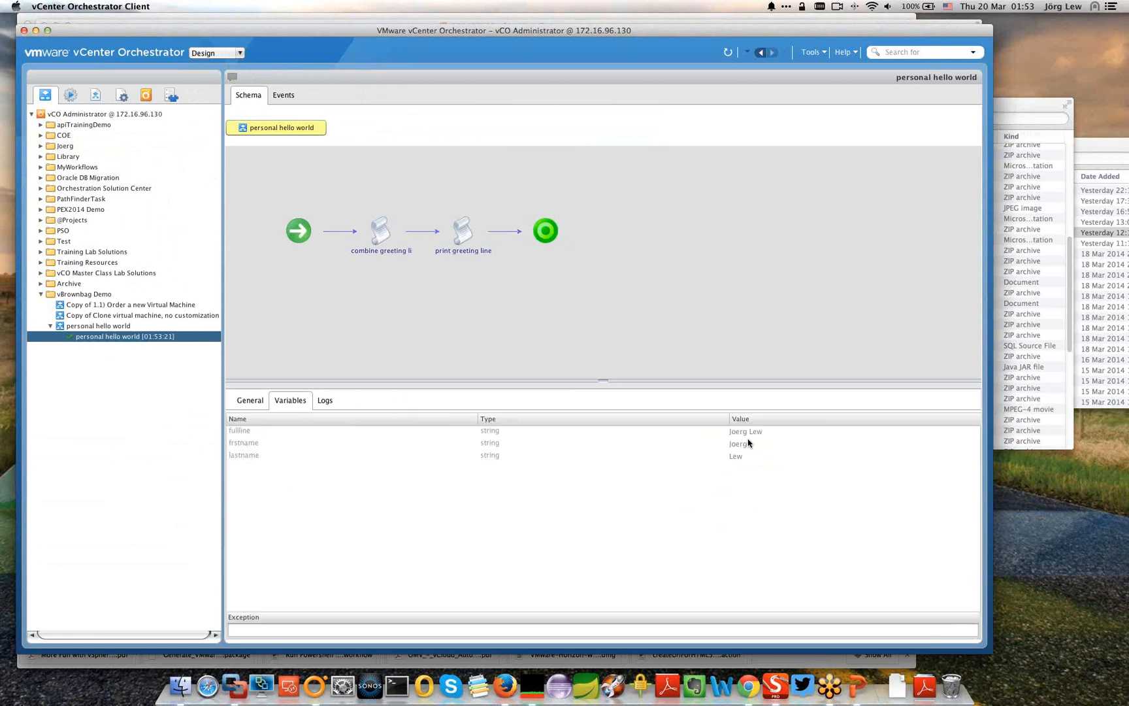
{"action": "left_click", "coordinate": [740, 433]}
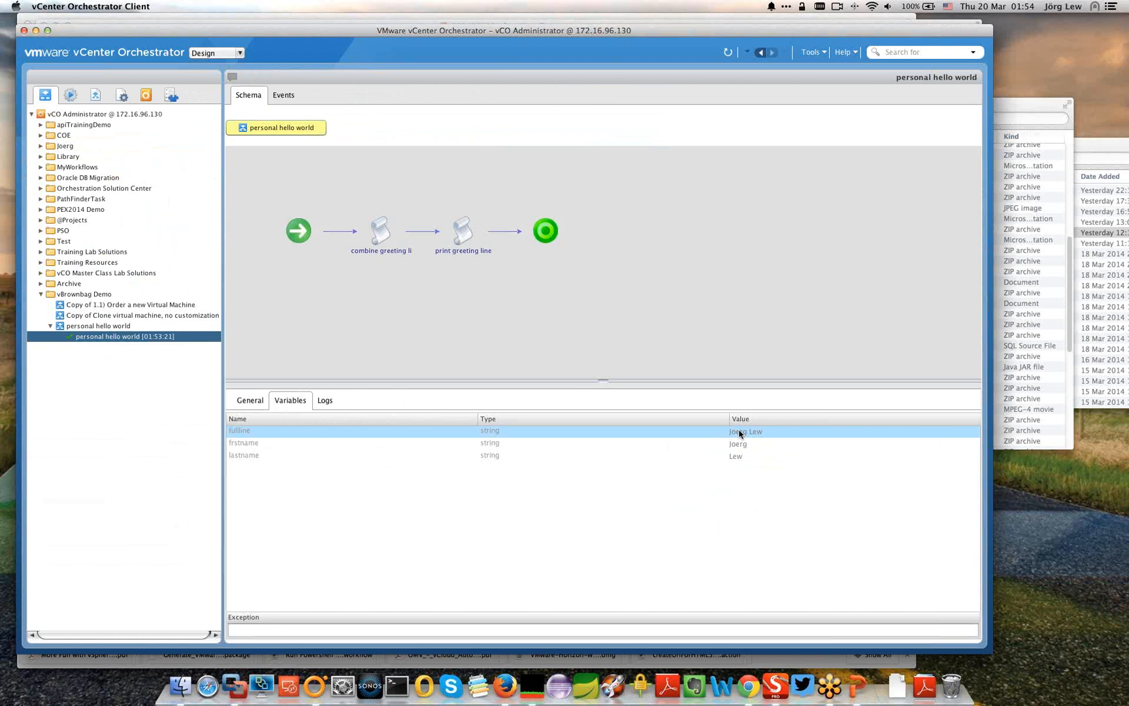
Step: Increase the "personal hello world" workflow's version to 0.0.1 with the comment "initial release", and save and close it
{"action": "left_click", "coordinate": [108, 328]}
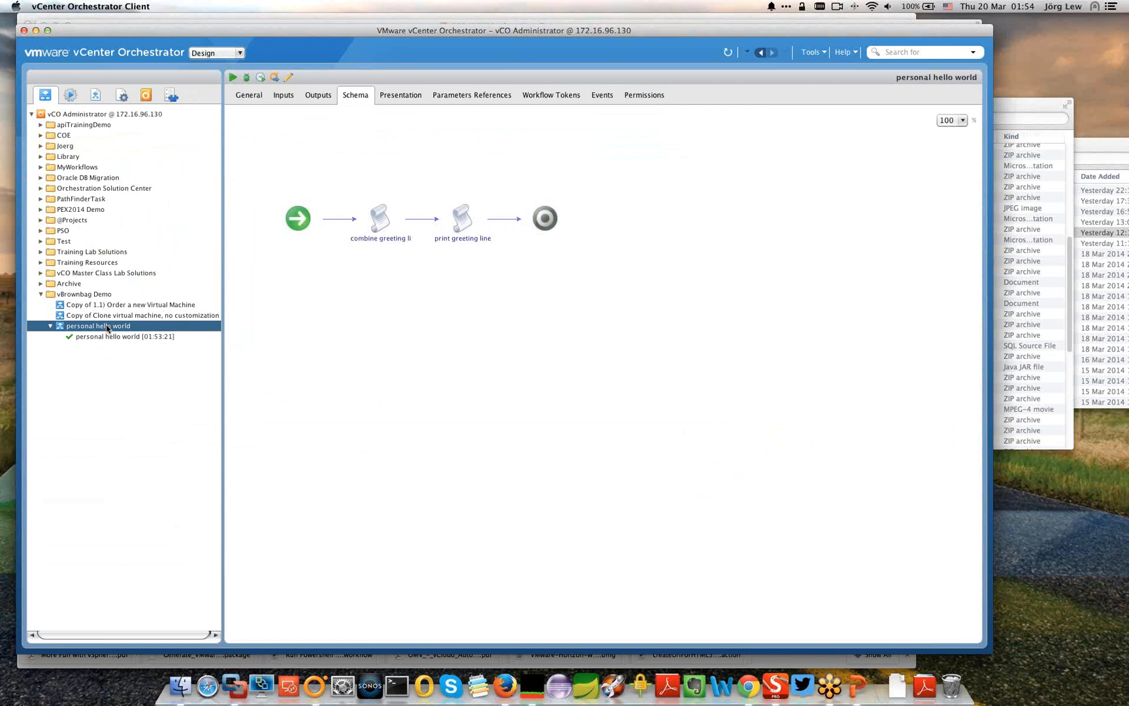
{"action": "left_click", "coordinate": [249, 96]}
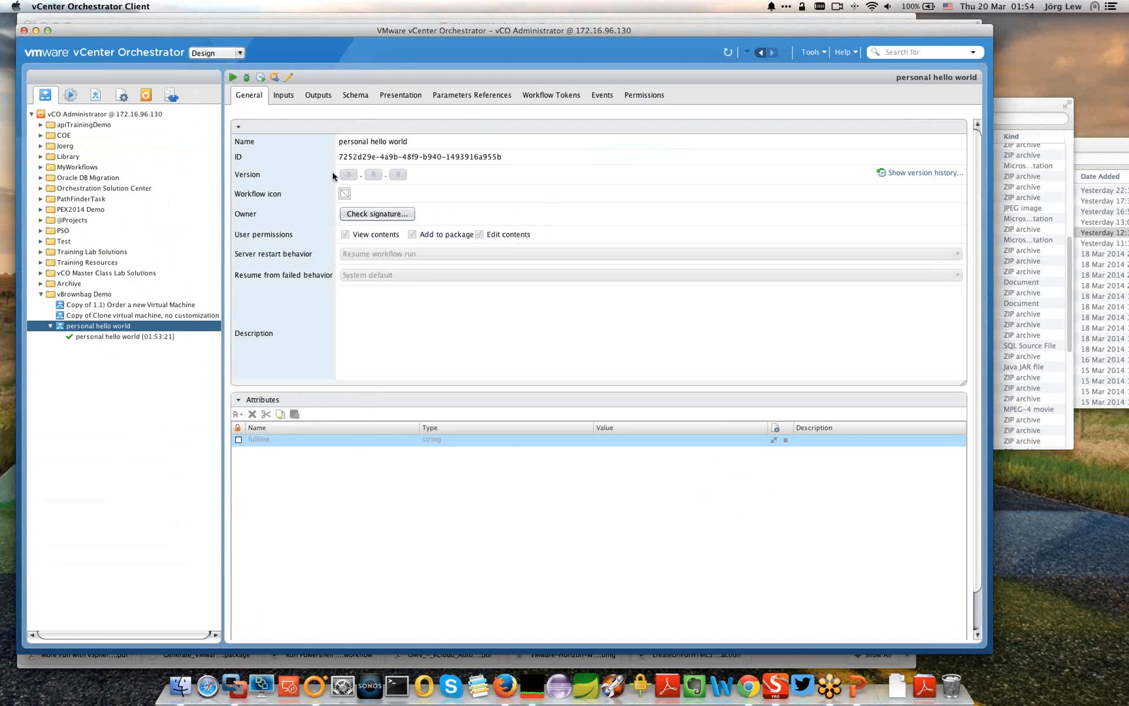
{"action": "left_click", "coordinate": [288, 77]}
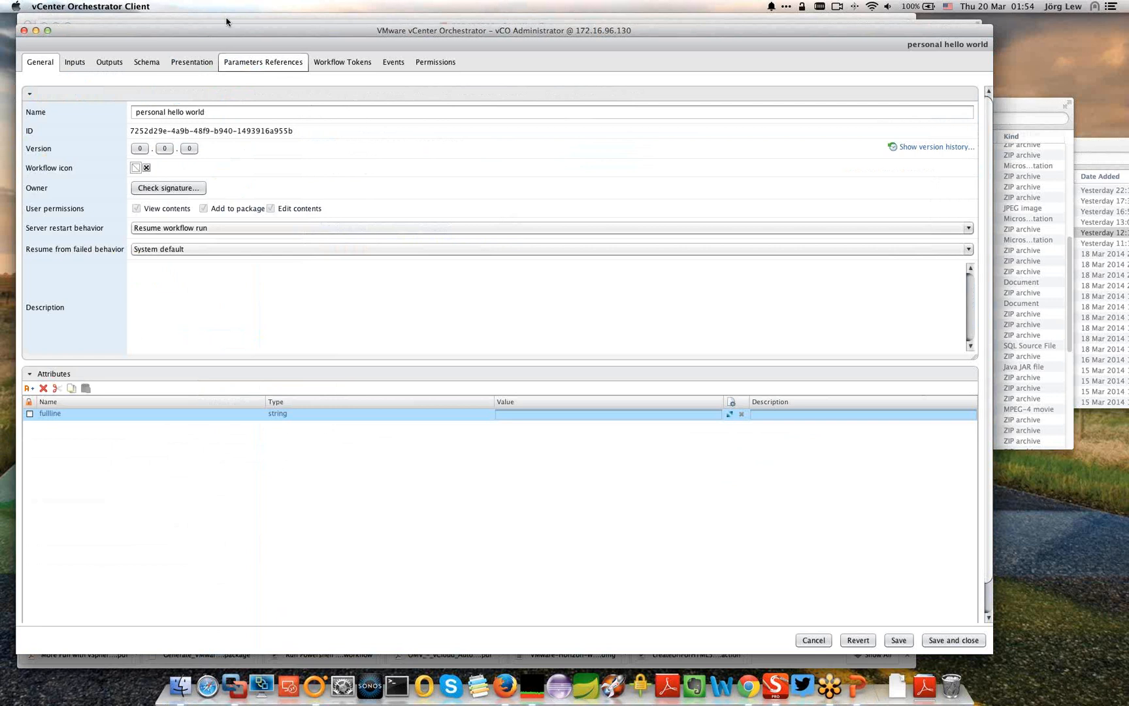
{"action": "left_click", "coordinate": [189, 148]}
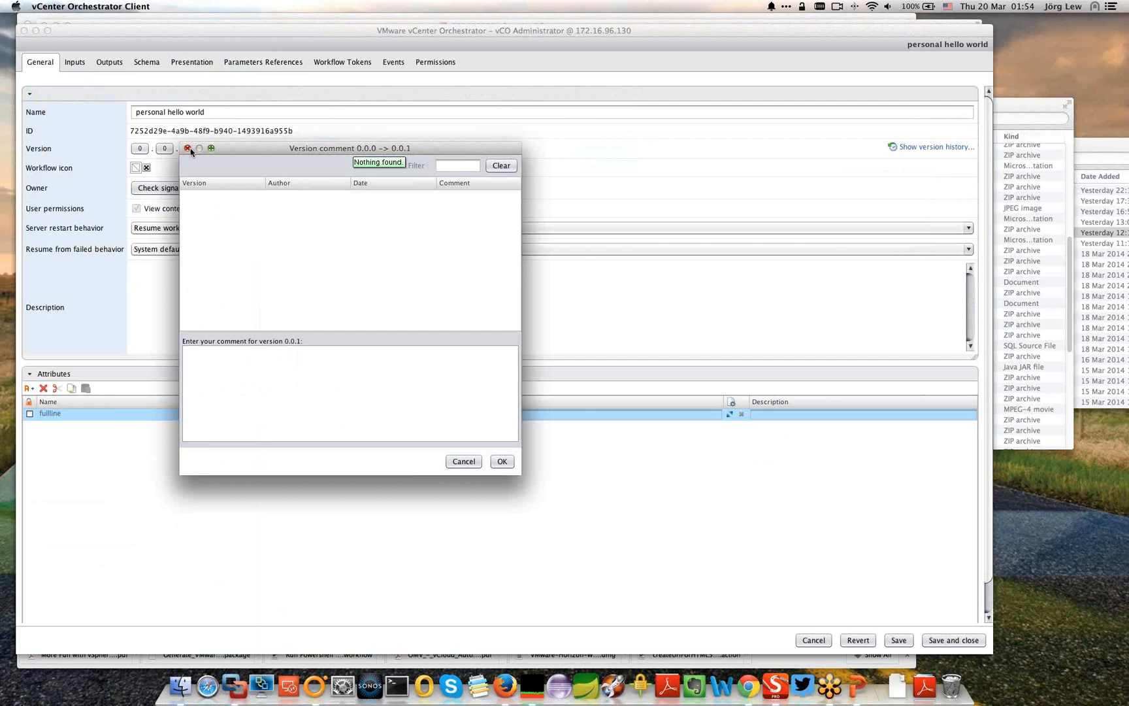
{"action": "left_click", "coordinate": [350, 369]}
{"action": "type", "text": "initial release"}
{"action": "left_click", "coordinate": [502, 461]}
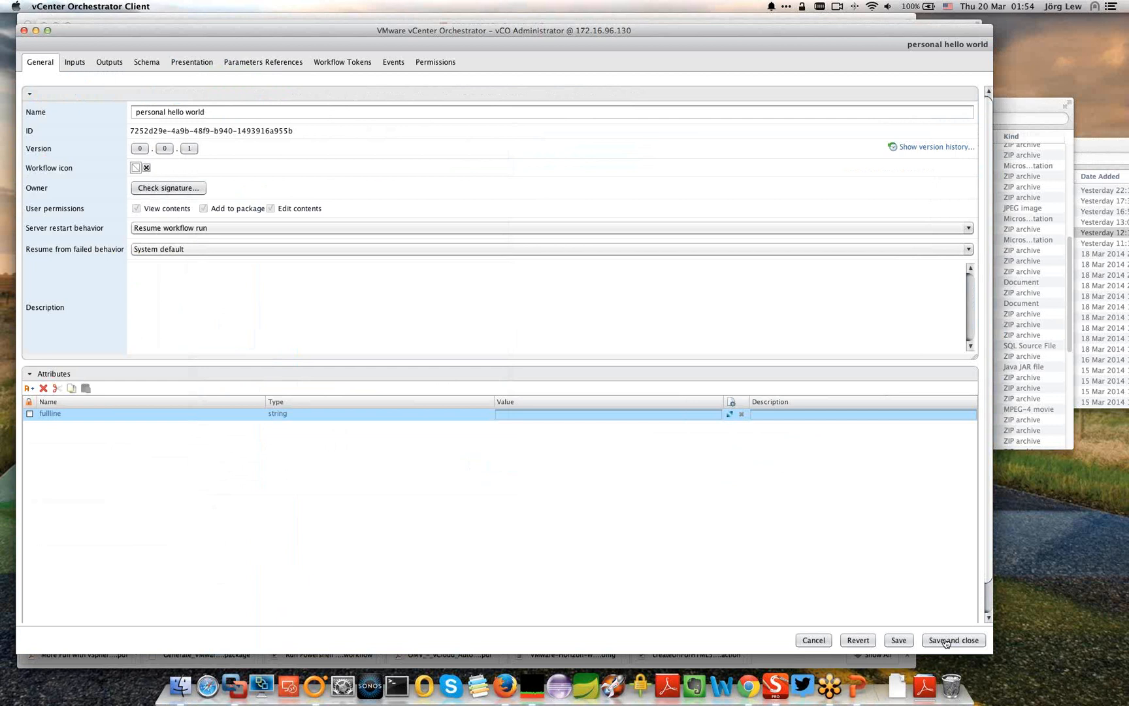
{"action": "left_click", "coordinate": [946, 640]}
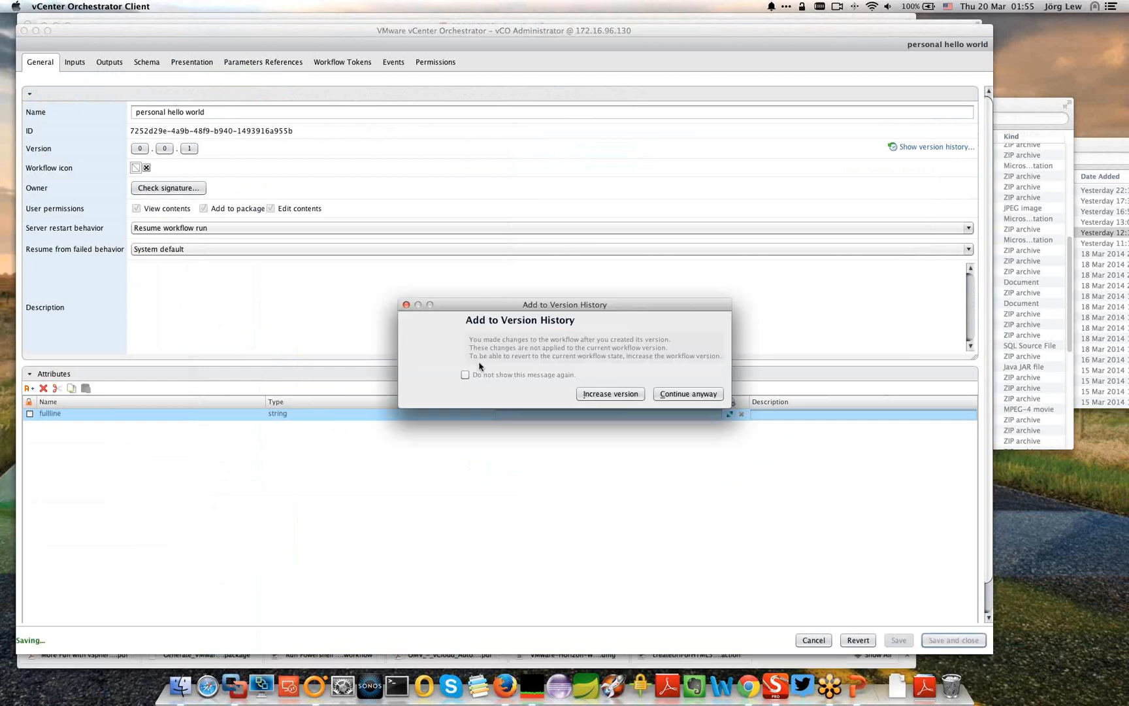
{"action": "key", "text": "Return"}
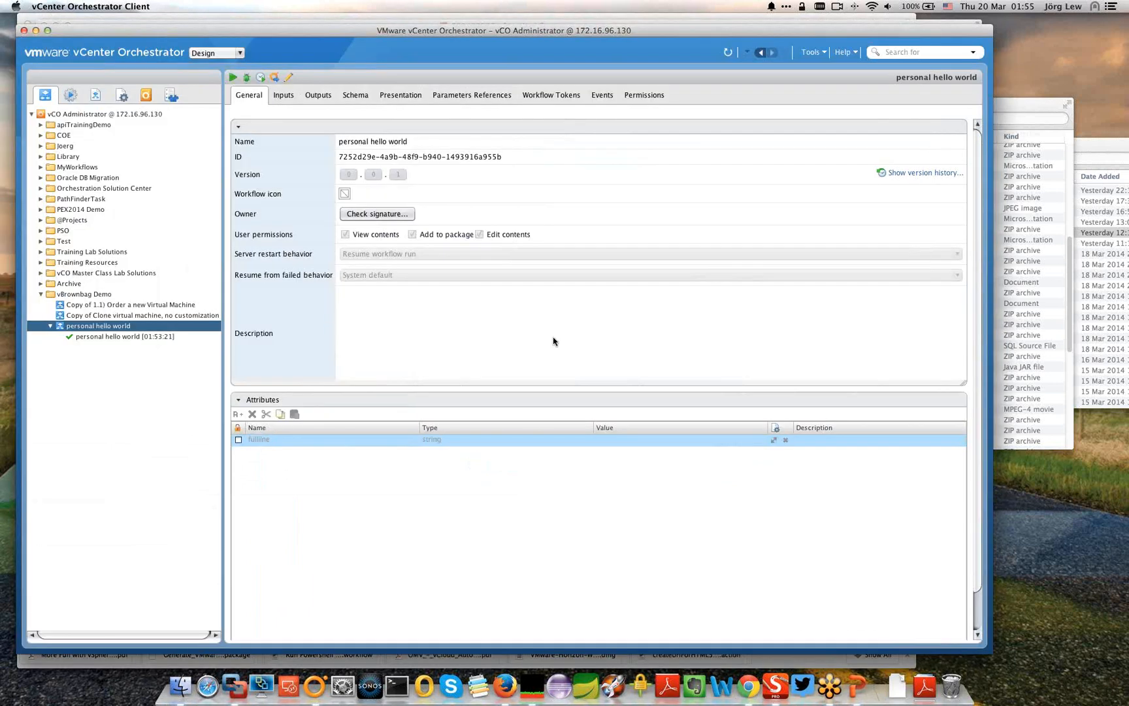
Step: Reopen the workflow for editing and add a scriptable task named "do other mighty things" after "print greeting line"
{"action": "right_click", "coordinate": [126, 329]}
{"action": "key", "text": "super+e"}
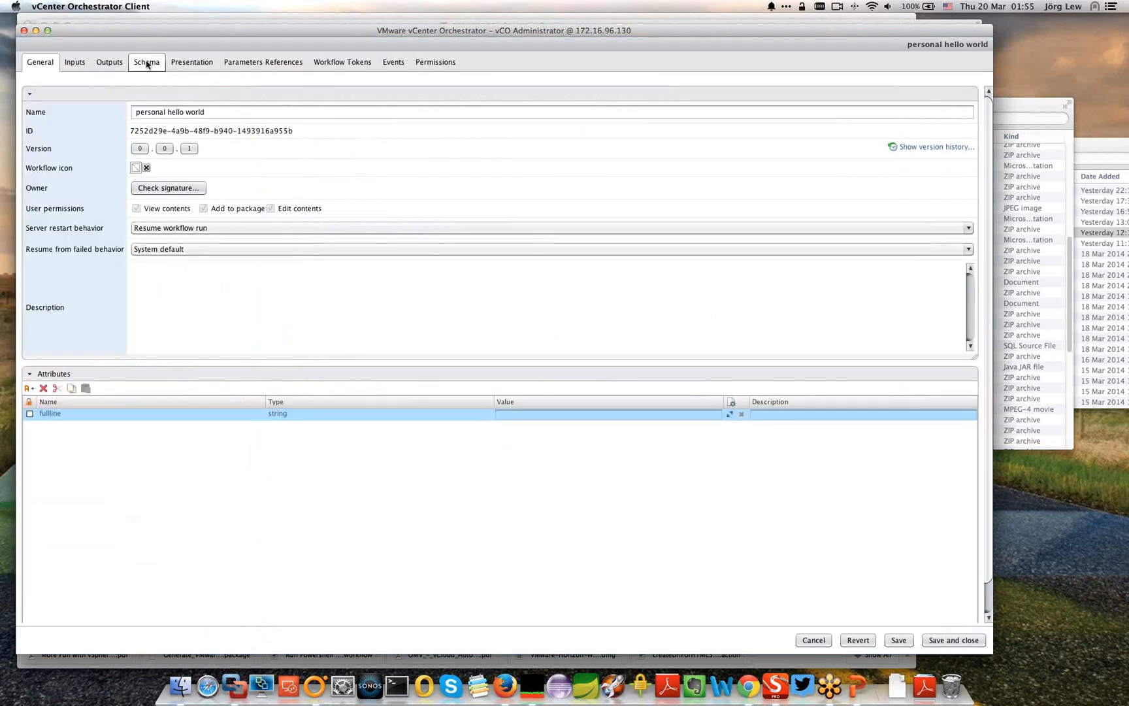
{"action": "left_click", "coordinate": [147, 65]}
{"action": "mouse_move", "coordinate": [499, 164]}
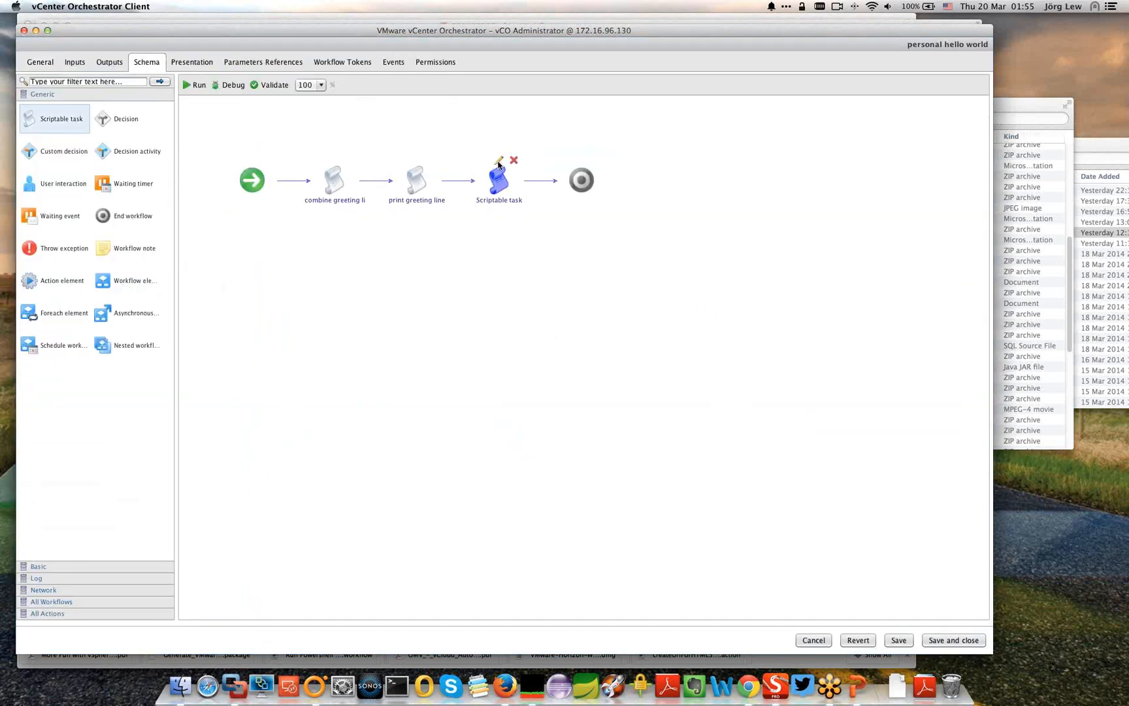
{"action": "left_click", "coordinate": [499, 162]}
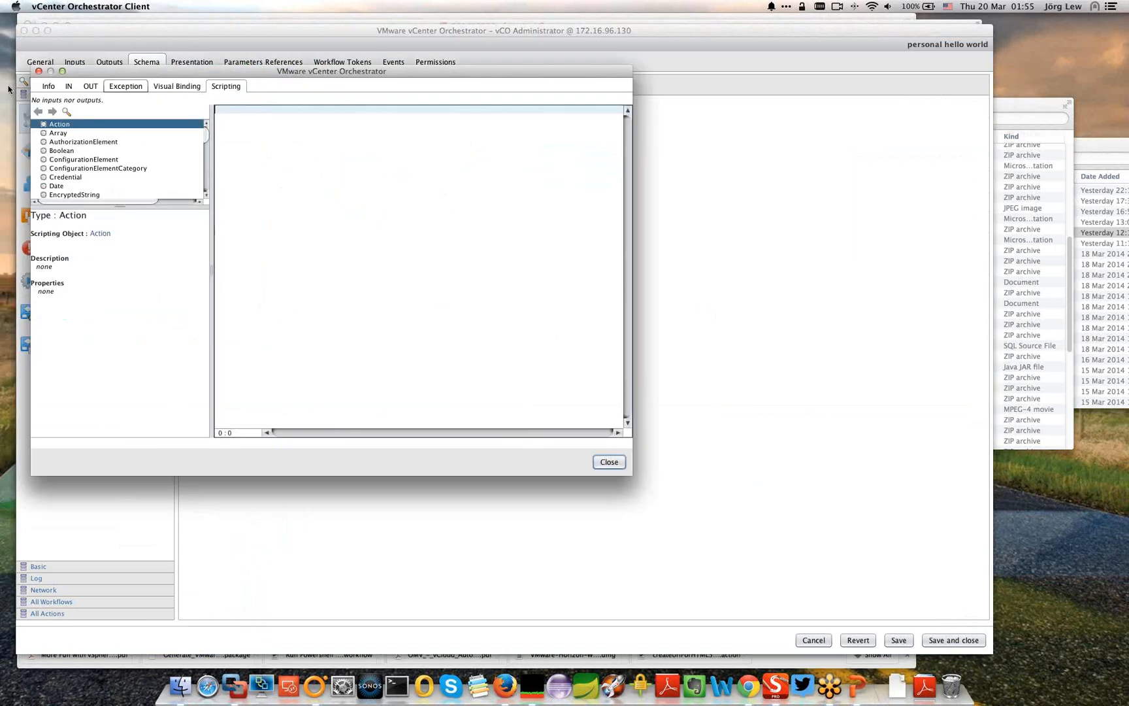
{"action": "left_click", "coordinate": [51, 87]}
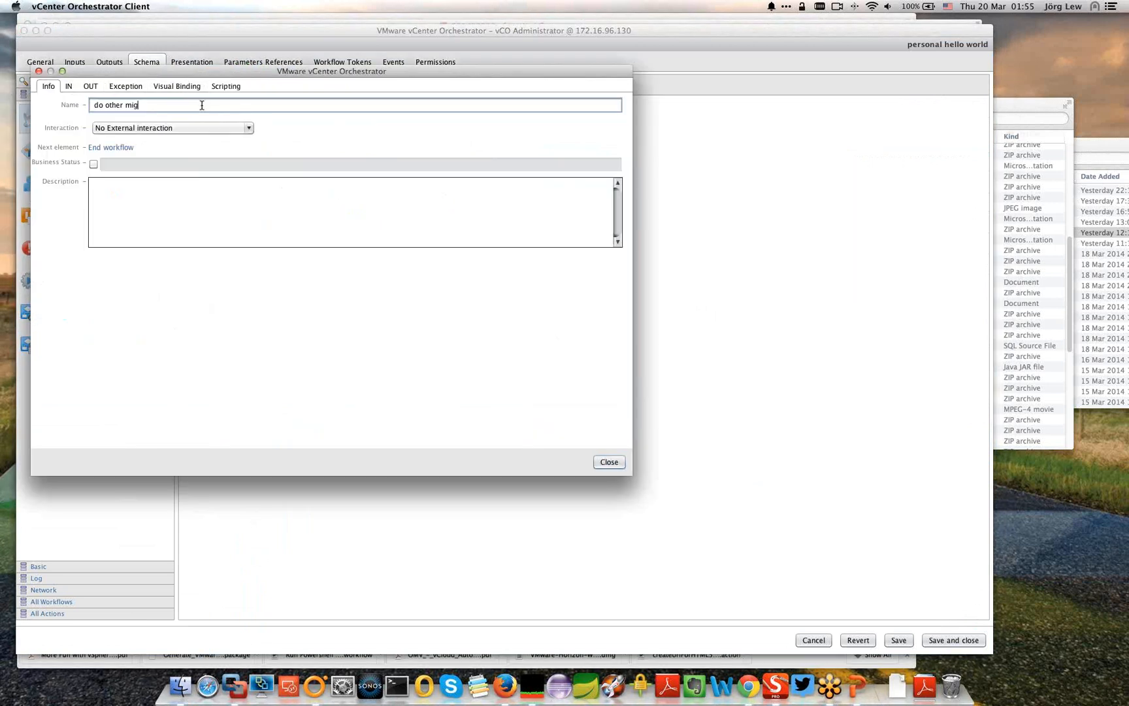
{"action": "type", "text": "hy things"}
{"action": "left_click", "coordinate": [140, 104]}
{"action": "type", "text": "t"}
{"action": "left_click", "coordinate": [598, 460]}
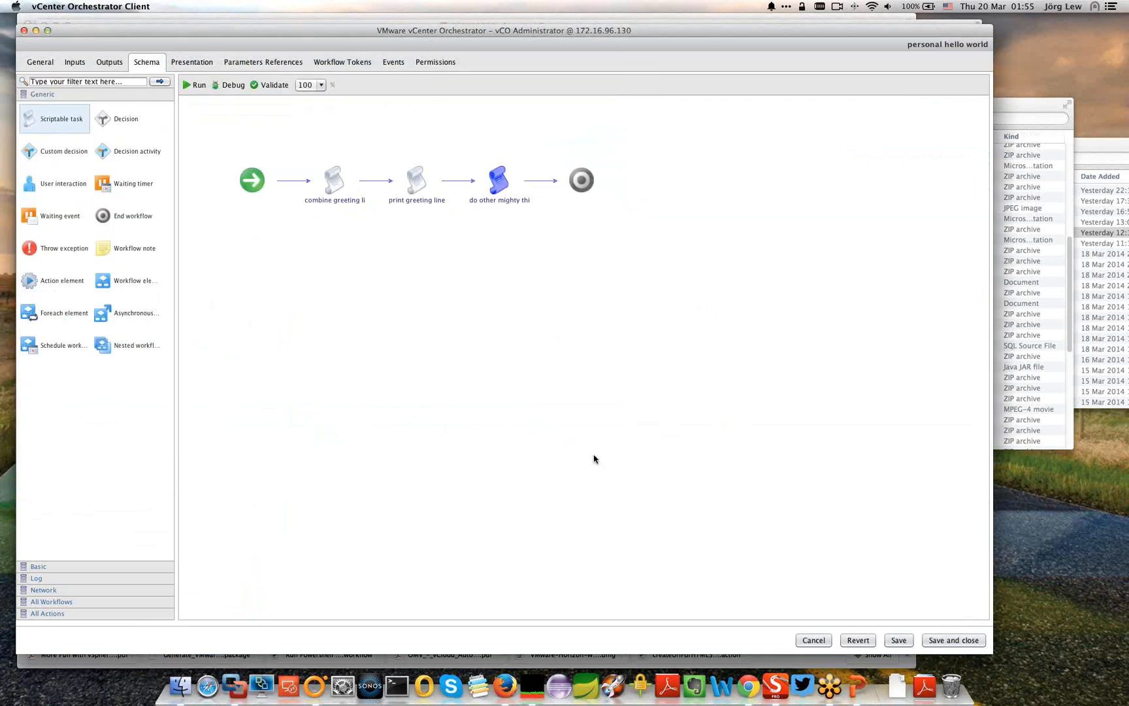
Step: Increase the workflow's version to 0.0.2 with the comment "added mighty features", and save and close it despite the validation warning
{"action": "left_click", "coordinate": [36, 62]}
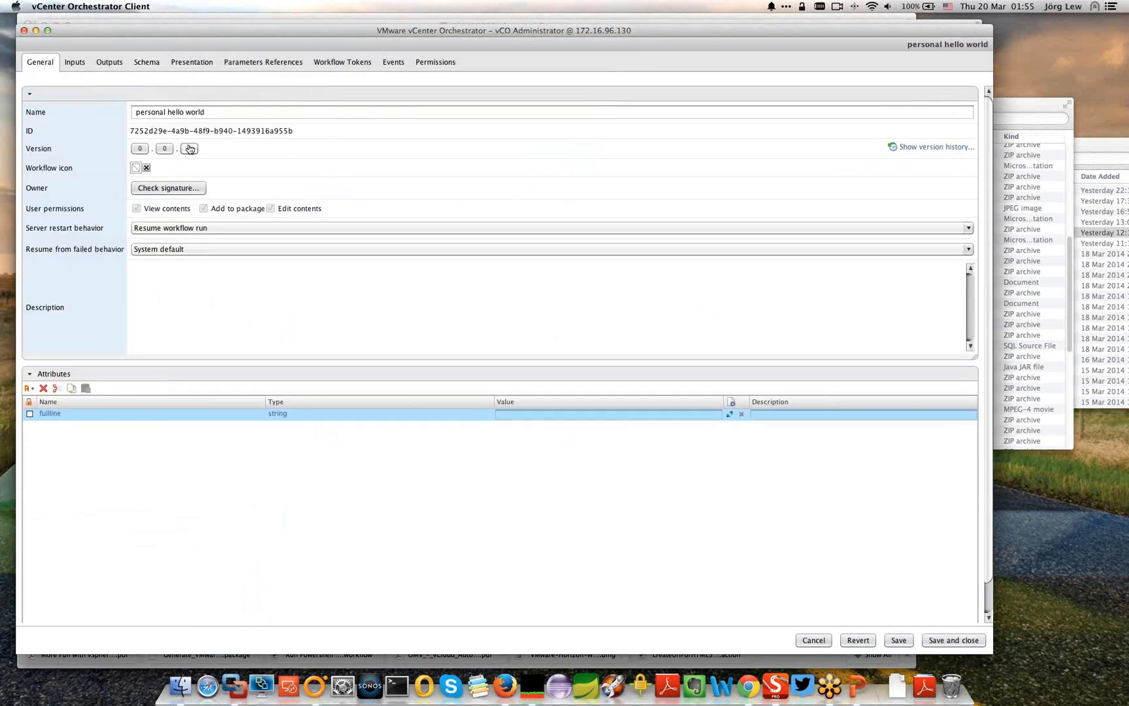
{"action": "left_click", "coordinate": [189, 149]}
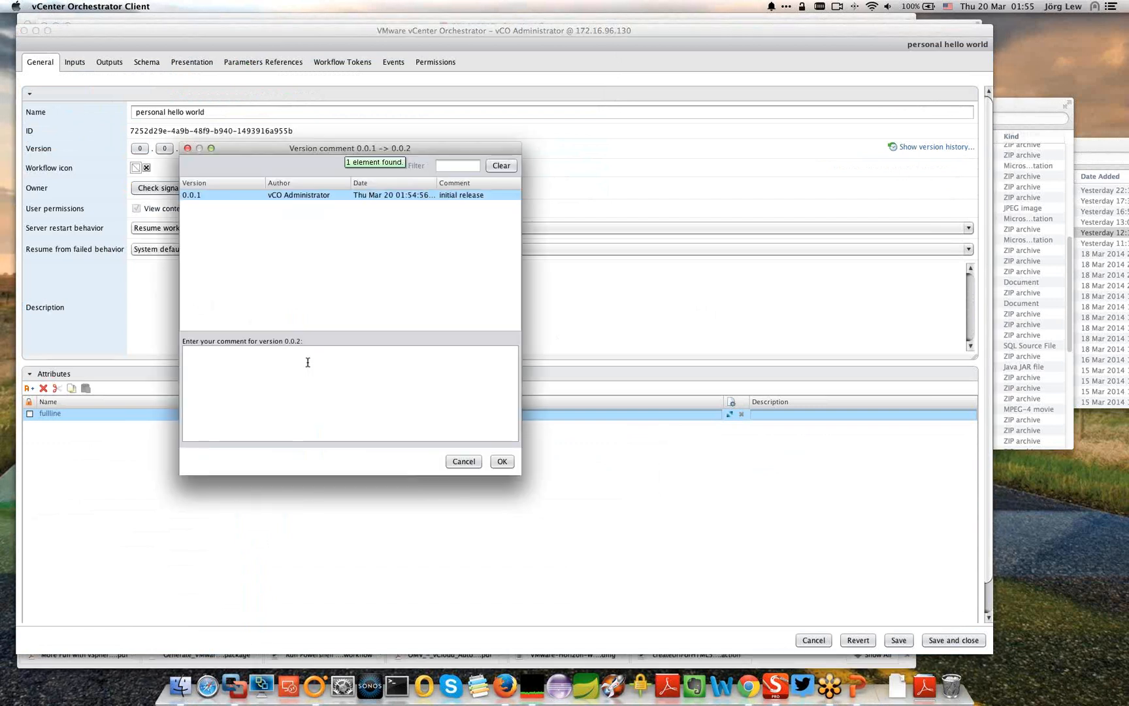
{"action": "type", "text": "added mighty features"}
{"action": "left_click", "coordinate": [497, 465]}
{"action": "left_click", "coordinate": [901, 640]}
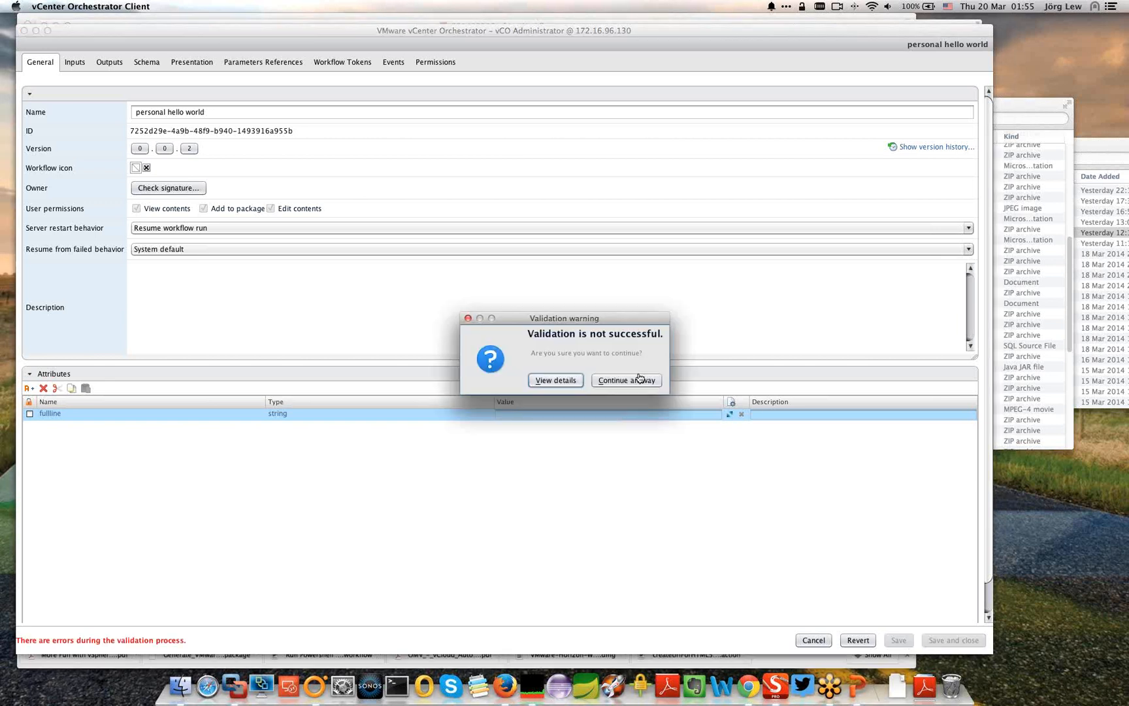
{"action": "left_click", "coordinate": [612, 381]}
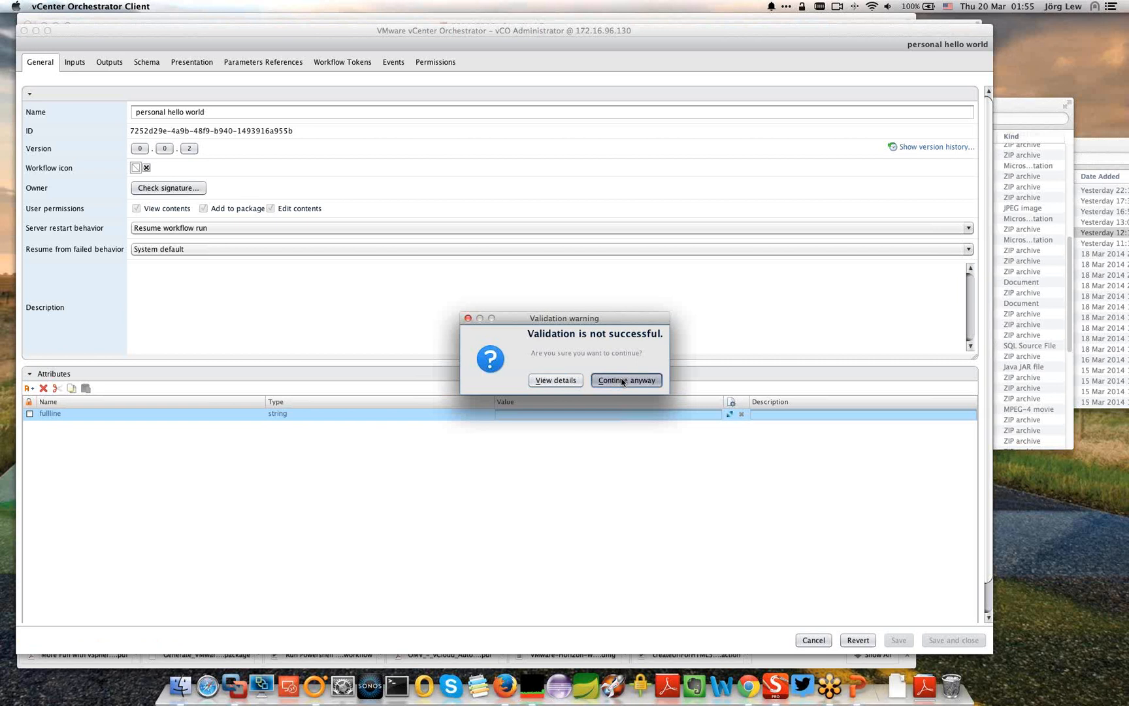
{"action": "left_click", "coordinate": [694, 396]}
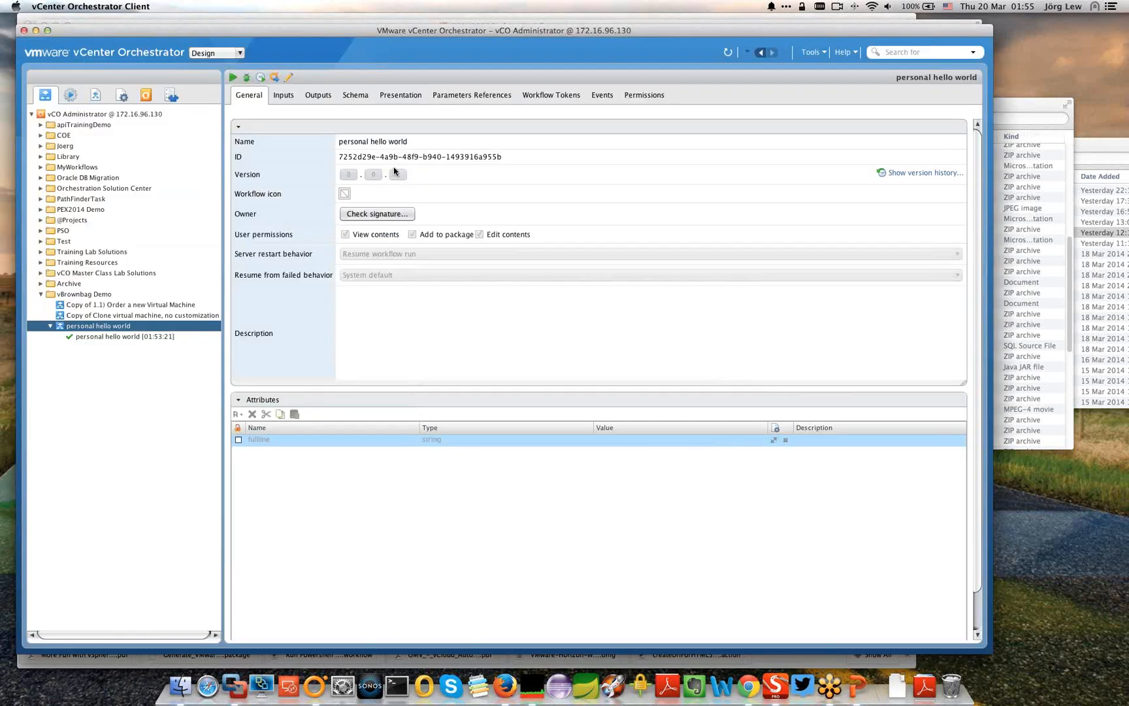
Step: Compare version 0.0.1 against the current workflow from the version history, inspecting the "print greeting line" script, and close the comparison
{"action": "left_click", "coordinate": [933, 172]}
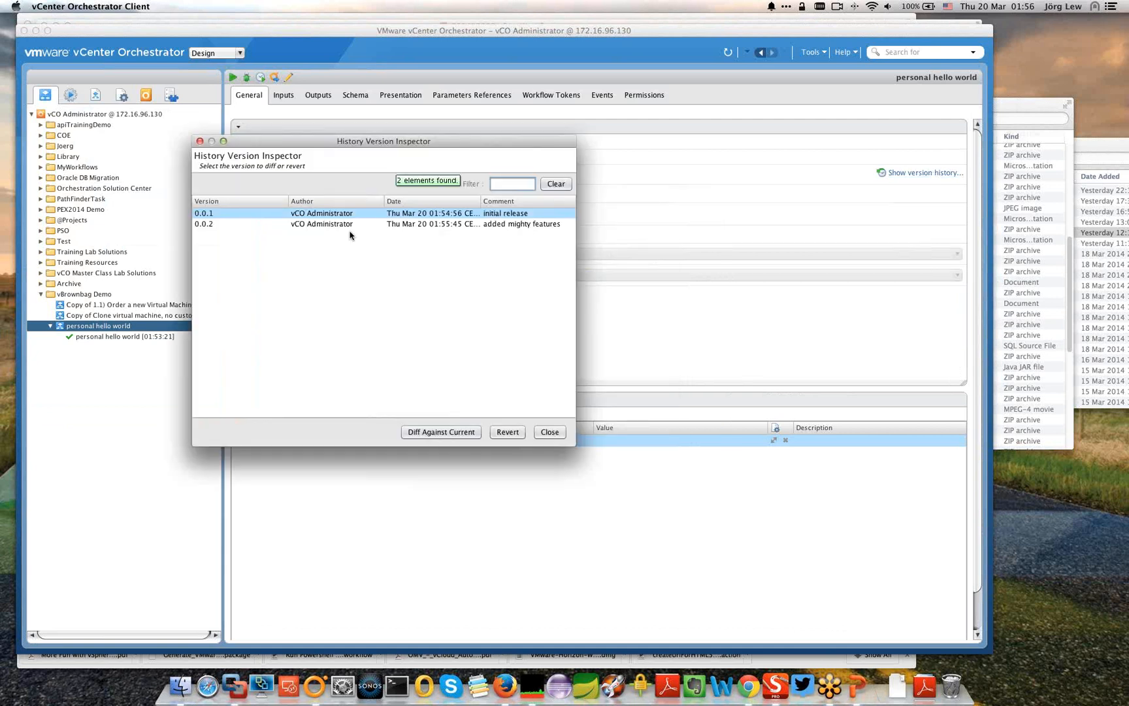
{"action": "left_click", "coordinate": [450, 426]}
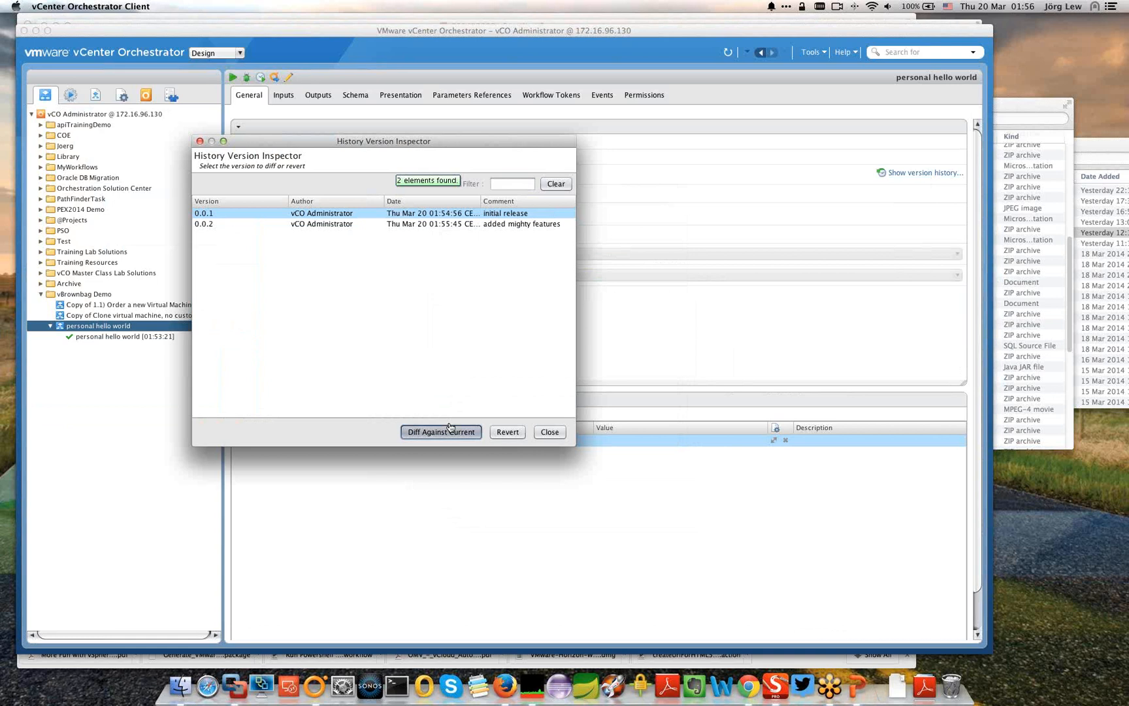
{"action": "left_click", "coordinate": [449, 428]}
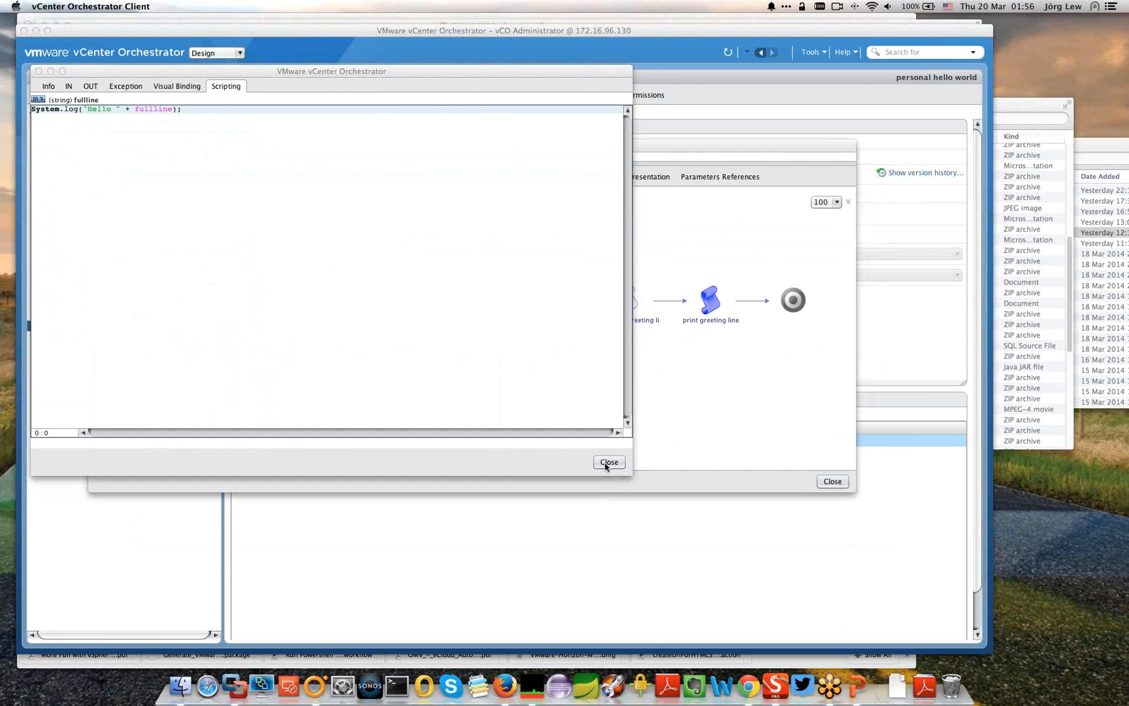
{"action": "left_click", "coordinate": [608, 462]}
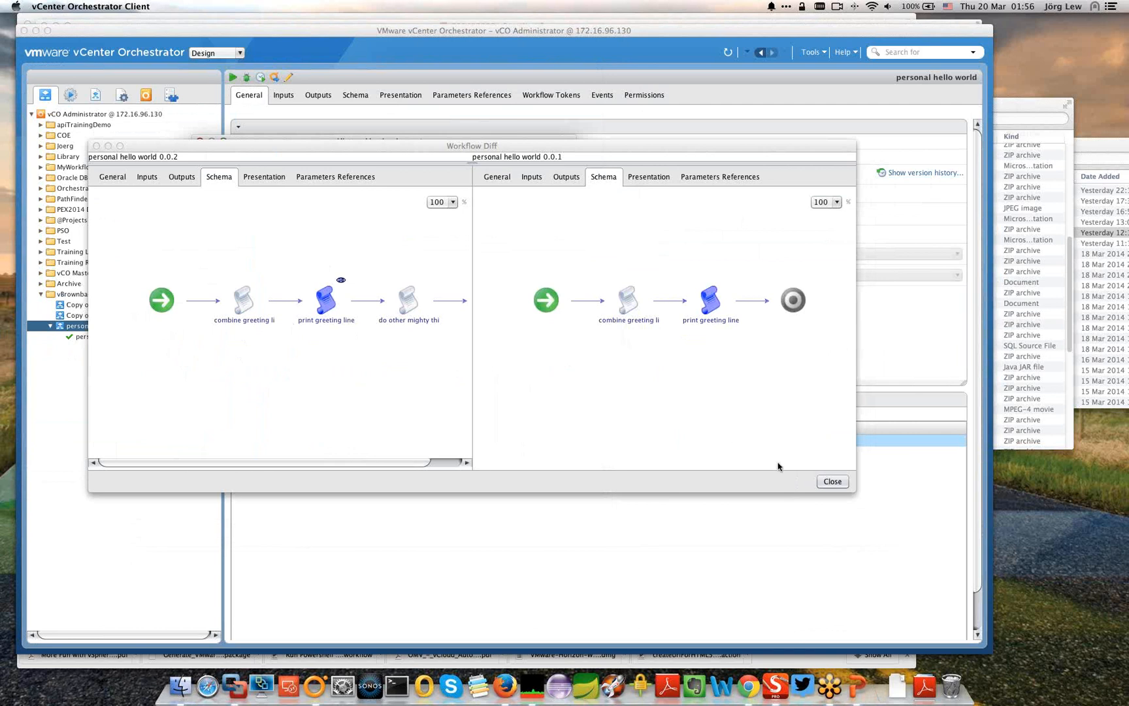
{"action": "left_click", "coordinate": [831, 482]}
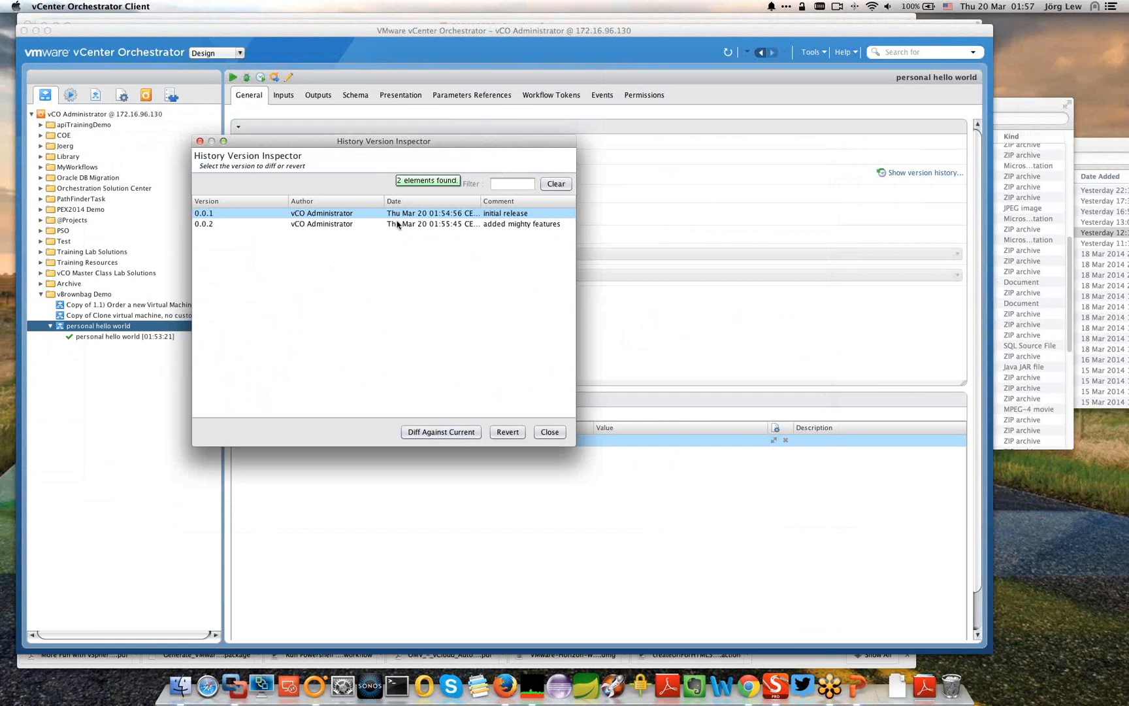
Step: Look over versions 0.0.1 and 0.0.2 in the version history, close it, and view the workflow's input parameters
{"action": "left_click", "coordinate": [397, 225]}
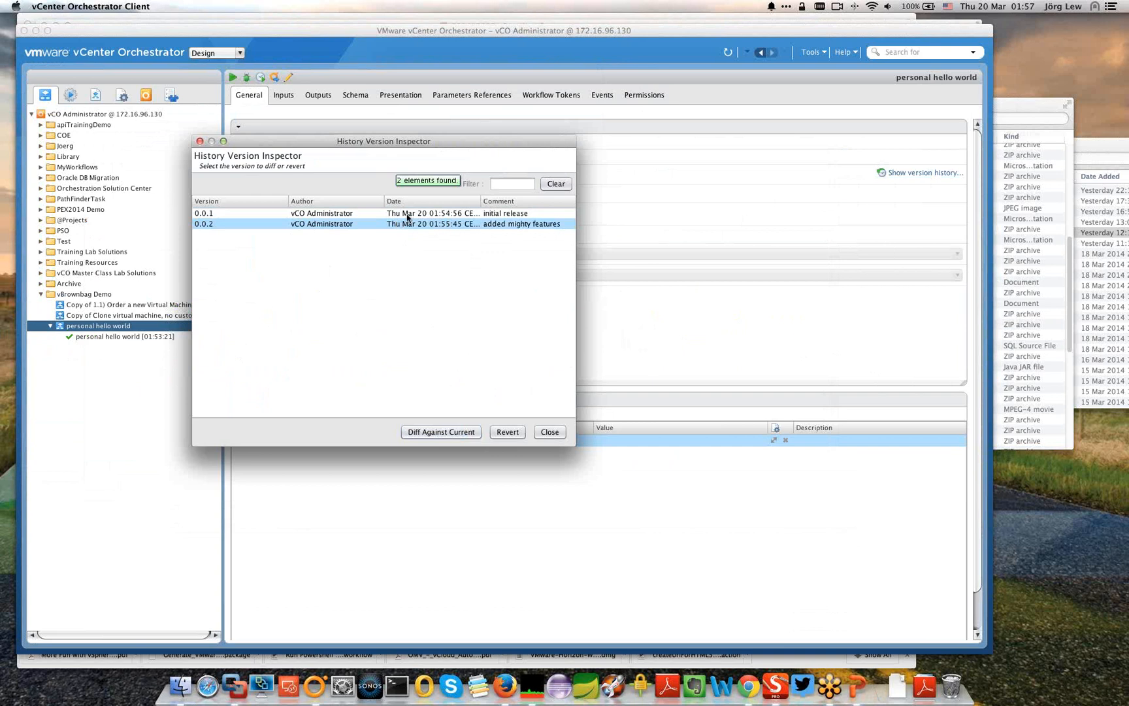
{"action": "left_click", "coordinate": [407, 215]}
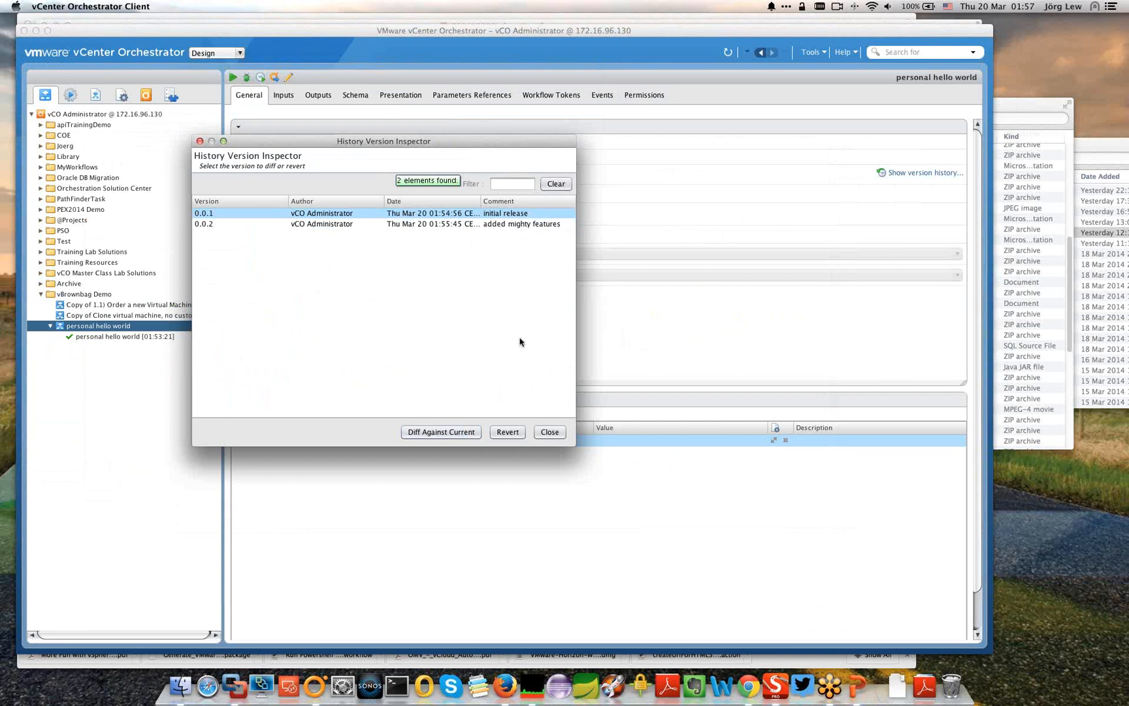
{"action": "left_click", "coordinate": [548, 432]}
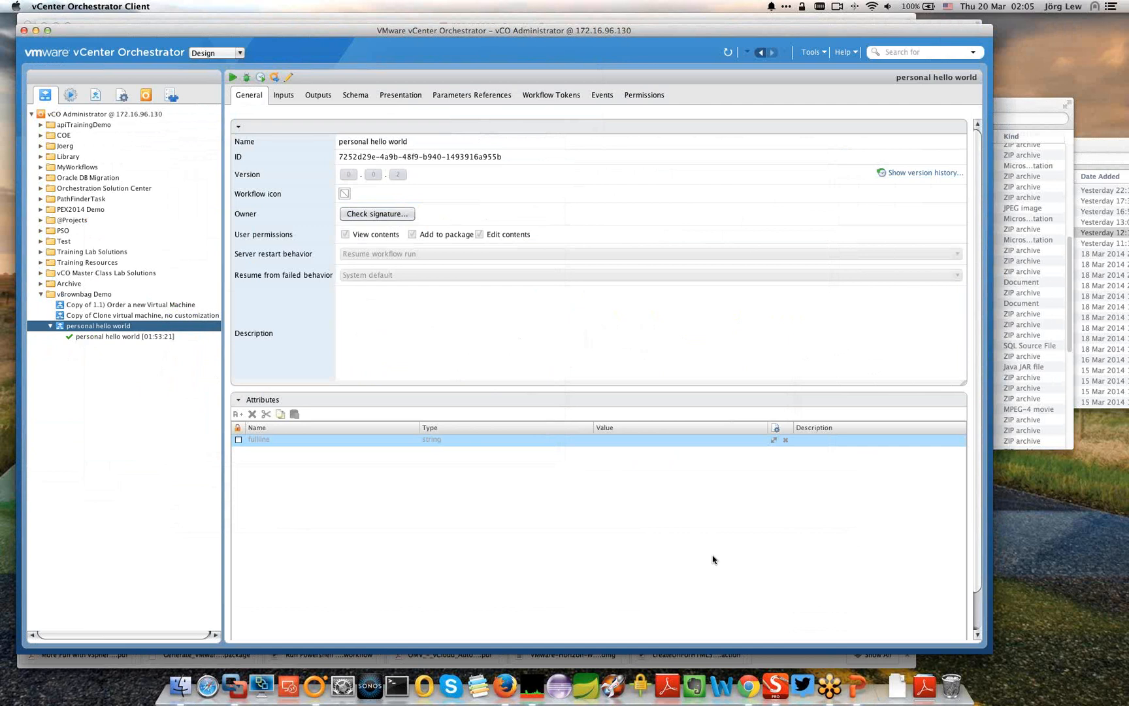
{"action": "left_click", "coordinate": [288, 99]}
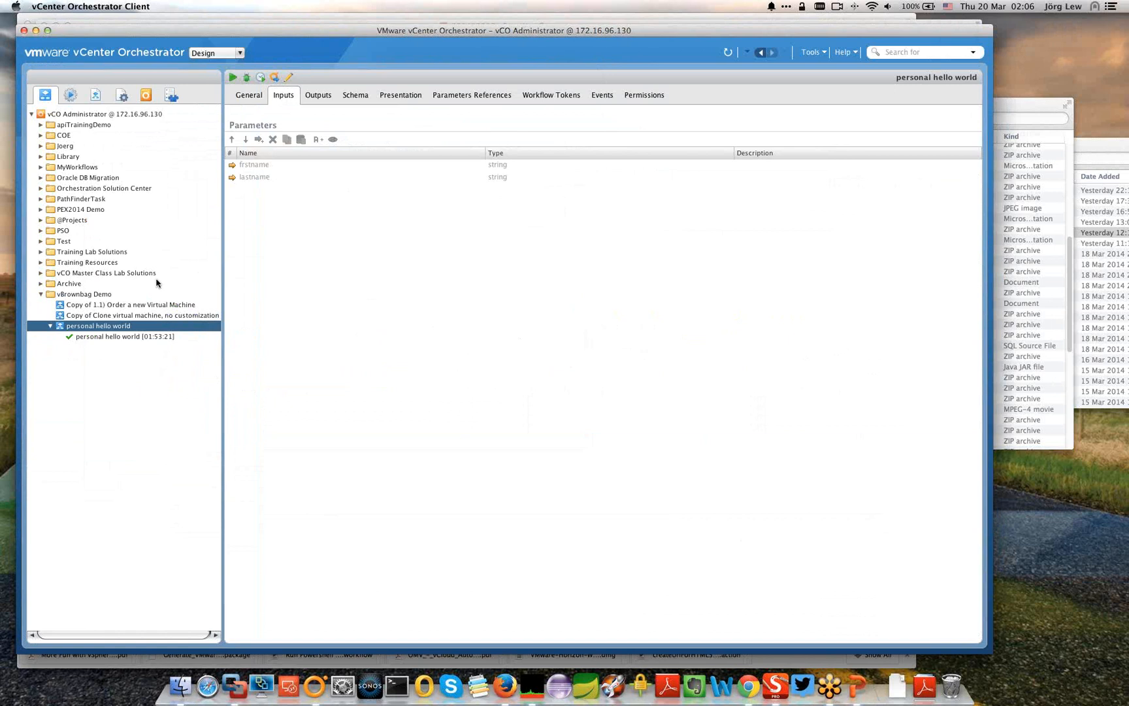
Step: Create a new workflow named "get firstname" in the vBrownbag Demo folder
{"action": "right_click", "coordinate": [95, 295]}
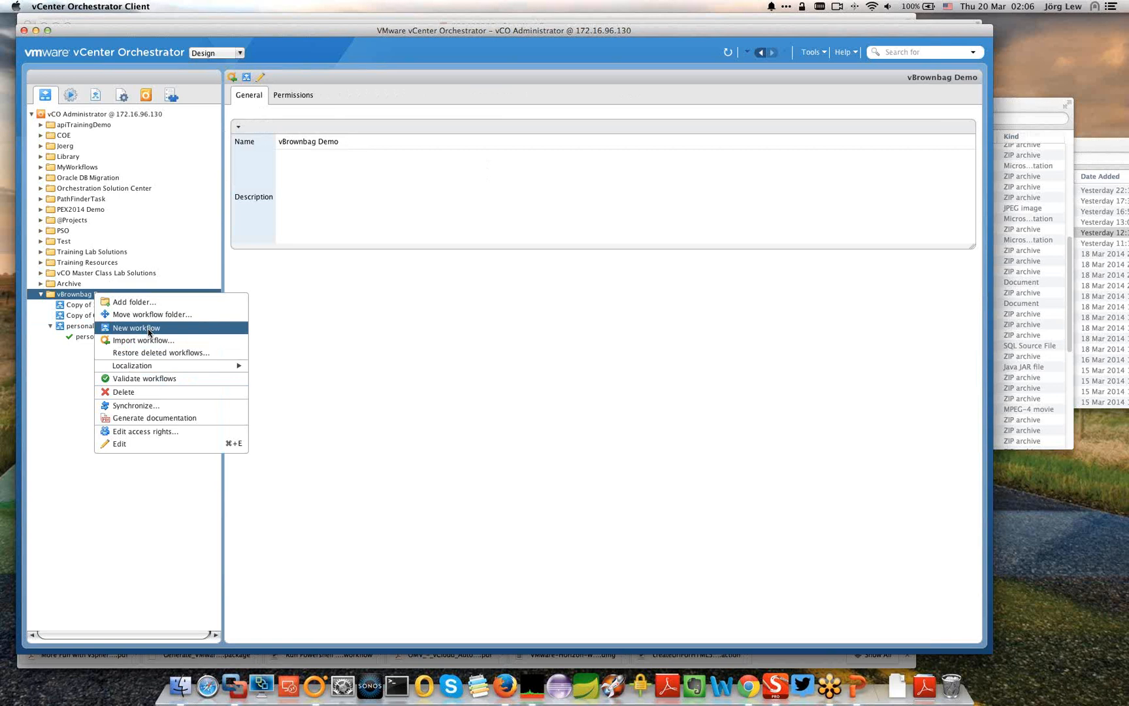
{"action": "left_click", "coordinate": [149, 329]}
{"action": "type", "text": "get firstname"}
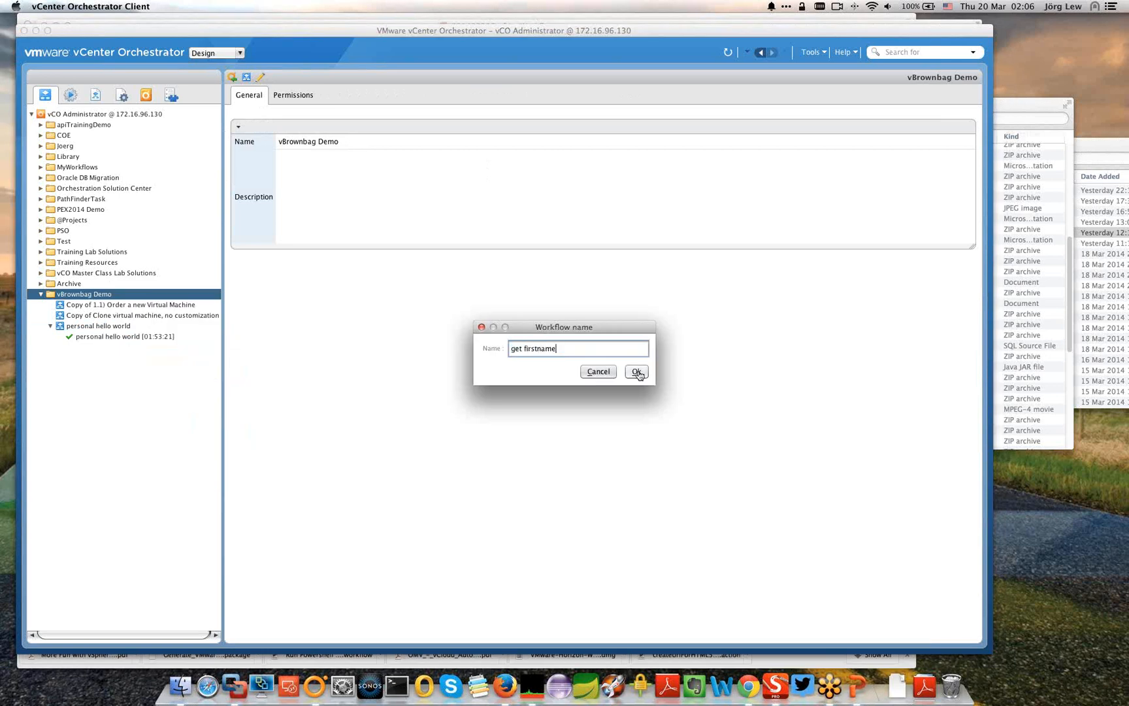
{"action": "left_click", "coordinate": [637, 372]}
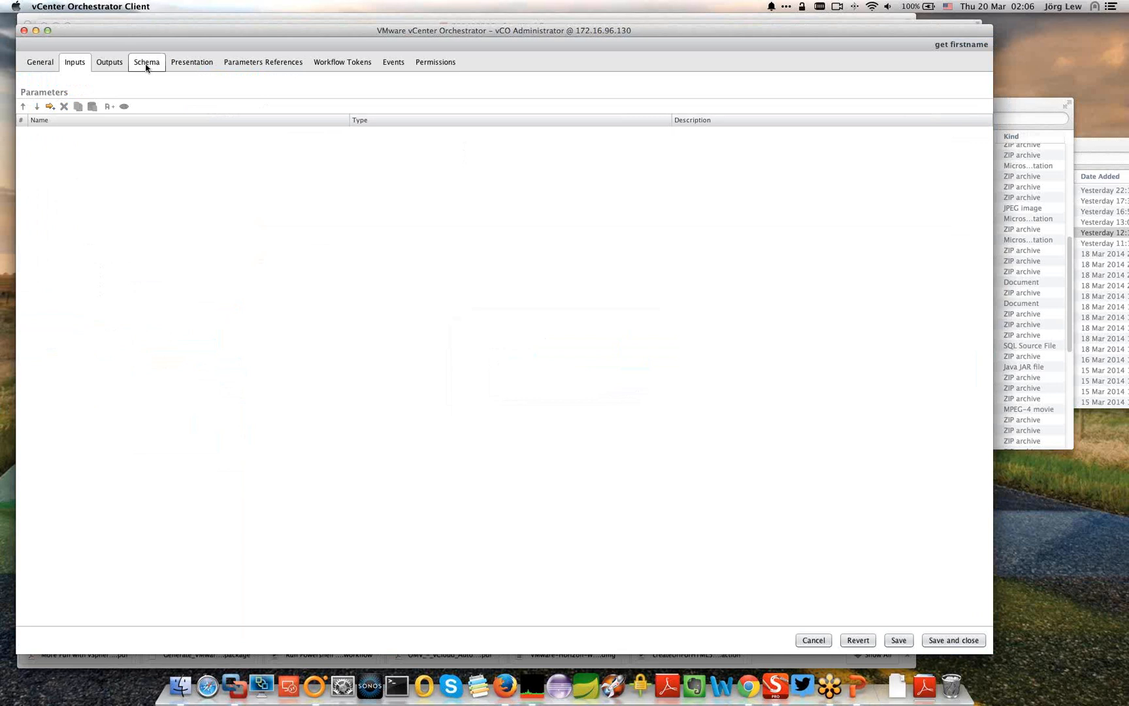
Step: Add a scriptable task between start and end of the workflow, with a script assigning the person's first name as a string to firstname
{"action": "left_click", "coordinate": [147, 65]}
{"action": "left_click_drag", "start_coordinate": [60, 118], "coordinate": [292, 182]}
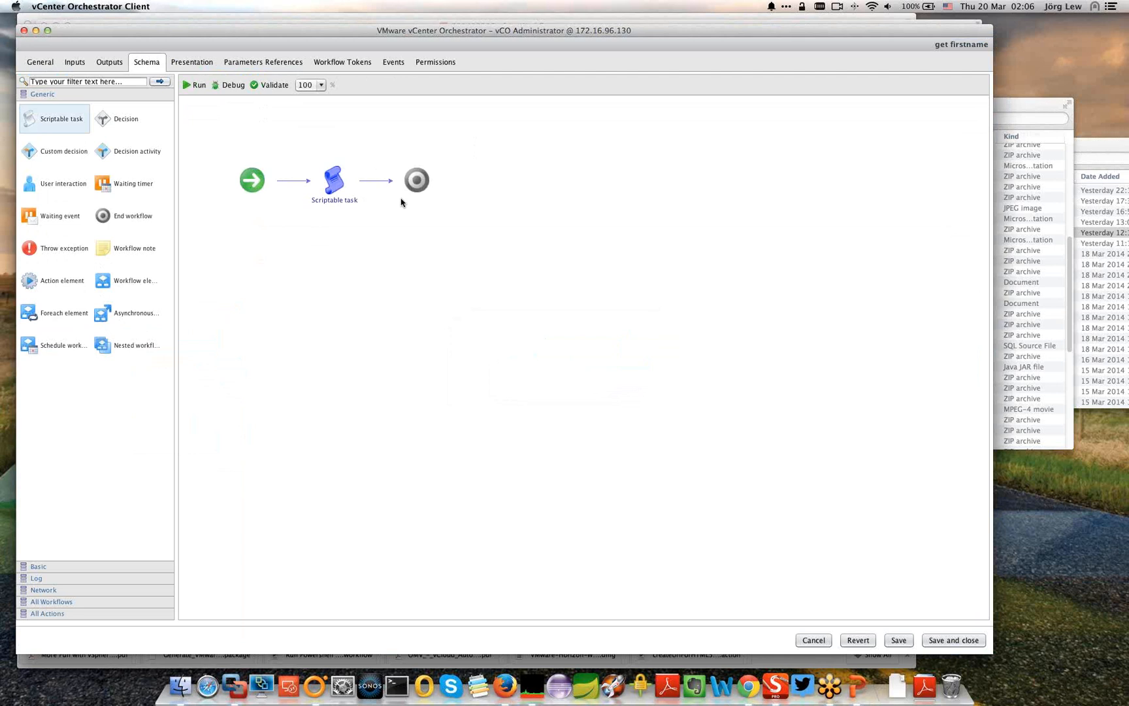
{"action": "mouse_move", "coordinate": [335, 171]}
{"action": "left_click", "coordinate": [335, 162]}
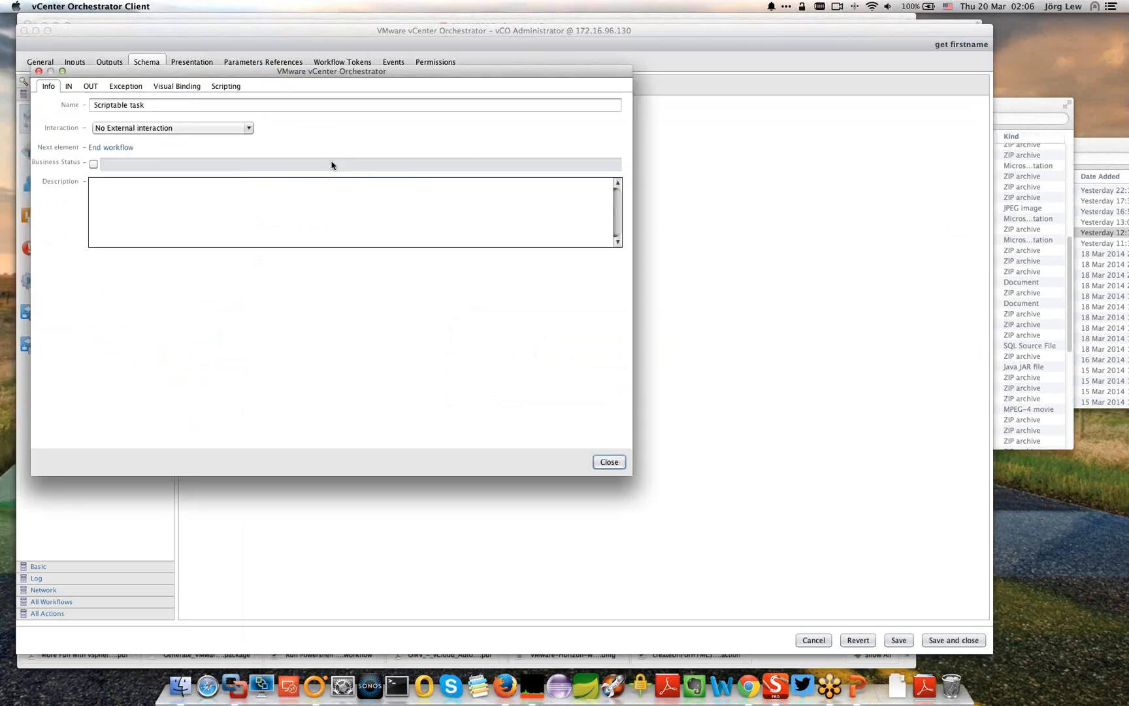
{"action": "left_click", "coordinate": [225, 86]}
{"action": "left_click", "coordinate": [261, 118]}
{"action": "type", "text": "firstname = \"Joerg\""}
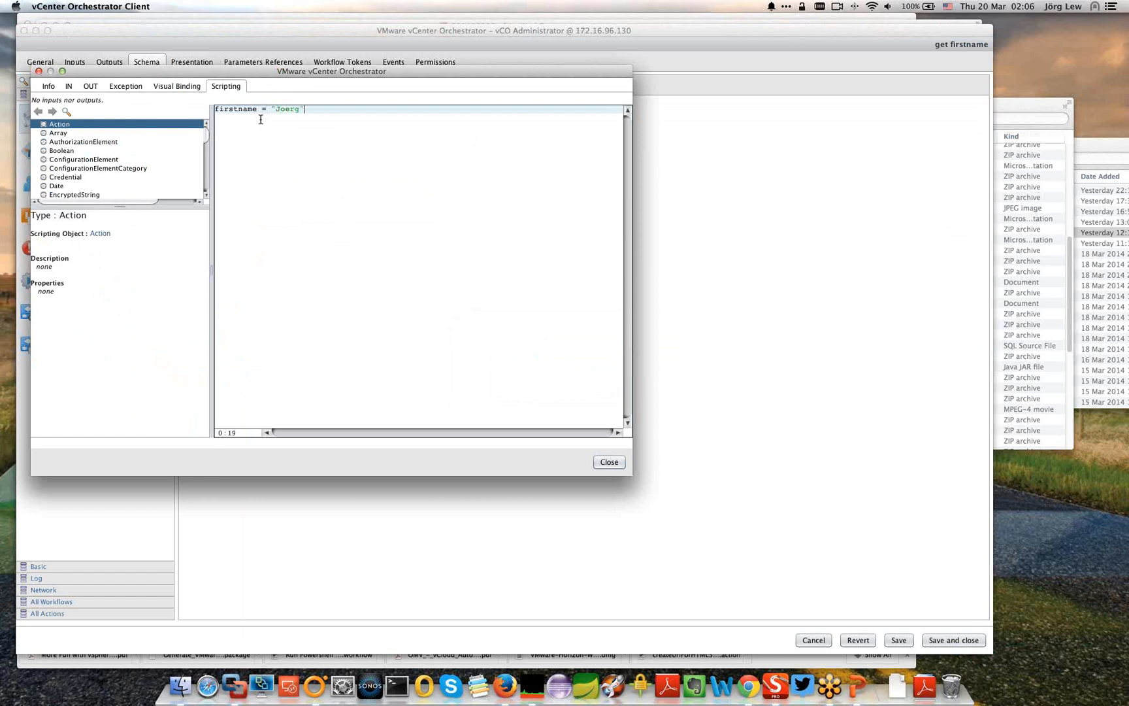
{"action": "type", "text": ";"}
{"action": "left_click", "coordinate": [245, 111]}
Step: Give the scriptable task a string output "firstnamefromdatabase", created as a workflow output parameter of the same name, and close the task
{"action": "left_click", "coordinate": [92, 86]}
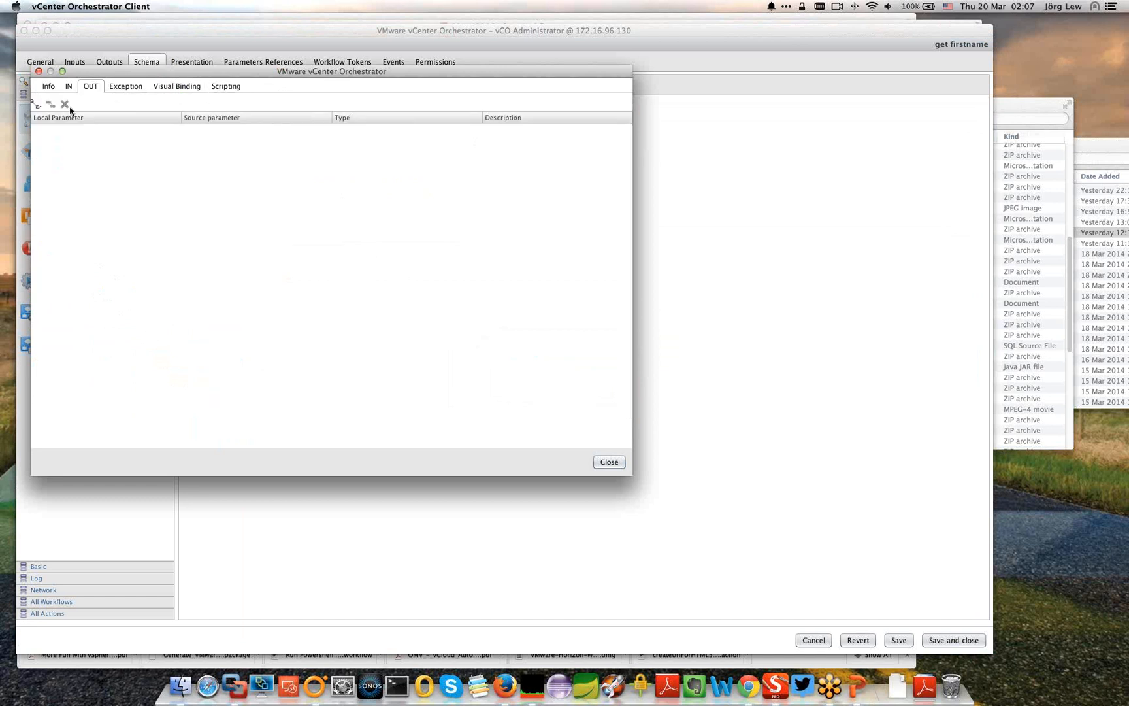
{"action": "left_click", "coordinate": [37, 105]}
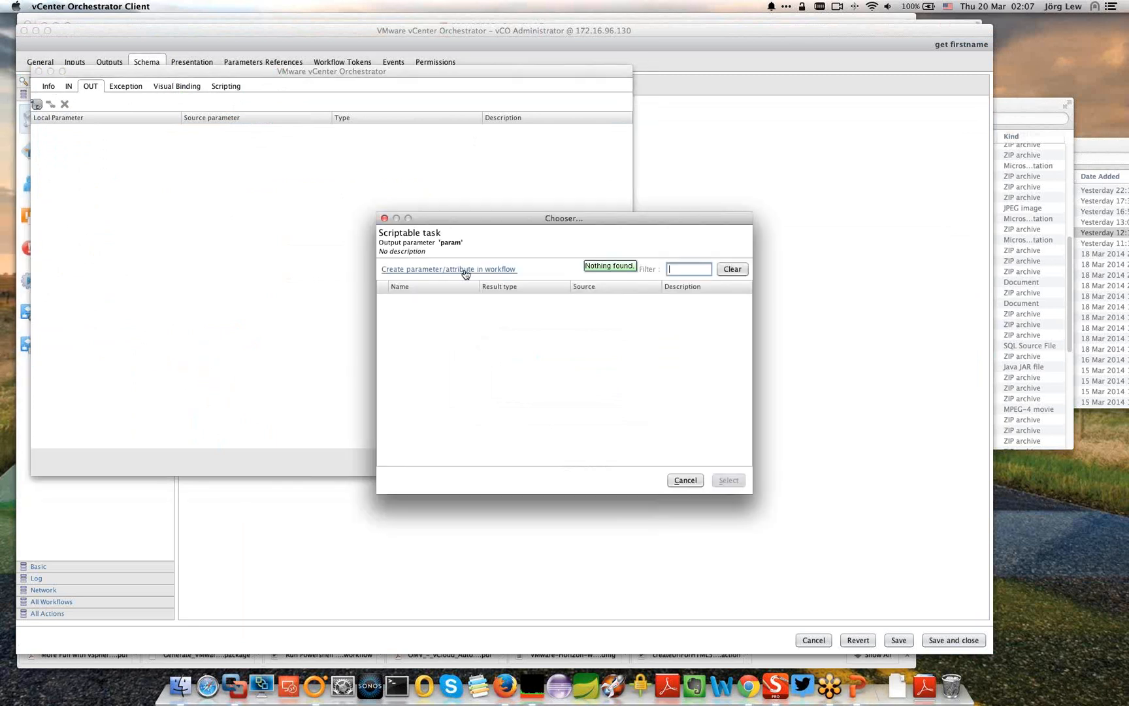
{"action": "left_click", "coordinate": [465, 274]}
{"action": "type", "text": "firstname"}
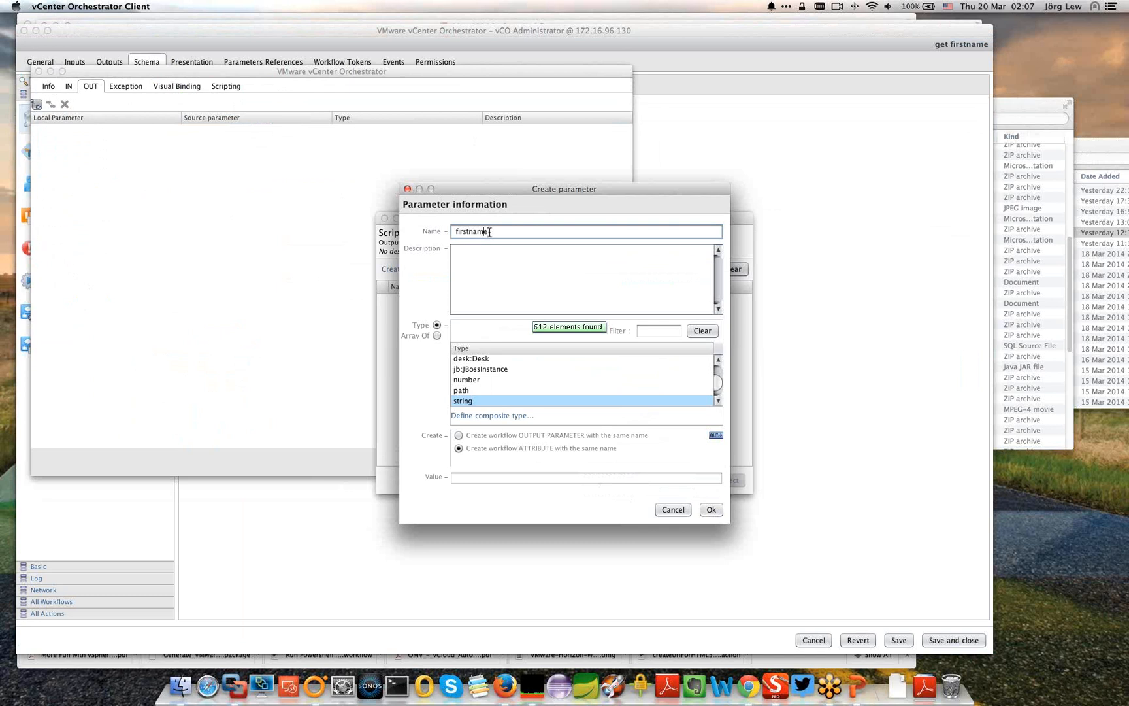
{"action": "type", "text": "fromdatabase"}
{"action": "left_click", "coordinate": [502, 450]}
{"action": "left_click", "coordinate": [502, 436]}
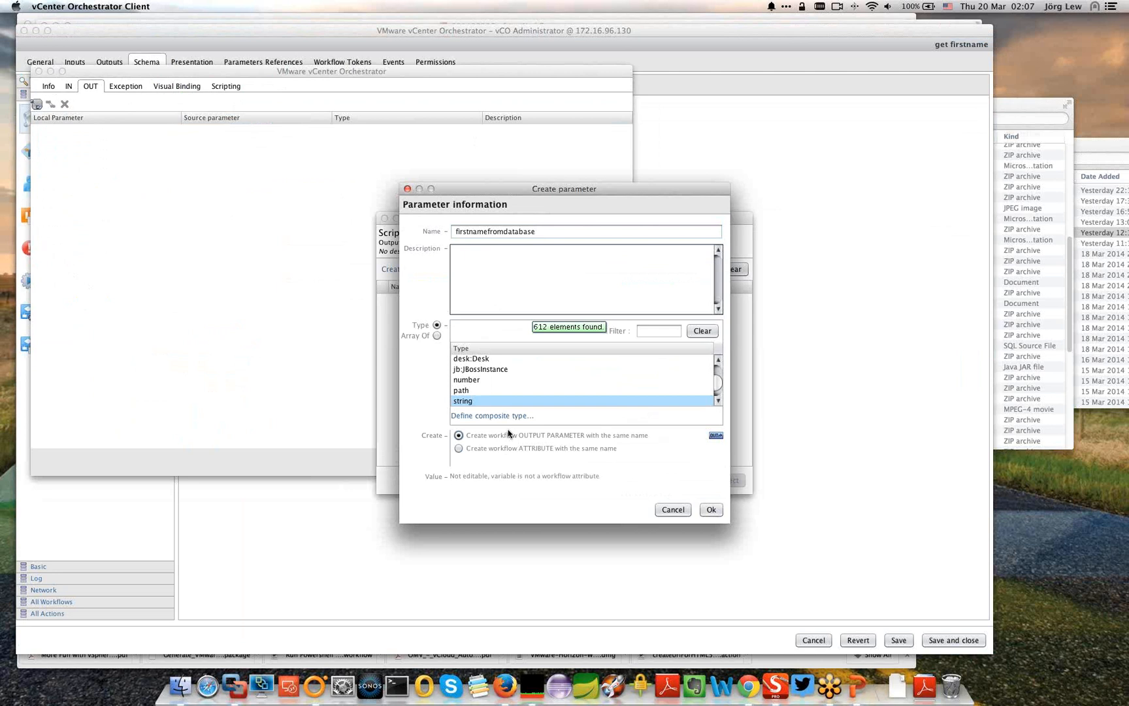
{"action": "left_click", "coordinate": [713, 515]}
{"action": "left_click", "coordinate": [609, 462]}
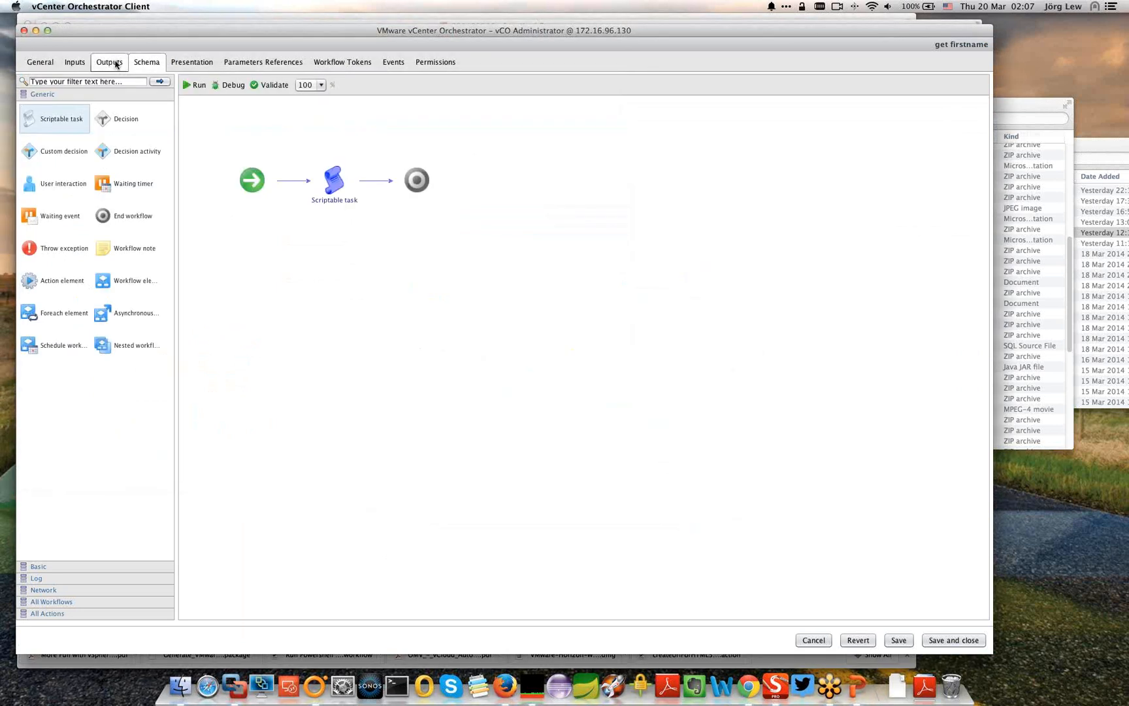
Step: Validate the "get firstname" workflow, then save and close it without increasing the version, suppressing future version history reminders
{"action": "left_click", "coordinate": [116, 63]}
{"action": "left_click", "coordinate": [146, 63]}
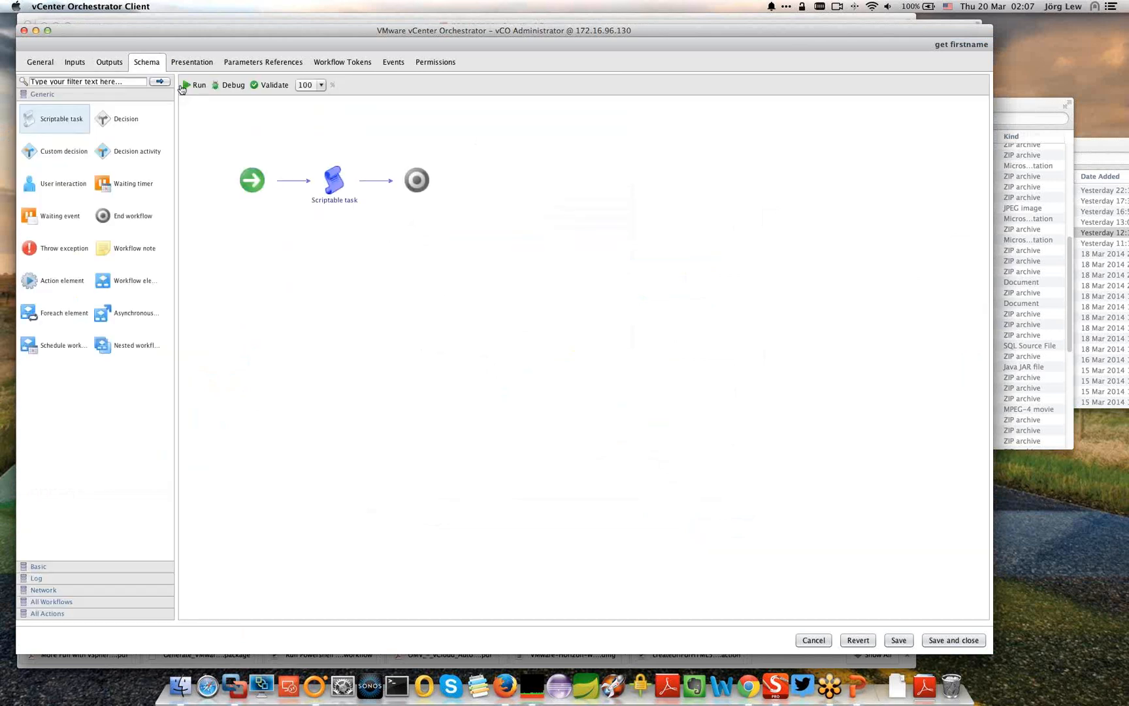
{"action": "left_click", "coordinate": [279, 86]}
{"action": "left_click", "coordinate": [954, 639]}
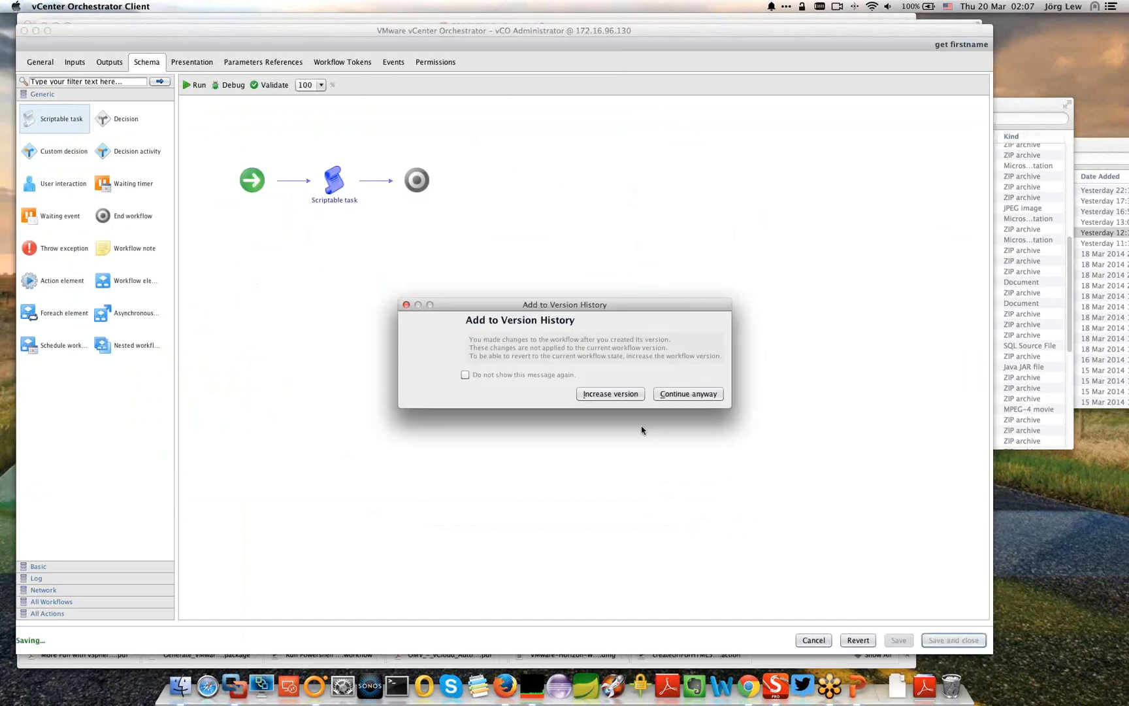
{"action": "left_click", "coordinate": [514, 376]}
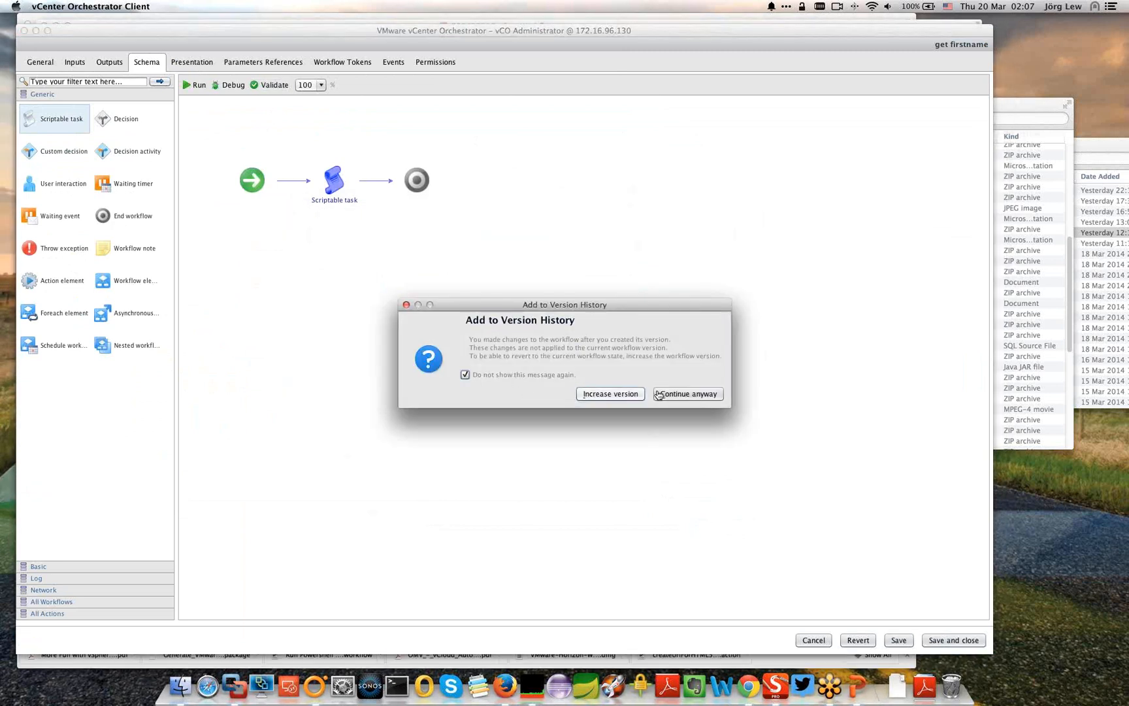
{"action": "left_click", "coordinate": [678, 396]}
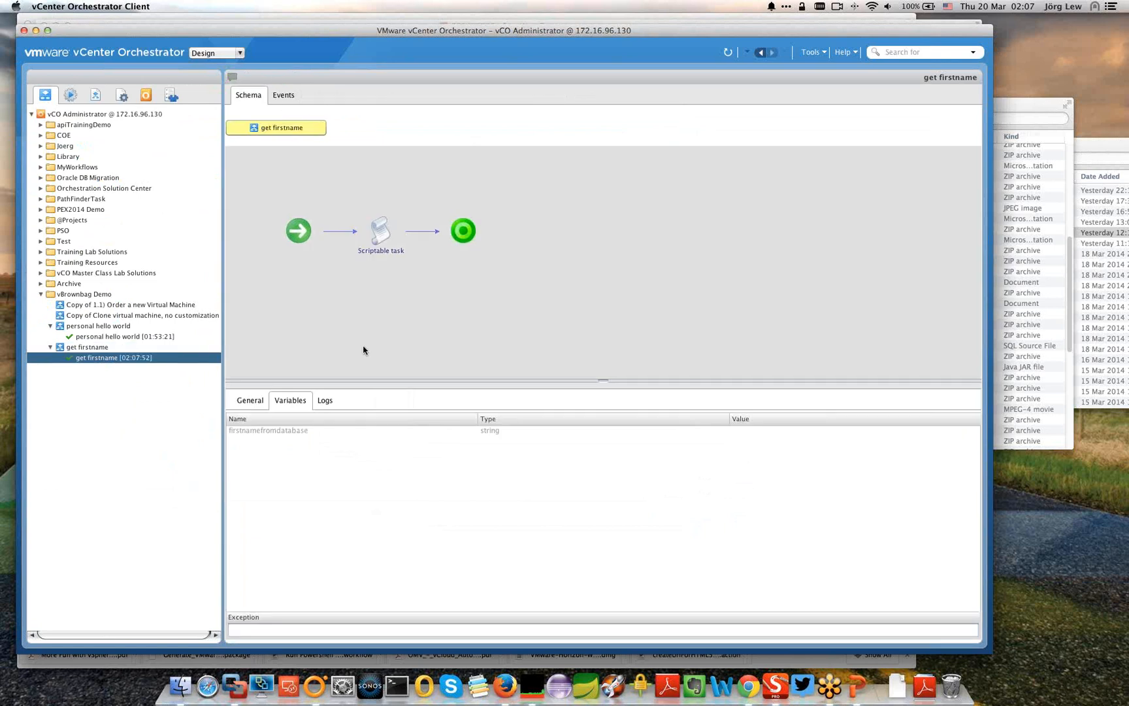
Step: Inspect the logs and the firstnamefromdatabase variable of the finished "get firstname" run
{"action": "left_click", "coordinate": [326, 400]}
{"action": "left_click", "coordinate": [293, 397]}
{"action": "left_click", "coordinate": [363, 432]}
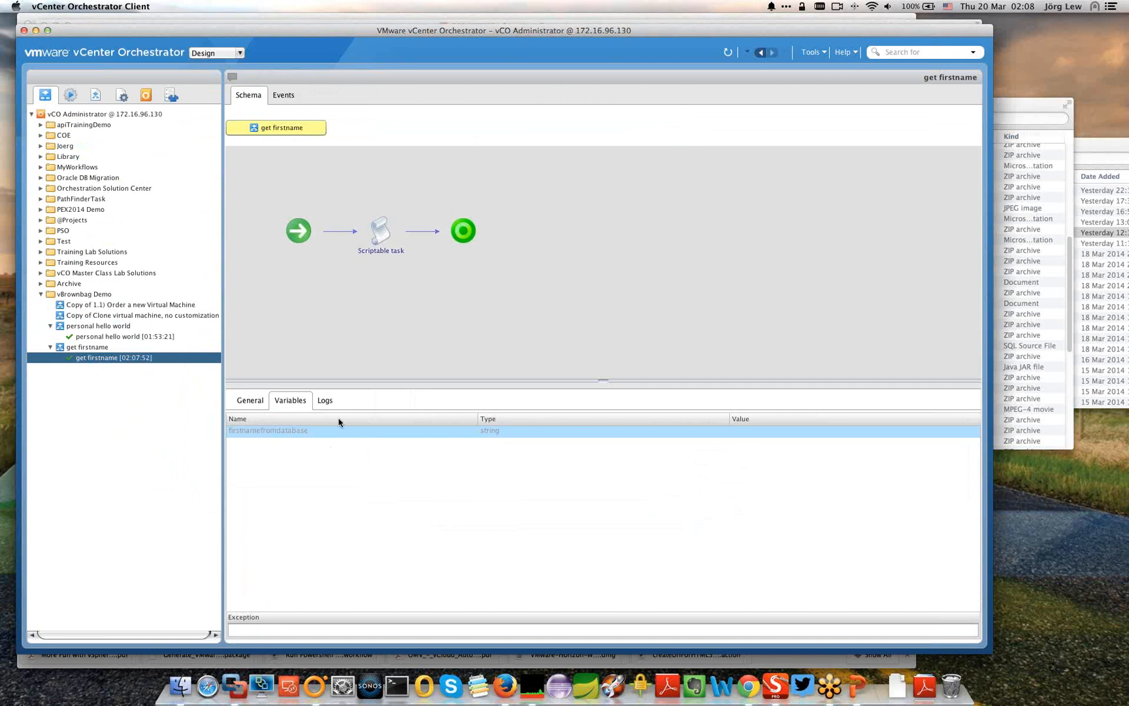
Step: Edit the "get firstname" scriptable task so its script assigns the name to firstnamefromdatabase, and save and close the workflow
{"action": "left_click", "coordinate": [88, 347]}
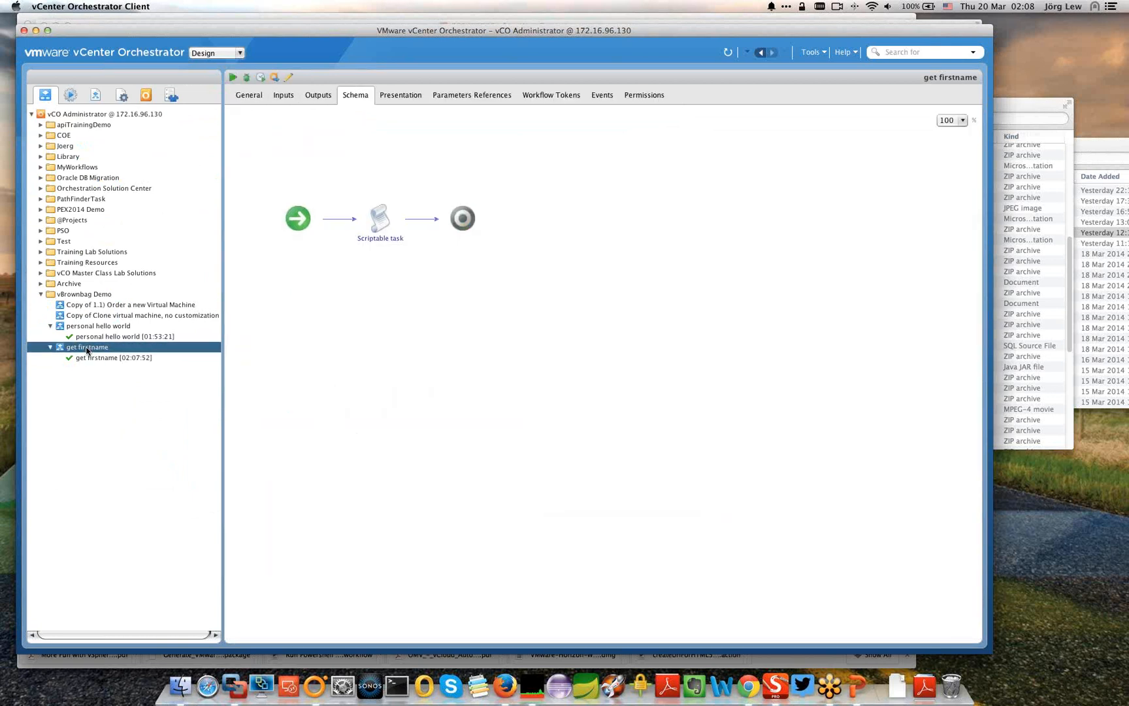
{"action": "right_click", "coordinate": [86, 350]}
{"action": "left_click", "coordinate": [111, 600]}
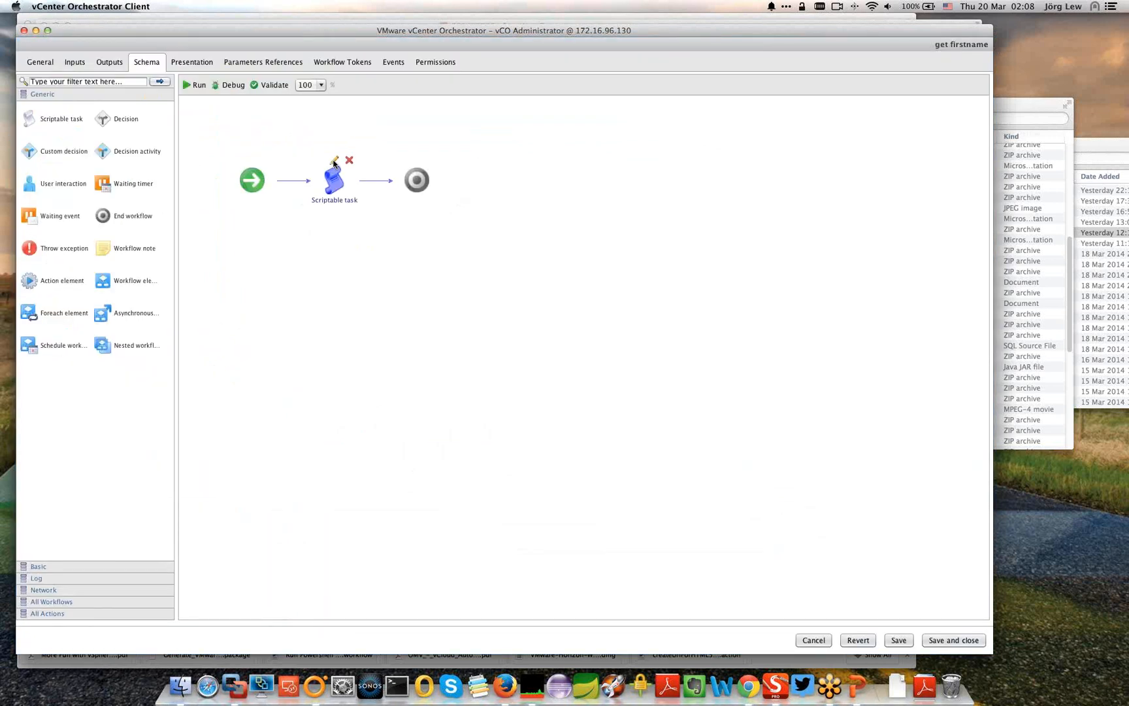
{"action": "double_click", "coordinate": [330, 178]}
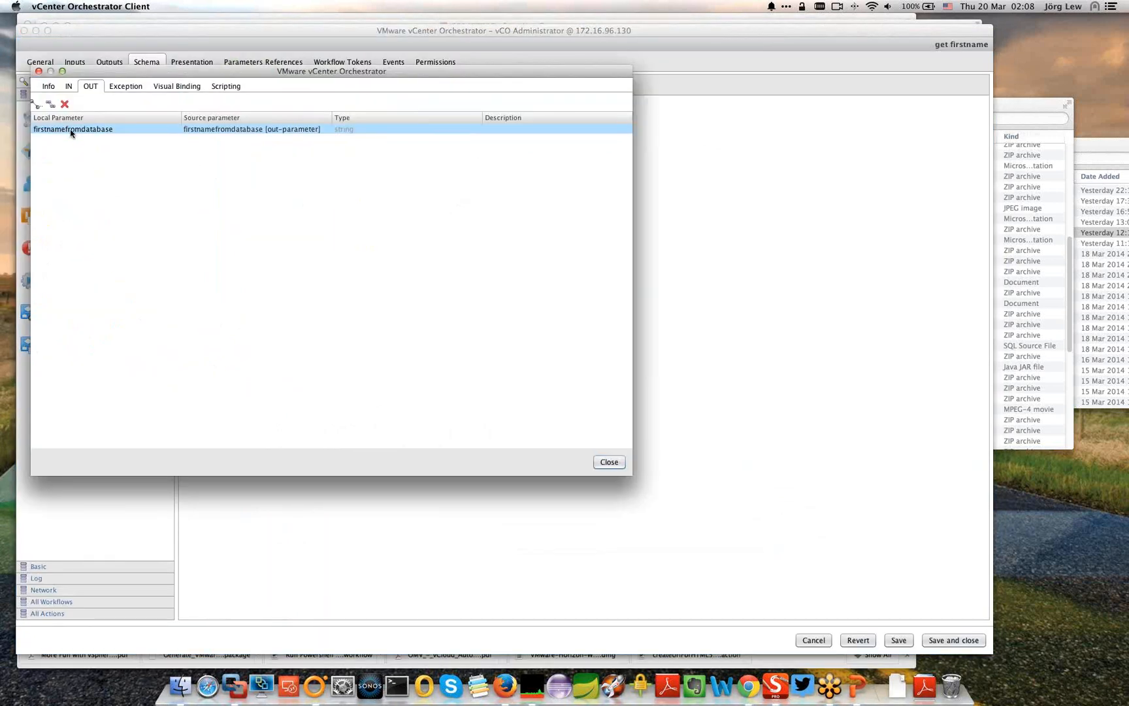
{"action": "left_click", "coordinate": [225, 85]}
{"action": "left_click_drag", "start_coordinate": [215, 108], "coordinate": [257, 109]}
{"action": "left_click", "coordinate": [112, 99]}
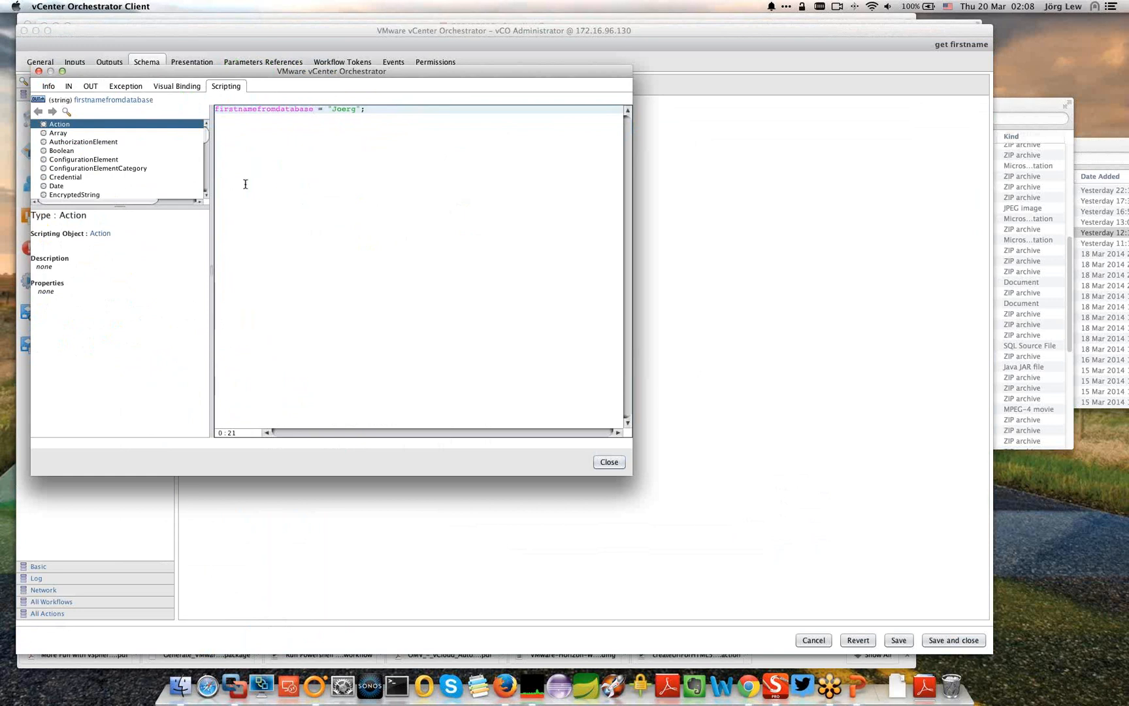
{"action": "left_click", "coordinate": [609, 462]}
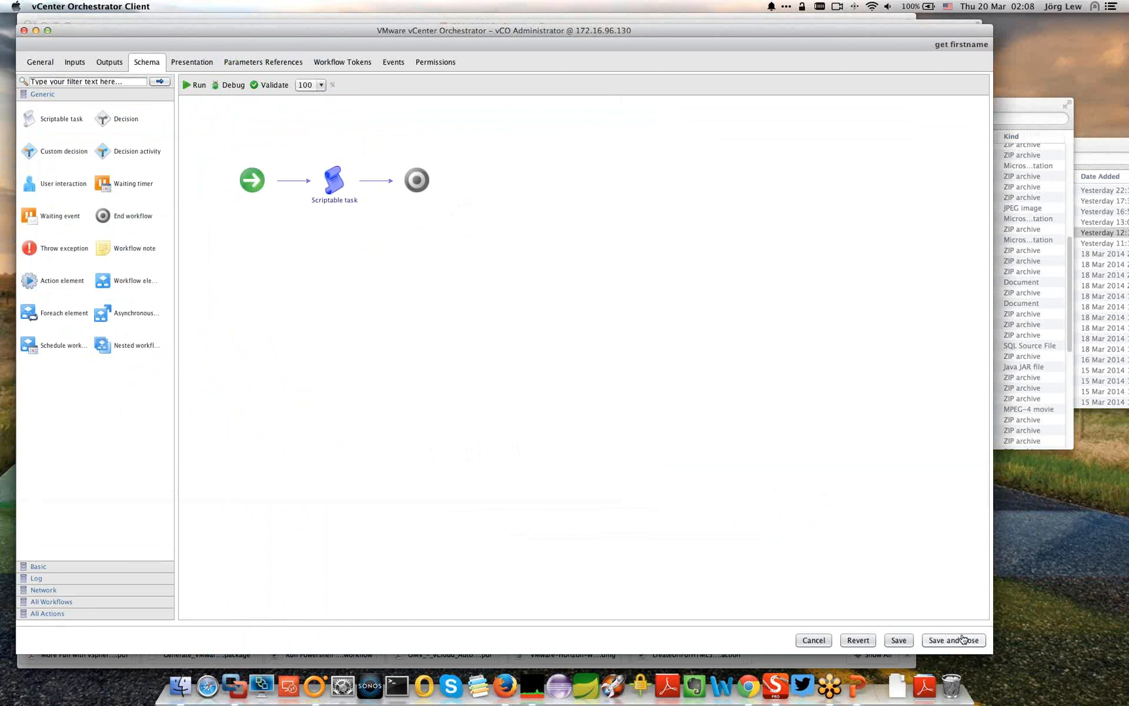
{"action": "left_click", "coordinate": [960, 640]}
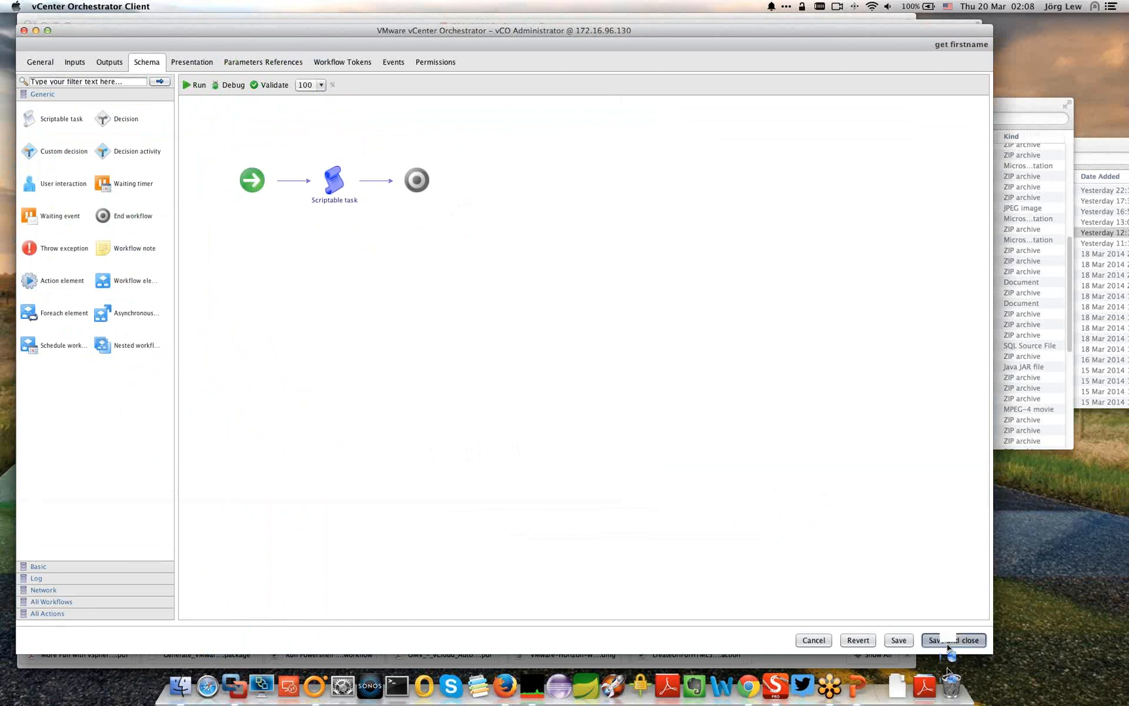
Step: Run the "get firstname" workflow again and check the value of firstnamefromdatabase in the run's variables
{"action": "right_click", "coordinate": [101, 347]}
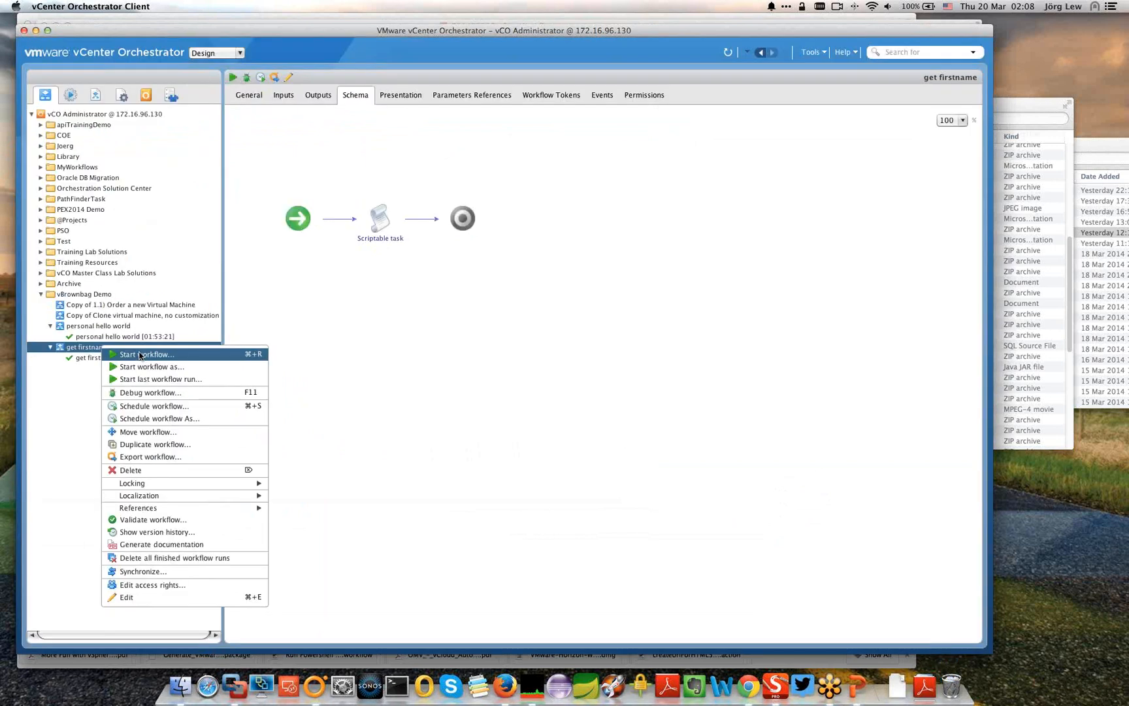
{"action": "left_click", "coordinate": [139, 355]}
{"action": "left_click", "coordinate": [745, 433]}
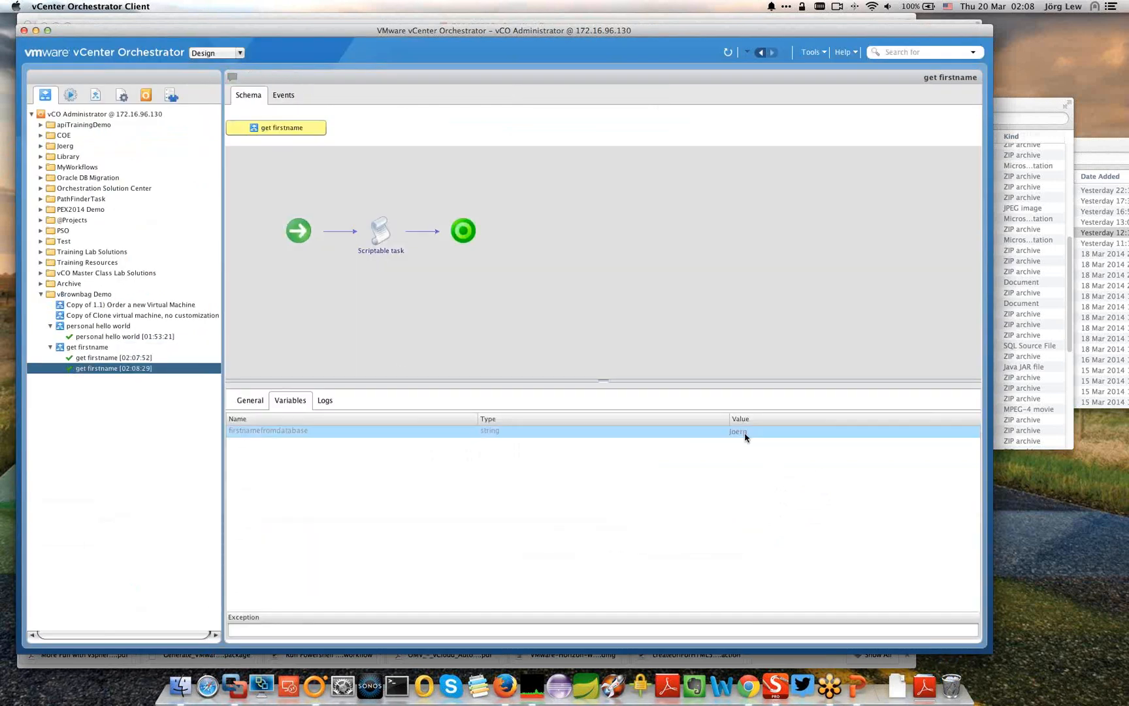
Step: Duplicate "get firstname" as "get lastname" in the vBrownbag Demo folder, copying the version history
{"action": "right_click", "coordinate": [102, 347]}
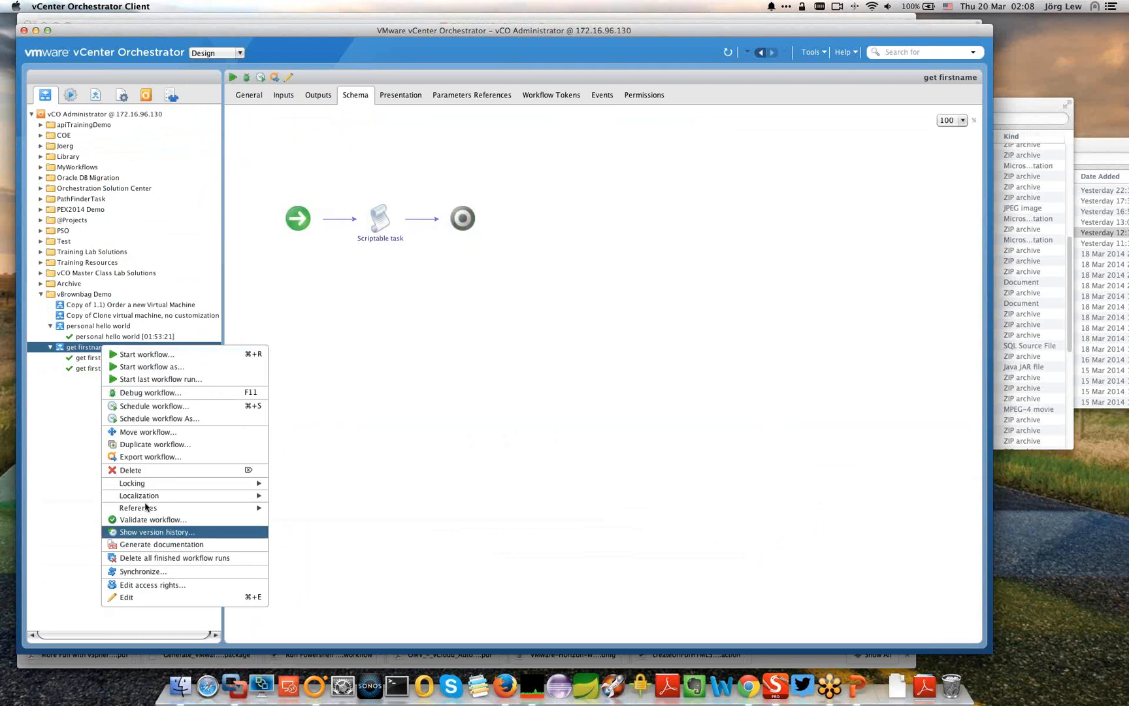
{"action": "left_click", "coordinate": [145, 445]}
{"action": "double_click", "coordinate": [510, 238]}
{"action": "type", "text": "lastname"}
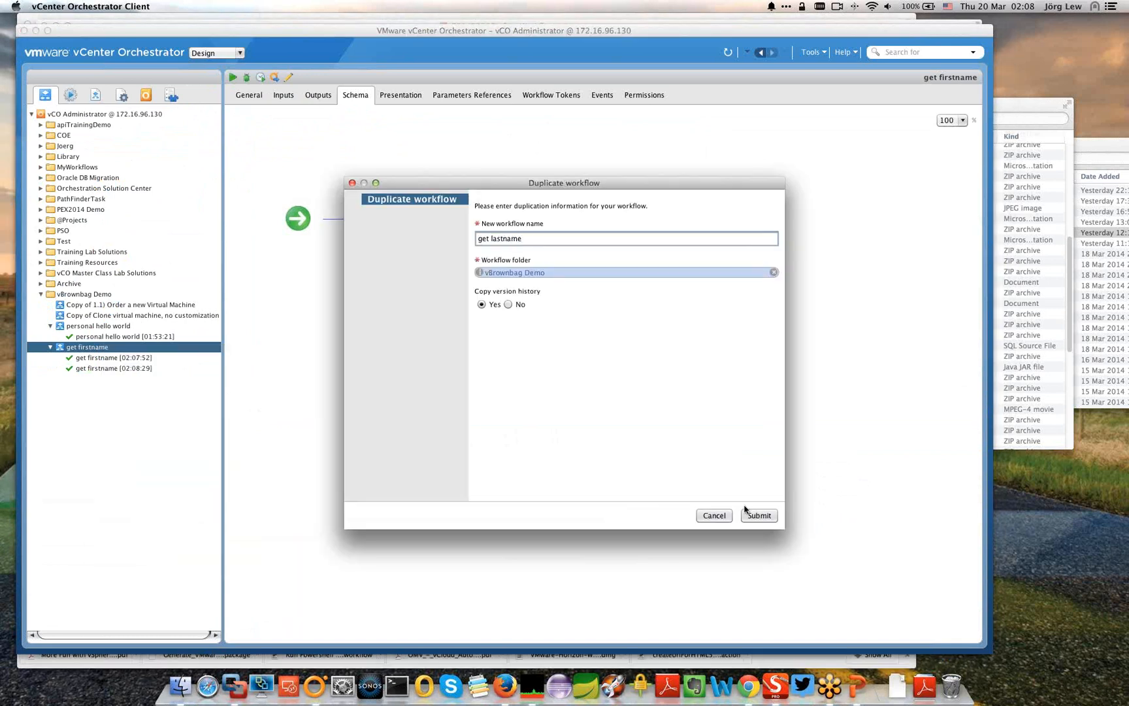
{"action": "left_click", "coordinate": [758, 516]}
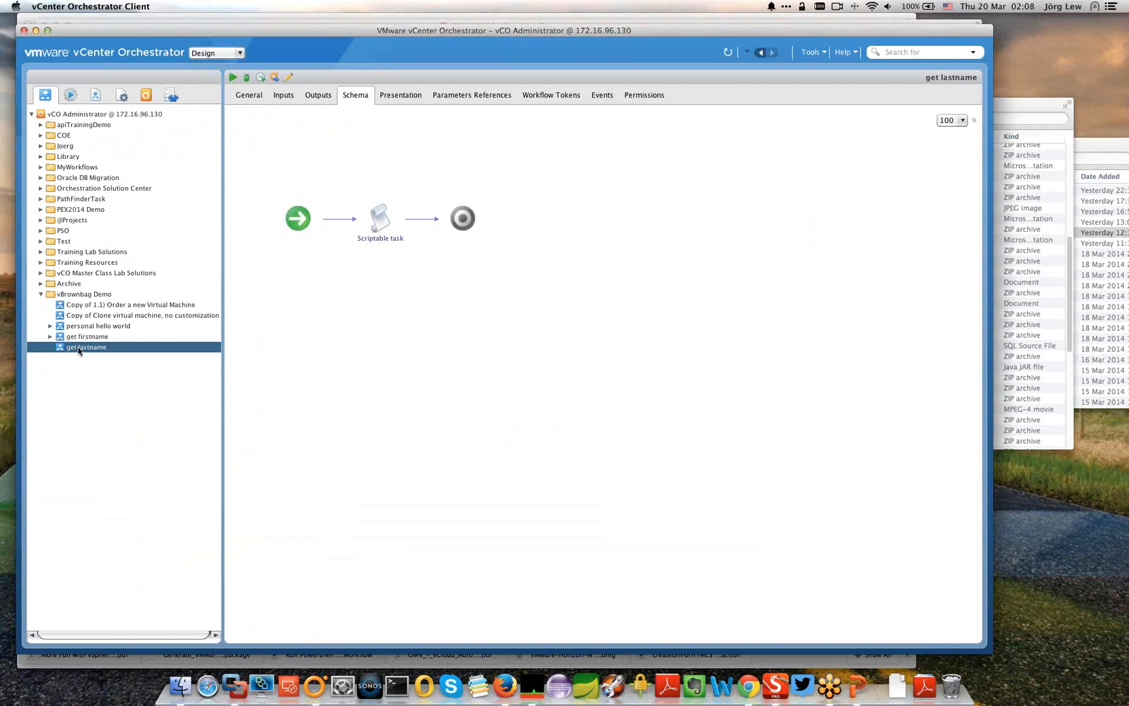
Step: Edit the "get lastname" scriptable task so its script assigns the person's last name to lastnamefromdatabase
{"action": "right_click", "coordinate": [78, 350]}
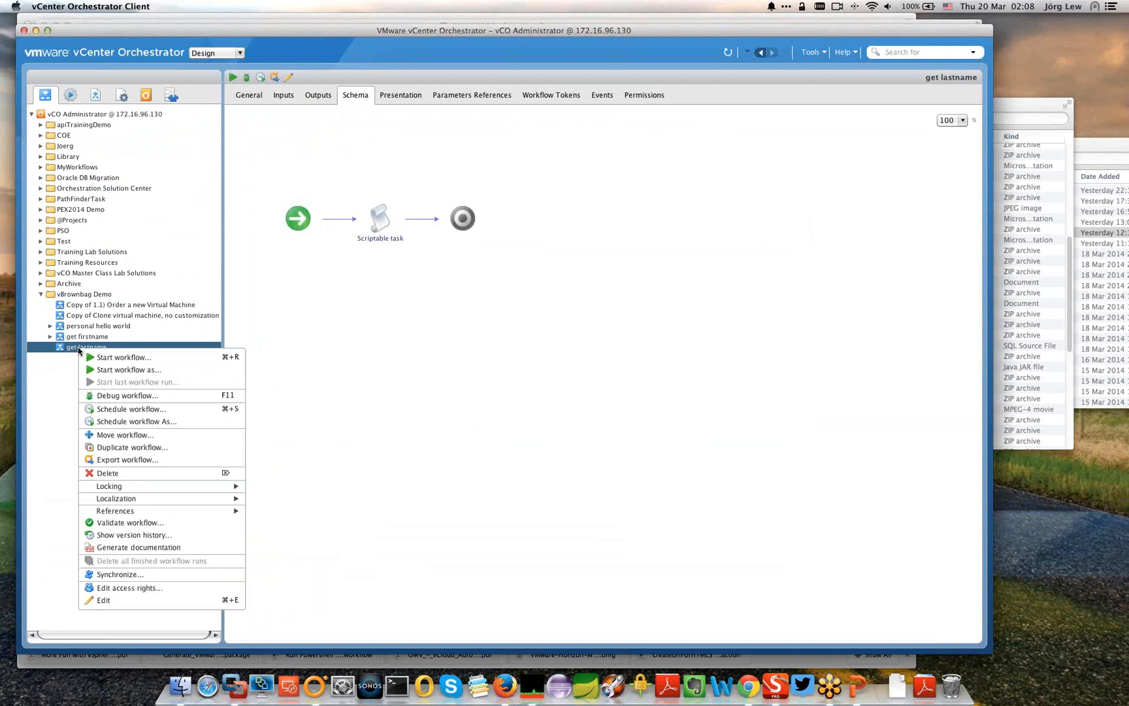
{"action": "left_click", "coordinate": [126, 600]}
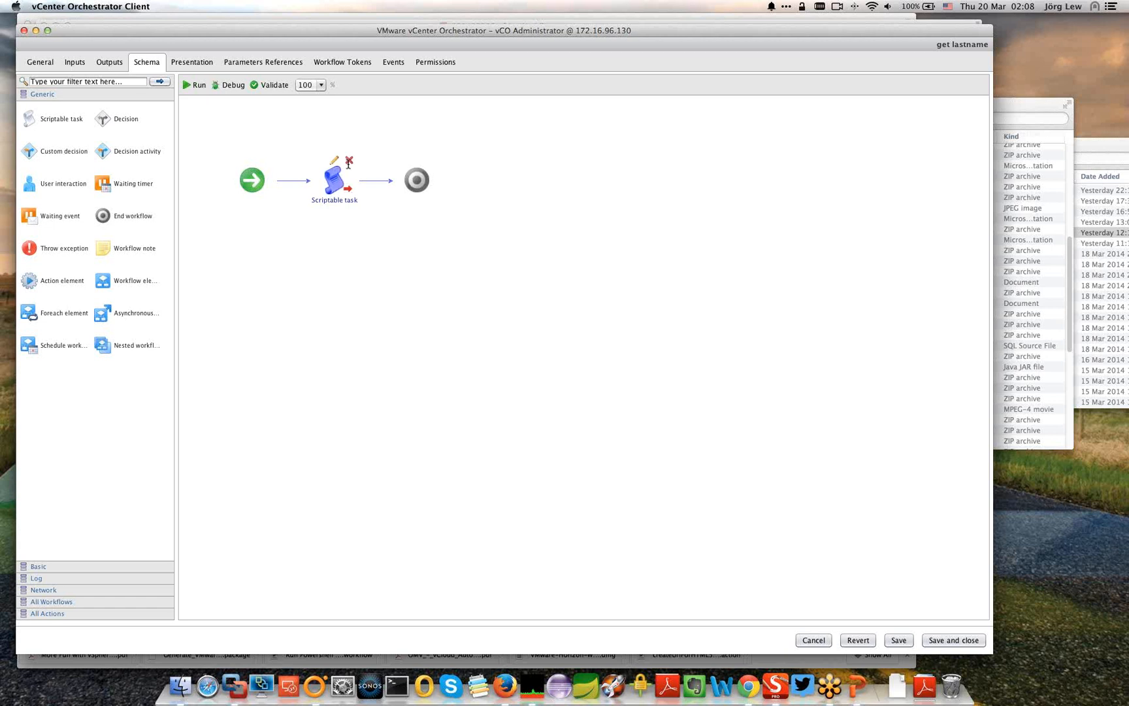
{"action": "left_click", "coordinate": [335, 161]}
{"action": "double_click", "coordinate": [344, 110]}
{"action": "type", "text": "Lew"}
{"action": "left_click", "coordinate": [239, 110]}
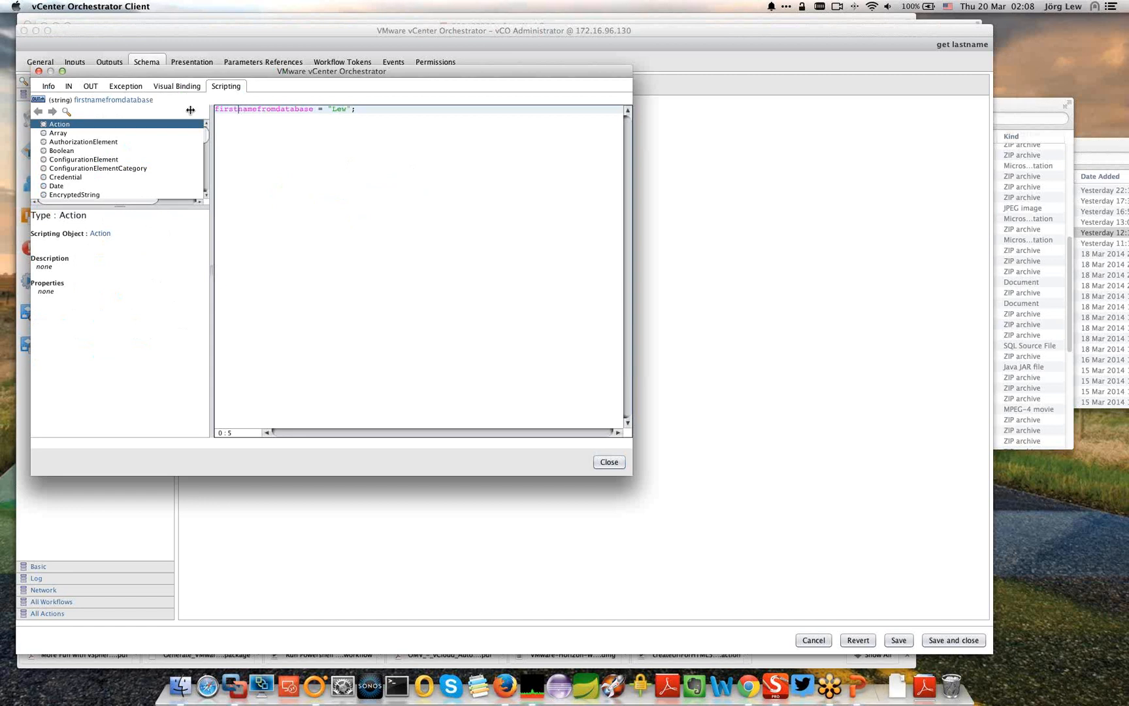
{"action": "key", "text": "shift+Home"}
{"action": "type", "text": "last"}
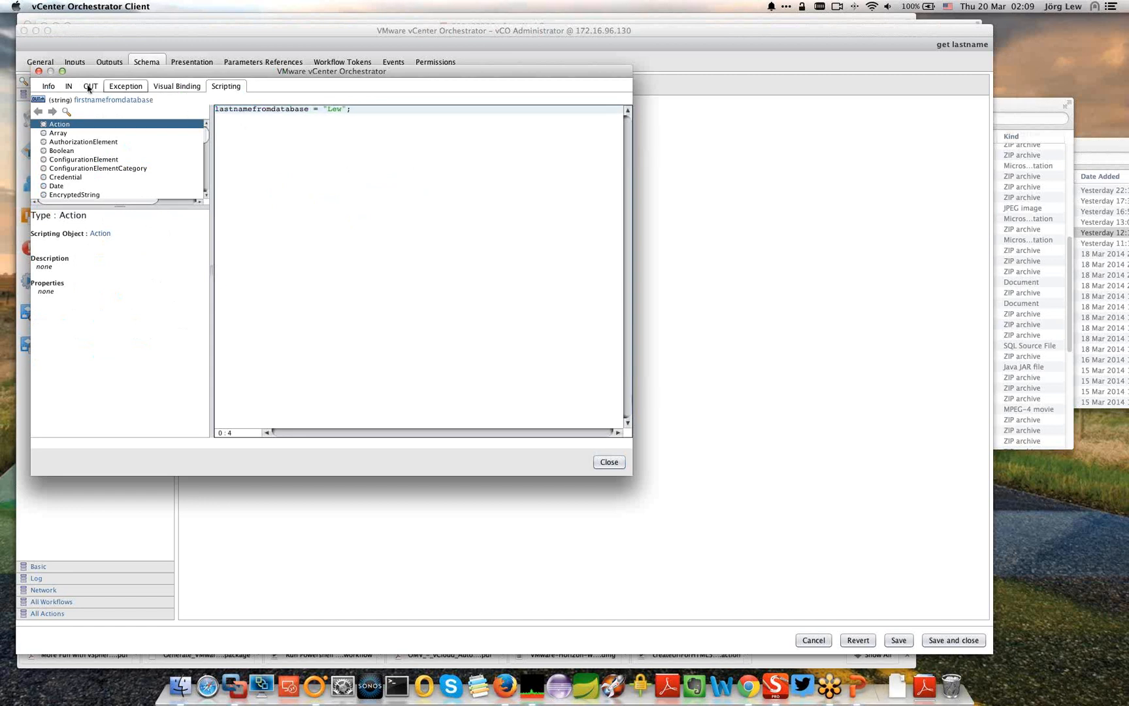
Step: Rename the scriptable task's local output parameter to lastnamefromdatabase, check it against the script, and close the task editor
{"action": "left_click", "coordinate": [89, 88]}
{"action": "left_click", "coordinate": [46, 128]}
{"action": "double_click", "coordinate": [26, 128]}
{"action": "left_click_drag", "start_coordinate": [27, 128], "coordinate": [43, 129]}
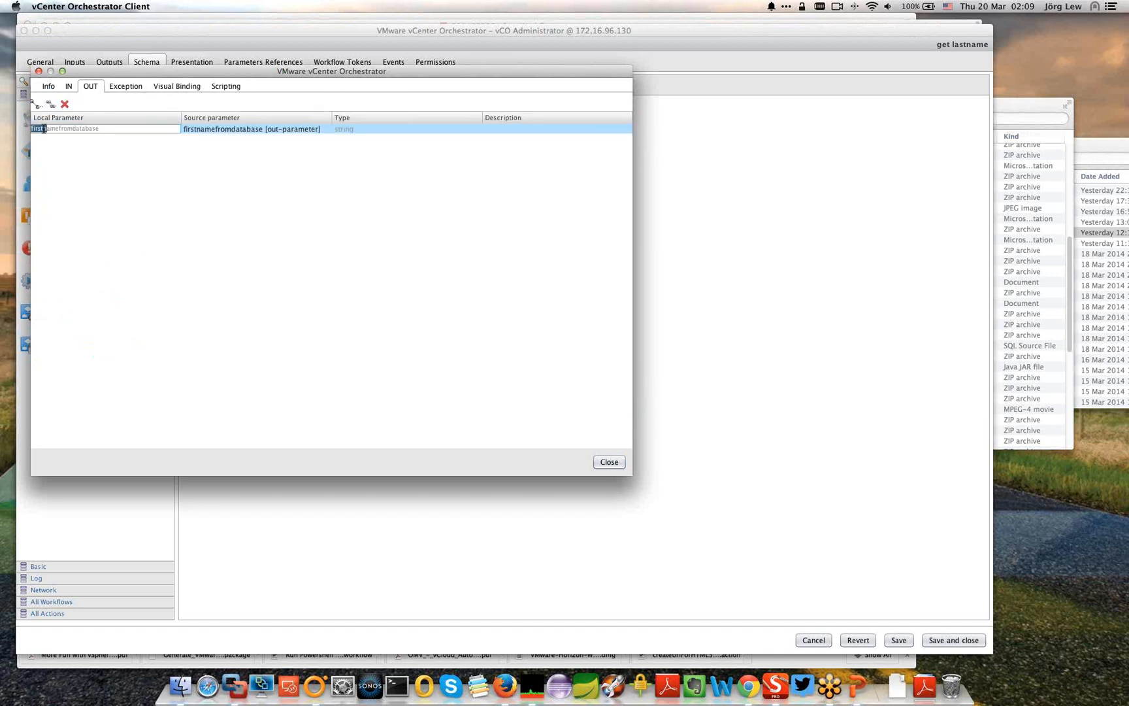
{"action": "key", "text": "BackSpace"}
{"action": "type", "text": "last"}
{"action": "key", "text": "Return"}
{"action": "left_click", "coordinate": [224, 86]}
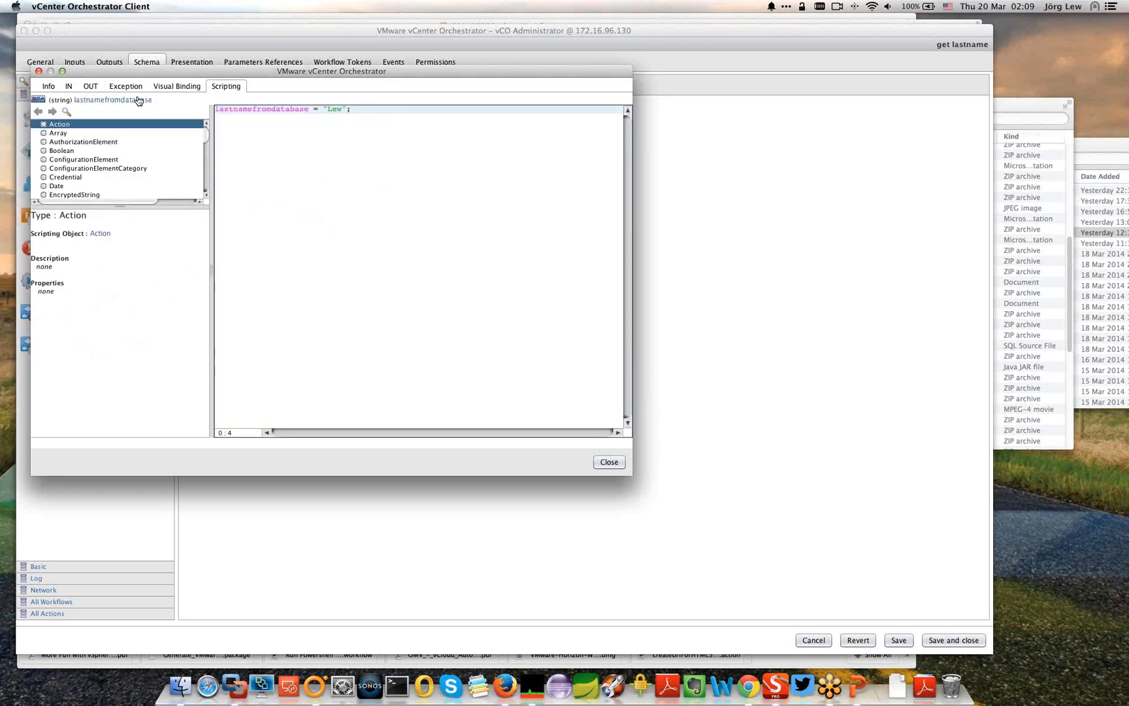
{"action": "left_click", "coordinate": [101, 86]}
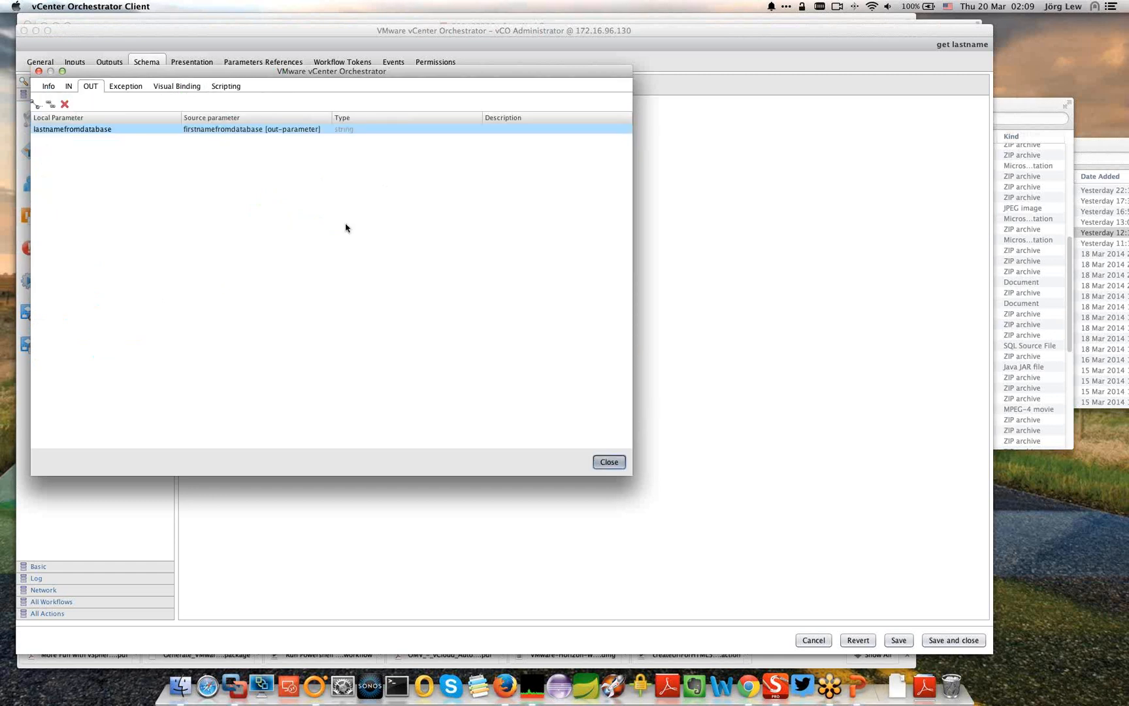
{"action": "left_click", "coordinate": [39, 71]}
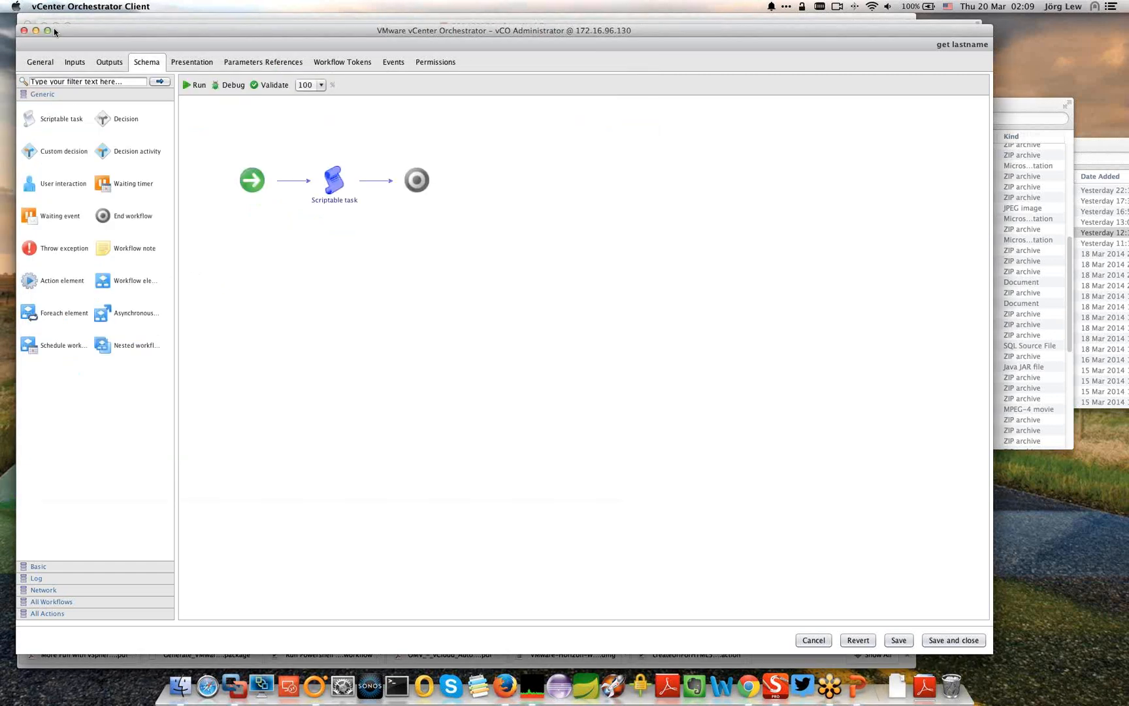
Step: Rename the output parameter of the "get lastname" workflow to lastnamefromdatabase, and save and close the workflow
{"action": "left_click", "coordinate": [110, 62]}
{"action": "key", "text": "Return"}
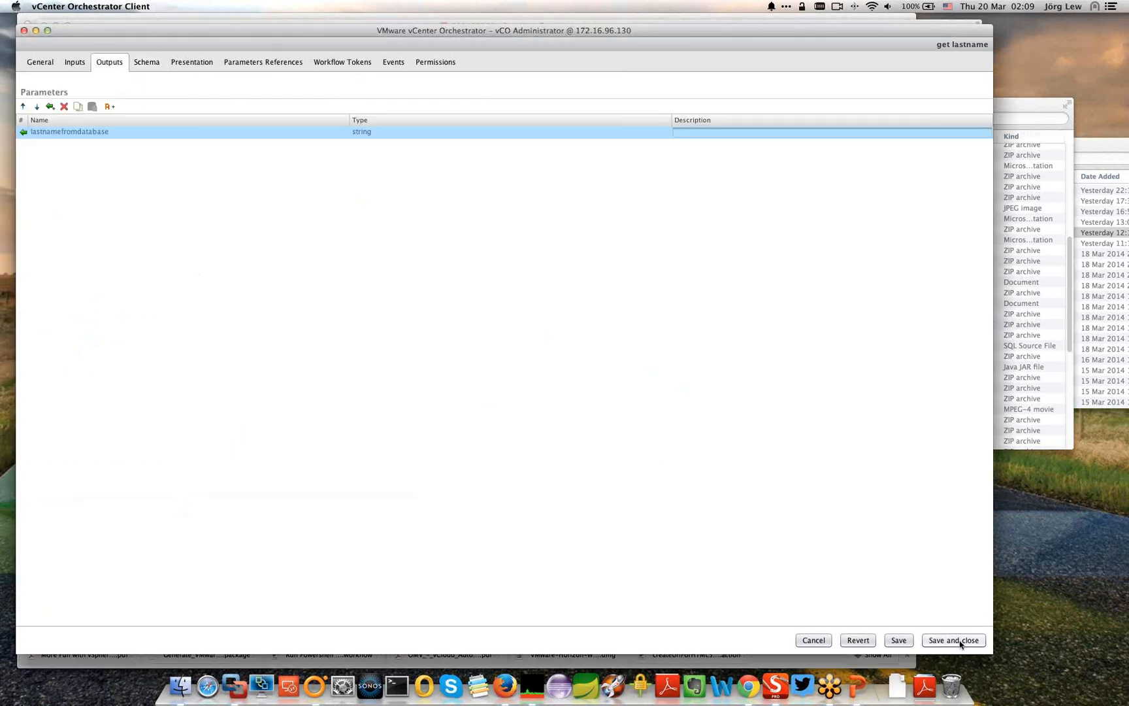
{"action": "left_click", "coordinate": [954, 640]}
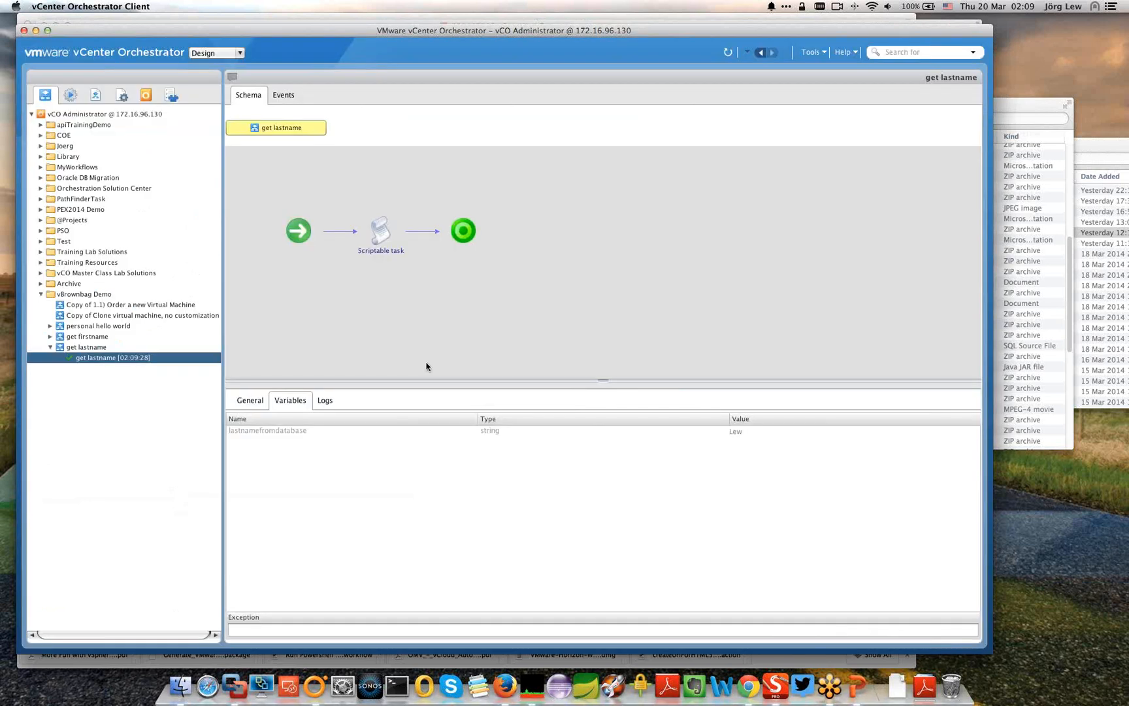
Step: Run the "get lastname" workflow and check the value of lastnamefromdatabase in the run's variables
{"action": "left_click", "coordinate": [739, 436]}
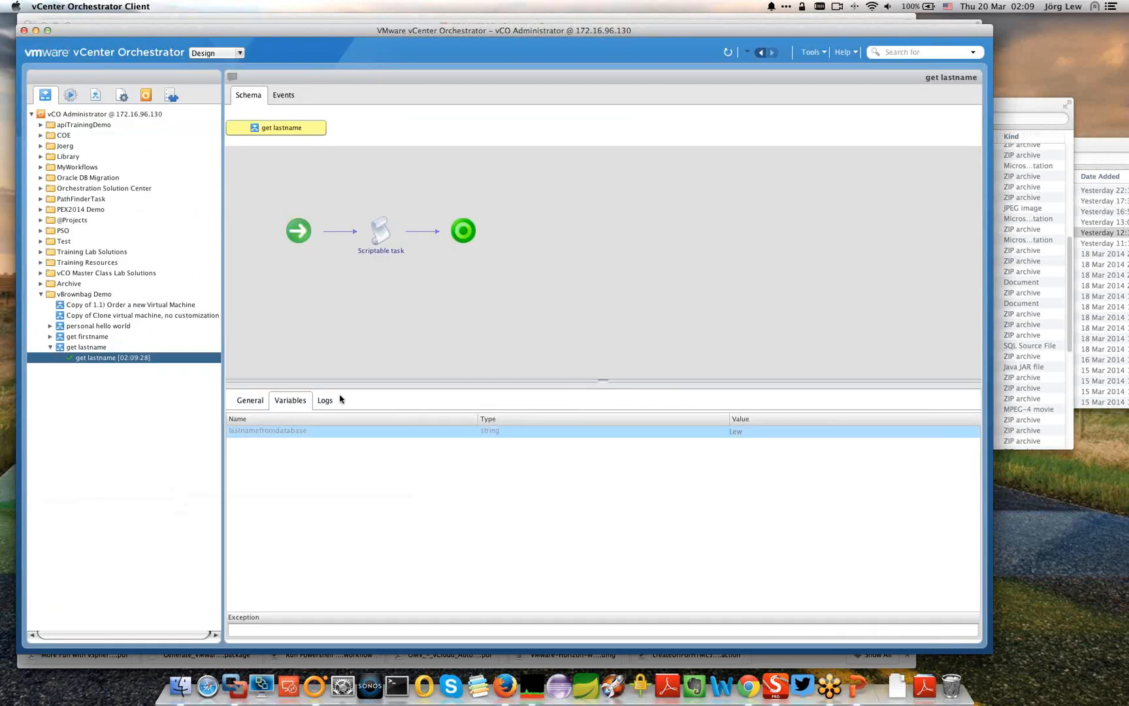
{"action": "left_click", "coordinate": [51, 347]}
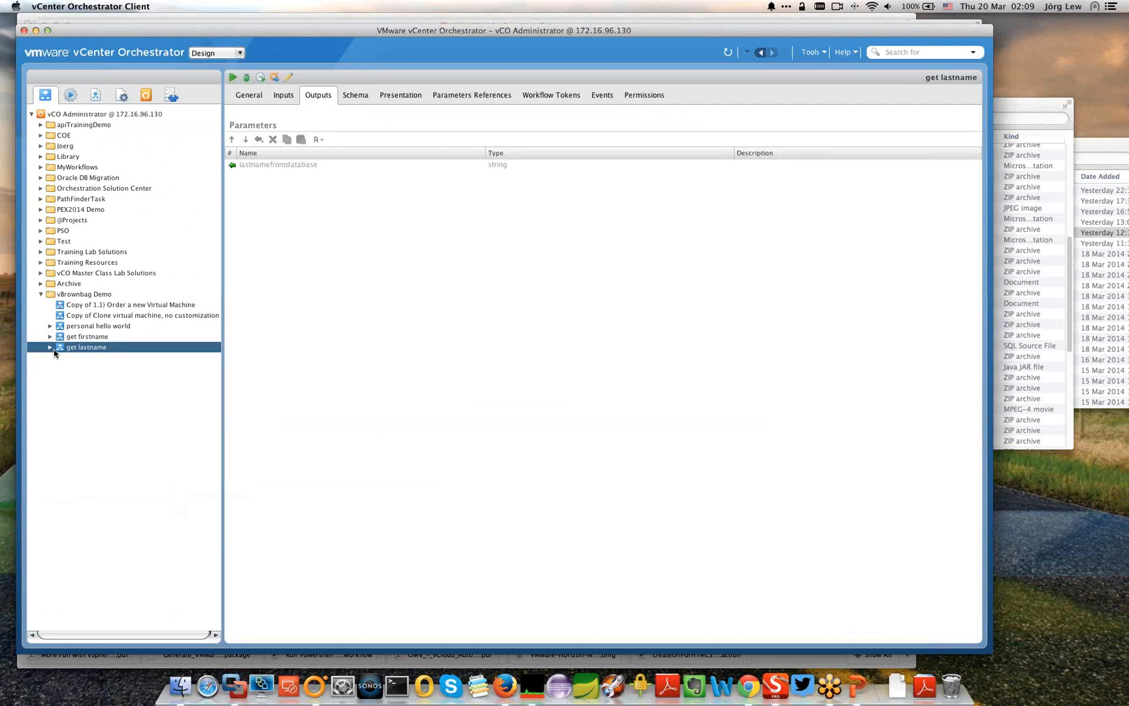
{"action": "left_click", "coordinate": [89, 329]}
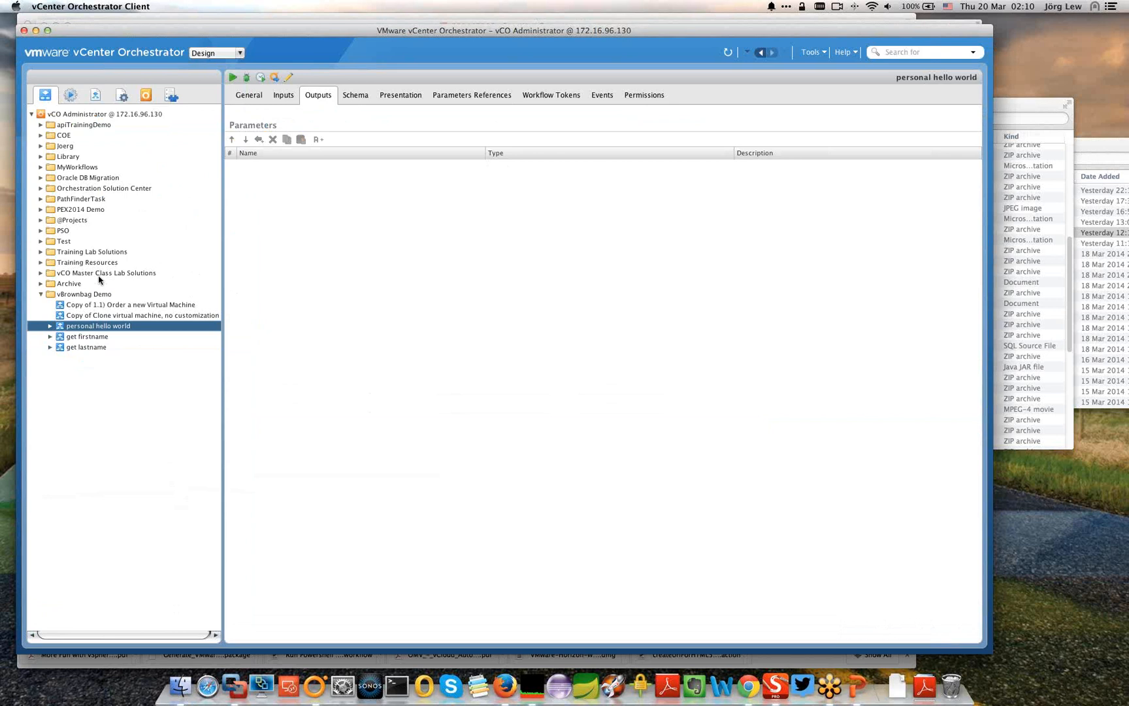
Step: Create a new workflow named "fully automated hello world" in the vBrownbag Demo folder and show its schema
{"action": "left_click", "coordinate": [66, 296]}
{"action": "right_click", "coordinate": [70, 296]}
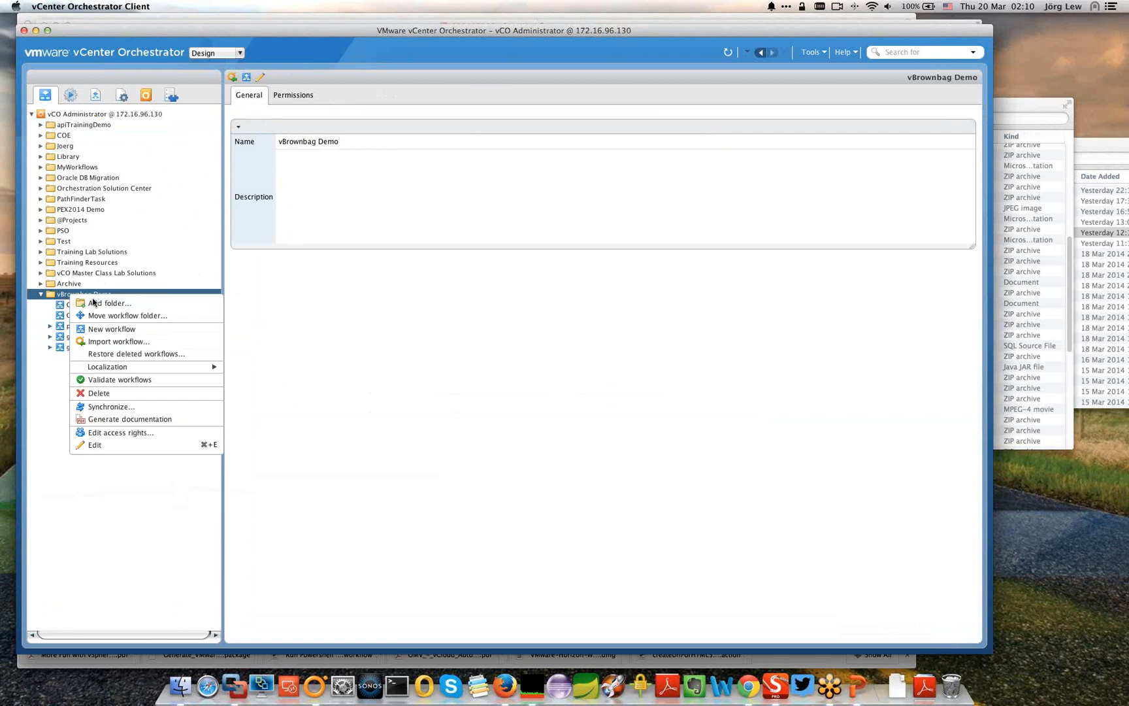
{"action": "left_click", "coordinate": [120, 329]}
{"action": "type", "text": "fully automated hello "}
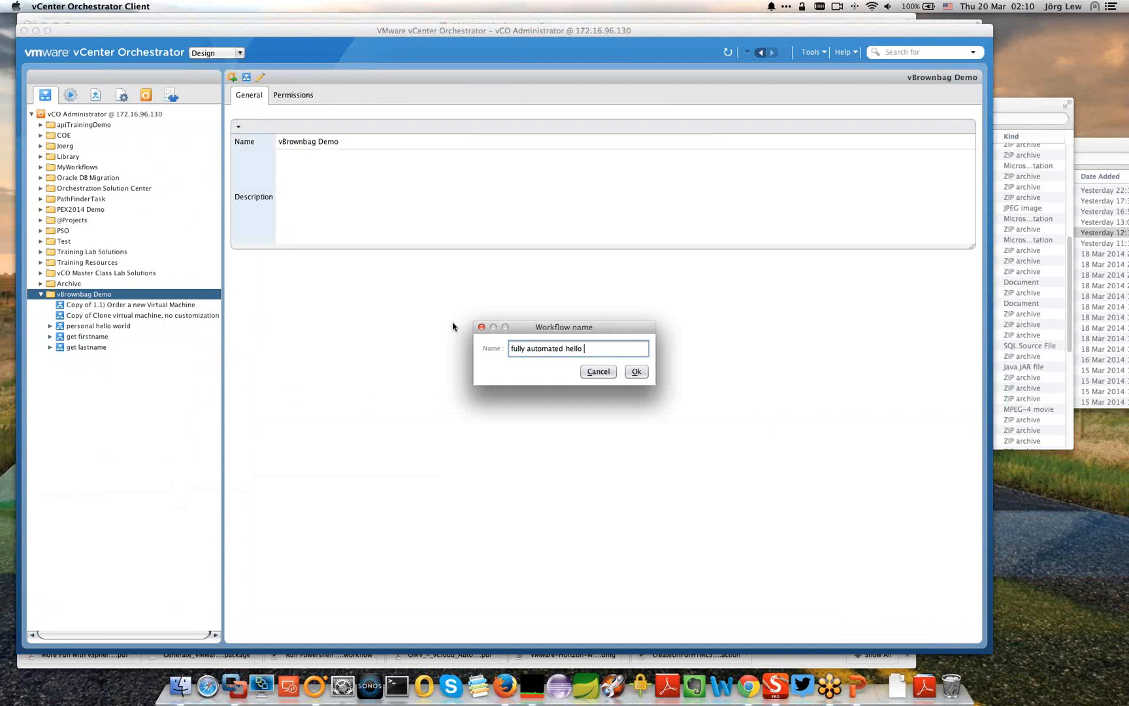
{"action": "type", "text": "wo"}
{"action": "left_click", "coordinate": [636, 371]}
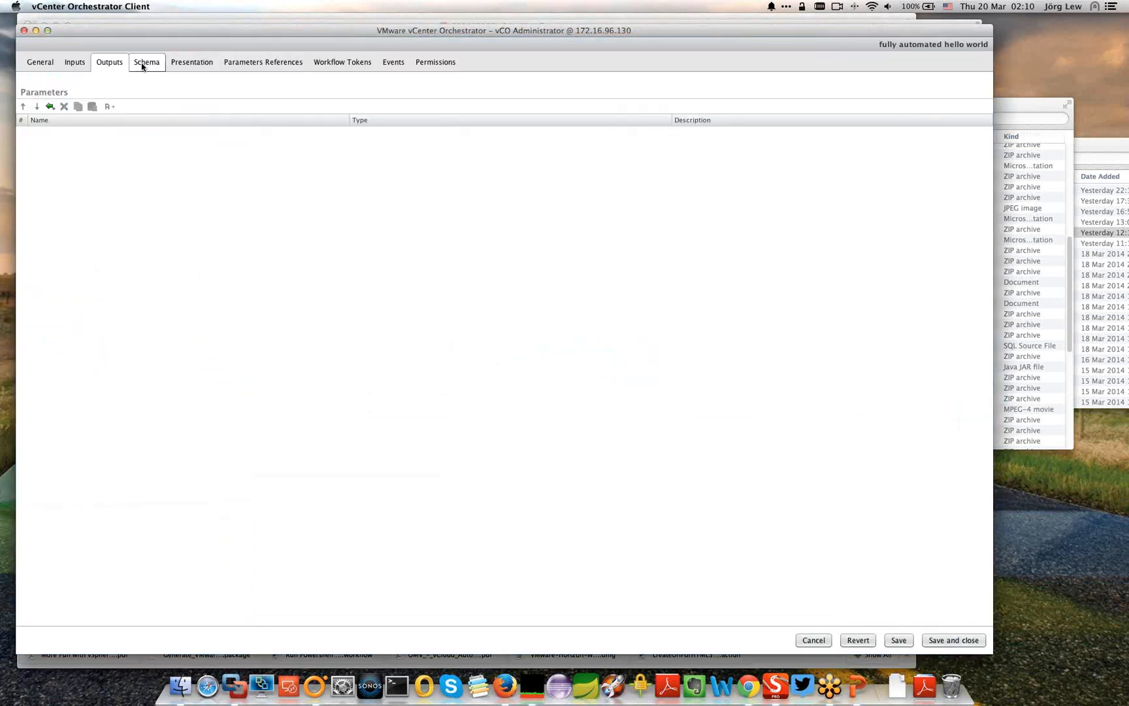
{"action": "left_click", "coordinate": [143, 65]}
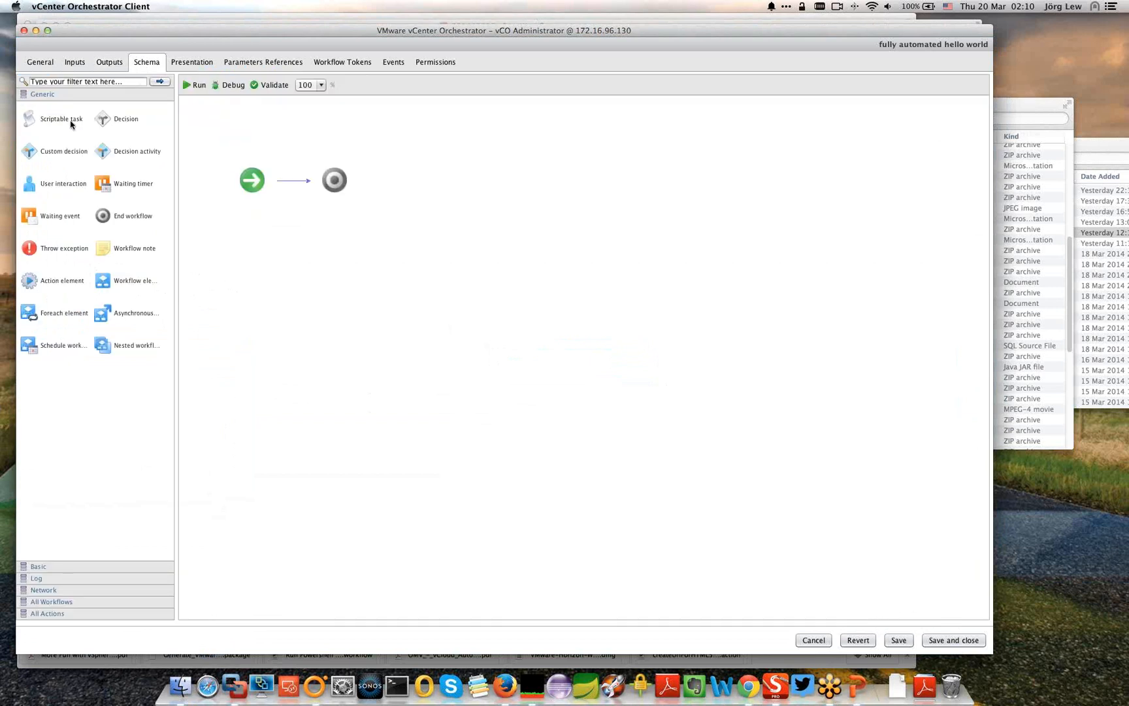
{"action": "left_click", "coordinate": [118, 282]}
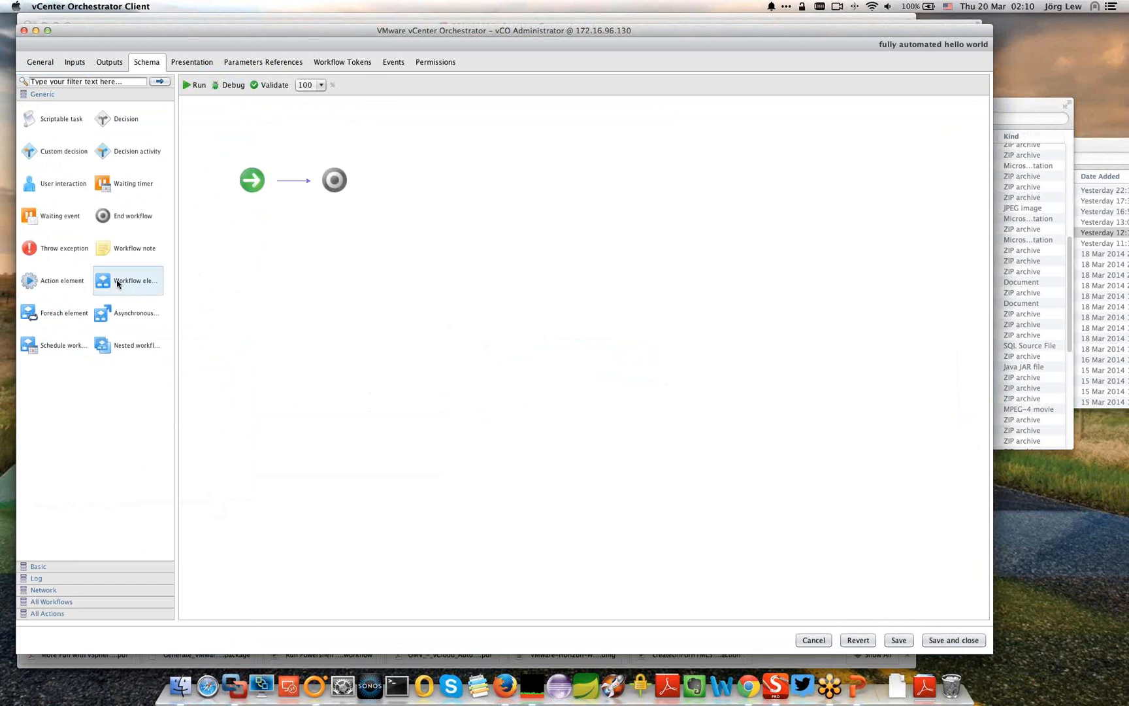
{"action": "left_click_drag", "start_coordinate": [117, 283], "coordinate": [305, 183]}
{"action": "type", "text": "hello"}
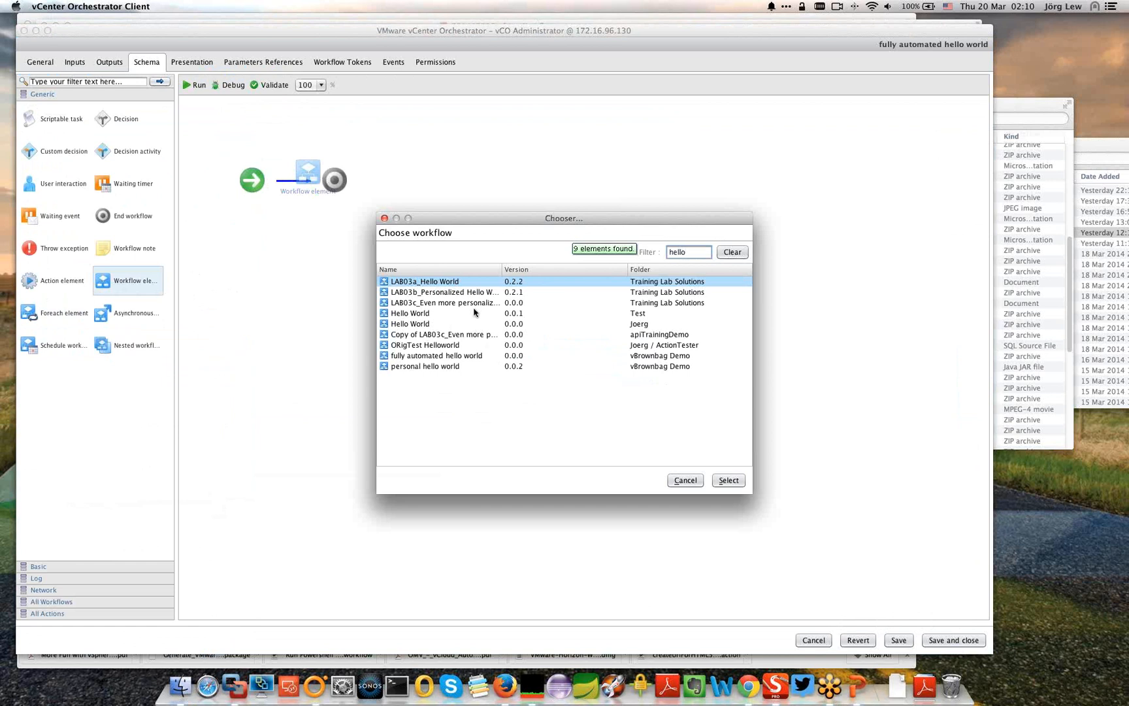
{"action": "left_click", "coordinate": [685, 481]}
Step: Add the "personal hello world" workflow from vBrownbag Demo between the schema's start and end, without promoting its parameters
{"action": "left_click", "coordinate": [55, 602]}
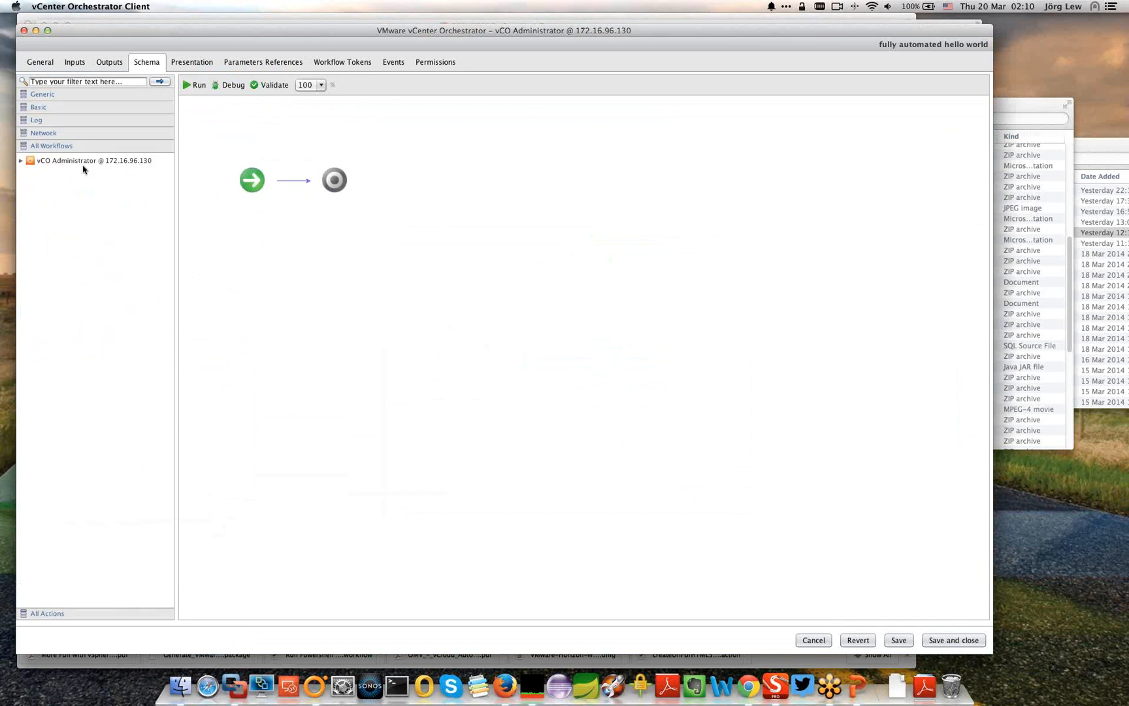
{"action": "left_click", "coordinate": [21, 161]}
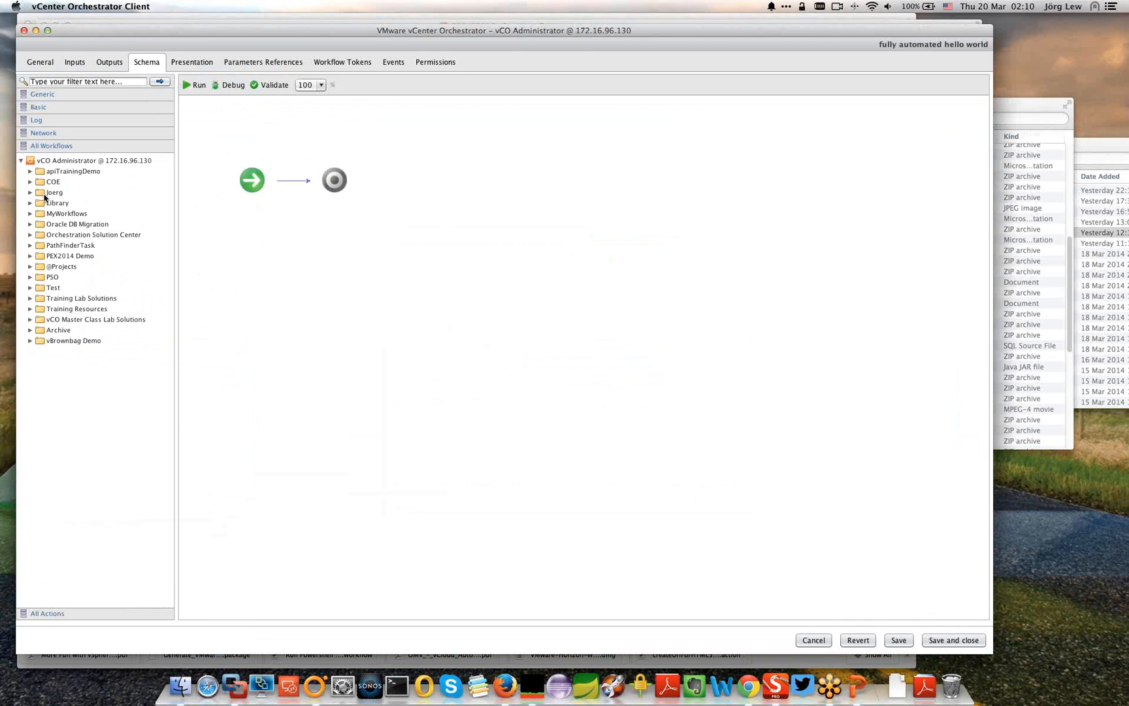
{"action": "left_click", "coordinate": [31, 341]}
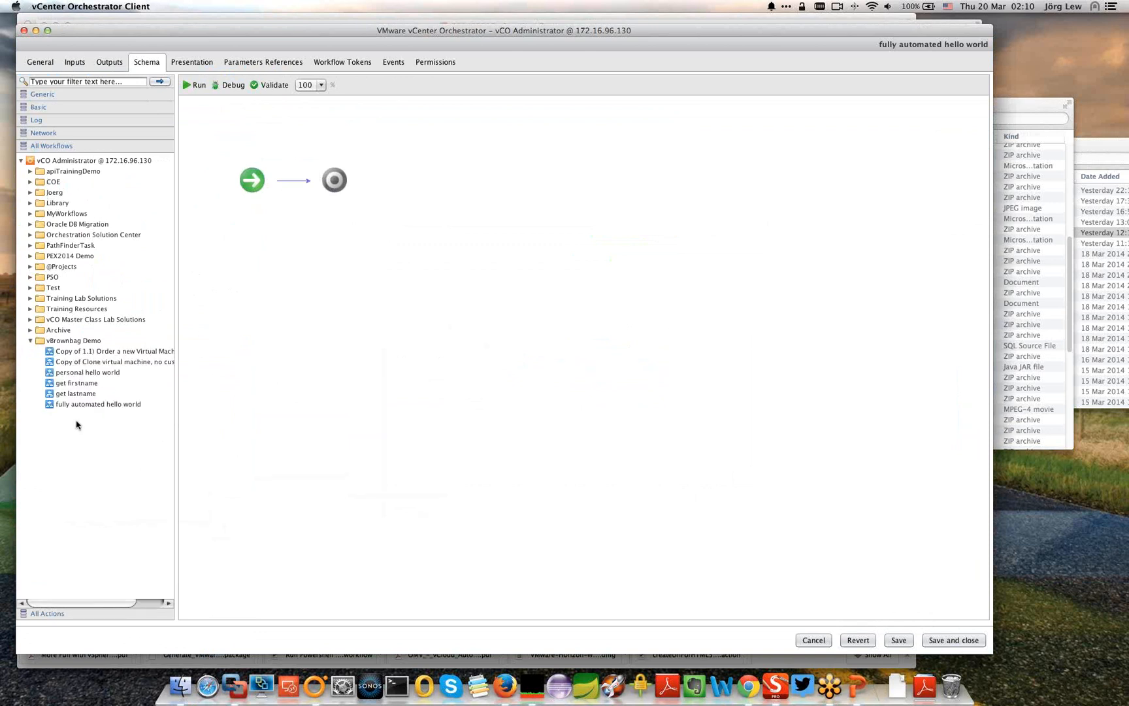
{"action": "left_click", "coordinate": [85, 374]}
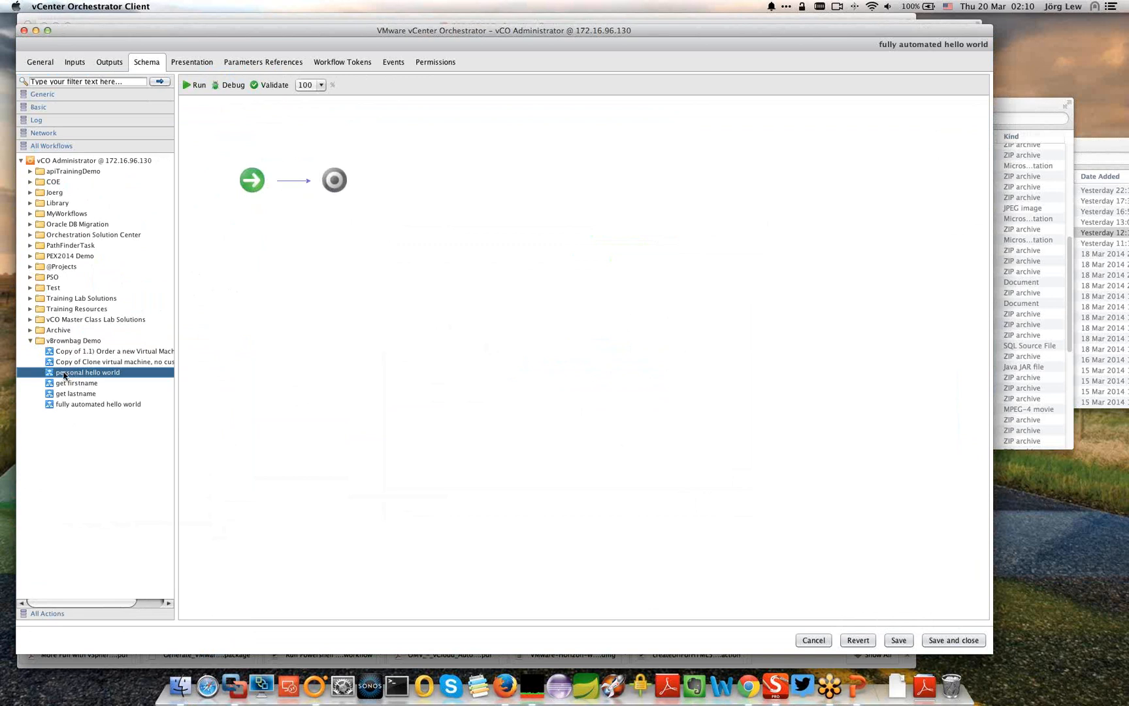
{"action": "left_click_drag", "start_coordinate": [77, 371], "coordinate": [303, 190]}
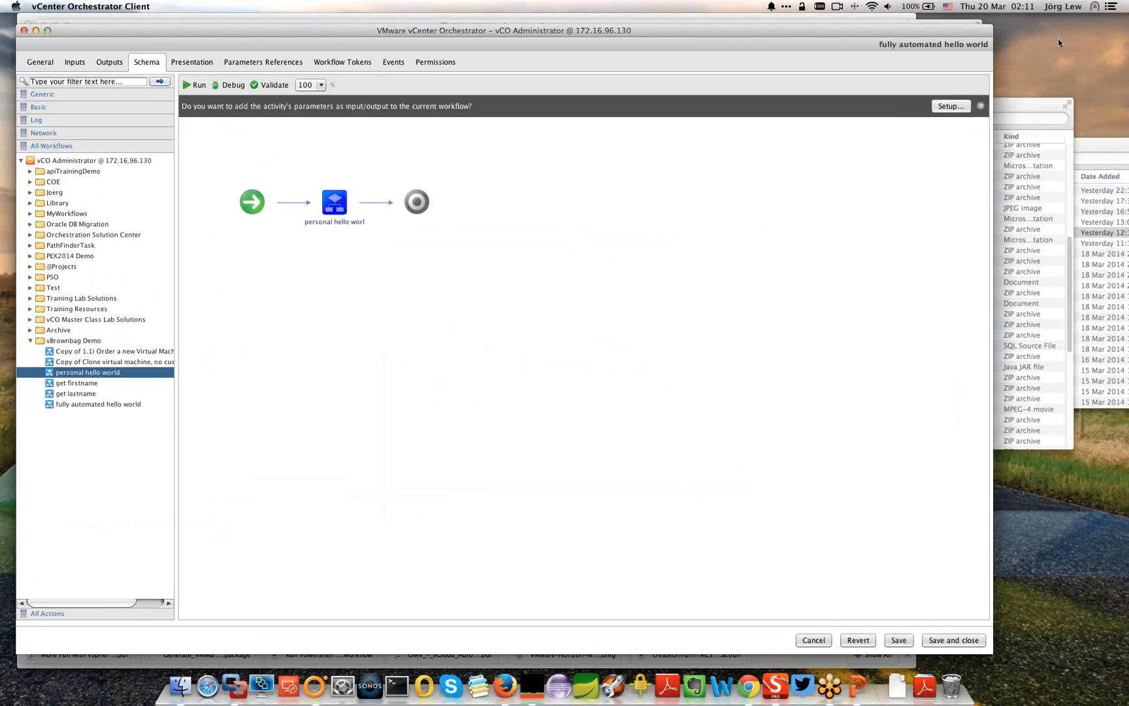
{"action": "left_click", "coordinate": [958, 108]}
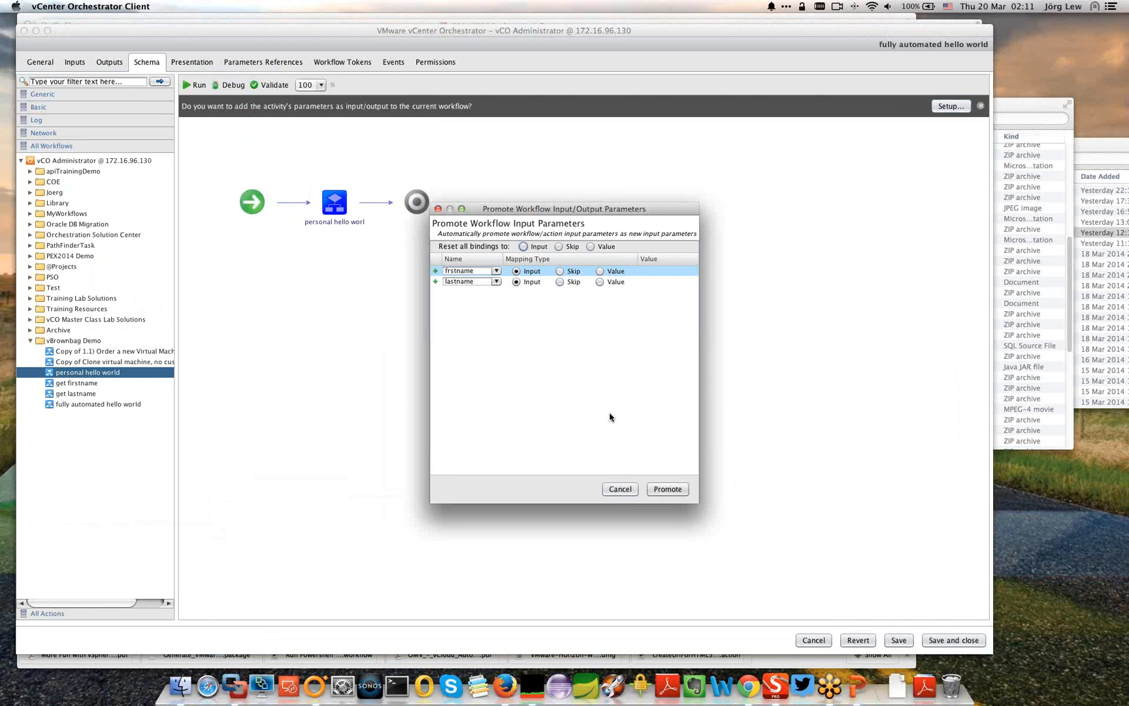
{"action": "left_click", "coordinate": [619, 489]}
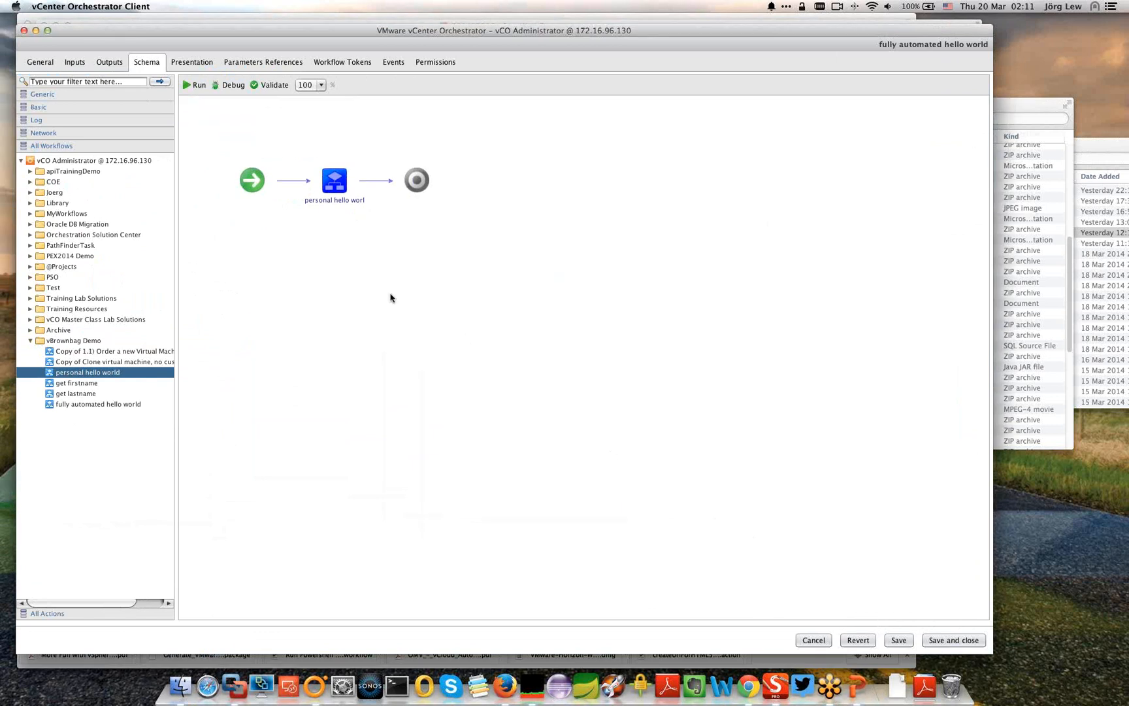
Step: Examine the input parameter bindings of the "personal hello world" element in the schema
{"action": "mouse_move", "coordinate": [335, 178]}
{"action": "left_click", "coordinate": [336, 162]}
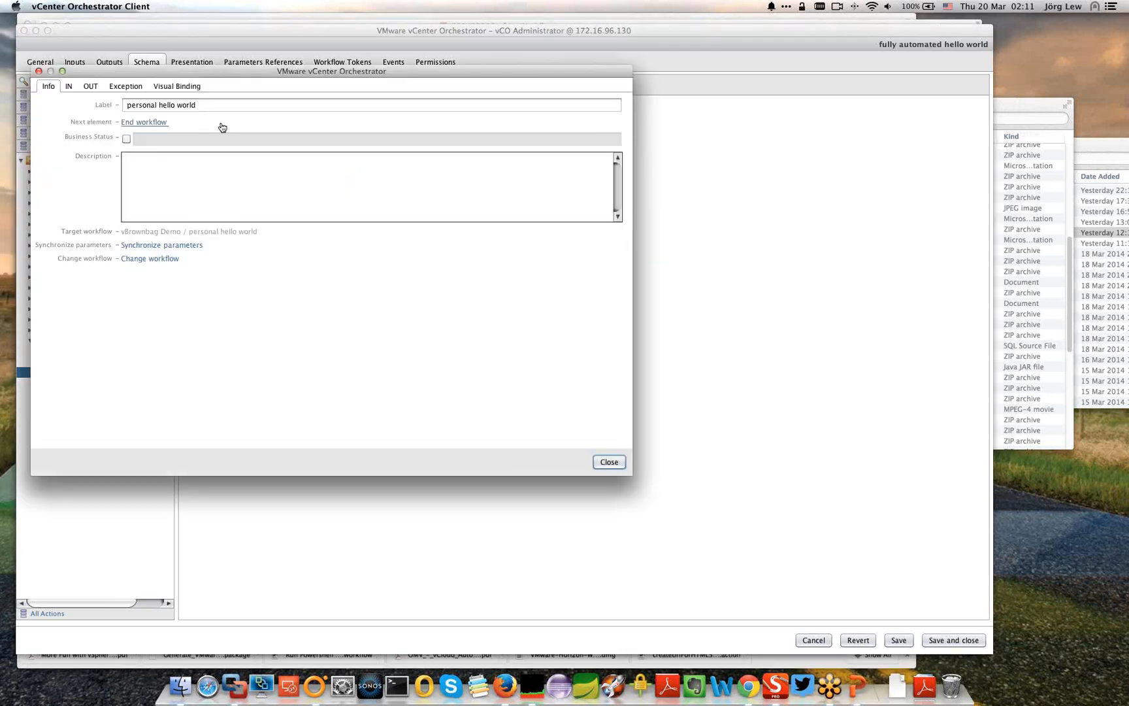
{"action": "left_click", "coordinate": [70, 87]}
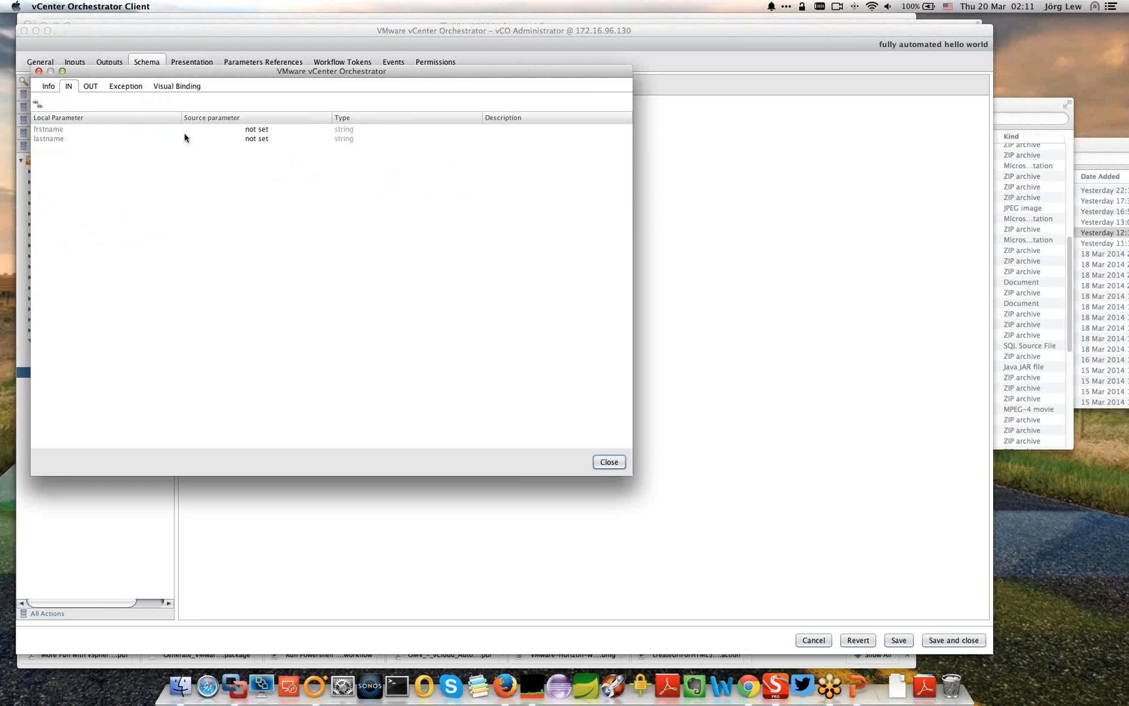
{"action": "left_click", "coordinate": [620, 464]}
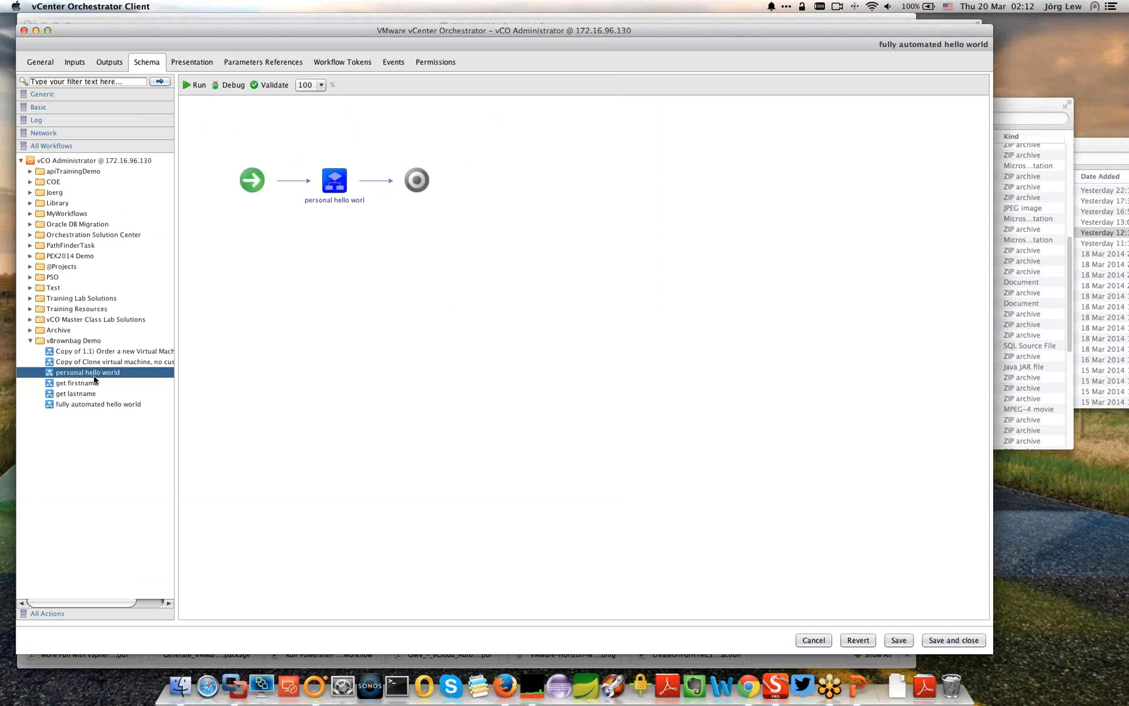
Step: Insert the "get firstname" workflow before "personal hello world" in the schema and dismiss the offer to add its parameters
{"action": "left_click", "coordinate": [74, 385]}
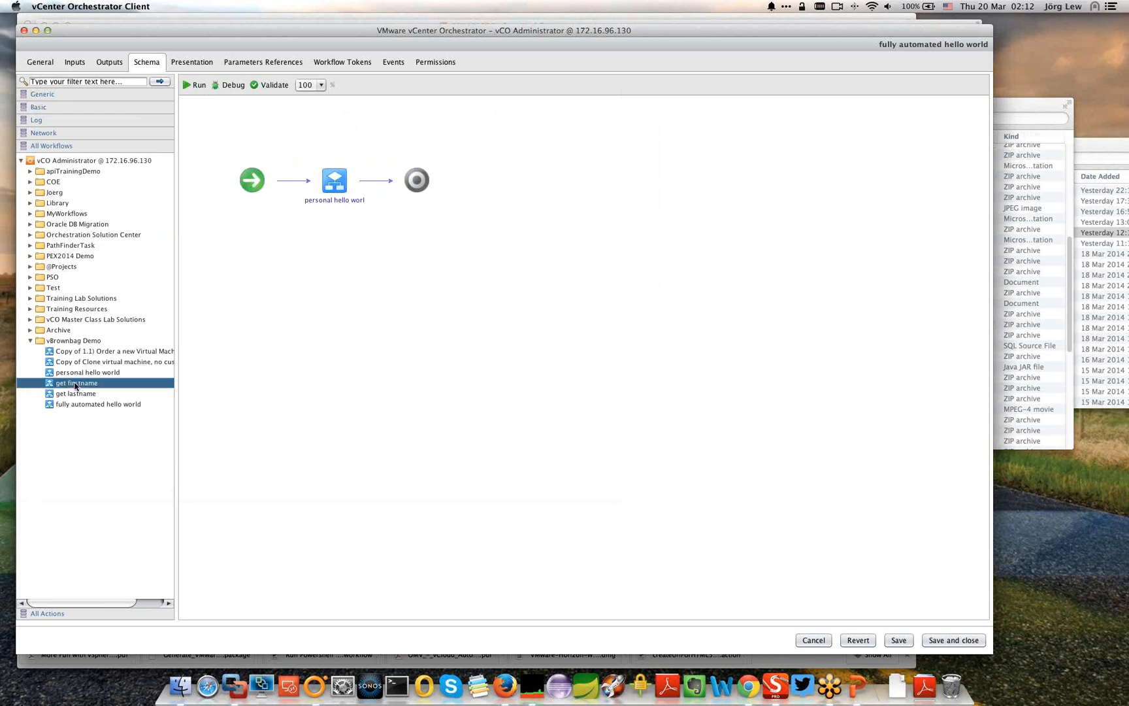
{"action": "left_click_drag", "start_coordinate": [76, 386], "coordinate": [288, 180]}
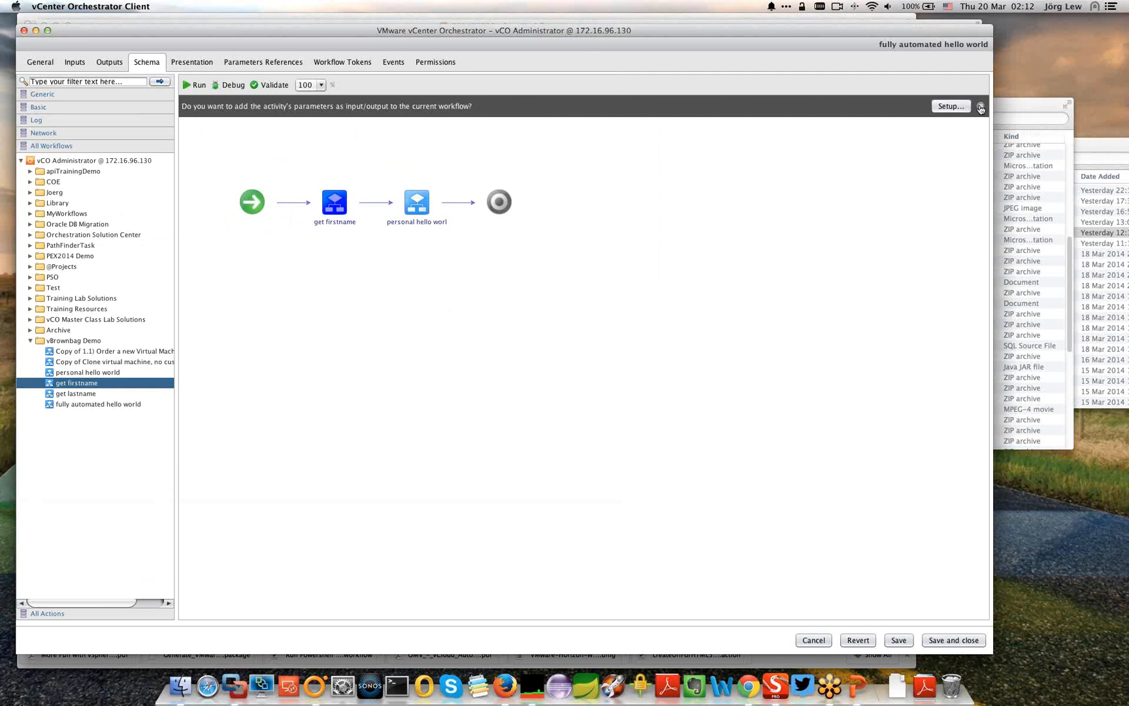
{"action": "left_click", "coordinate": [981, 107]}
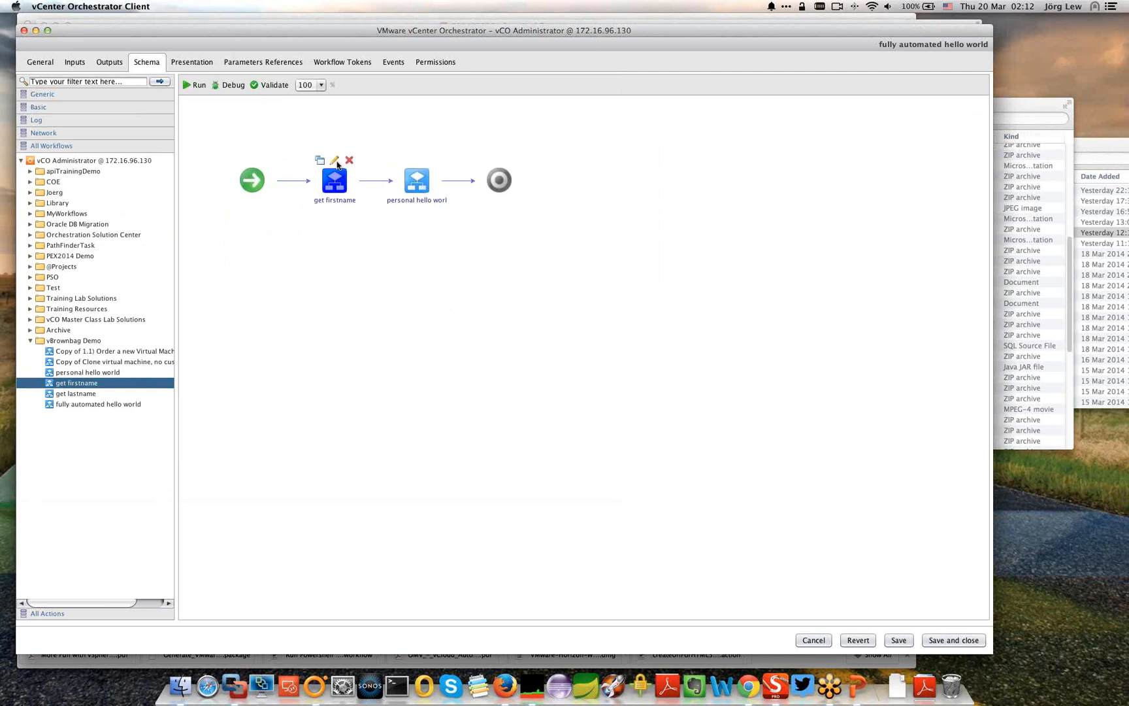
Step: Examine the output parameter binding of the "get firstname" element in the schema
{"action": "left_click", "coordinate": [337, 163]}
{"action": "left_click", "coordinate": [90, 86]}
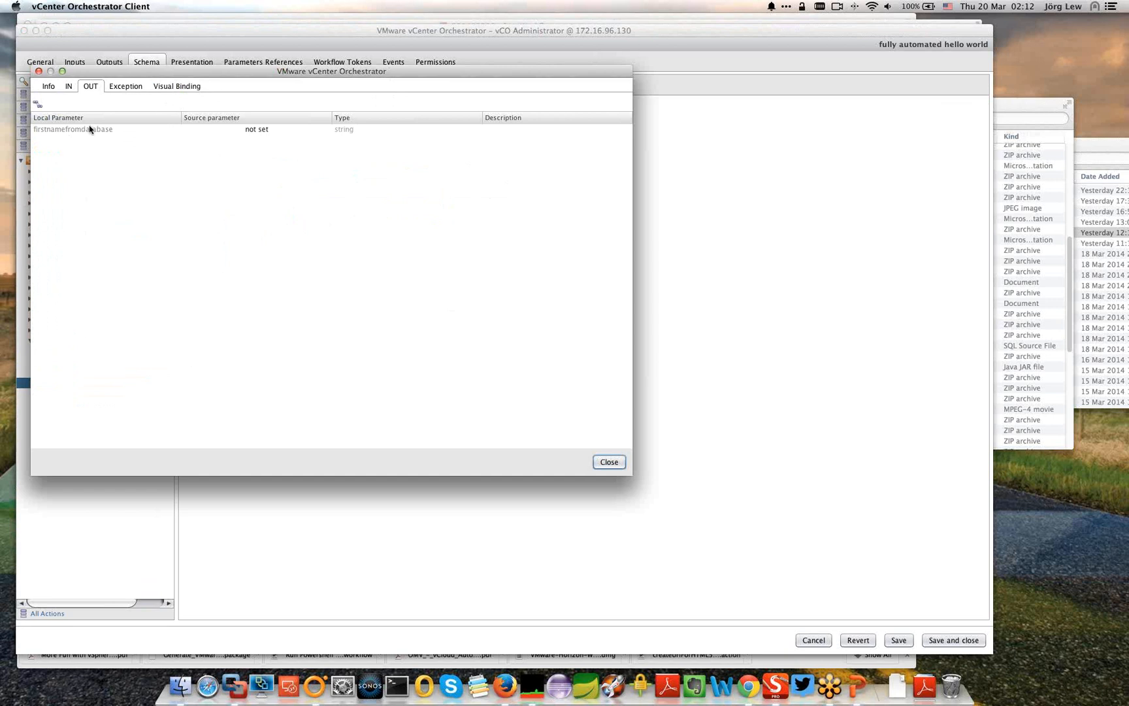
{"action": "left_click", "coordinate": [609, 462]}
{"action": "mouse_move", "coordinate": [323, 173]}
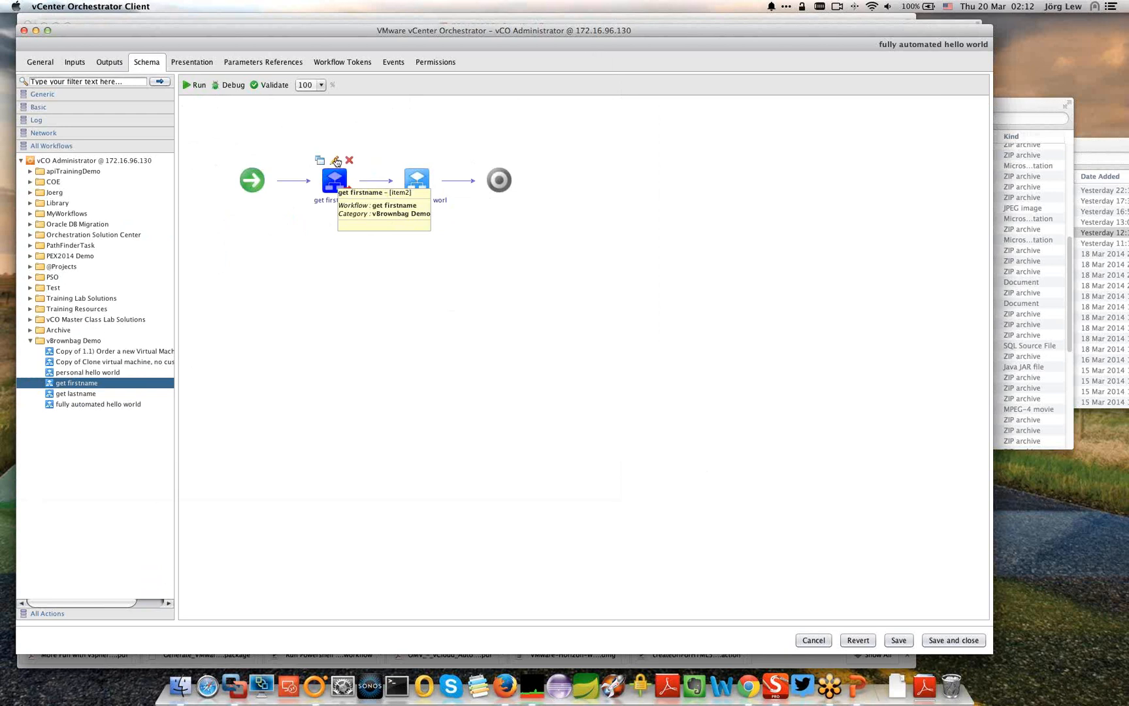
{"action": "mouse_move", "coordinate": [412, 178]}
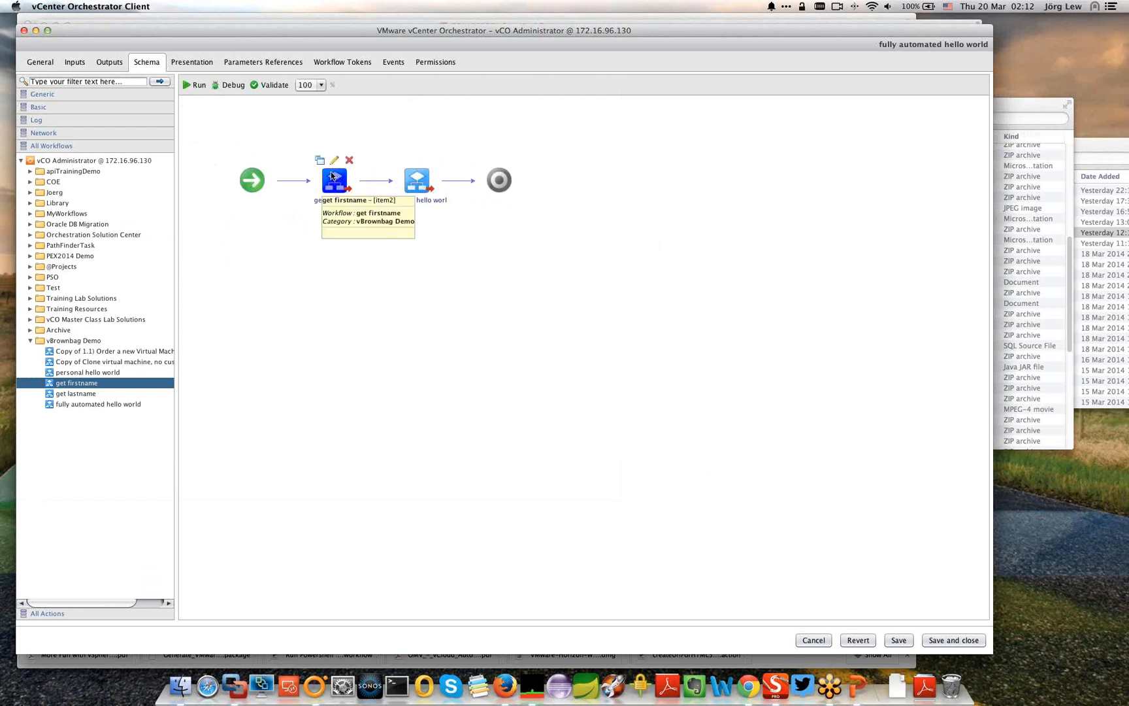
Step: Add two string attributes named firstname and lastname to the "fully automated hello world" workflow
{"action": "left_click", "coordinate": [41, 63]}
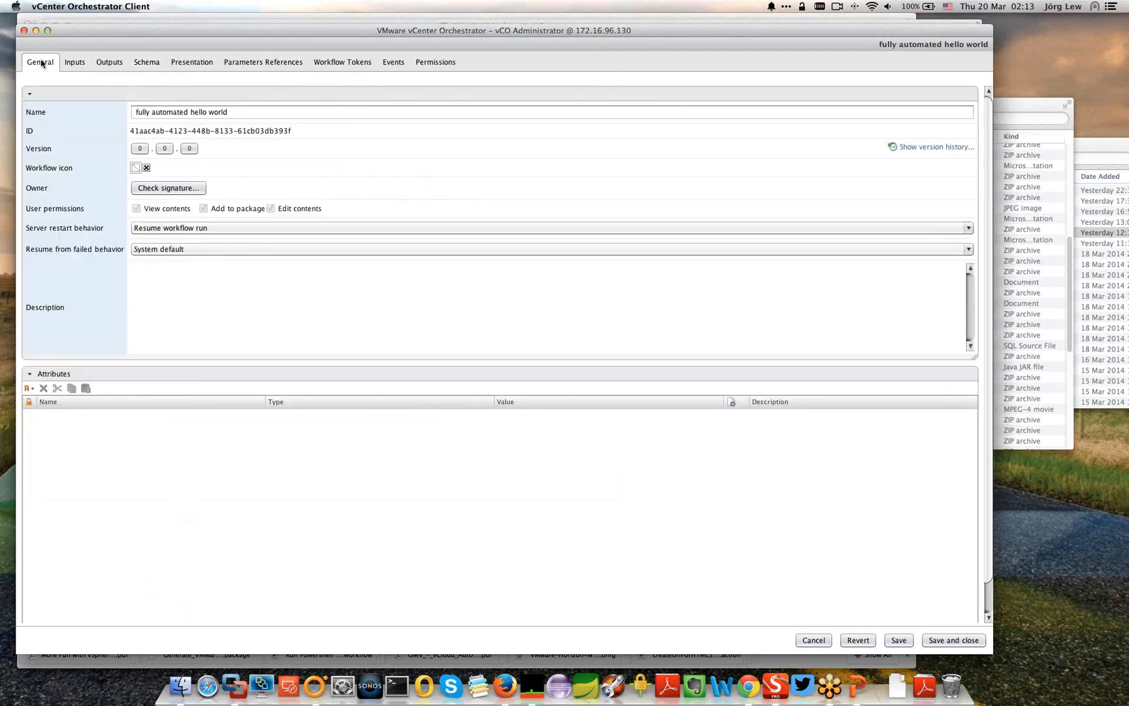
{"action": "left_click", "coordinate": [29, 389]}
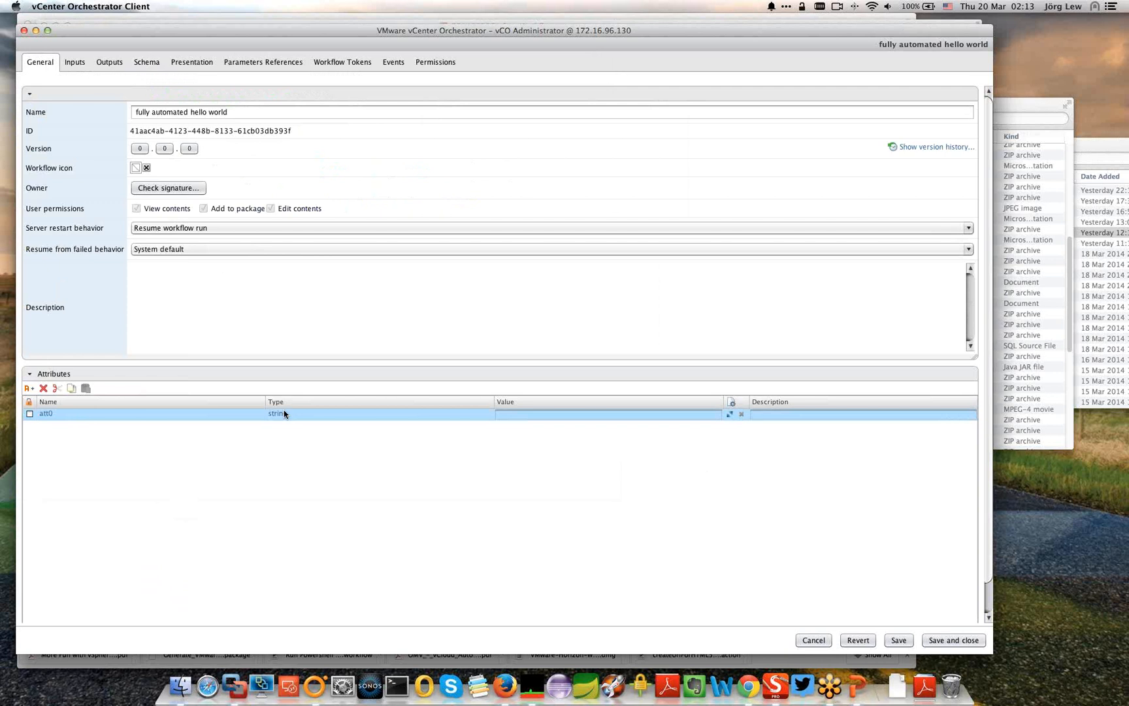
{"action": "double_click", "coordinate": [48, 413]}
{"action": "type", "text": "firstname"}
{"action": "left_click", "coordinate": [28, 388]}
{"action": "double_click", "coordinate": [43, 425]}
{"action": "type", "text": "l"}
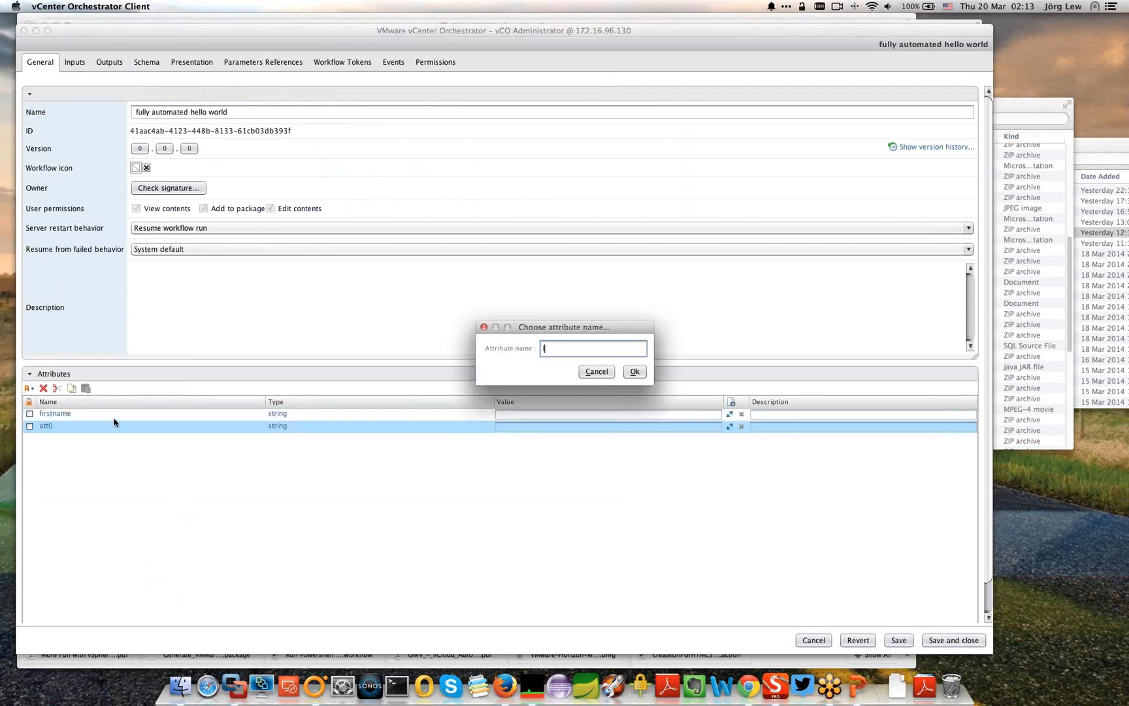
{"action": "type", "text": "astname"}
{"action": "key", "text": "Return"}
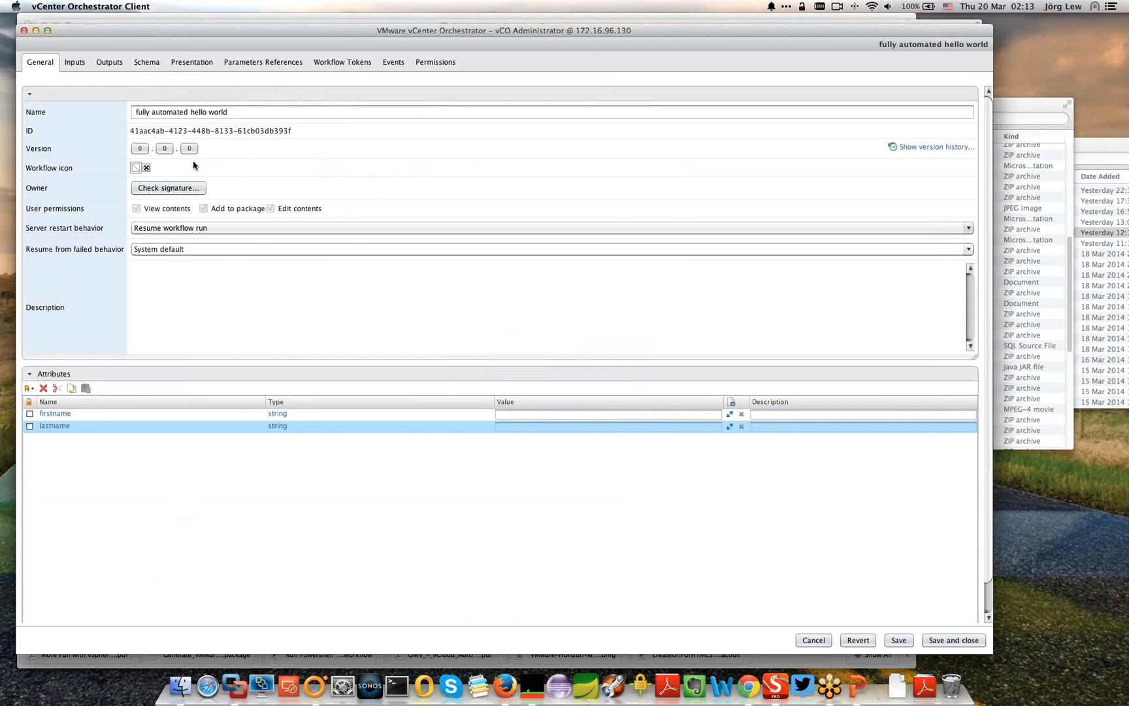
Step: Bind the firstnamefromdatabase output of the "get firstname" element to the firstname attribute and check the link in the visual binding
{"action": "left_click", "coordinate": [146, 62]}
{"action": "left_click", "coordinate": [335, 162]}
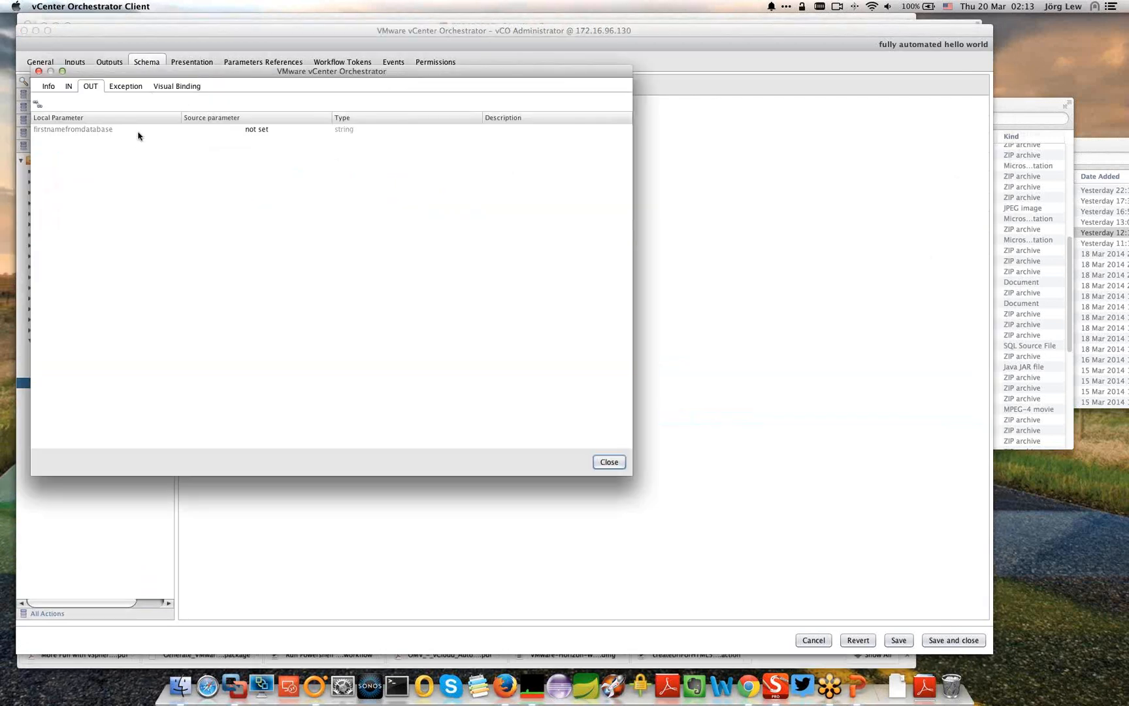
{"action": "left_click", "coordinate": [257, 130]}
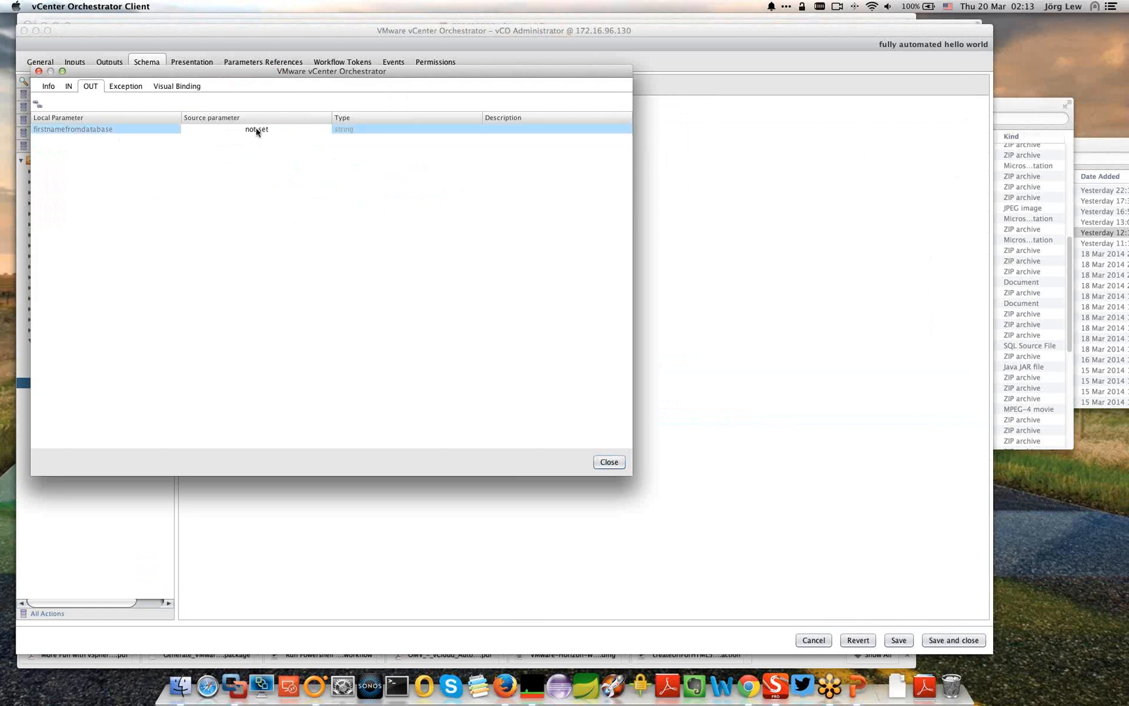
{"action": "left_click", "coordinate": [257, 130]}
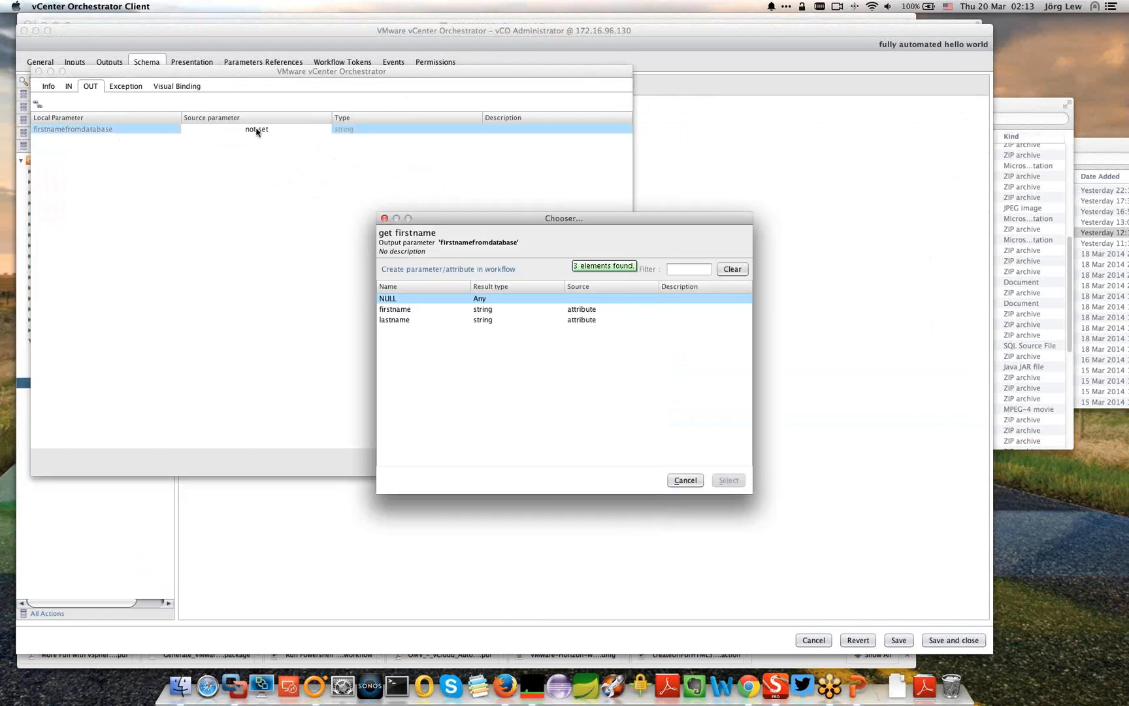
{"action": "left_click", "coordinate": [421, 310]}
{"action": "left_click", "coordinate": [728, 480]}
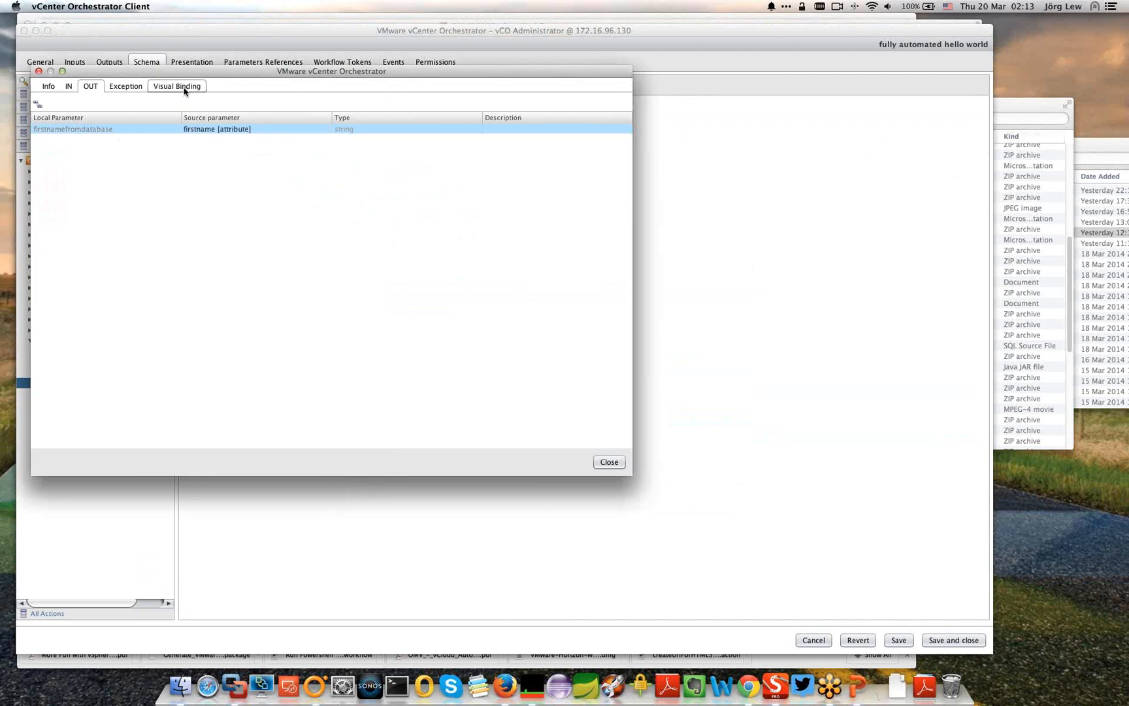
{"action": "left_click", "coordinate": [176, 86]}
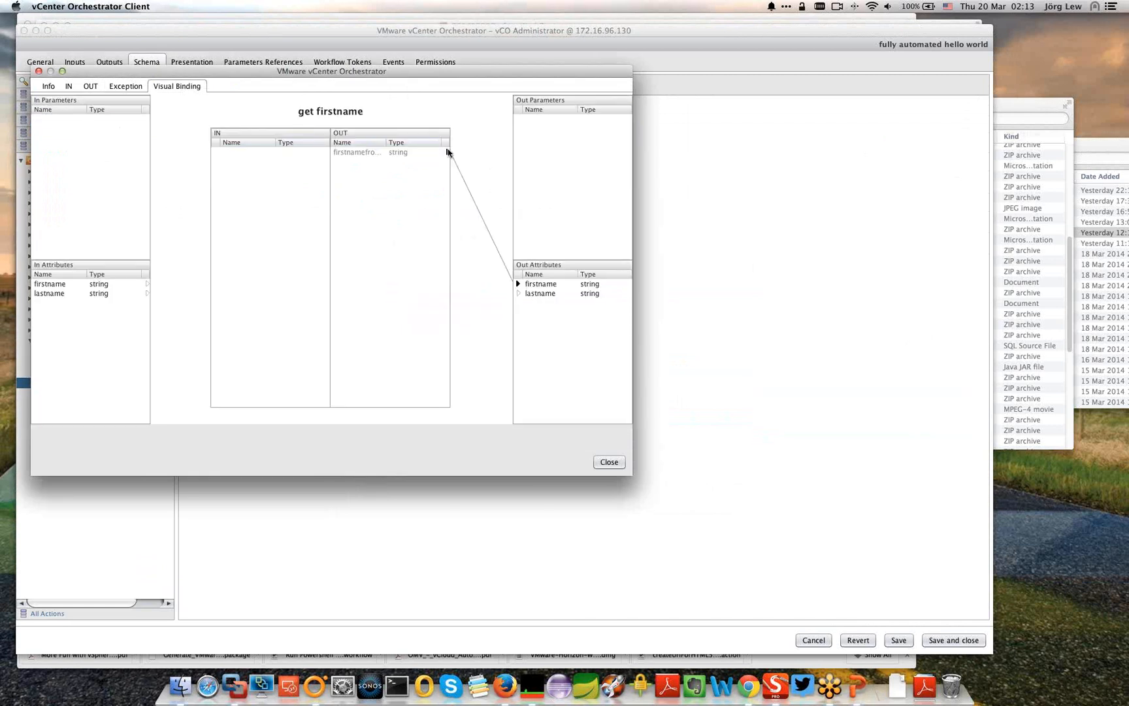
{"action": "mouse_move", "coordinate": [448, 154]}
{"action": "left_click", "coordinate": [609, 462]}
Step: Bind the frstname input of the "personal hello world" element to the firstname attribute and check the link in the visual binding
{"action": "mouse_move", "coordinate": [418, 182]}
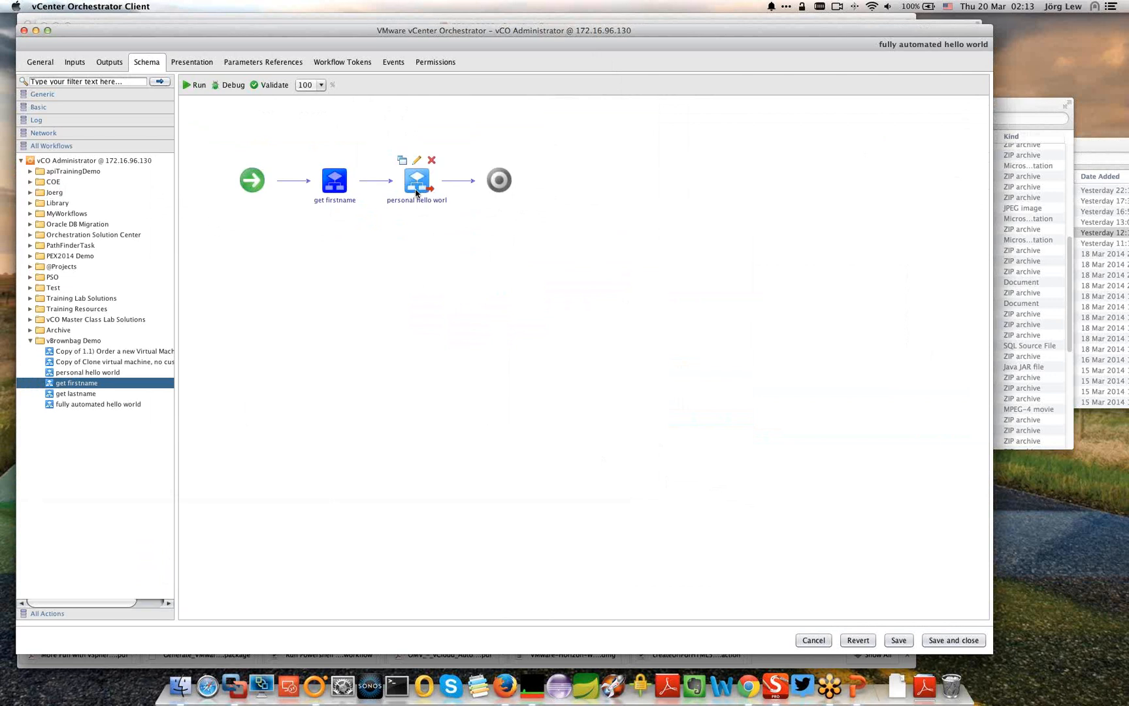
{"action": "left_click", "coordinate": [418, 183]}
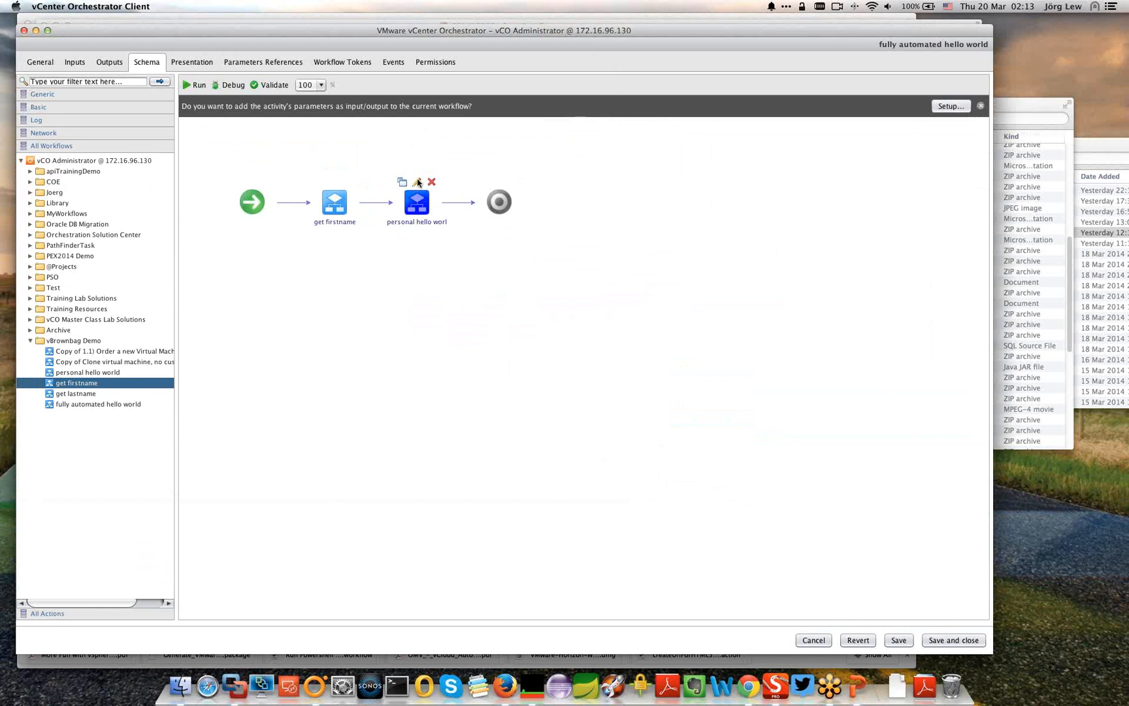
{"action": "left_click", "coordinate": [418, 183]}
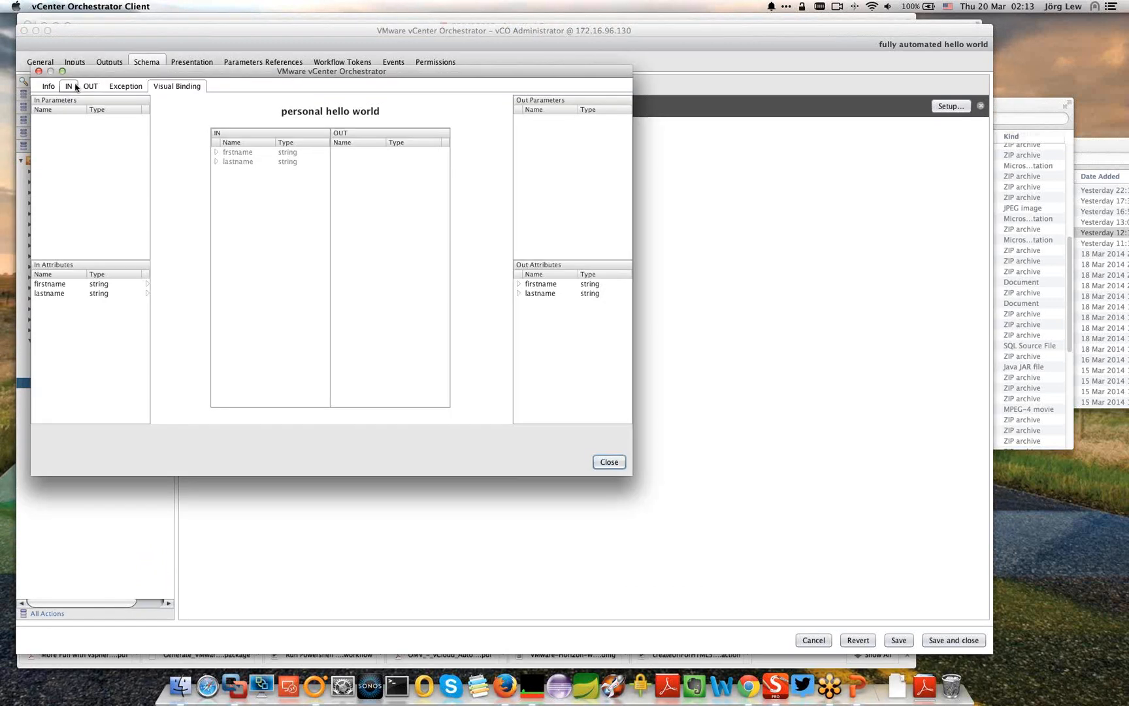
{"action": "left_click", "coordinate": [69, 85]}
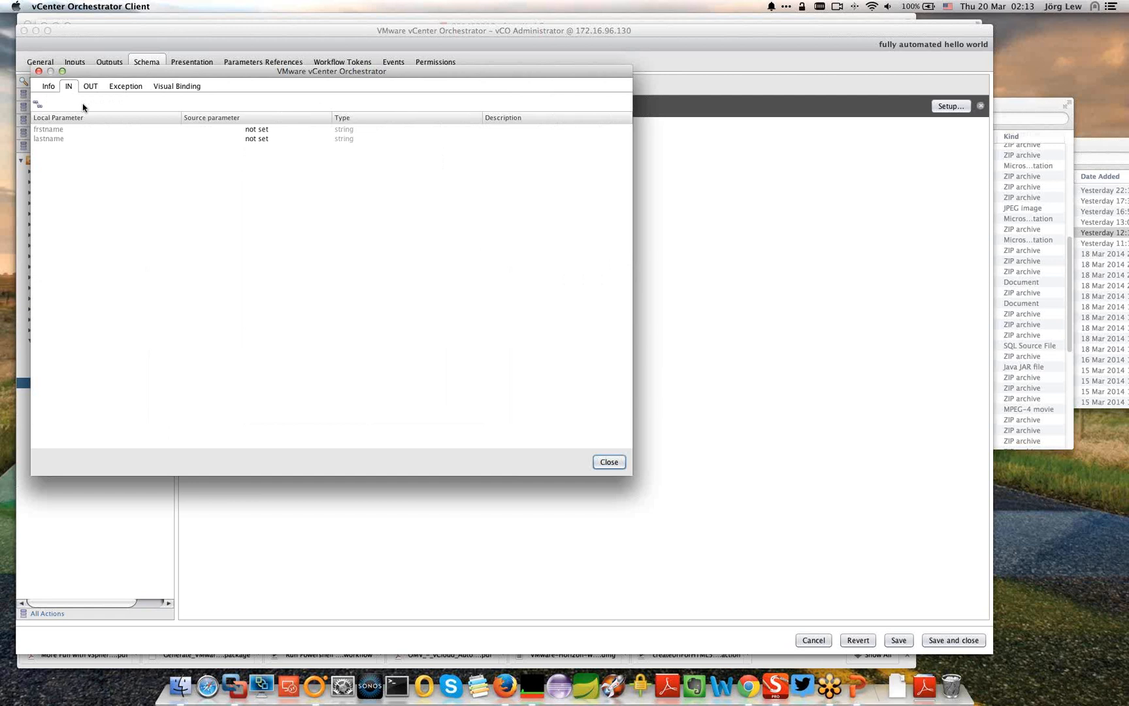
{"action": "left_click", "coordinate": [262, 131]}
{"action": "left_click", "coordinate": [262, 133]}
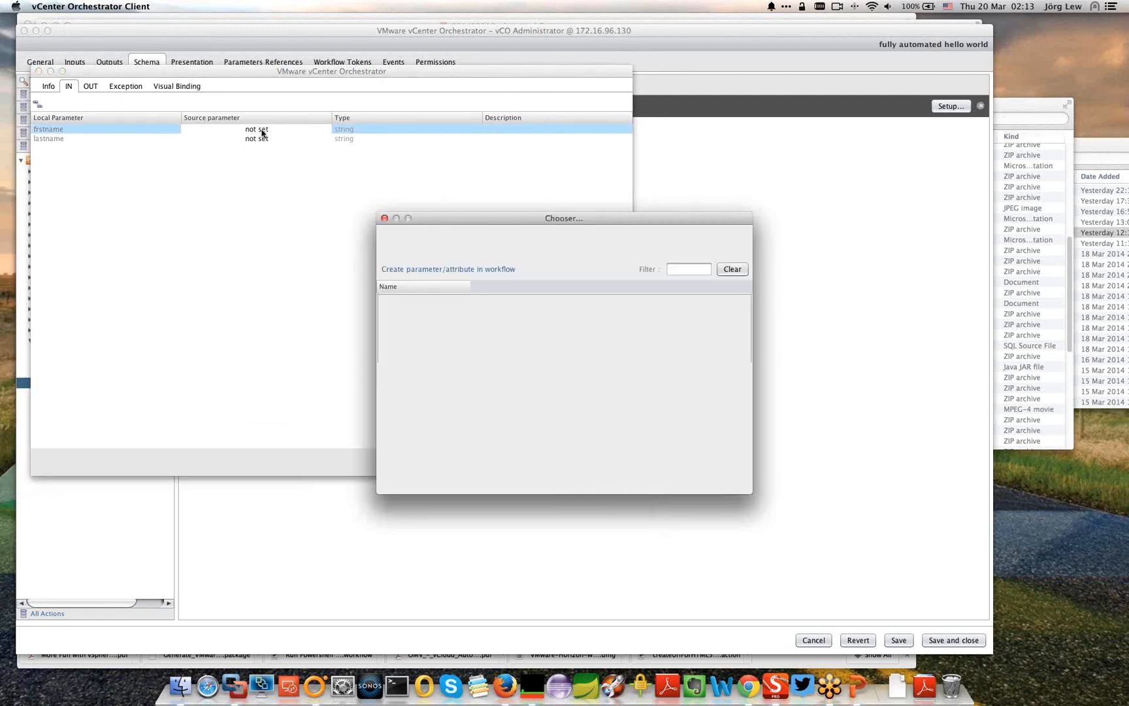
{"action": "left_click", "coordinate": [729, 481]}
{"action": "left_click", "coordinate": [200, 88]}
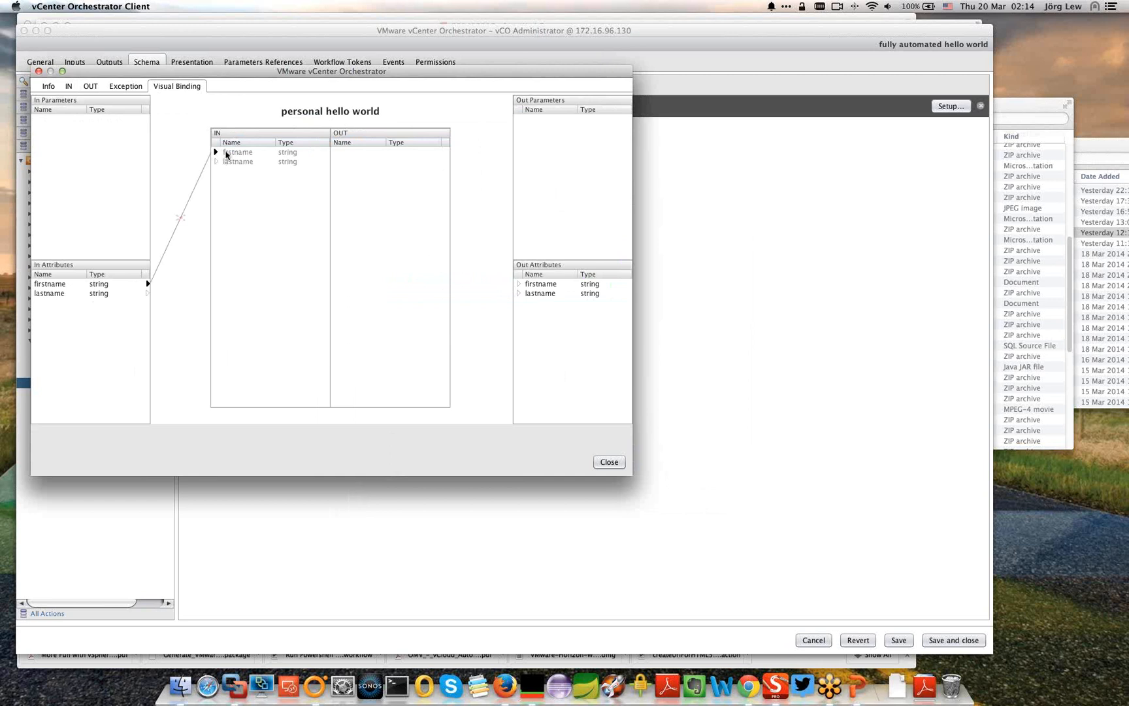
{"action": "left_click_drag", "start_coordinate": [237, 154], "coordinate": [237, 154]}
{"action": "left_click", "coordinate": [237, 153]}
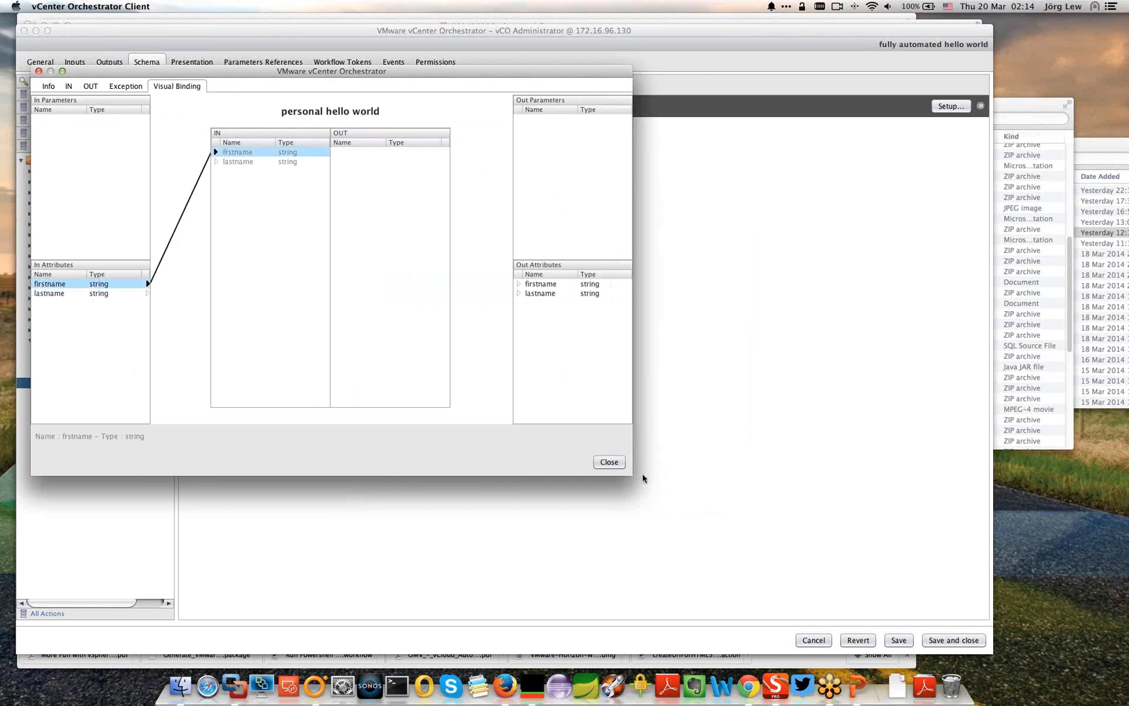
{"action": "left_click", "coordinate": [609, 461]}
Step: Insert the "get lastname" workflow before "personal hello world" and visually bind its lastnamefromdatabase output to the lastname attribute
{"action": "left_click", "coordinate": [82, 394]}
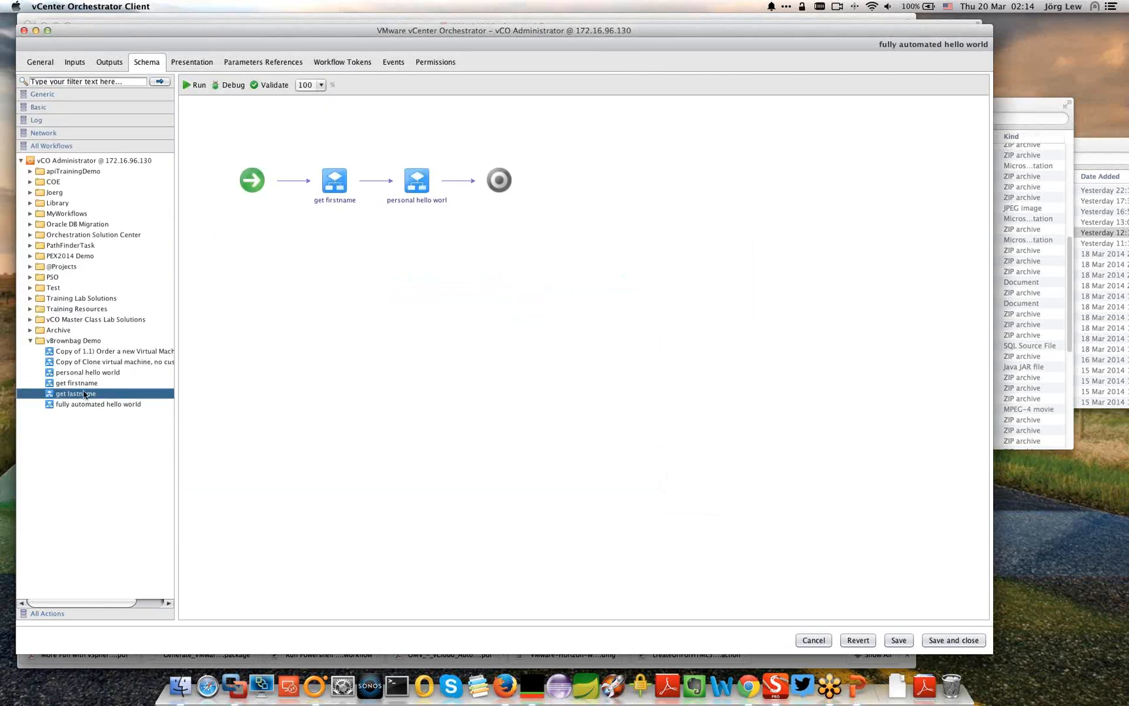
{"action": "left_click_drag", "start_coordinate": [82, 395], "coordinate": [373, 194]}
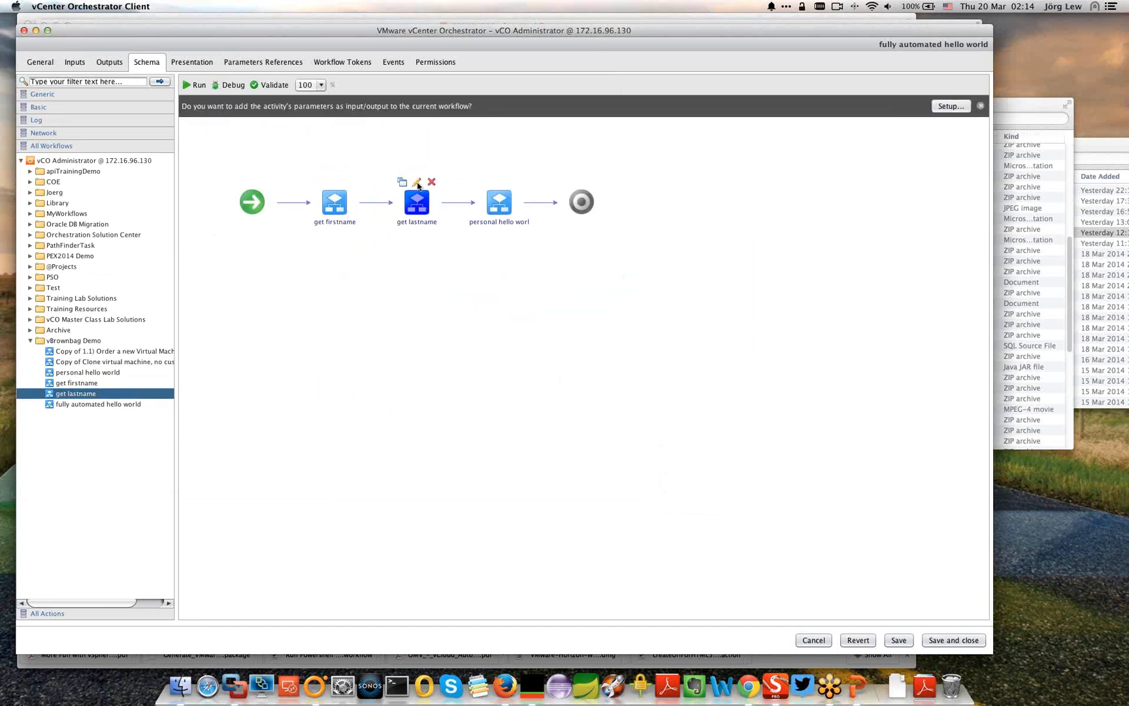
{"action": "left_click", "coordinate": [418, 183]}
{"action": "left_click", "coordinate": [426, 155]}
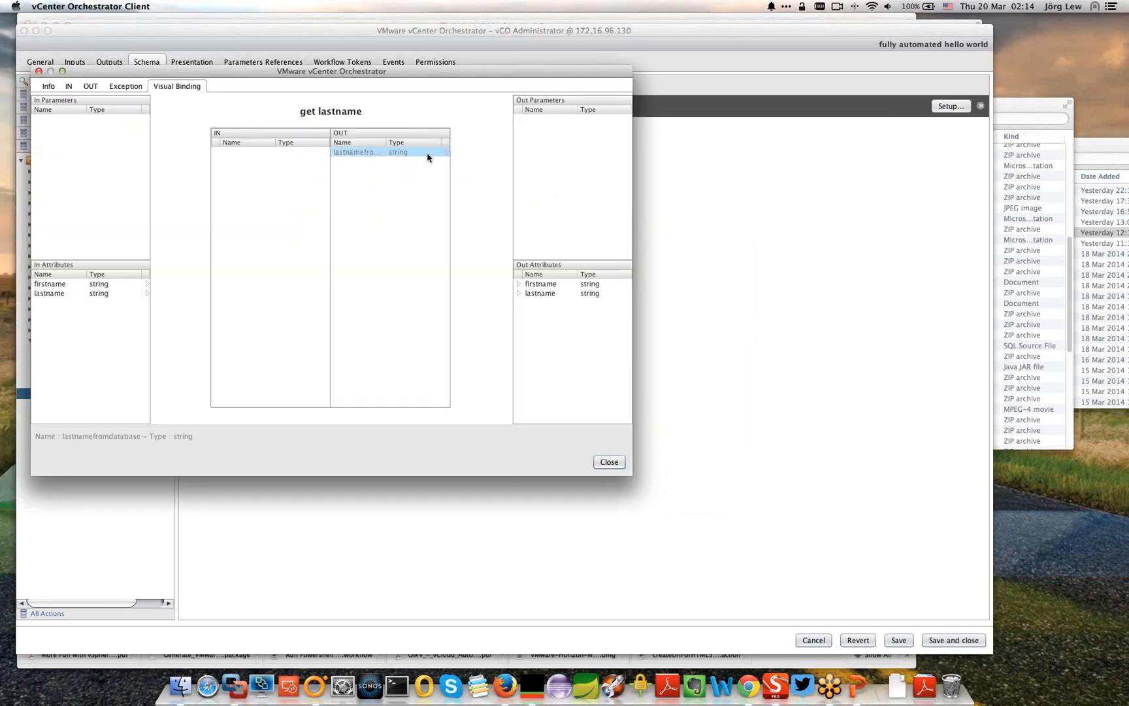
{"action": "left_click_drag", "start_coordinate": [433, 156], "coordinate": [560, 298]}
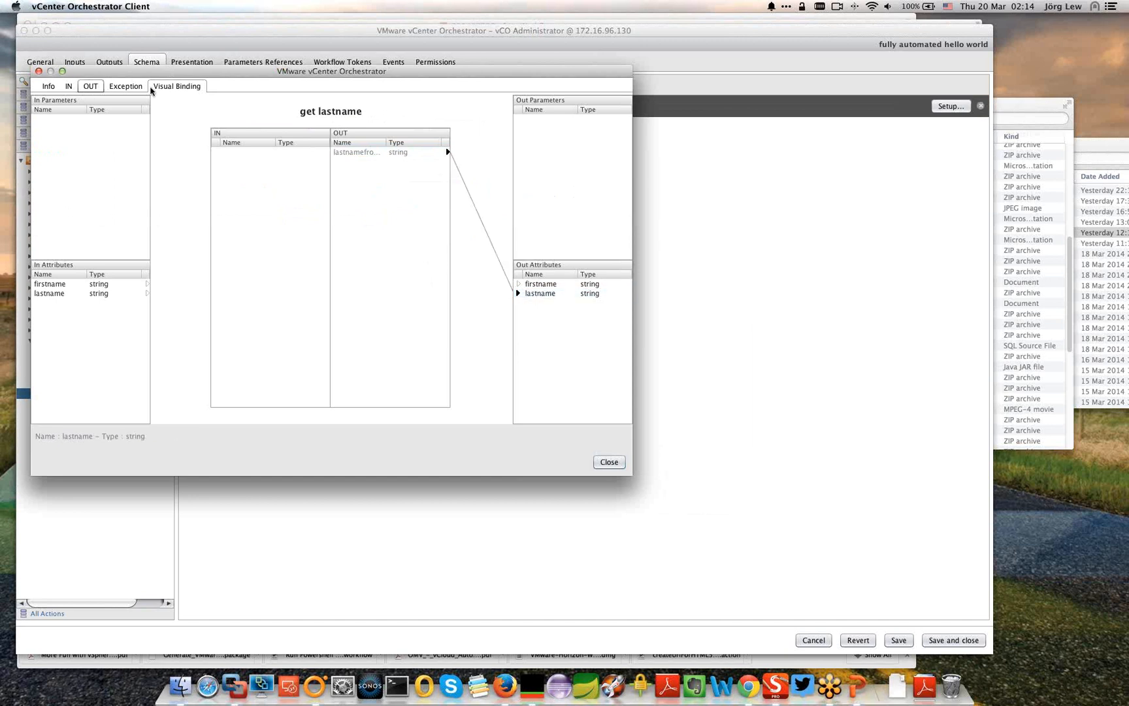
Step: Check the output parameter binding of the "get lastname" element and close its settings without changing the source parameter
{"action": "left_click", "coordinate": [91, 86]}
{"action": "left_click", "coordinate": [208, 132]}
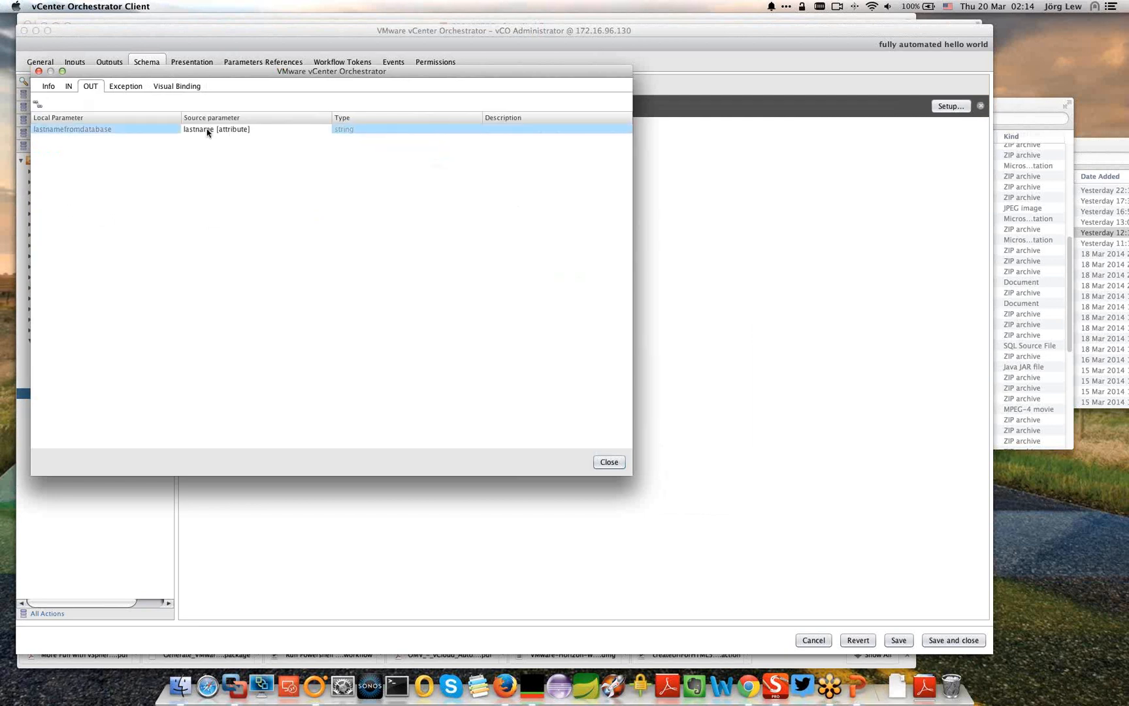
{"action": "left_click", "coordinate": [207, 133]}
{"action": "left_click", "coordinate": [685, 480]}
{"action": "left_click", "coordinate": [609, 462]}
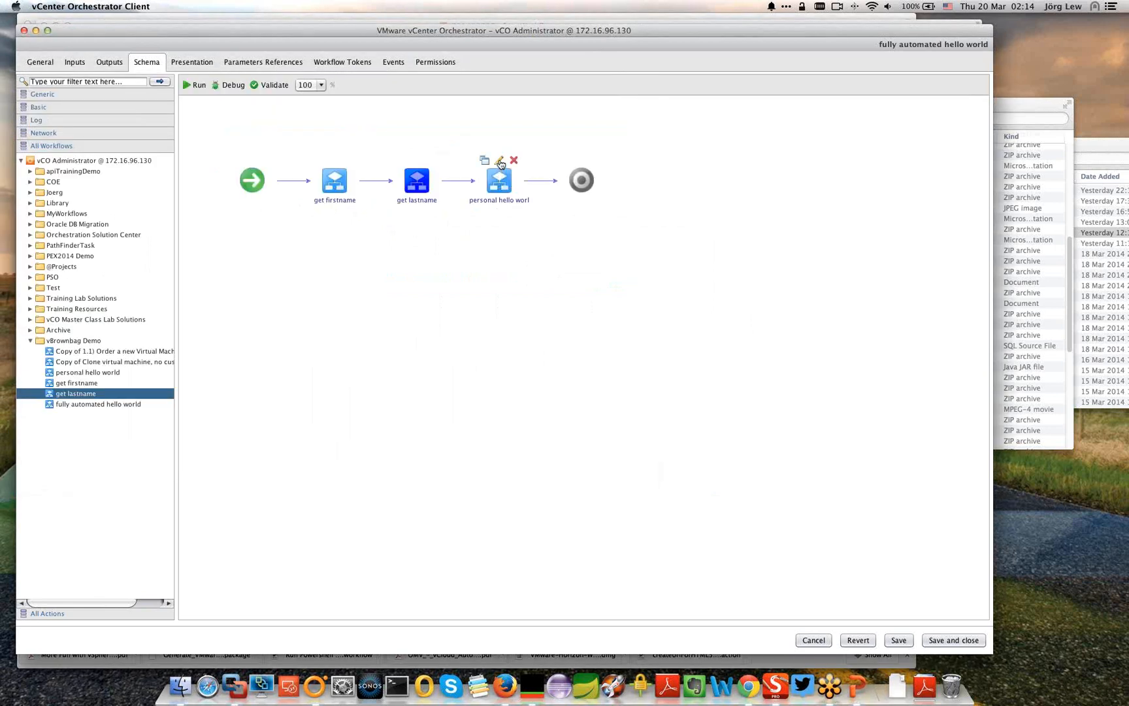
Step: Visually bind the lastname input of the "personal hello world" element to the lastname attribute and check its input bindings
{"action": "left_click", "coordinate": [499, 161]}
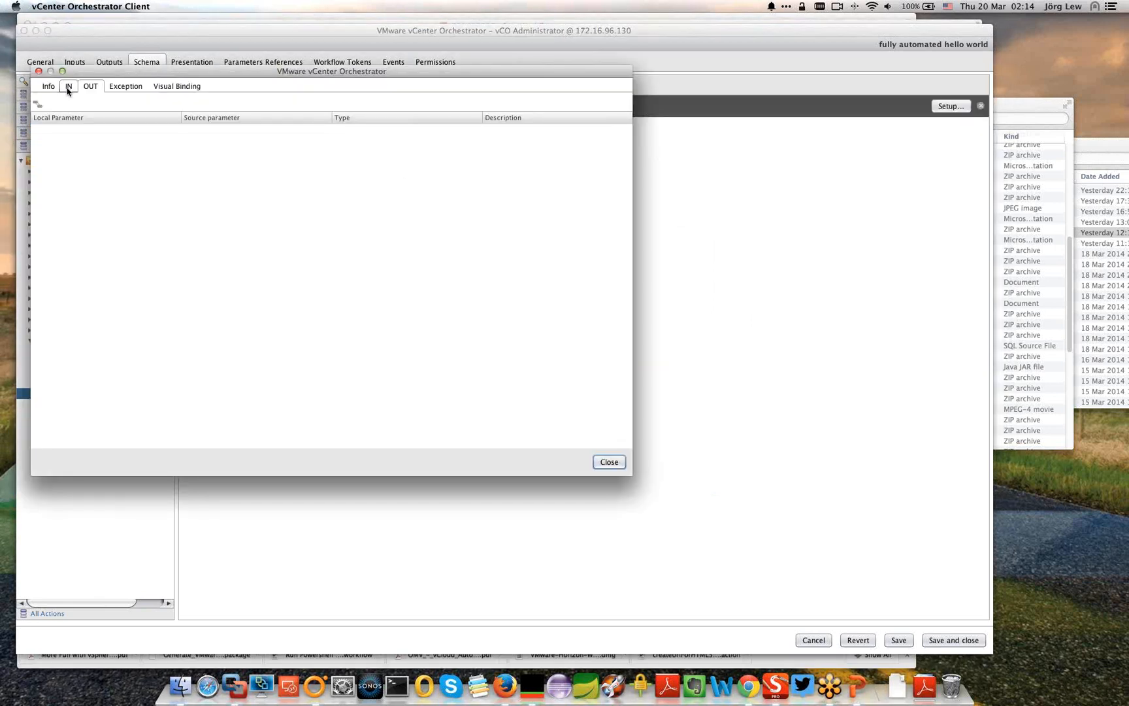
{"action": "left_click", "coordinate": [69, 87]}
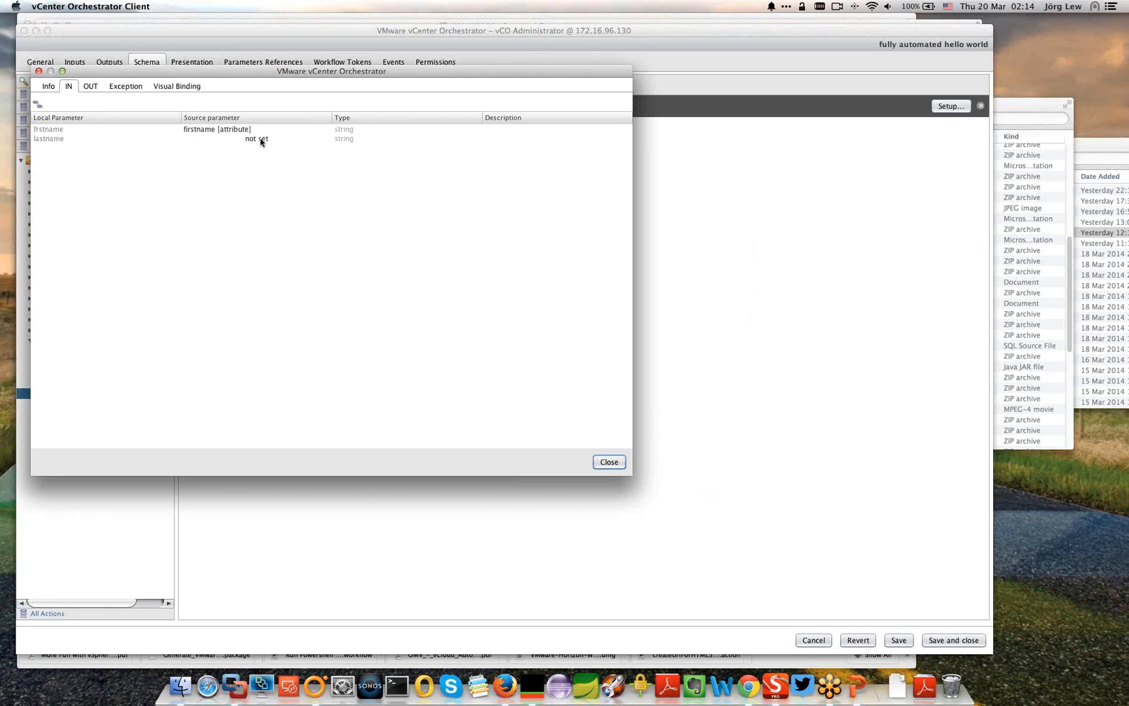
{"action": "left_click", "coordinate": [182, 90]}
{"action": "left_click", "coordinate": [138, 294]}
{"action": "mouse_move", "coordinate": [237, 168]}
{"action": "left_mouse_down"}
{"action": "mouse_move", "coordinate": [245, 150]}
{"action": "mouse_move", "coordinate": [235, 162]}
{"action": "left_mouse_up"}
{"action": "left_click", "coordinate": [69, 86]}
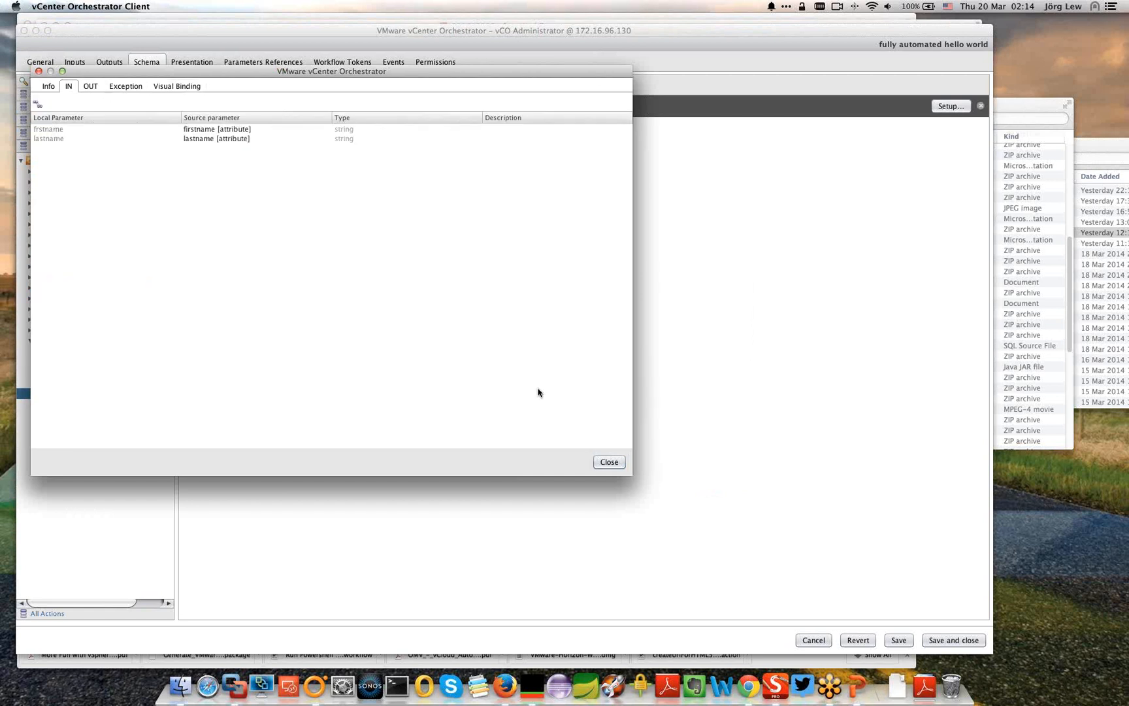
{"action": "left_click", "coordinate": [609, 462]}
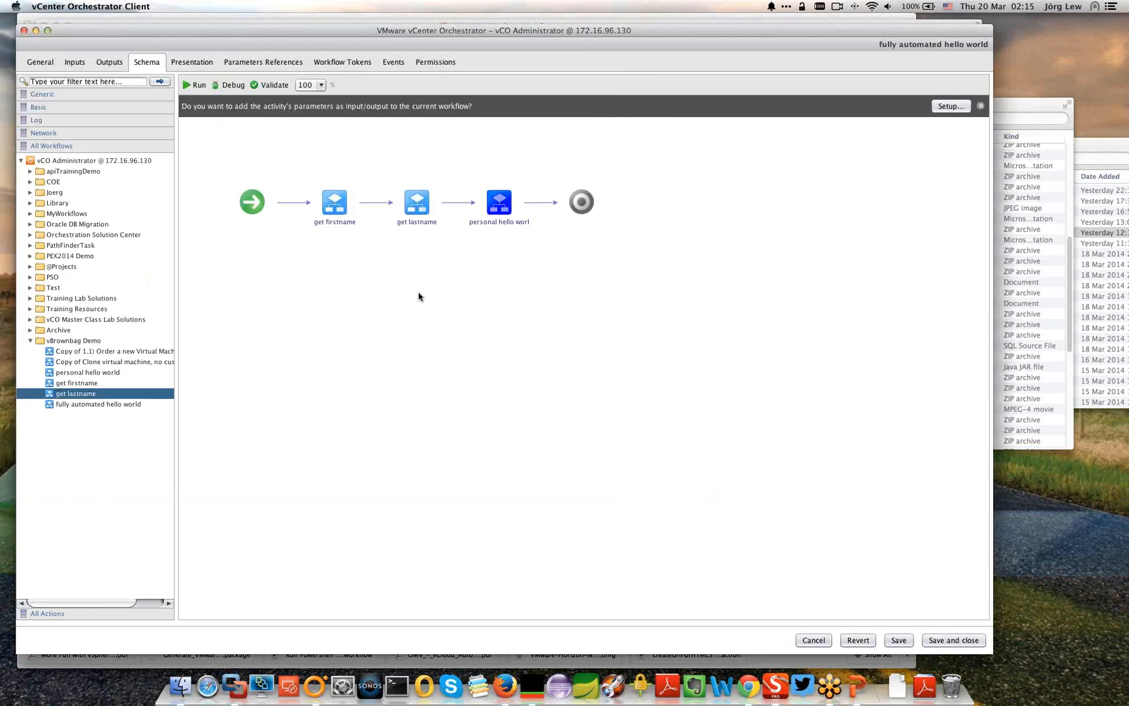
Step: Review the three schema elements and the attributes that pass values between them
{"action": "left_click", "coordinate": [338, 204]}
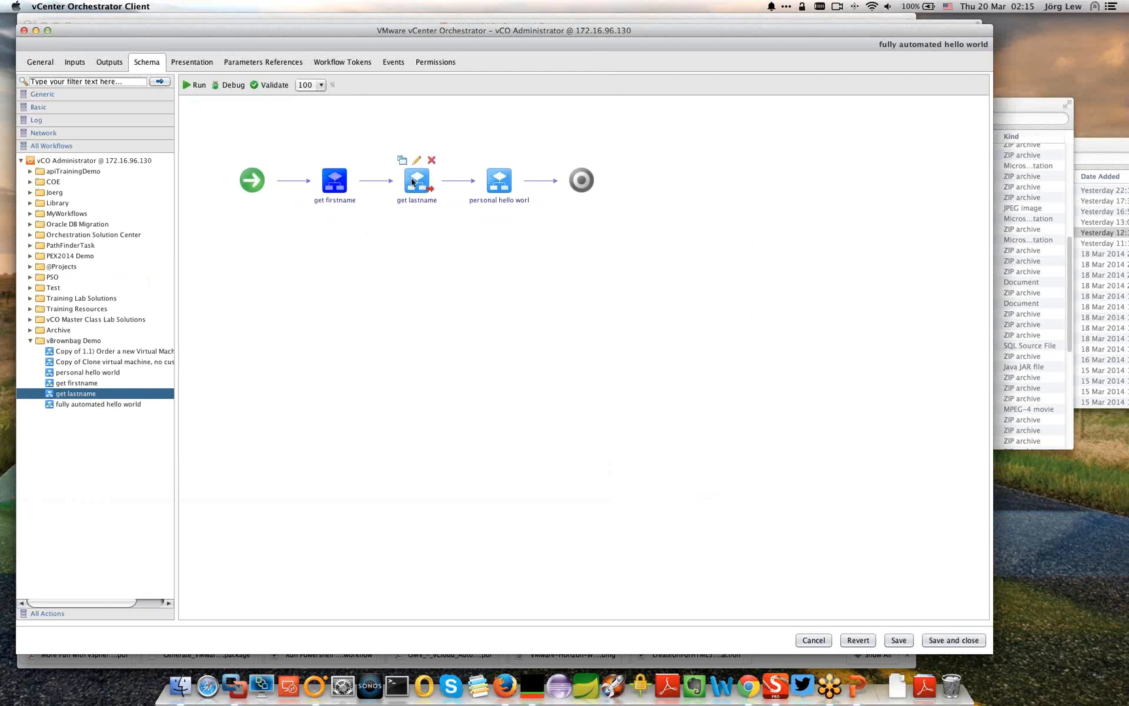
{"action": "left_click", "coordinate": [413, 182]}
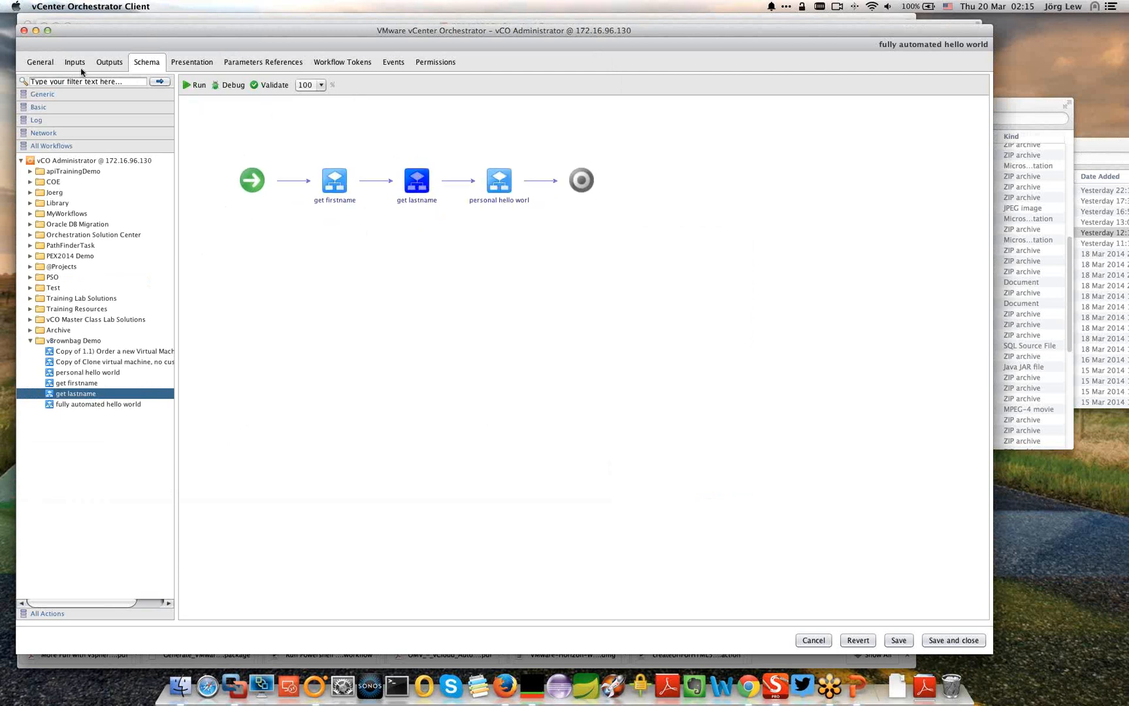
{"action": "left_click", "coordinate": [40, 63]}
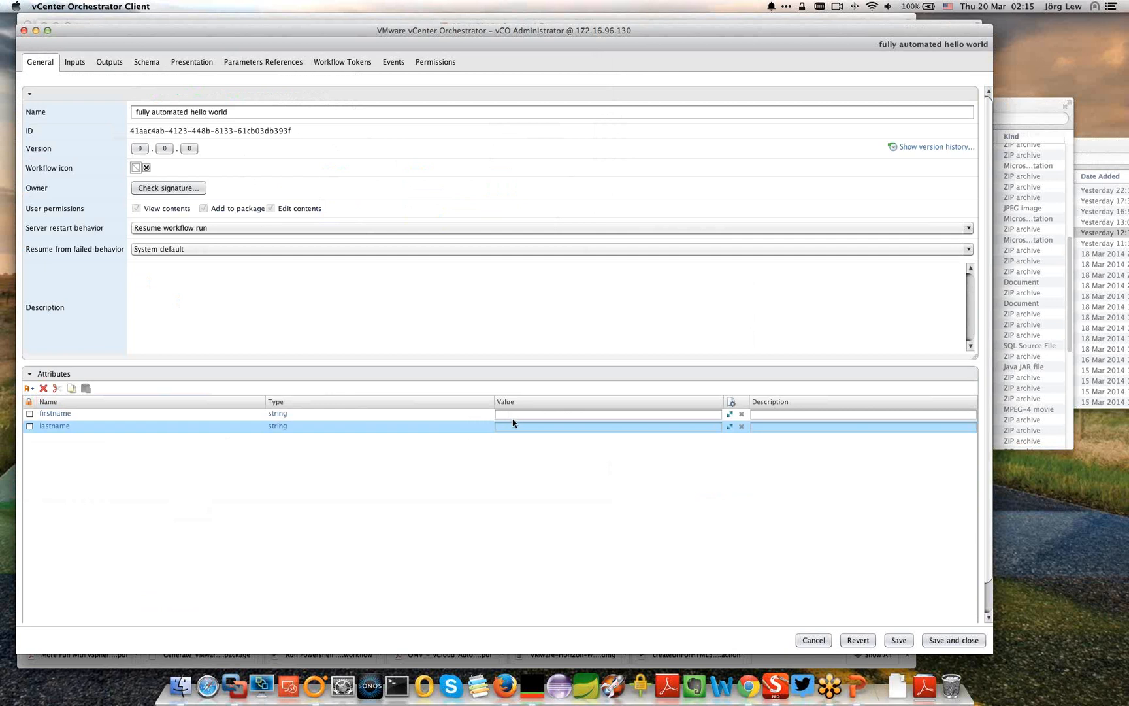
{"action": "left_click", "coordinate": [158, 65]}
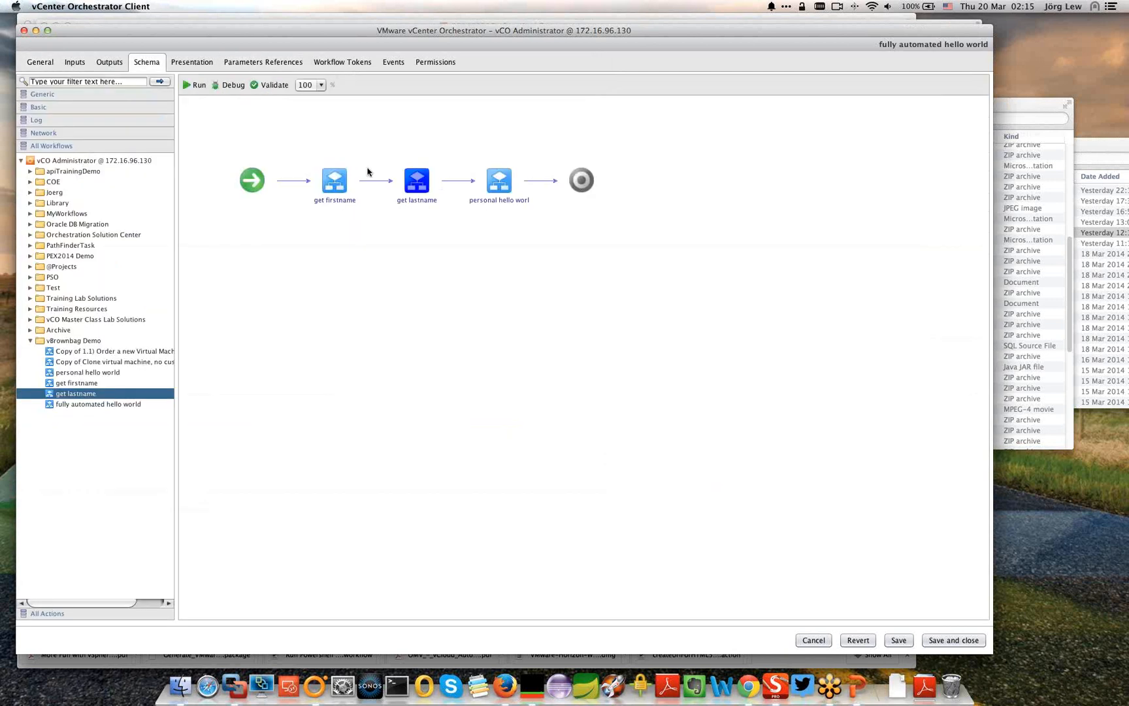
{"action": "left_click", "coordinate": [494, 181]}
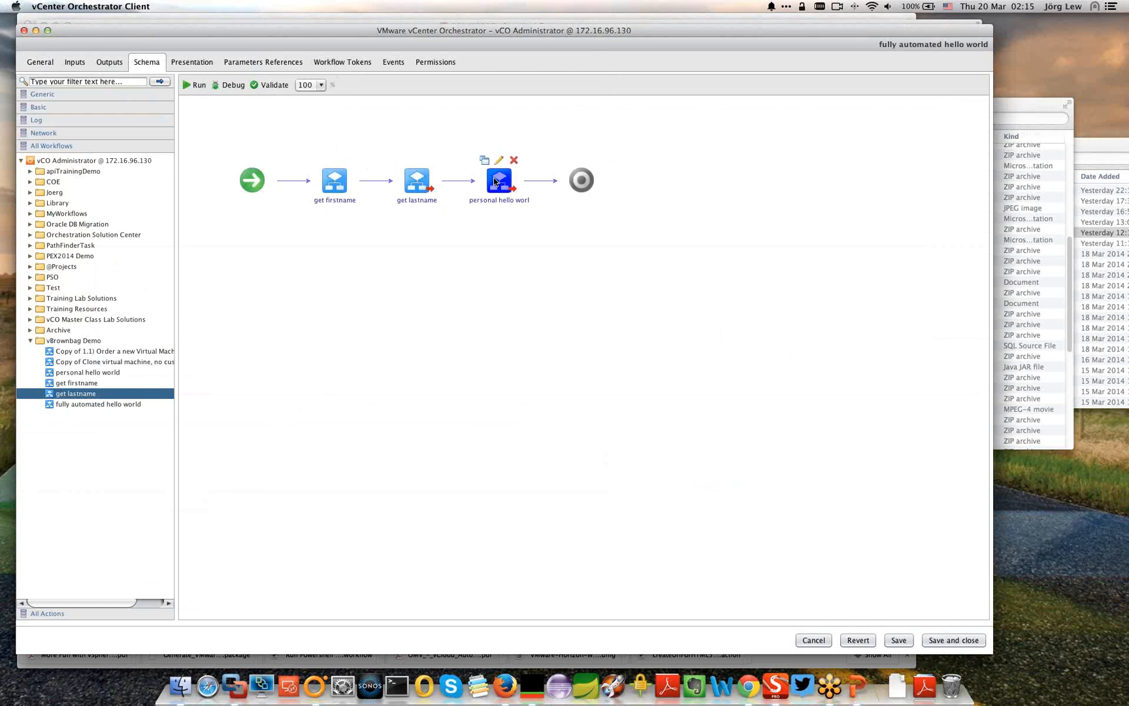
Step: Save the "fully automated hello world" workflow and run it from the schema
{"action": "left_click", "coordinate": [897, 643]}
{"action": "left_click", "coordinate": [901, 642]}
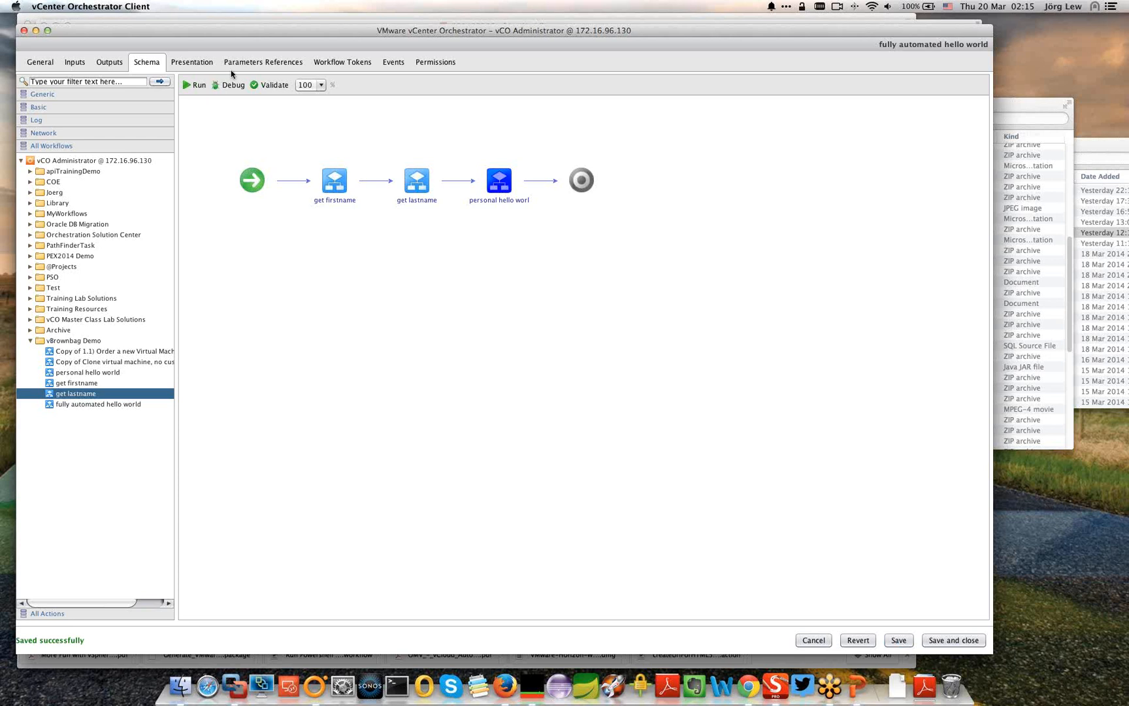
{"action": "left_click", "coordinate": [198, 85]}
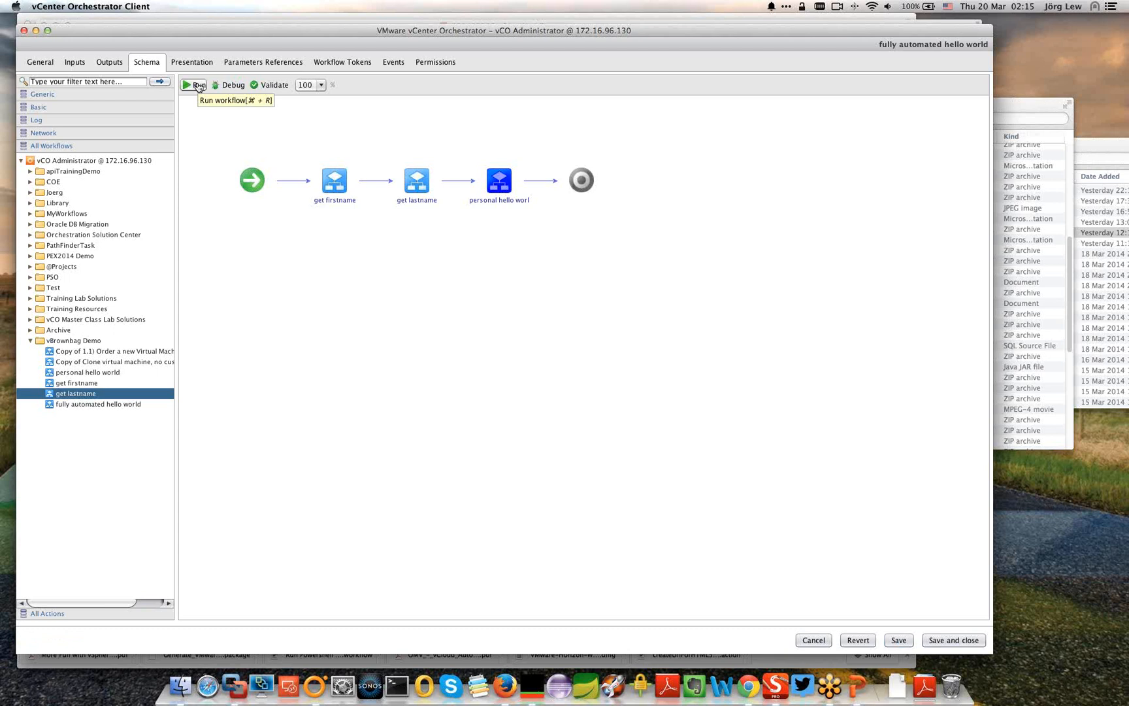
{"action": "left_click", "coordinate": [198, 86]}
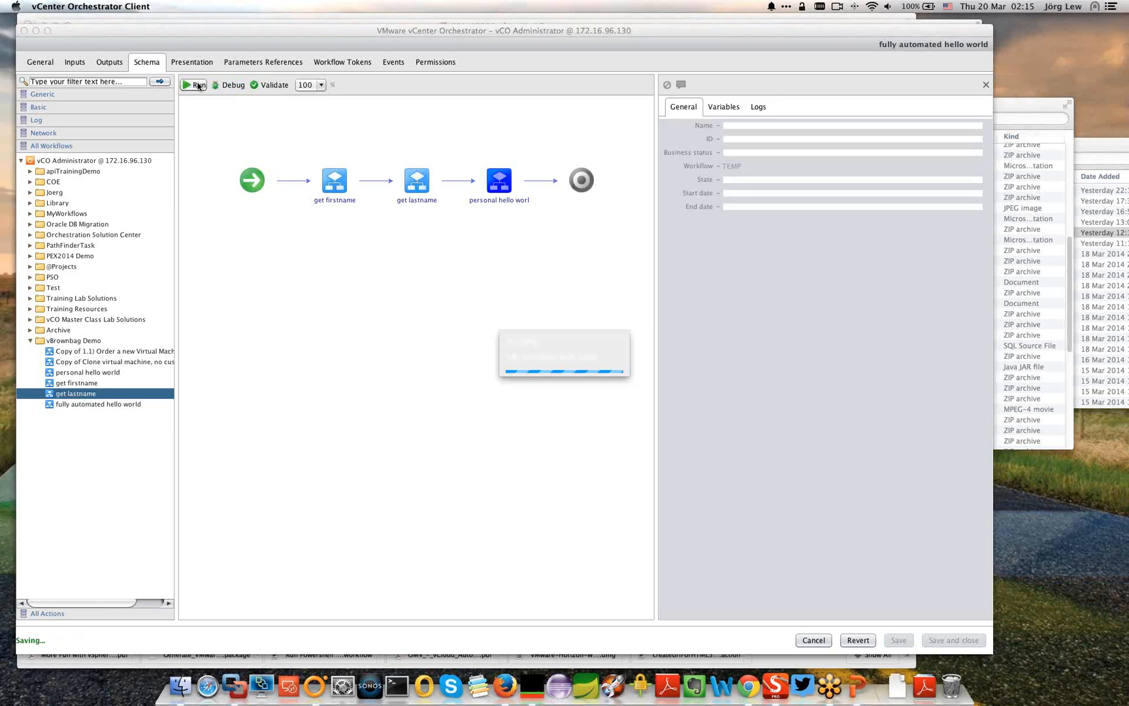
Step: Examine the variables and log messages of the completed "fully automated hello world" run
{"action": "mouse_move", "coordinate": [316, 189]}
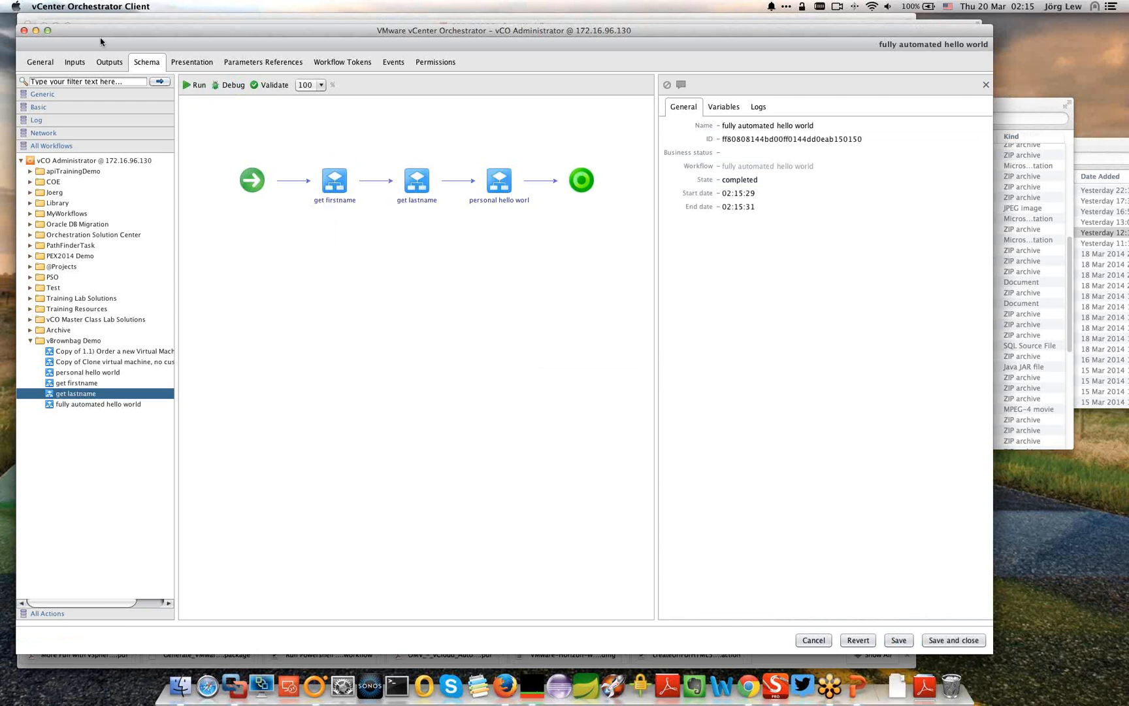
{"action": "mouse_move", "coordinate": [352, 194]}
{"action": "left_click", "coordinate": [719, 107]}
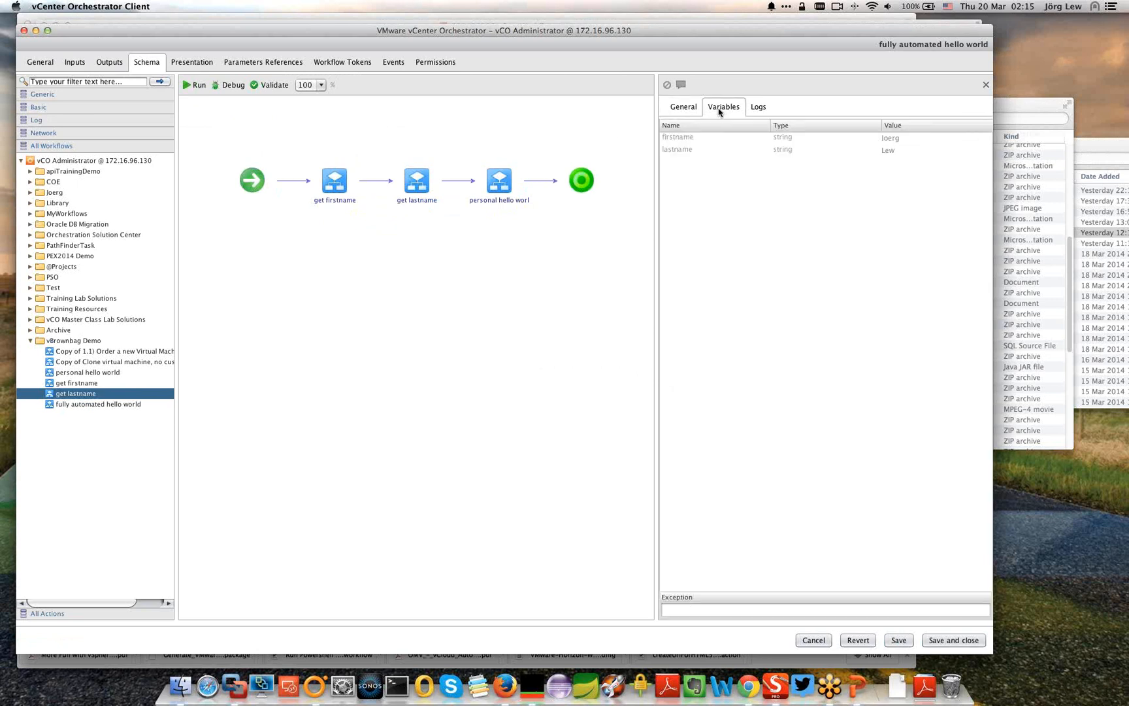
{"action": "left_click", "coordinate": [737, 150]}
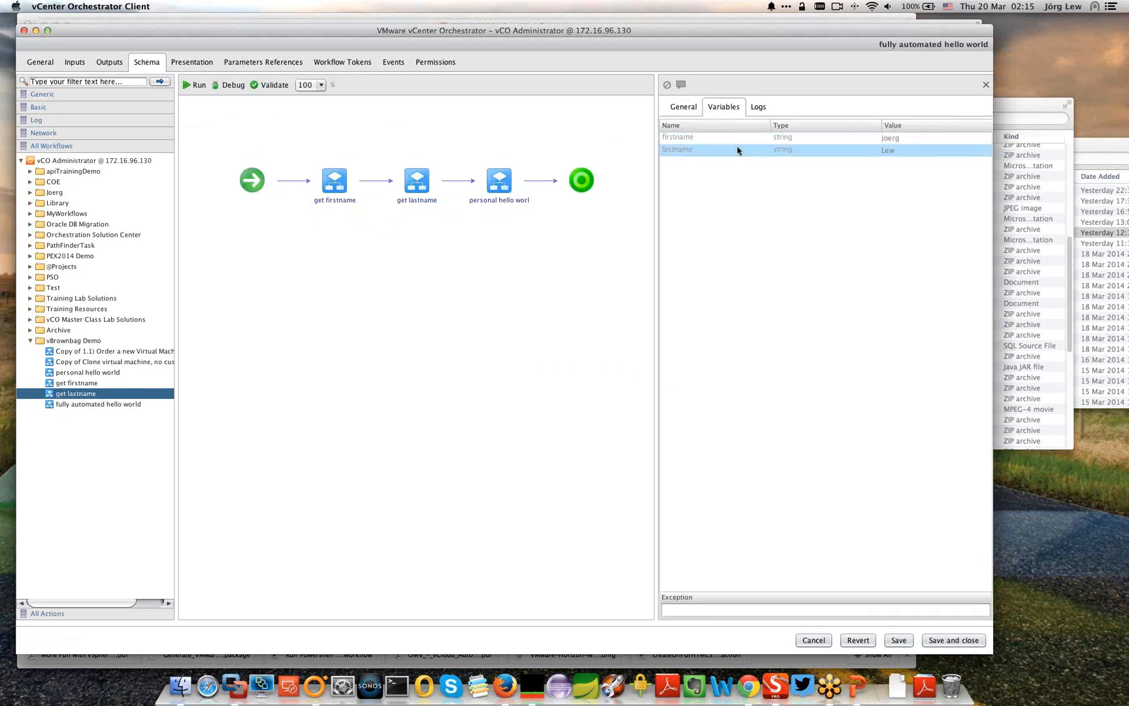
{"action": "left_click", "coordinate": [759, 108]}
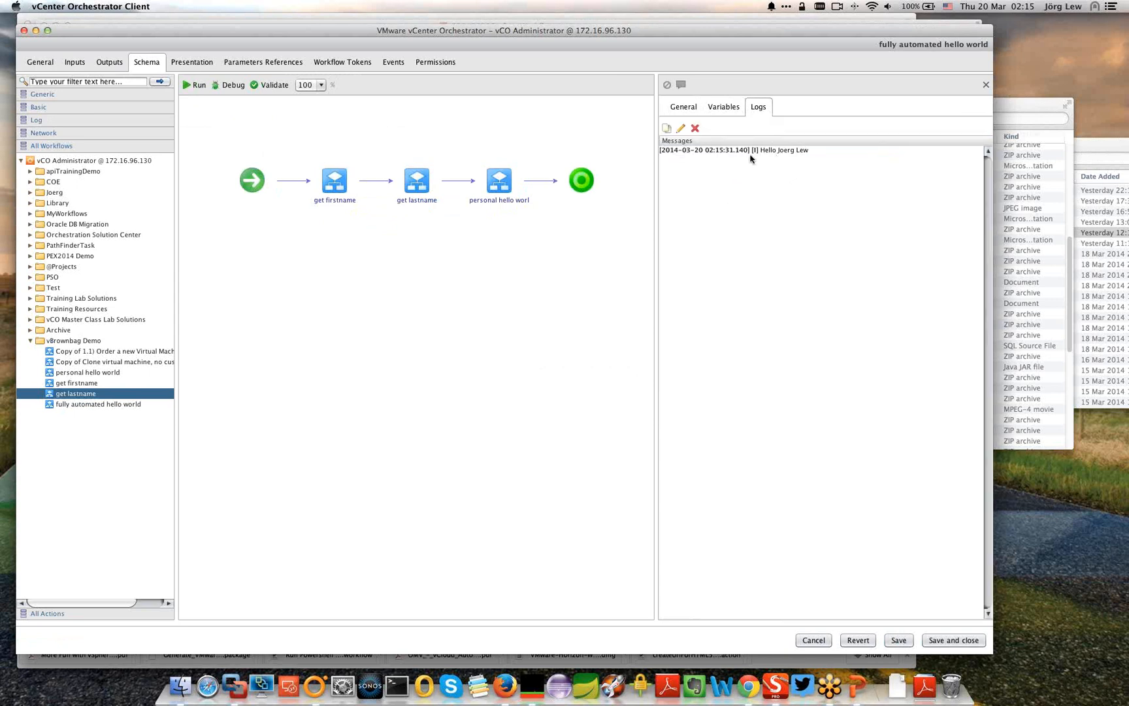
{"action": "mouse_move", "coordinate": [507, 192]}
Step: Set a breakpoint on the "get firstname" element and start the "fully automated hello world" workflow in debug mode
{"action": "right_click", "coordinate": [332, 182]}
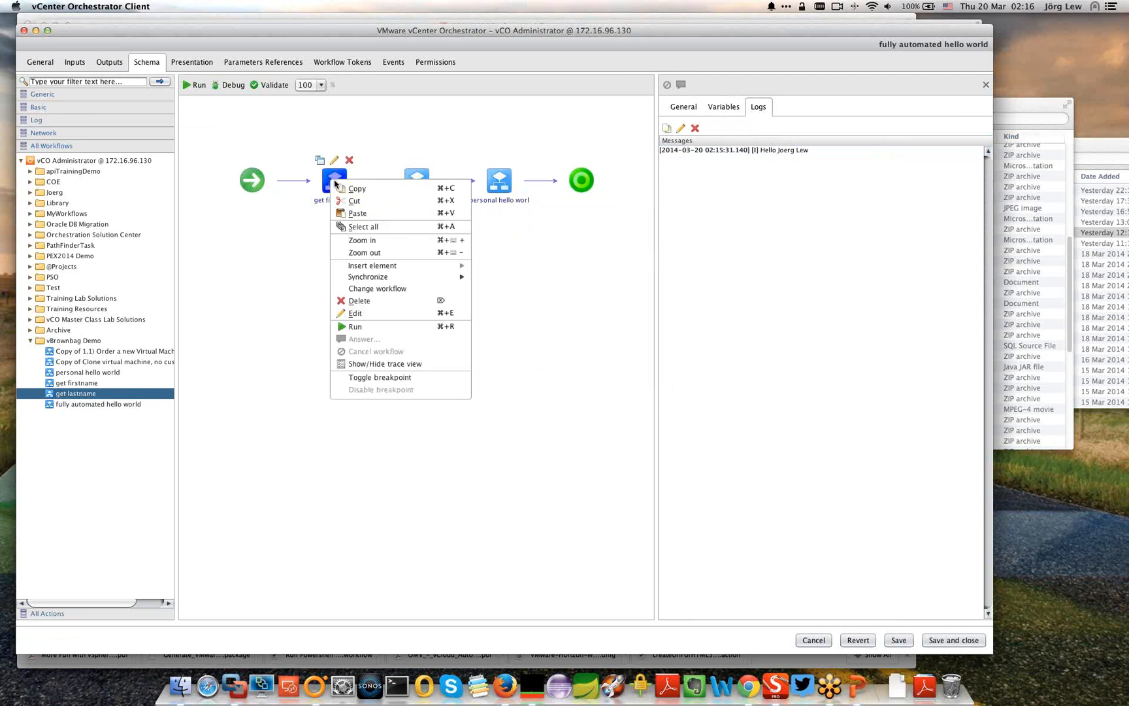
{"action": "left_click", "coordinate": [364, 377]}
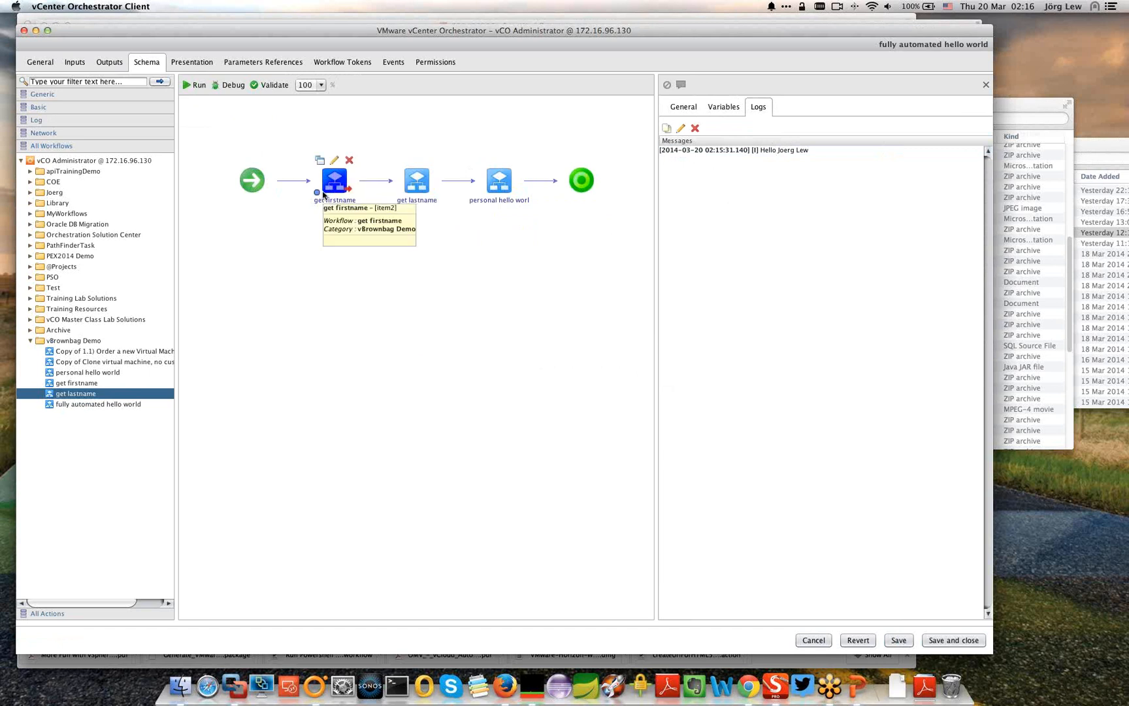
{"action": "left_click", "coordinate": [228, 86]}
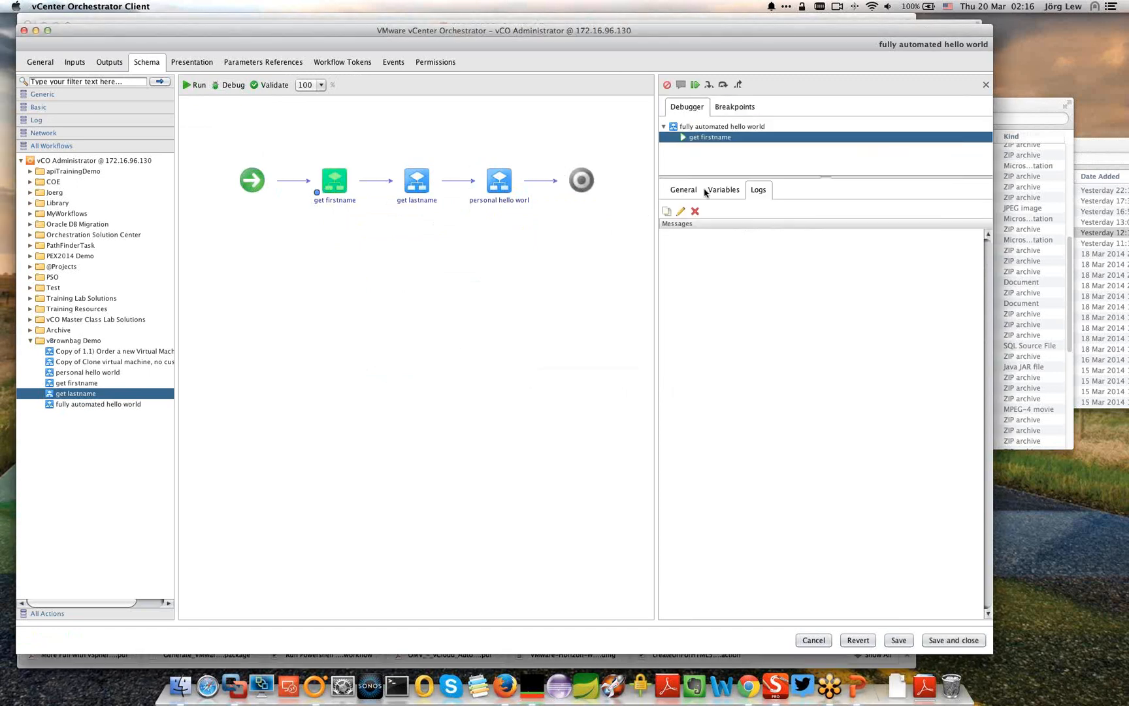
Step: Examine the suspended run's general details and variables, and compare them with the attributes defined for the workflow
{"action": "left_click", "coordinate": [684, 189]}
{"action": "mouse_move", "coordinate": [334, 177]}
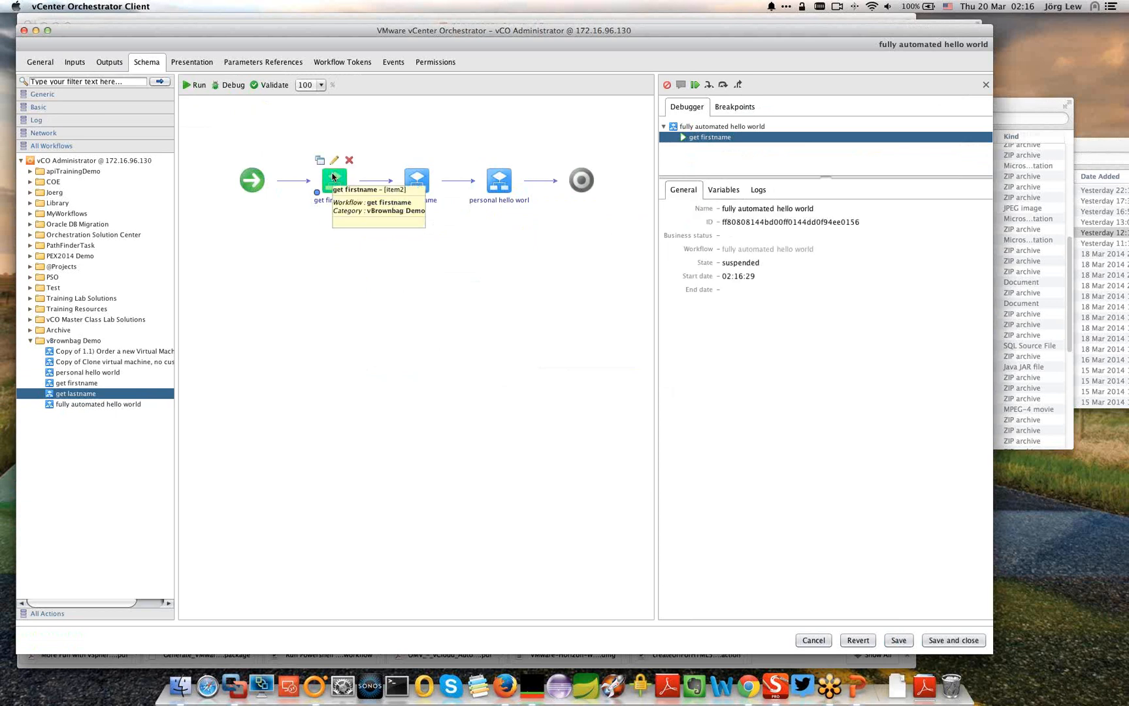
{"action": "left_click", "coordinate": [723, 190]}
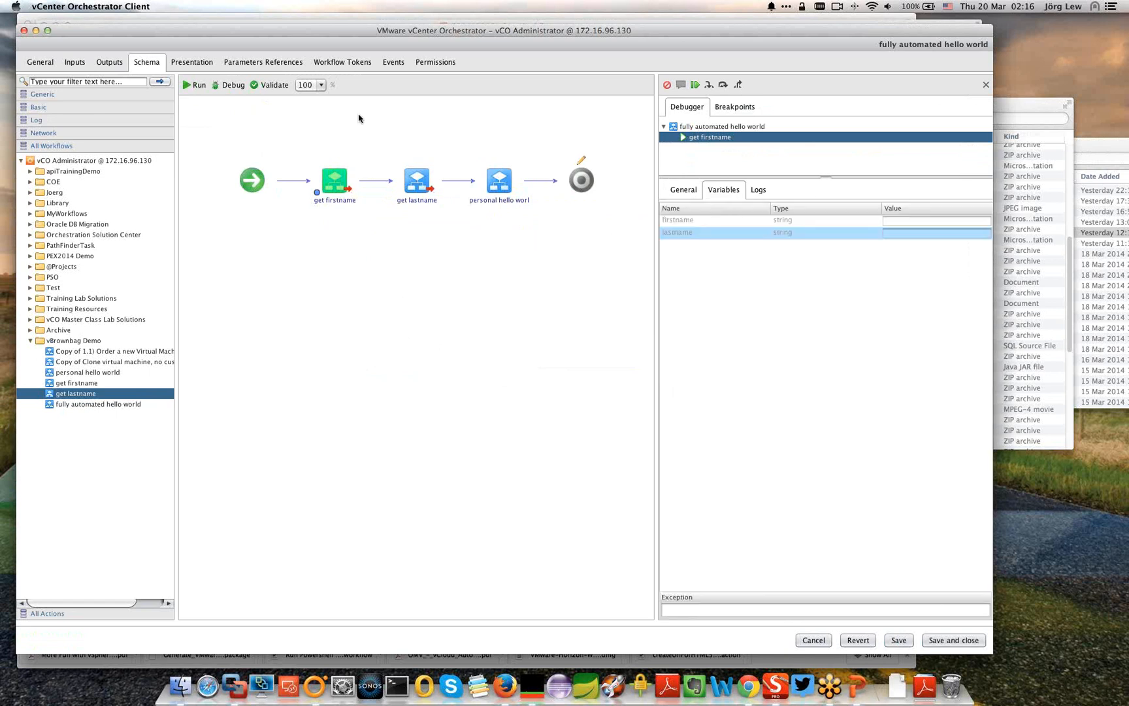
{"action": "left_click", "coordinate": [83, 63]}
{"action": "left_click", "coordinate": [107, 64]}
{"action": "left_click", "coordinate": [84, 63]}
{"action": "left_click", "coordinate": [55, 64]}
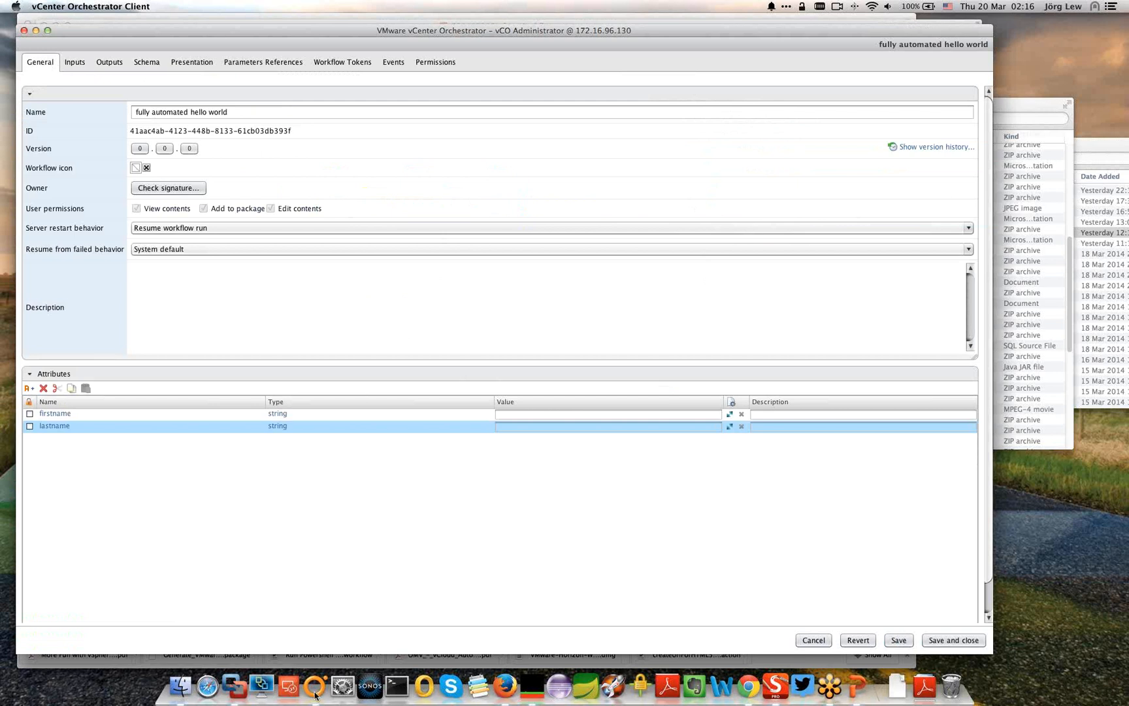
{"action": "left_click", "coordinate": [145, 63]}
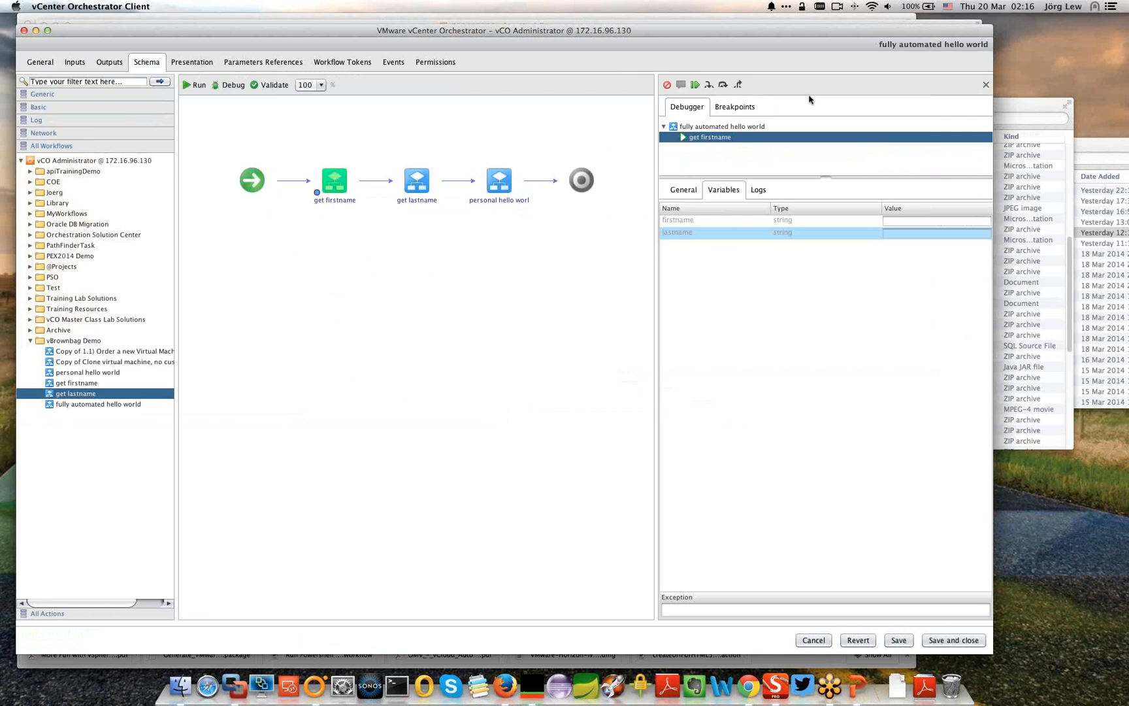
Step: Step through the scriptable task inside "get firstname" and on to the "personal hello world" element, checking the variable values
{"action": "left_click", "coordinate": [708, 87]}
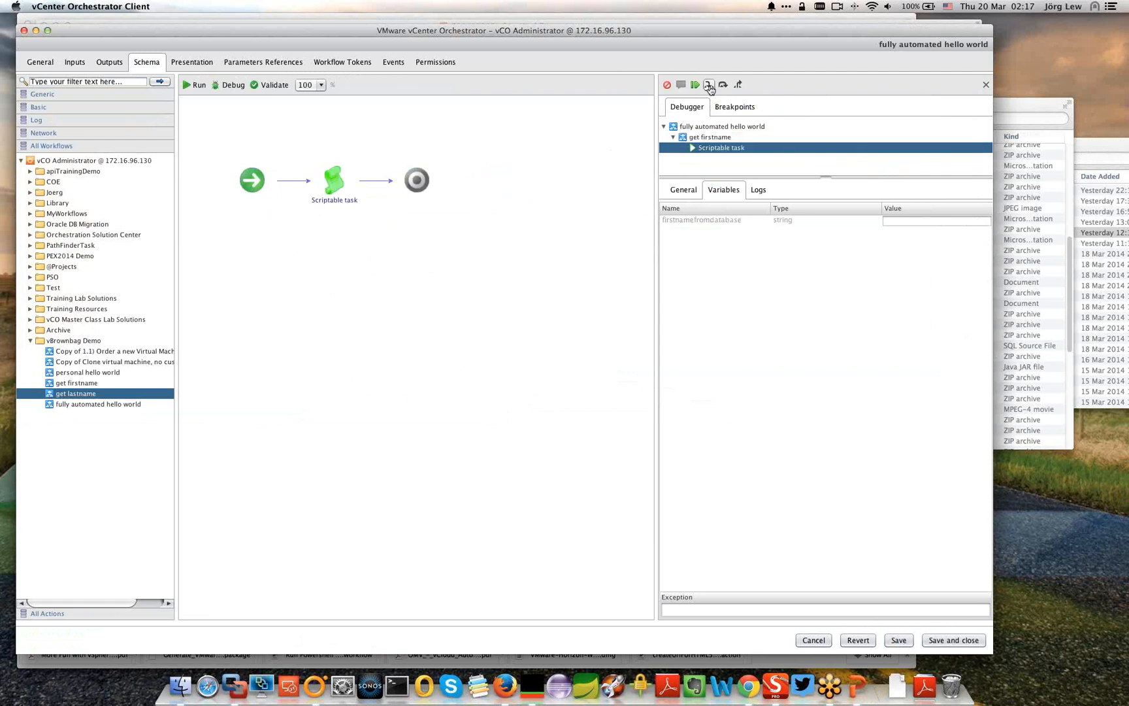
{"action": "left_click", "coordinate": [709, 86]}
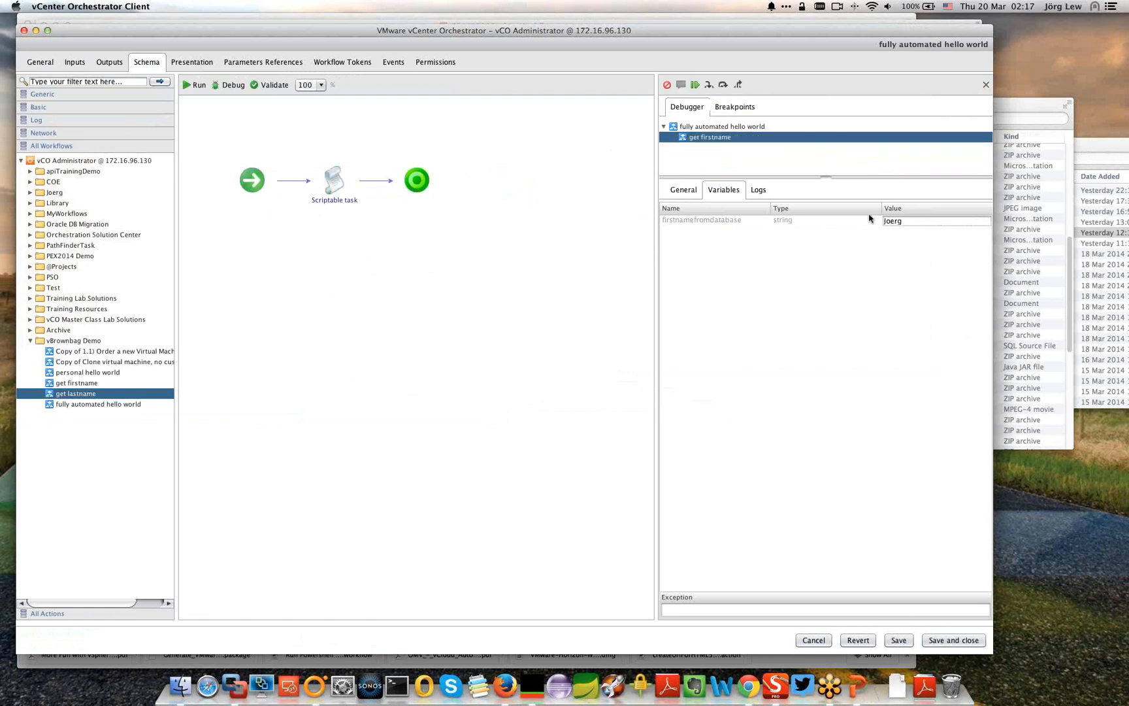
{"action": "left_click", "coordinate": [709, 85]}
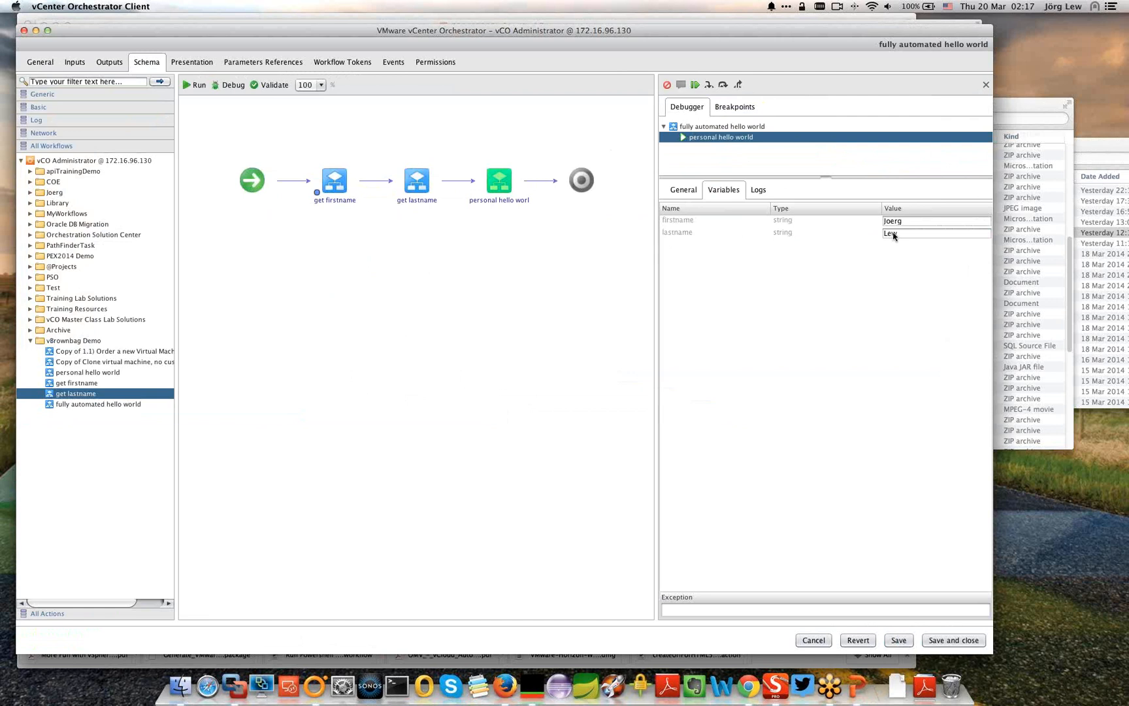
{"action": "mouse_move", "coordinate": [500, 185]}
Step: Step into "personal hello world" and through its three scriptable tasks while watching the variables
{"action": "left_click", "coordinate": [709, 86]}
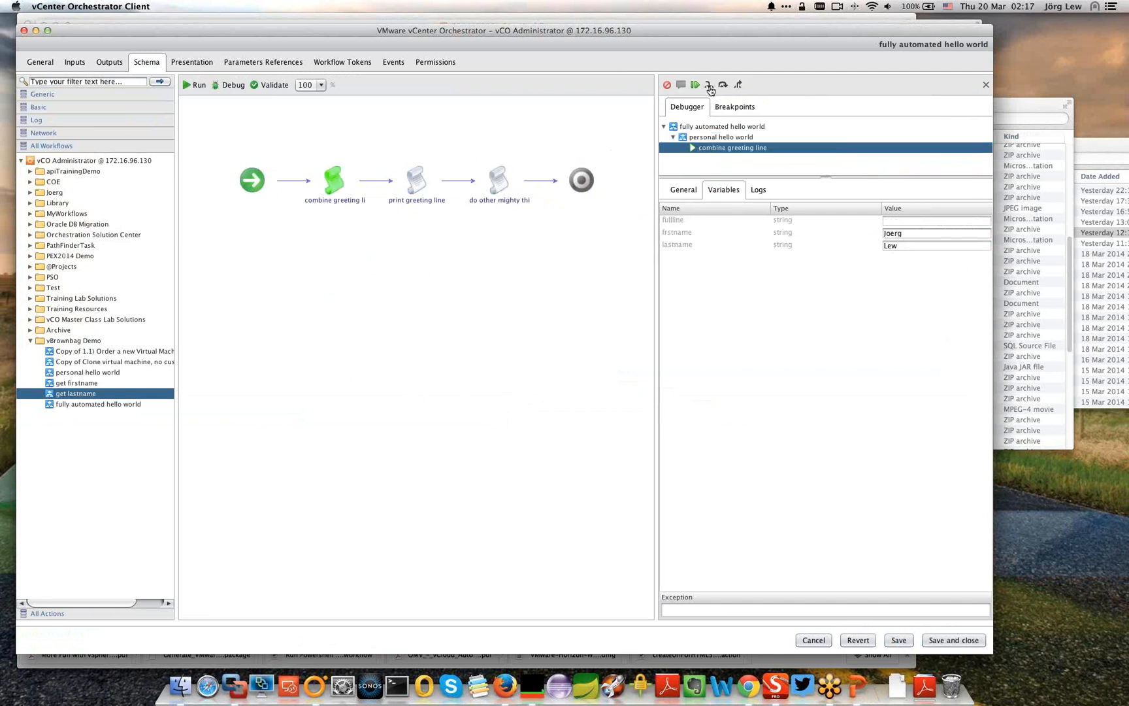
{"action": "left_click", "coordinate": [710, 90]}
{"action": "left_click", "coordinate": [711, 90]}
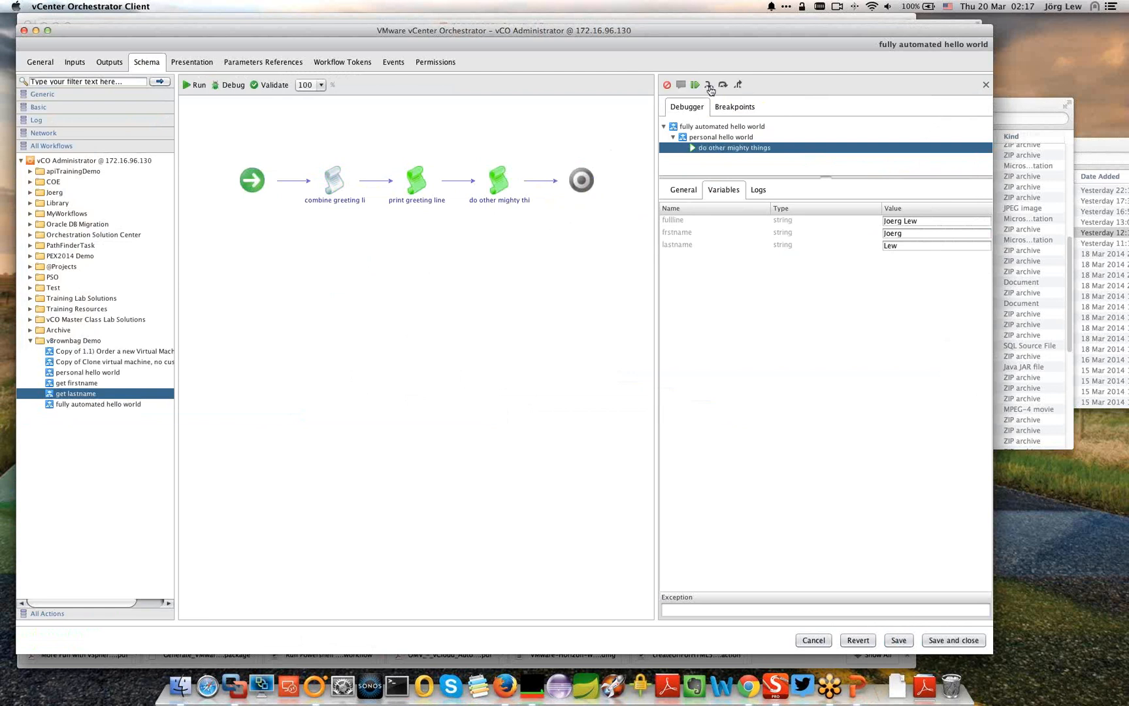
{"action": "left_click", "coordinate": [767, 196]}
{"action": "left_click", "coordinate": [741, 197]}
{"action": "left_click", "coordinate": [709, 89]}
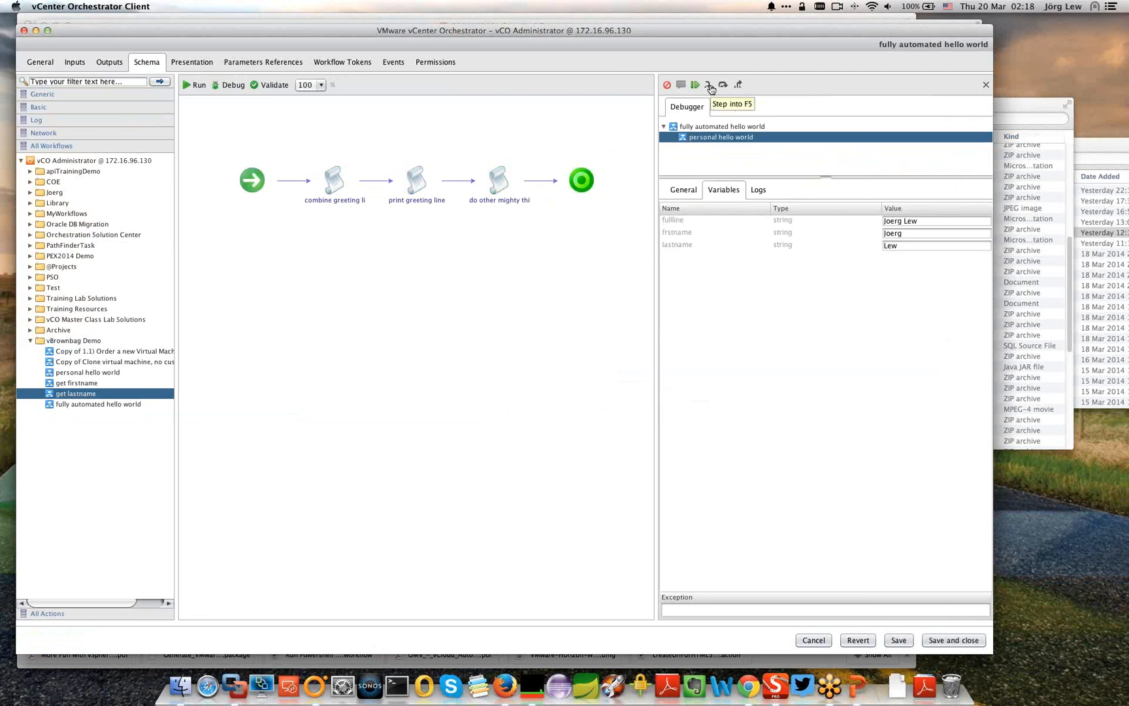
Step: Step out to the parent workflow, finish the debug run and check its log messages
{"action": "left_click", "coordinate": [710, 89]}
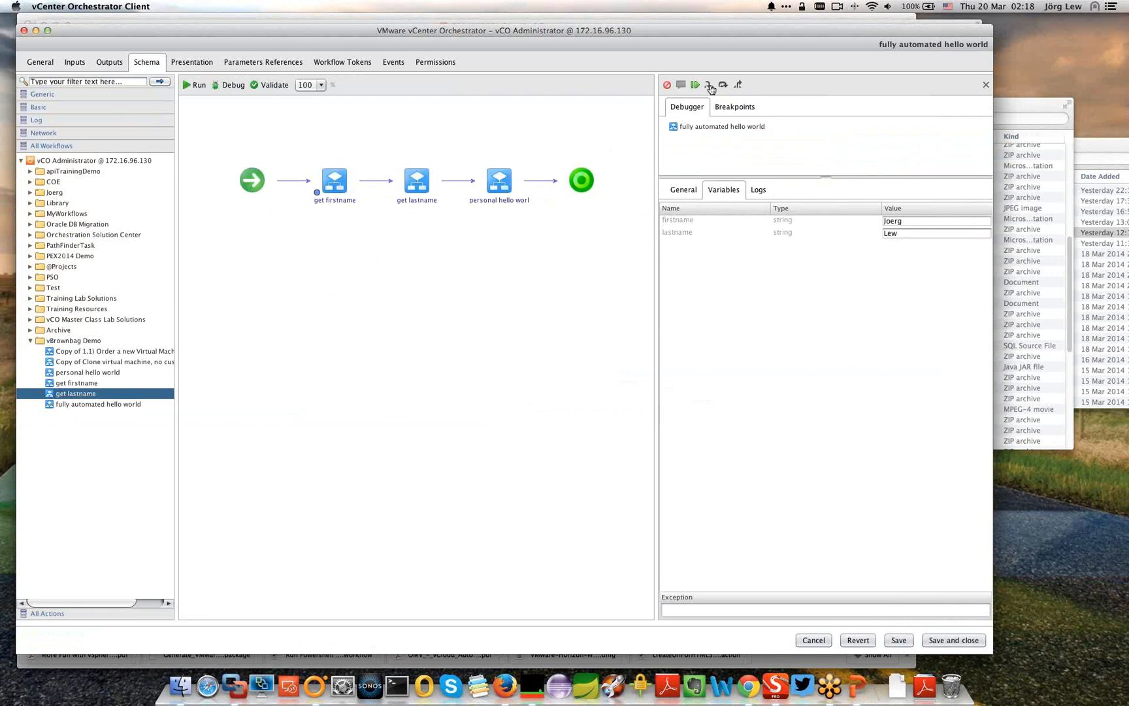
{"action": "left_click", "coordinate": [711, 85]}
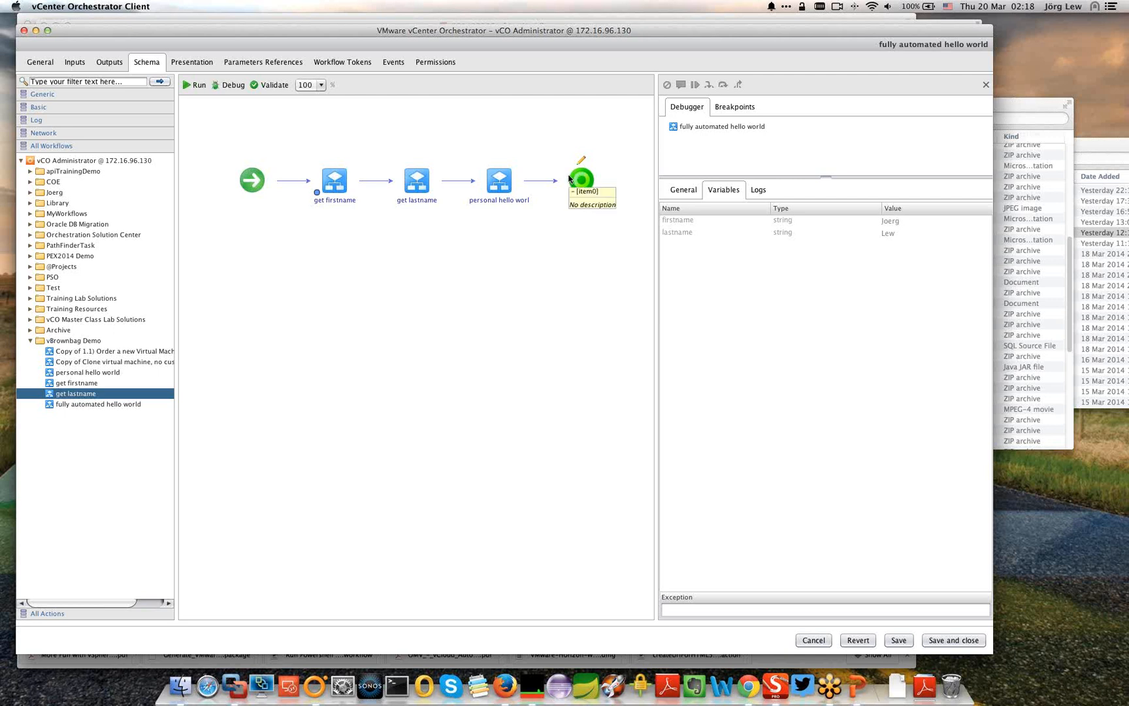
{"action": "left_click", "coordinate": [762, 193]}
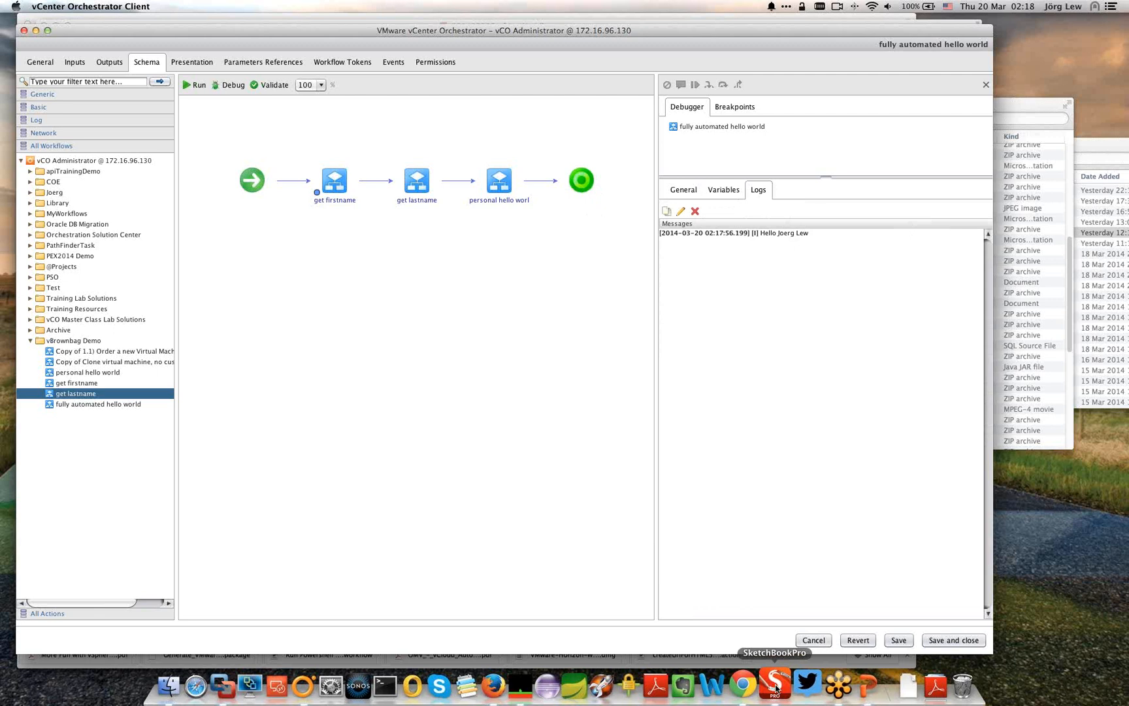
Step: Switch to SketchBook Pro and sketch a start circle connected to a "get 1st name" box and a second box
{"action": "left_click", "coordinate": [775, 689]}
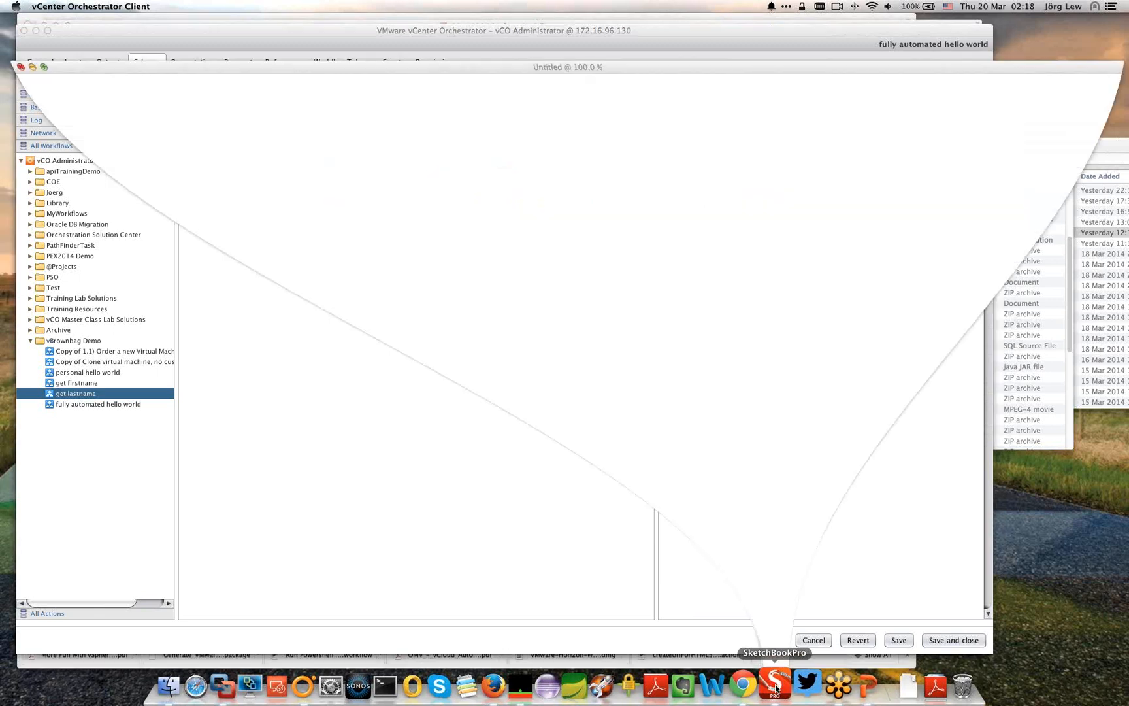
{"action": "mouse_move", "coordinate": [117, 223]}
{"action": "left_mouse_down"}
{"action": "mouse_move", "coordinate": [180, 222]}
{"action": "mouse_move", "coordinate": [177, 238]}
{"action": "left_mouse_up"}
{"action": "left_click_drag", "start_coordinate": [179, 237], "coordinate": [235, 236]}
{"action": "mouse_move", "coordinate": [177, 205]}
{"action": "left_mouse_down"}
{"action": "mouse_move", "coordinate": [243, 205]}
{"action": "mouse_move", "coordinate": [242, 237]}
{"action": "mouse_move", "coordinate": [174, 257]}
{"action": "left_mouse_up"}
{"action": "left_click_drag", "start_coordinate": [185, 248], "coordinate": [196, 254]}
{"action": "left_click_drag", "start_coordinate": [191, 247], "coordinate": [212, 253]}
{"action": "left_click_drag", "start_coordinate": [222, 239], "coordinate": [233, 253]}
{"action": "mouse_move", "coordinate": [238, 246]}
{"action": "left_mouse_down"}
{"action": "mouse_move", "coordinate": [267, 256]}
{"action": "mouse_move", "coordinate": [364, 223]}
{"action": "mouse_move", "coordinate": [366, 233]}
{"action": "mouse_move", "coordinate": [412, 240]}
{"action": "mouse_move", "coordinate": [424, 208]}
{"action": "mouse_move", "coordinate": [401, 244]}
{"action": "mouse_move", "coordinate": [432, 245]}
{"action": "mouse_move", "coordinate": [428, 205]}
{"action": "left_mouse_up"}
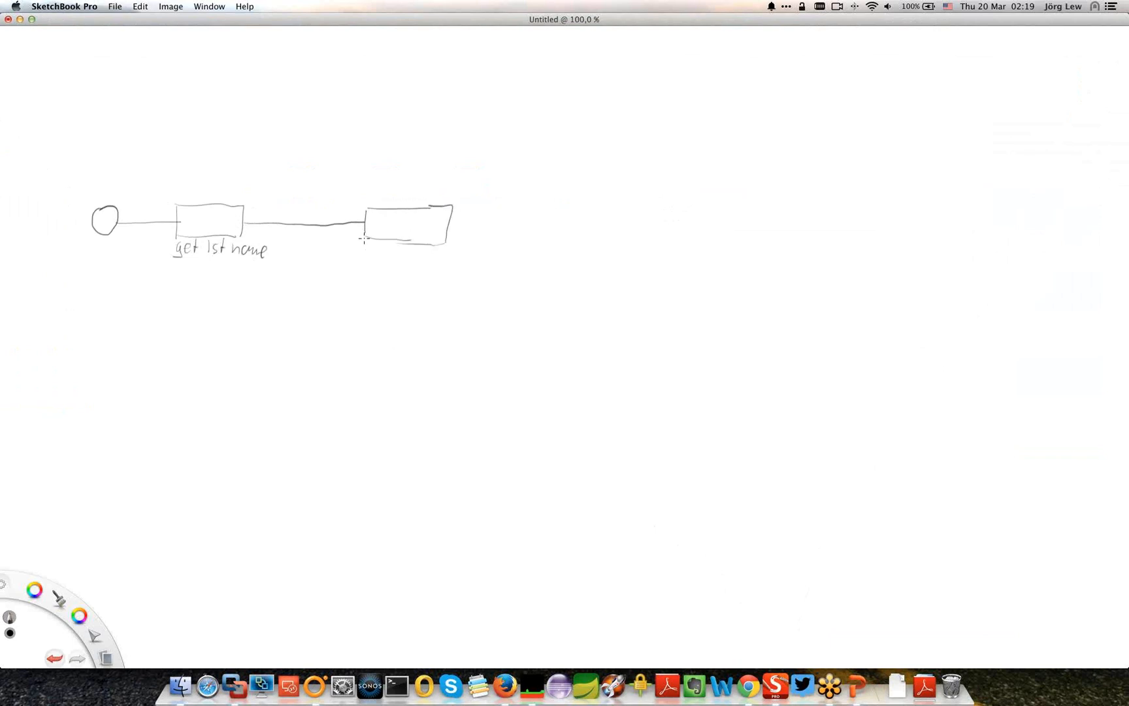
Step: Complete the sketched flow with the "get last name" label, a "personal hello world" box and an end circle, enclosed in a large frame
{"action": "mouse_move", "coordinate": [364, 245]}
{"action": "left_mouse_down"}
{"action": "mouse_move", "coordinate": [433, 257]}
{"action": "mouse_move", "coordinate": [504, 223]}
{"action": "mouse_move", "coordinate": [592, 234]}
{"action": "mouse_move", "coordinate": [535, 244]}
{"action": "mouse_move", "coordinate": [532, 257]}
{"action": "mouse_move", "coordinate": [586, 250]}
{"action": "mouse_move", "coordinate": [549, 280]}
{"action": "mouse_move", "coordinate": [573, 268]}
{"action": "mouse_move", "coordinate": [580, 275]}
{"action": "mouse_move", "coordinate": [556, 293]}
{"action": "mouse_move", "coordinate": [573, 294]}
{"action": "left_mouse_up"}
{"action": "left_click_drag", "start_coordinate": [582, 289], "coordinate": [583, 279]}
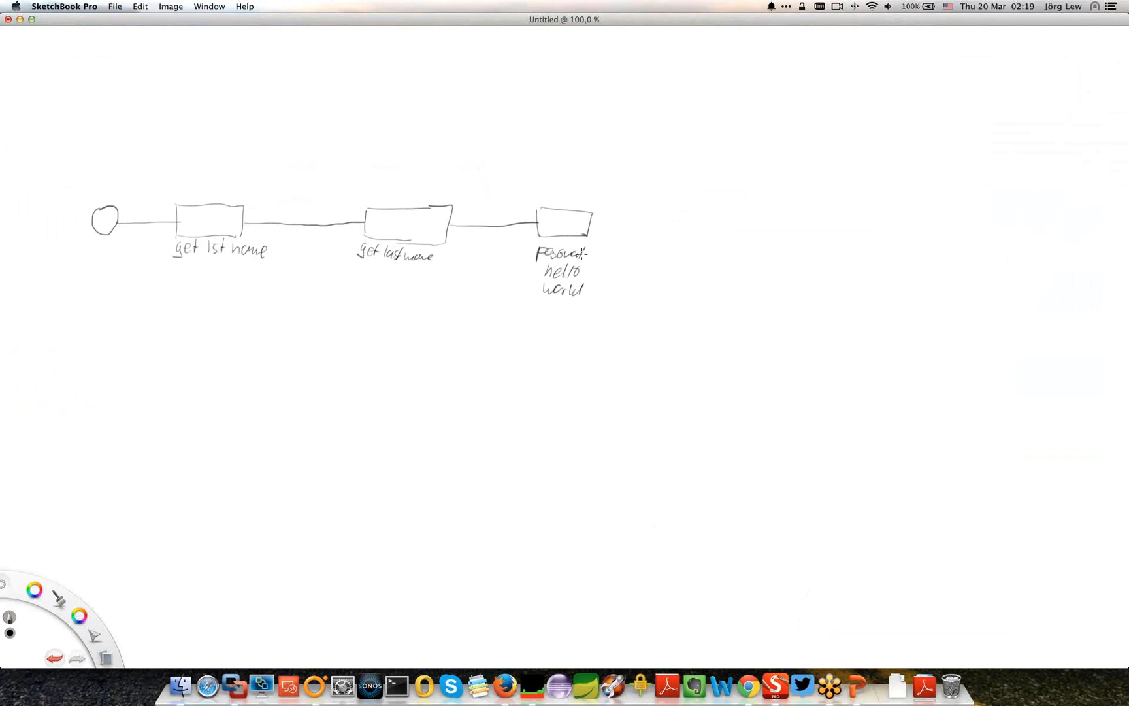
{"action": "mouse_move", "coordinate": [592, 227]}
{"action": "left_mouse_down"}
{"action": "mouse_move", "coordinate": [674, 230]}
{"action": "mouse_move", "coordinate": [665, 216]}
{"action": "left_mouse_up"}
{"action": "left_click", "coordinate": [659, 231]}
{"action": "mouse_move", "coordinate": [61, 166]}
{"action": "left_mouse_down"}
{"action": "mouse_move", "coordinate": [46, 378]}
{"action": "mouse_move", "coordinate": [360, 408]}
{"action": "mouse_move", "coordinate": [736, 396]}
{"action": "mouse_move", "coordinate": [779, 370]}
{"action": "mouse_move", "coordinate": [794, 150]}
{"action": "mouse_move", "coordinate": [577, 111]}
{"action": "mouse_move", "coordinate": [164, 124]}
{"action": "mouse_move", "coordinate": [74, 133]}
{"action": "mouse_move", "coordinate": [61, 180]}
{"action": "left_mouse_up"}
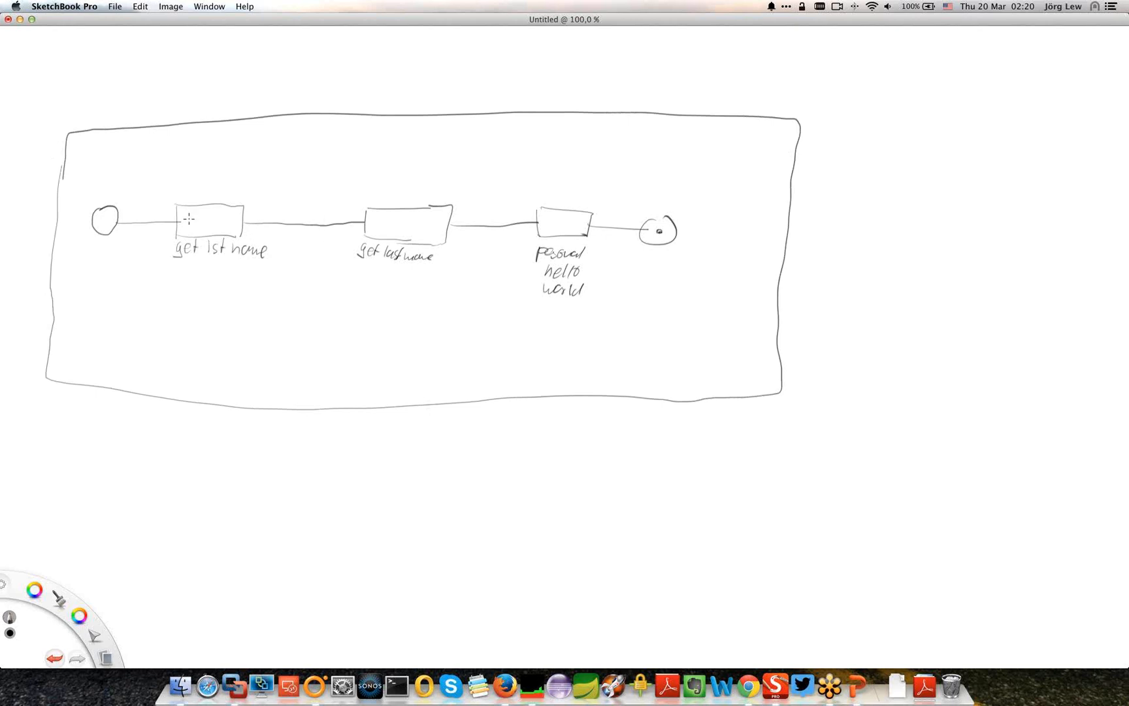
Step: Sketch a small nested workflow with start, task and end symbols inside each of the three boxes
{"action": "left_click_drag", "start_coordinate": [186, 217], "coordinate": [234, 219]}
{"action": "mouse_move", "coordinate": [377, 220]}
{"action": "left_mouse_down"}
{"action": "mouse_move", "coordinate": [377, 229]}
{"action": "mouse_move", "coordinate": [432, 224]}
{"action": "left_mouse_up"}
{"action": "left_click_drag", "start_coordinate": [542, 219], "coordinate": [556, 228]}
{"action": "left_click_drag", "start_coordinate": [561, 223], "coordinate": [586, 225]}
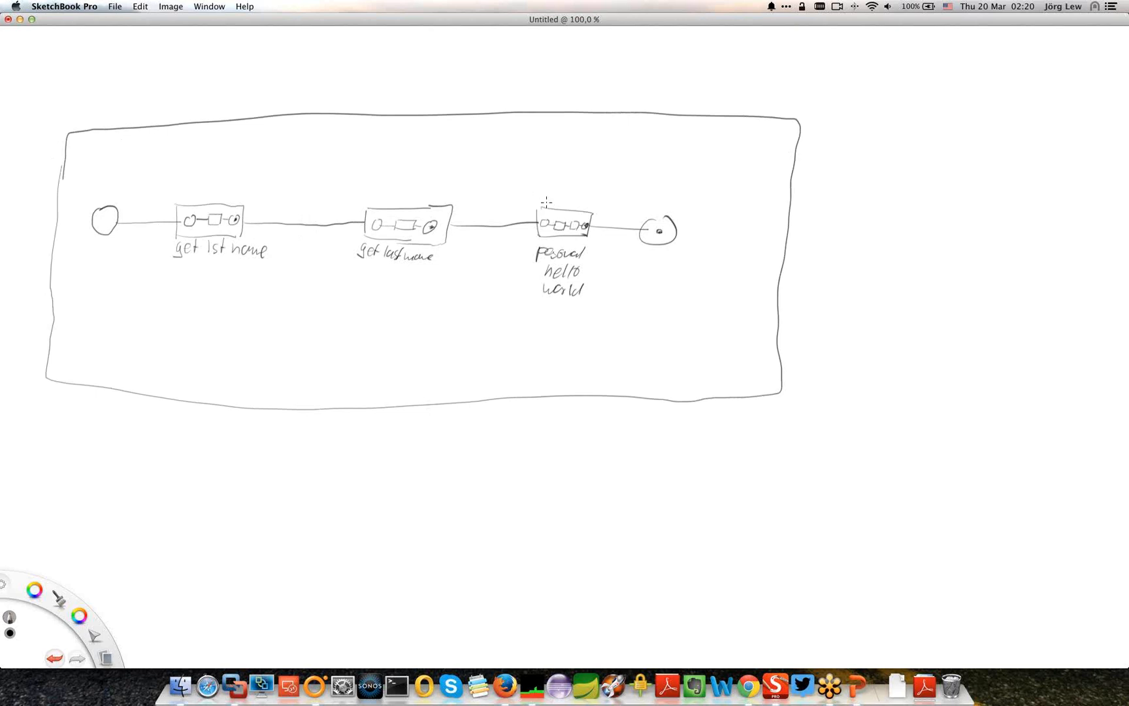
Step: Draw two input slots labelled "IN" on the "personal hello world" box and an output slot on each of the two name boxes
{"action": "mouse_move", "coordinate": [548, 199]}
{"action": "left_mouse_down"}
{"action": "mouse_move", "coordinate": [547, 209]}
{"action": "mouse_move", "coordinate": [580, 202]}
{"action": "mouse_move", "coordinate": [590, 221]}
{"action": "mouse_move", "coordinate": [603, 208]}
{"action": "left_mouse_up"}
{"action": "left_click_drag", "start_coordinate": [608, 201], "coordinate": [600, 211]}
{"action": "left_click_drag", "start_coordinate": [229, 236], "coordinate": [241, 238]}
{"action": "mouse_move", "coordinate": [428, 247]}
{"action": "left_mouse_down"}
{"action": "mouse_move", "coordinate": [430, 236]}
{"action": "mouse_move", "coordinate": [437, 250]}
{"action": "left_mouse_up"}
Step: Write "Attributes" above the frame and draw two attribute boxes on its upper edge
{"action": "left_click_drag", "start_coordinate": [164, 98], "coordinate": [158, 111]}
{"action": "left_click_drag", "start_coordinate": [165, 98], "coordinate": [177, 111]}
{"action": "mouse_move", "coordinate": [183, 112]}
{"action": "left_mouse_down"}
{"action": "mouse_move", "coordinate": [190, 103]}
{"action": "mouse_move", "coordinate": [196, 111]}
{"action": "left_mouse_up"}
{"action": "left_click_drag", "start_coordinate": [202, 90], "coordinate": [218, 111]}
{"action": "mouse_move", "coordinate": [223, 95]}
{"action": "left_mouse_down"}
{"action": "mouse_move", "coordinate": [221, 112]}
{"action": "mouse_move", "coordinate": [226, 103]}
{"action": "left_mouse_up"}
{"action": "mouse_move", "coordinate": [227, 108]}
{"action": "left_mouse_down"}
{"action": "mouse_move", "coordinate": [303, 99]}
{"action": "mouse_move", "coordinate": [302, 126]}
{"action": "mouse_move", "coordinate": [398, 100]}
{"action": "mouse_move", "coordinate": [389, 129]}
{"action": "left_mouse_up"}
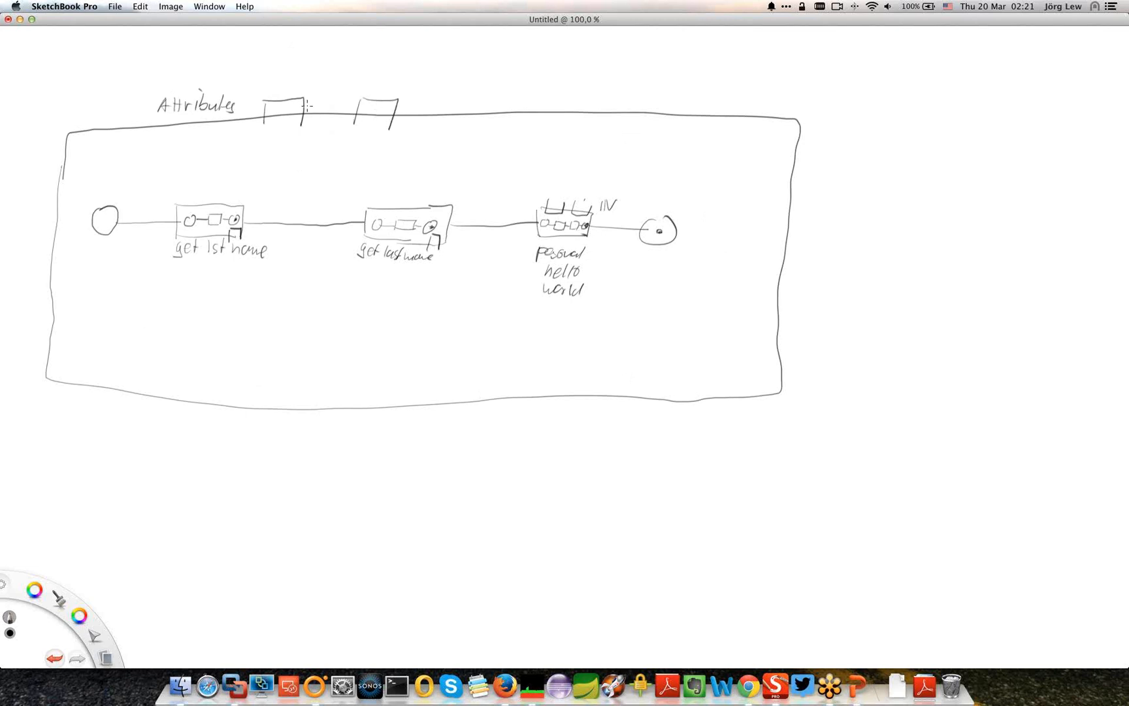
Step: Label the two attribute boxes "first" and "last"
{"action": "left_click_drag", "start_coordinate": [273, 73], "coordinate": [269, 88]}
{"action": "left_click_drag", "start_coordinate": [265, 81], "coordinate": [275, 79]}
{"action": "mouse_move", "coordinate": [276, 88]}
{"action": "left_mouse_down"}
{"action": "mouse_move", "coordinate": [283, 78]}
{"action": "mouse_move", "coordinate": [292, 88]}
{"action": "left_mouse_up"}
{"action": "left_click_drag", "start_coordinate": [287, 80], "coordinate": [381, 92]}
{"action": "left_click", "coordinate": [276, 70]}
{"action": "mouse_move", "coordinate": [389, 74]}
{"action": "left_mouse_down"}
{"action": "mouse_move", "coordinate": [386, 93]}
{"action": "mouse_move", "coordinate": [394, 80]}
{"action": "left_mouse_up"}
Step: Draw arrows from the two name outputs to their attributes and from both attributes to the inputs of "personal hello world"
{"action": "mouse_move", "coordinate": [233, 227]}
{"action": "left_mouse_down"}
{"action": "mouse_move", "coordinate": [265, 237]}
{"action": "mouse_move", "coordinate": [268, 134]}
{"action": "left_mouse_up"}
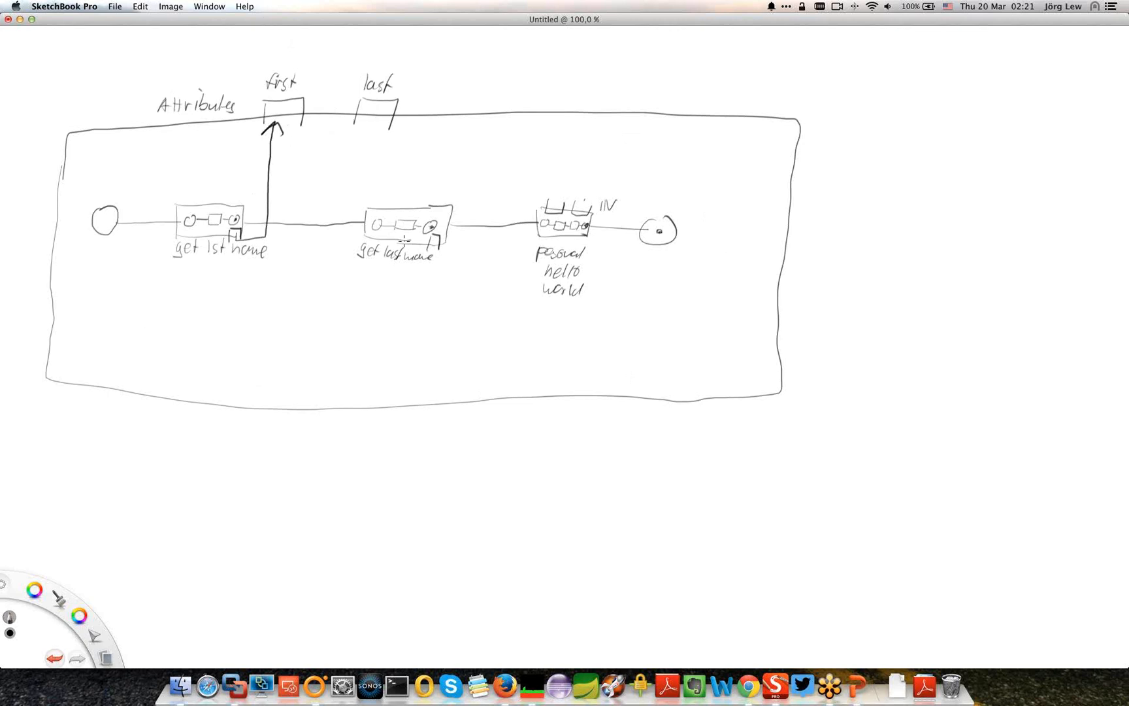
{"action": "mouse_move", "coordinate": [435, 243]}
{"action": "left_mouse_down"}
{"action": "mouse_move", "coordinate": [451, 256]}
{"action": "mouse_move", "coordinate": [467, 197]}
{"action": "mouse_move", "coordinate": [372, 172]}
{"action": "mouse_move", "coordinate": [366, 119]}
{"action": "mouse_move", "coordinate": [375, 130]}
{"action": "left_mouse_up"}
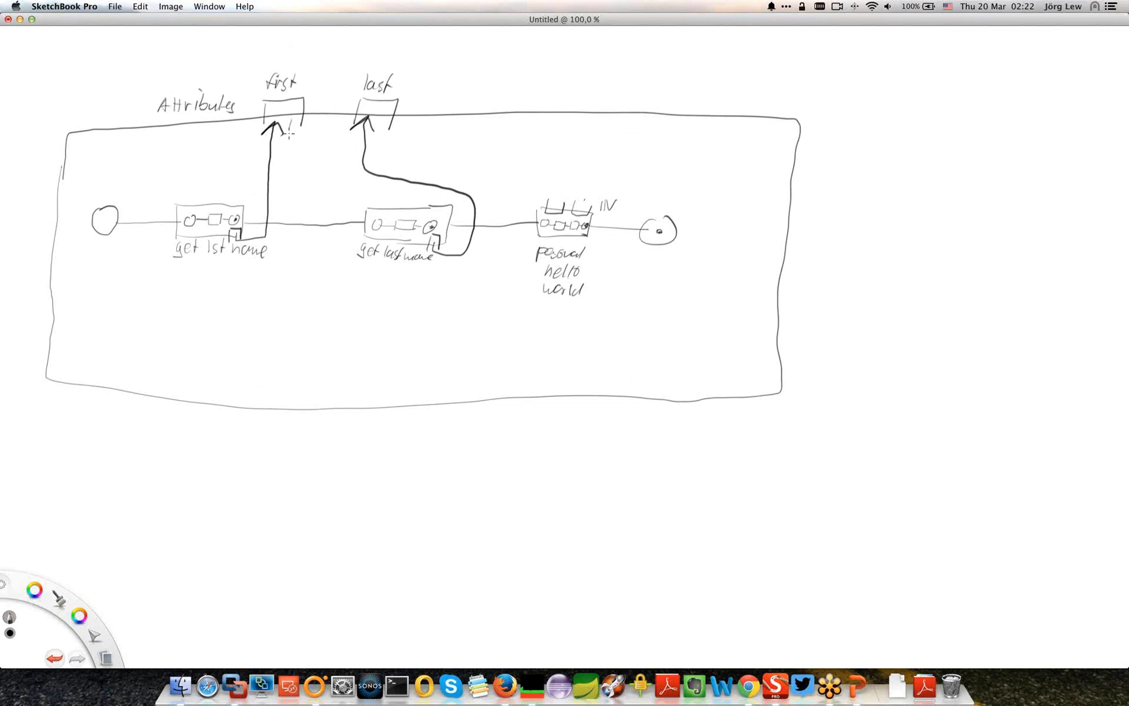
{"action": "mouse_move", "coordinate": [289, 144]}
{"action": "left_mouse_down"}
{"action": "mouse_move", "coordinate": [405, 194]}
{"action": "mouse_move", "coordinate": [438, 179]}
{"action": "mouse_move", "coordinate": [560, 190]}
{"action": "mouse_move", "coordinate": [555, 207]}
{"action": "left_mouse_up"}
{"action": "mouse_move", "coordinate": [379, 122]}
{"action": "left_mouse_down"}
{"action": "mouse_move", "coordinate": [379, 138]}
{"action": "mouse_move", "coordinate": [421, 160]}
{"action": "mouse_move", "coordinate": [586, 179]}
{"action": "mouse_move", "coordinate": [579, 209]}
{"action": "left_mouse_up"}
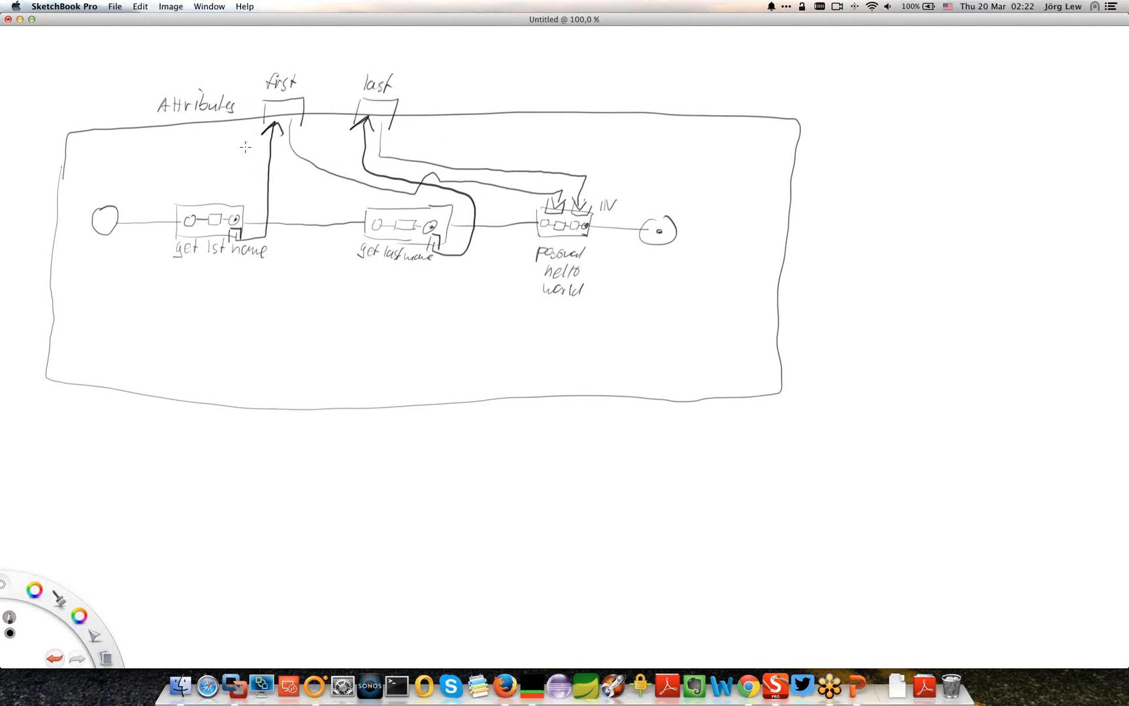
Step: Label the binding arrows "write" and "read", and mark the "get 1st name" output slot "OUT"
{"action": "left_click_drag", "start_coordinate": [251, 145], "coordinate": [281, 145]}
{"action": "left_click_drag", "start_coordinate": [268, 135], "coordinate": [275, 134]}
{"action": "mouse_move", "coordinate": [245, 227]}
{"action": "left_mouse_down"}
{"action": "mouse_move", "coordinate": [265, 230]}
{"action": "mouse_move", "coordinate": [263, 218]}
{"action": "left_mouse_up"}
{"action": "left_click_drag", "start_coordinate": [300, 154], "coordinate": [331, 158]}
{"action": "mouse_move", "coordinate": [349, 143]}
{"action": "left_mouse_down"}
{"action": "mouse_move", "coordinate": [367, 150]}
{"action": "mouse_move", "coordinate": [370, 137]}
{"action": "mouse_move", "coordinate": [376, 154]}
{"action": "mouse_move", "coordinate": [372, 128]}
{"action": "left_mouse_up"}
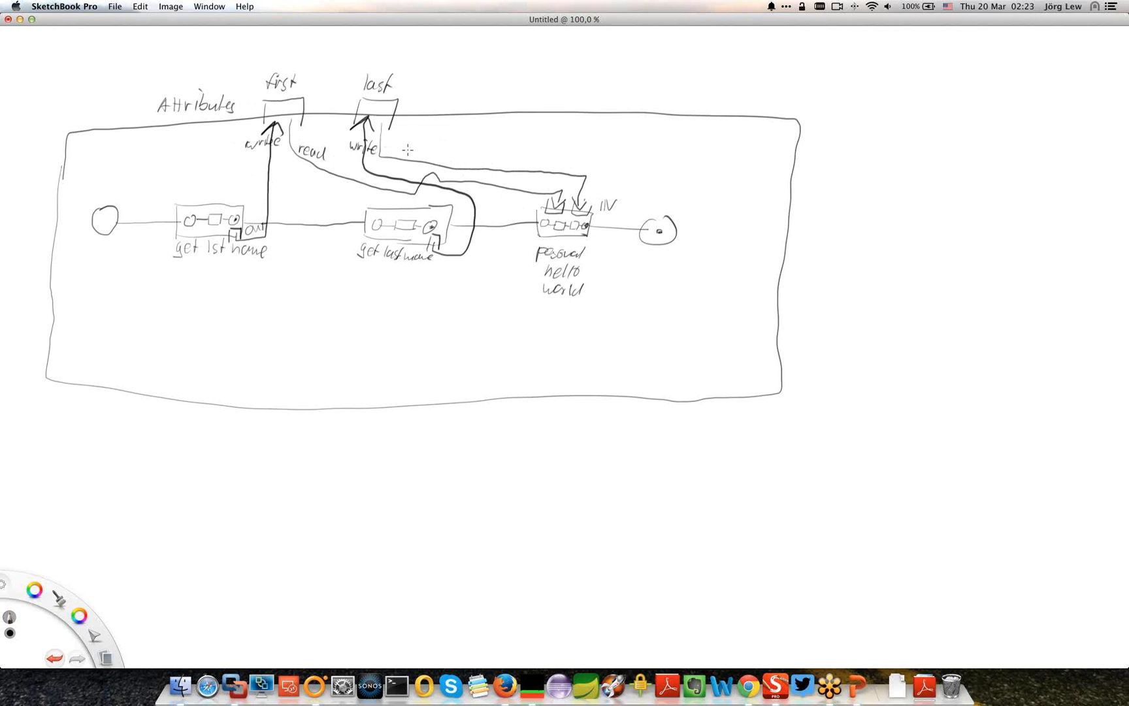
{"action": "left_click_drag", "start_coordinate": [425, 152], "coordinate": [456, 161]}
Step: Draw a timeline arrow below the frame running from "2:20am" to "2:25am"
{"action": "mouse_move", "coordinate": [51, 429]}
{"action": "left_mouse_down"}
{"action": "mouse_move", "coordinate": [50, 457]}
{"action": "mouse_move", "coordinate": [52, 444]}
{"action": "mouse_move", "coordinate": [157, 439]}
{"action": "mouse_move", "coordinate": [725, 454]}
{"action": "left_mouse_up"}
{"action": "mouse_move", "coordinate": [723, 435]}
{"action": "left_mouse_down"}
{"action": "mouse_move", "coordinate": [745, 451]}
{"action": "mouse_move", "coordinate": [727, 467]}
{"action": "left_mouse_up"}
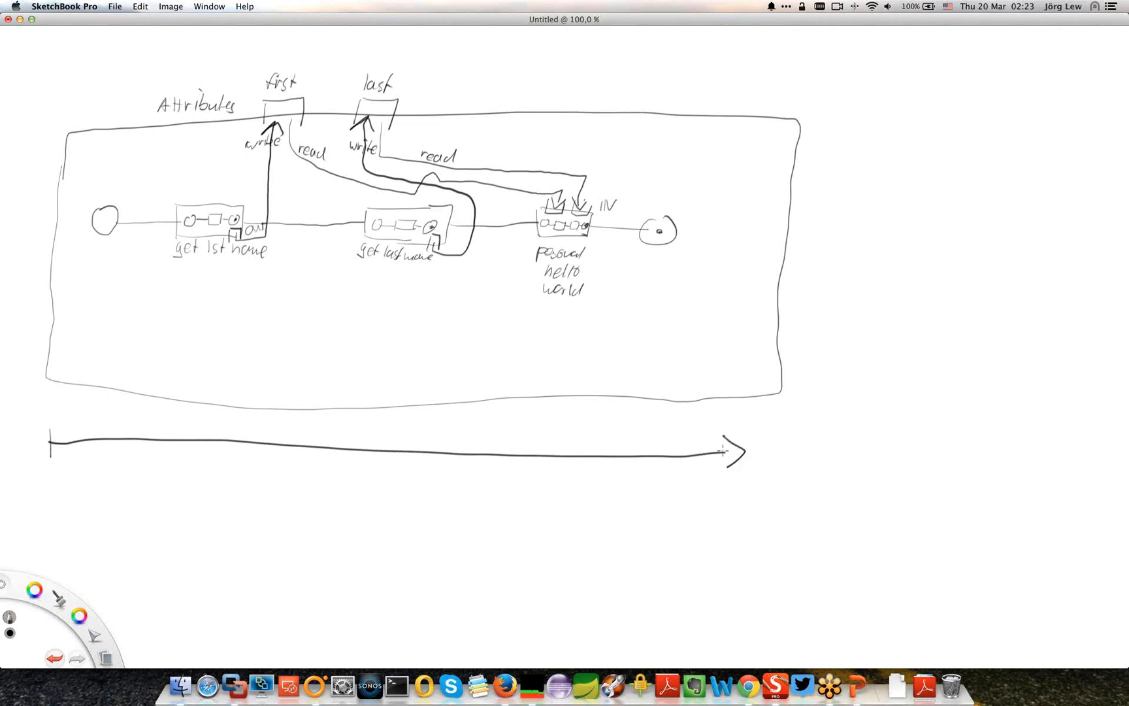
{"action": "left_click_drag", "start_coordinate": [36, 458], "coordinate": [95, 468]}
{"action": "left_click", "coordinate": [49, 461]}
{"action": "left_click", "coordinate": [50, 468]}
{"action": "mouse_move", "coordinate": [707, 478]}
{"action": "left_mouse_down"}
{"action": "mouse_move", "coordinate": [743, 491]}
{"action": "mouse_move", "coordinate": [754, 476]}
{"action": "mouse_move", "coordinate": [779, 494]}
{"action": "left_mouse_up"}
{"action": "left_click", "coordinate": [721, 481]}
{"action": "left_click", "coordinate": [721, 486]}
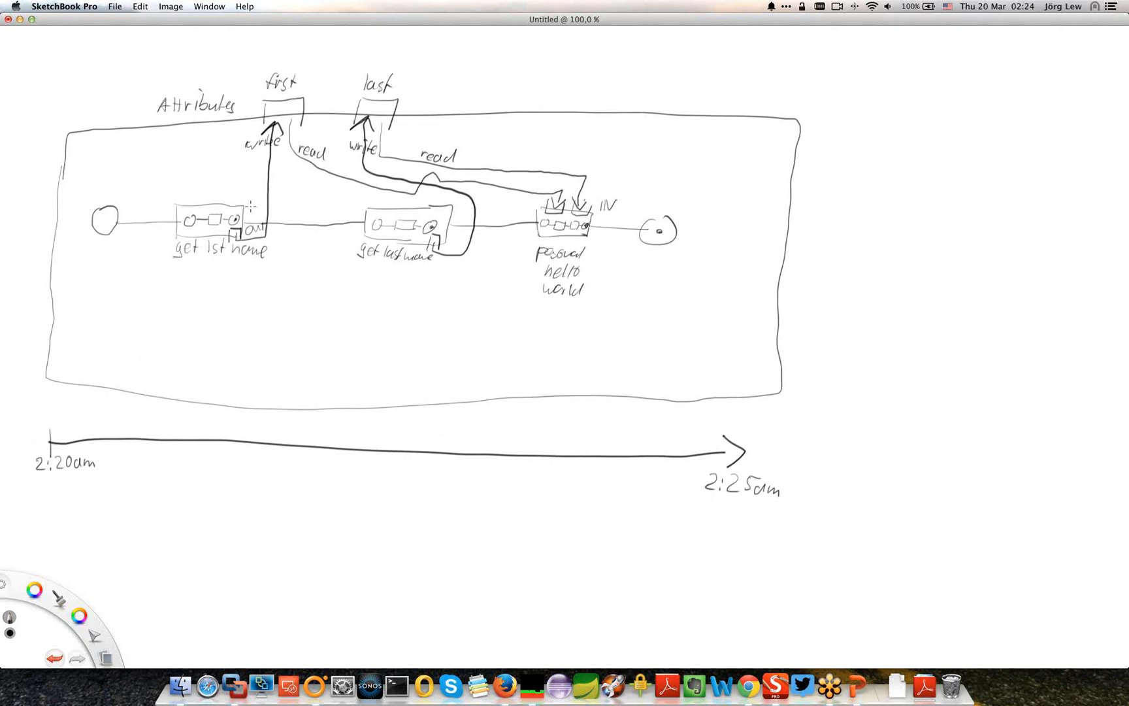
Step: Draw dashed lines from the three elements toward the timeline, an arrow at "get 1st name" and brackets around the attributes
{"action": "left_click_drag", "start_coordinate": [243, 279], "coordinate": [236, 431]}
{"action": "left_click_drag", "start_coordinate": [445, 270], "coordinate": [436, 444]}
{"action": "left_click_drag", "start_coordinate": [588, 297], "coordinate": [581, 395]}
{"action": "mouse_move", "coordinate": [241, 257]}
{"action": "left_mouse_down"}
{"action": "mouse_move", "coordinate": [239, 285]}
{"action": "mouse_move", "coordinate": [239, 264]}
{"action": "mouse_move", "coordinate": [230, 269]}
{"action": "mouse_move", "coordinate": [252, 276]}
{"action": "left_mouse_up"}
{"action": "left_click_drag", "start_coordinate": [157, 81], "coordinate": [151, 109]}
{"action": "left_click_drag", "start_coordinate": [408, 80], "coordinate": [418, 111]}
Step: Draw an arrow from the first timeline mark to a cylinder labelled "vCO Database"
{"action": "left_click_drag", "start_coordinate": [240, 448], "coordinate": [252, 491]}
{"action": "left_click_drag", "start_coordinate": [238, 470], "coordinate": [259, 479]}
{"action": "mouse_move", "coordinate": [247, 511]}
{"action": "left_mouse_down"}
{"action": "mouse_move", "coordinate": [335, 513]}
{"action": "mouse_move", "coordinate": [328, 550]}
{"action": "left_mouse_up"}
{"action": "left_click_drag", "start_coordinate": [338, 504], "coordinate": [333, 544]}
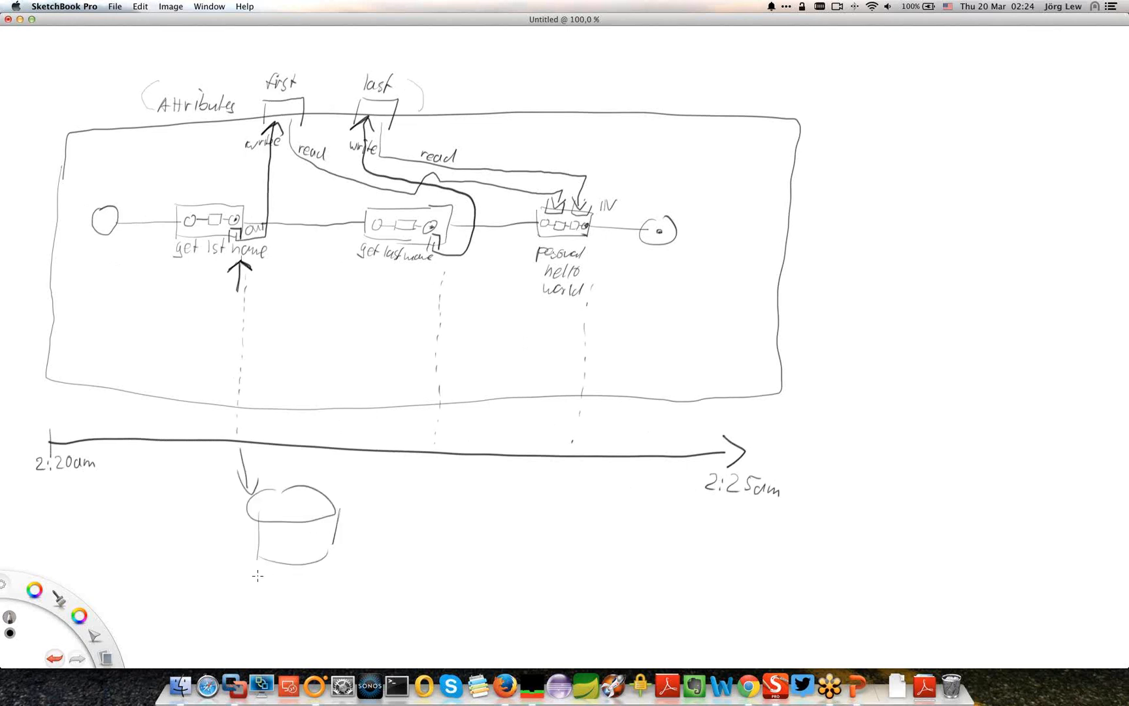
{"action": "left_click_drag", "start_coordinate": [254, 570], "coordinate": [287, 579]}
{"action": "mouse_move", "coordinate": [302, 574]}
{"action": "left_mouse_down"}
{"action": "mouse_move", "coordinate": [302, 587]}
{"action": "mouse_move", "coordinate": [311, 570]}
{"action": "mouse_move", "coordinate": [321, 588]}
{"action": "mouse_move", "coordinate": [338, 575]}
{"action": "mouse_move", "coordinate": [376, 584]}
{"action": "left_mouse_up"}
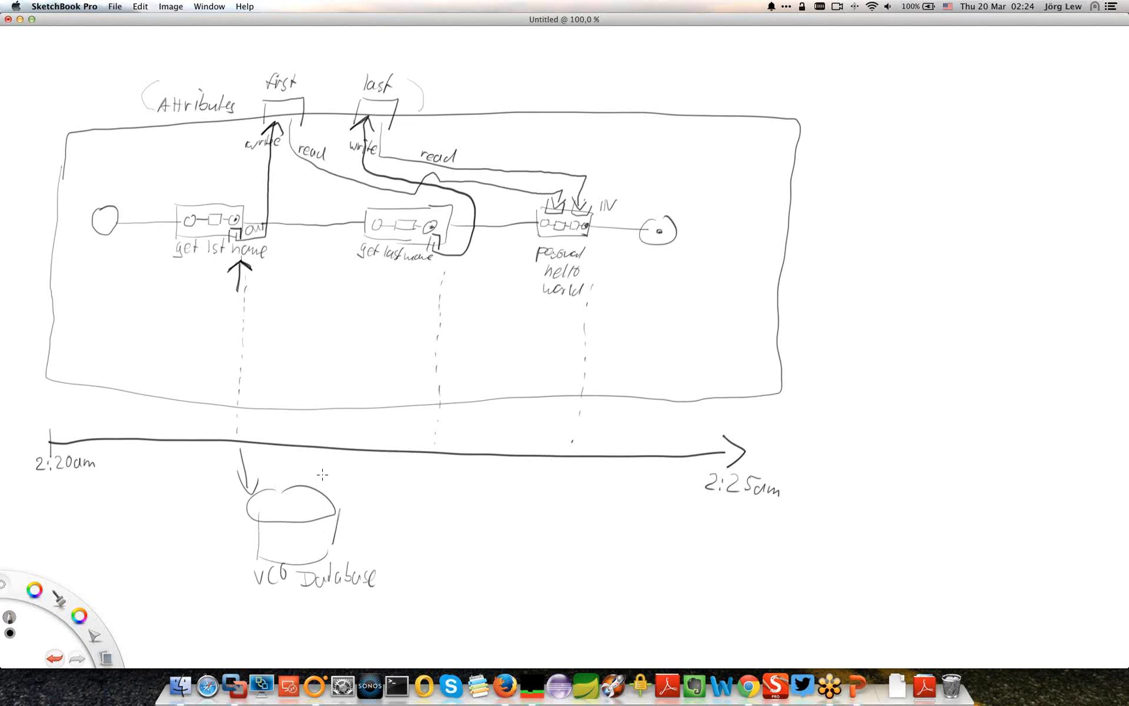
Step: Add an arrow out of the database, a dashed line before "get last name", a second arrow into the database and a stored record
{"action": "left_click_drag", "start_coordinate": [312, 484], "coordinate": [326, 450]}
{"action": "left_click_drag", "start_coordinate": [359, 271], "coordinate": [351, 376]}
{"action": "mouse_move", "coordinate": [430, 451]}
{"action": "left_mouse_down"}
{"action": "mouse_move", "coordinate": [343, 504]}
{"action": "mouse_move", "coordinate": [370, 507]}
{"action": "left_mouse_up"}
{"action": "mouse_move", "coordinate": [284, 531]}
{"action": "left_mouse_down"}
{"action": "mouse_move", "coordinate": [291, 556]}
{"action": "mouse_move", "coordinate": [307, 530]}
{"action": "mouse_move", "coordinate": [312, 547]}
{"action": "left_mouse_up"}
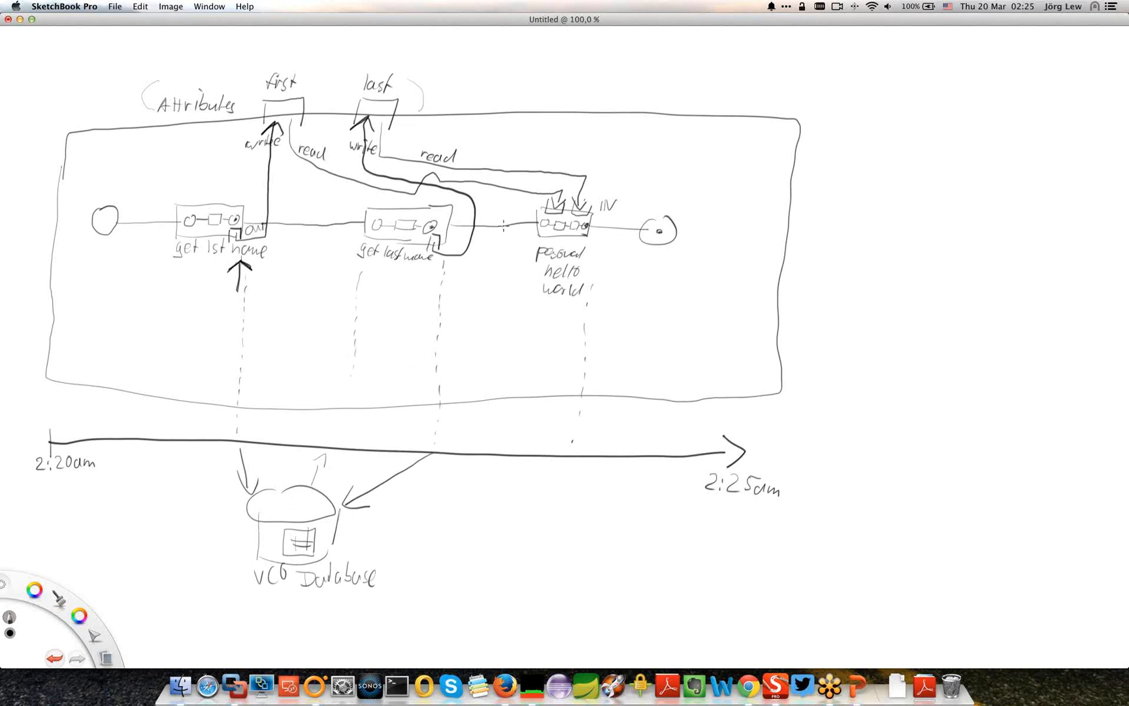
Step: Cross out the connection before "personal hello world" and the corresponding point on the timeline
{"action": "mouse_move", "coordinate": [498, 210]}
{"action": "left_mouse_down"}
{"action": "mouse_move", "coordinate": [516, 243]}
{"action": "mouse_move", "coordinate": [484, 242]}
{"action": "left_mouse_up"}
{"action": "mouse_move", "coordinate": [502, 435]}
{"action": "left_mouse_down"}
{"action": "mouse_move", "coordinate": [516, 471]}
{"action": "mouse_move", "coordinate": [493, 475]}
{"action": "left_mouse_up"}
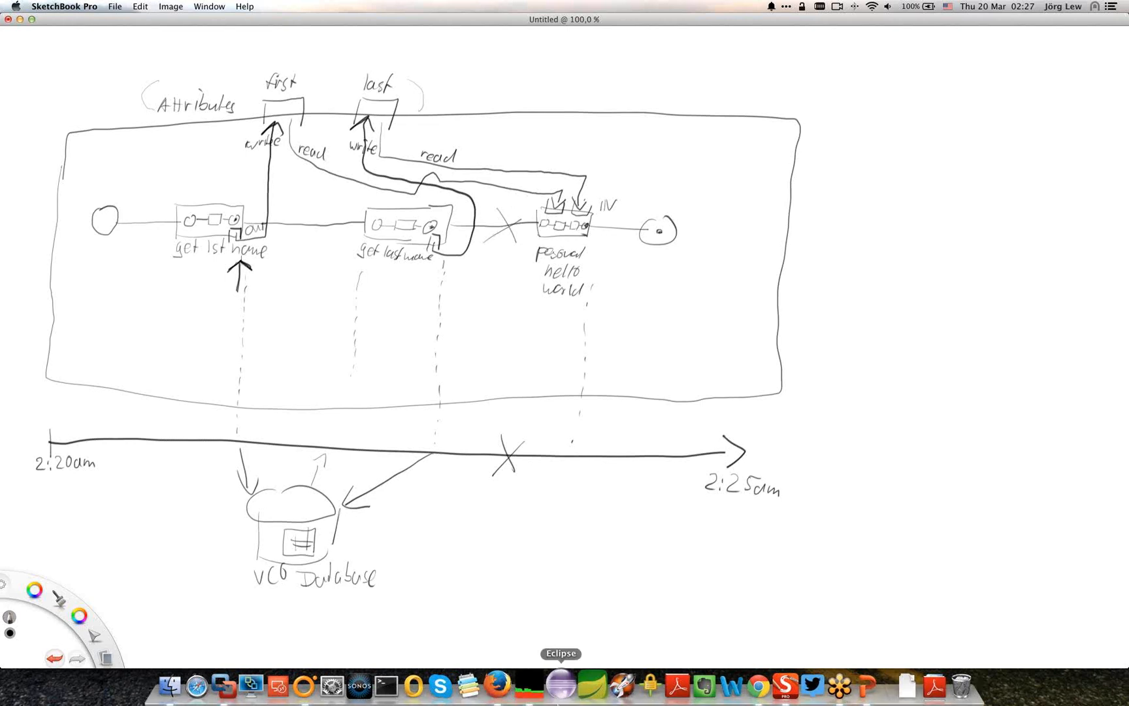
Step: Switch to the vCenter Orchestrator client and filter the firstname attribute's available types by "virtualma" to examine VC:VirtualMachine and related types
{"action": "left_click", "coordinate": [314, 685]}
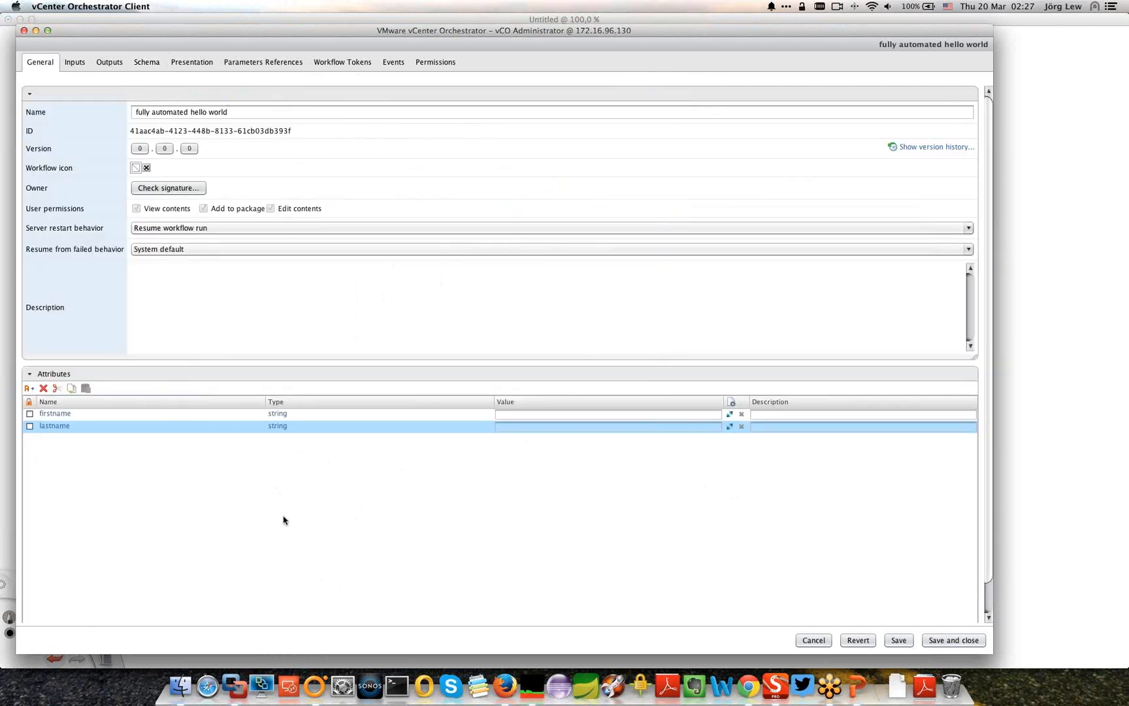
{"action": "left_click", "coordinate": [277, 413]}
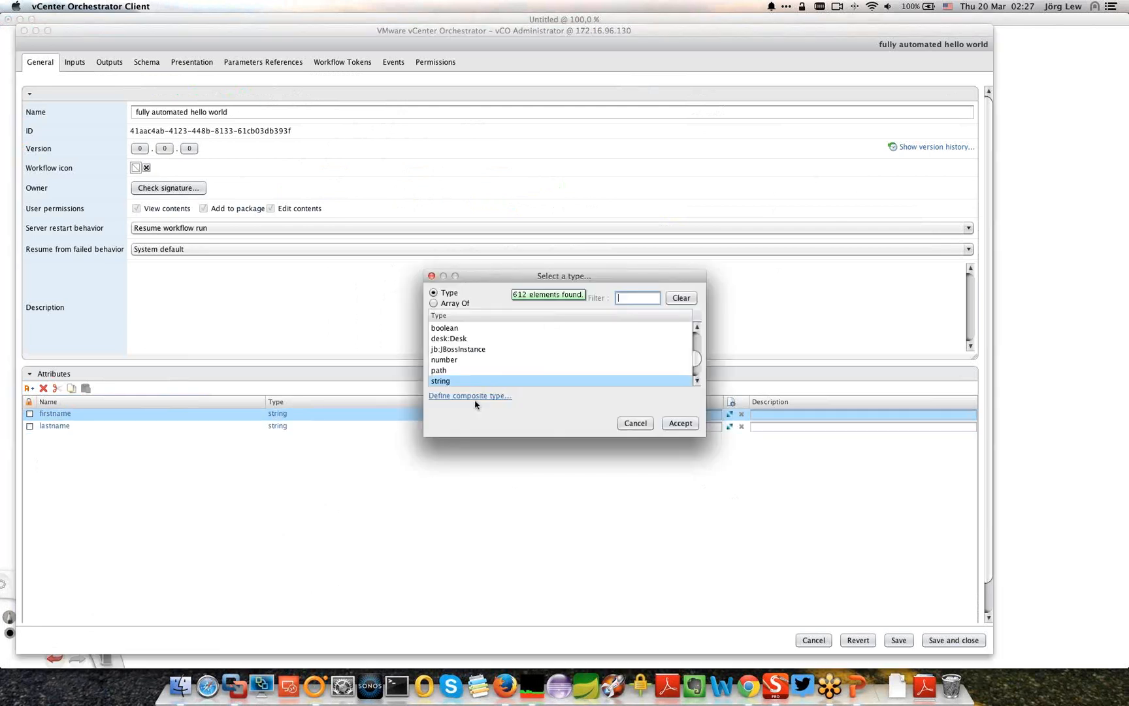
{"action": "type", "text": "virtual"}
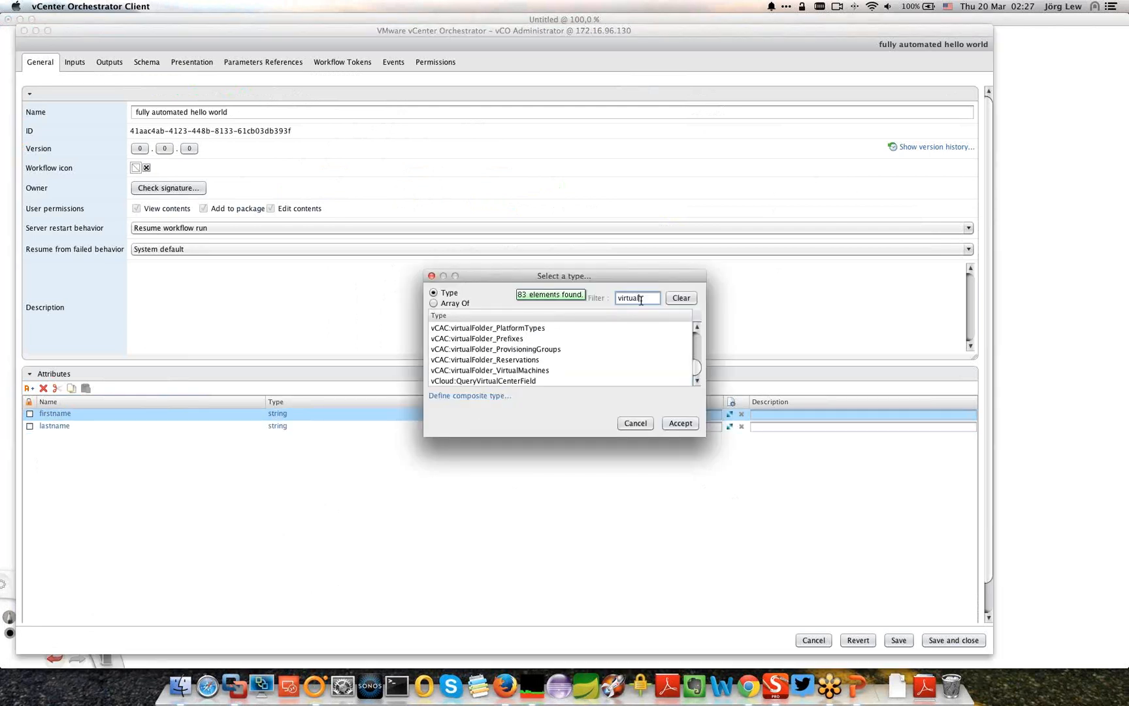
{"action": "type", "text": "ma"}
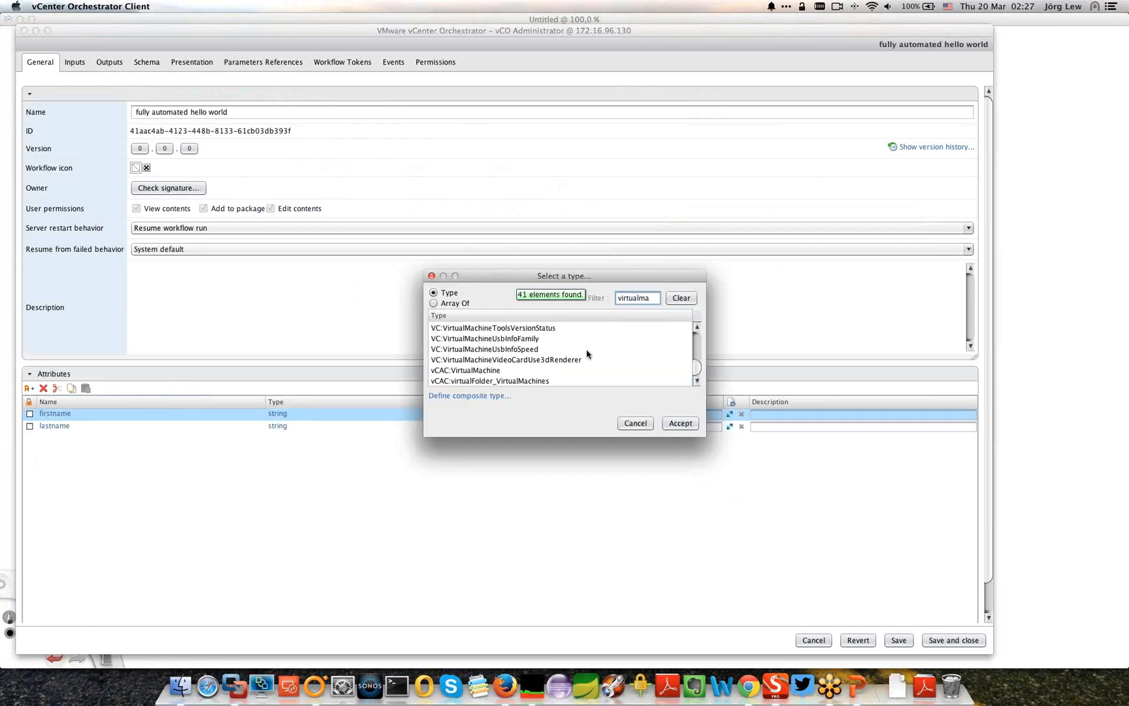
{"action": "scroll", "coordinate": [587, 354], "scroll_direction": "up", "scroll_amount": 5}
{"action": "left_click", "coordinate": [479, 328]}
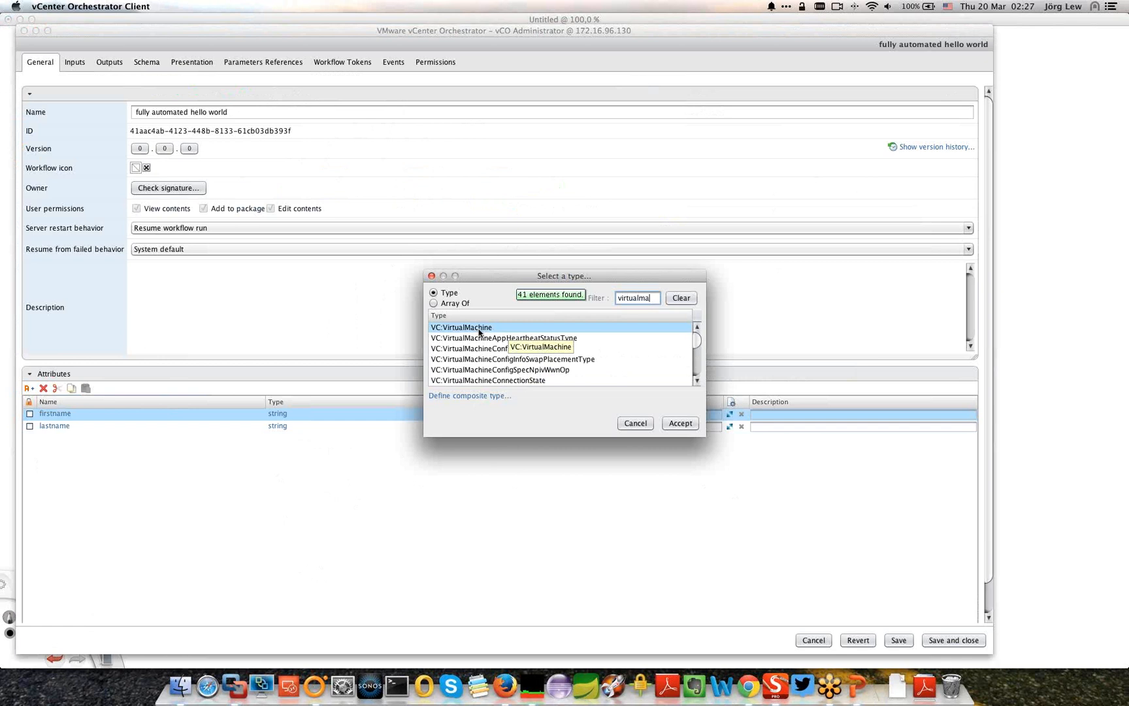
{"action": "scroll", "coordinate": [479, 332], "scroll_direction": "down", "scroll_amount": 10}
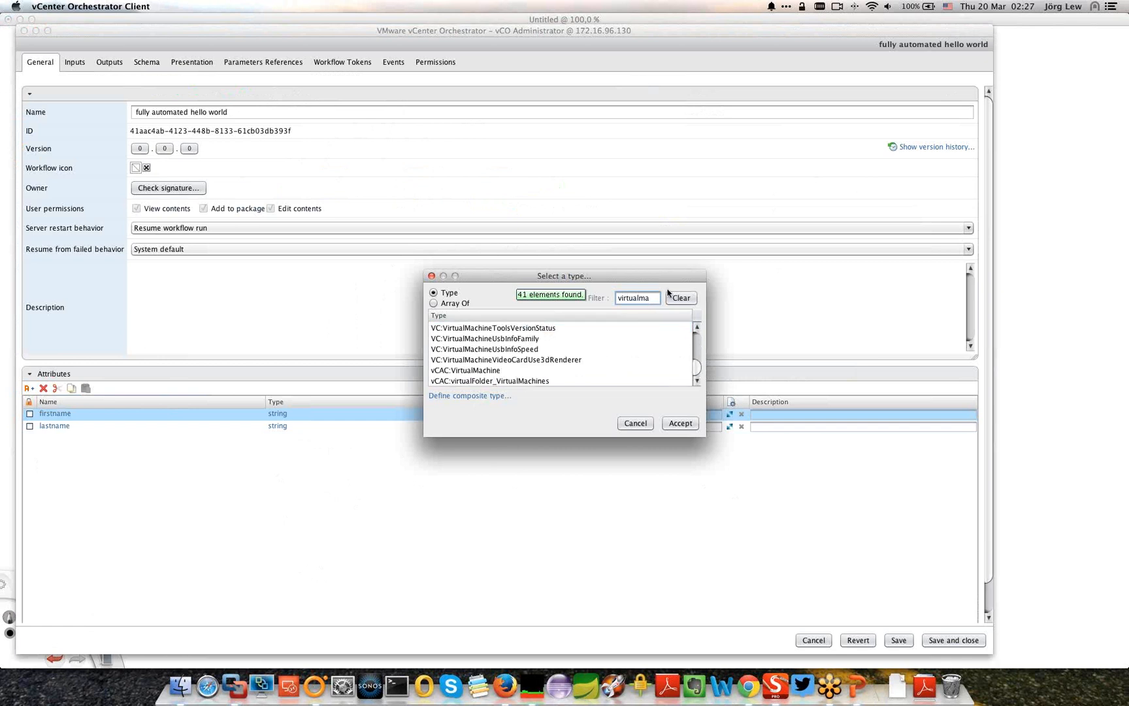
Step: Clear the type filter, browse the full list, look up the "any" type, and cancel the type selection
{"action": "left_click_drag", "start_coordinate": [651, 297], "coordinate": [611, 298]}
{"action": "key", "text": "BackSpace"}
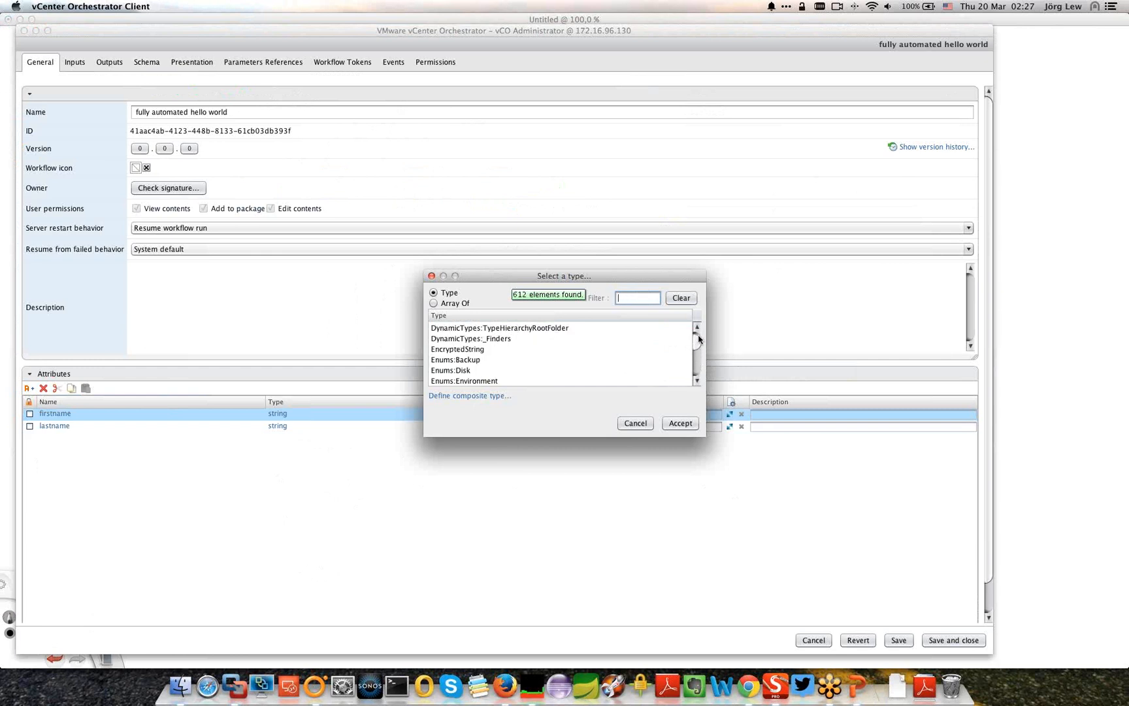
{"action": "left_click_drag", "start_coordinate": [699, 338], "coordinate": [698, 361]}
{"action": "type", "text": "an"}
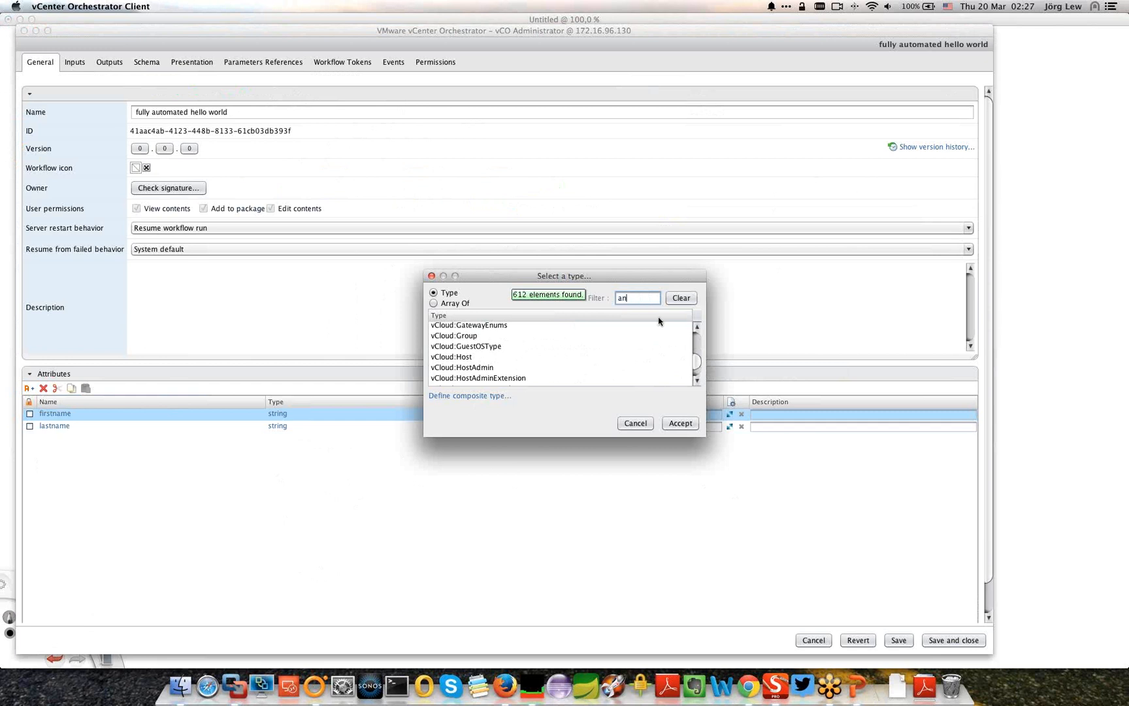
{"action": "type", "text": "y"}
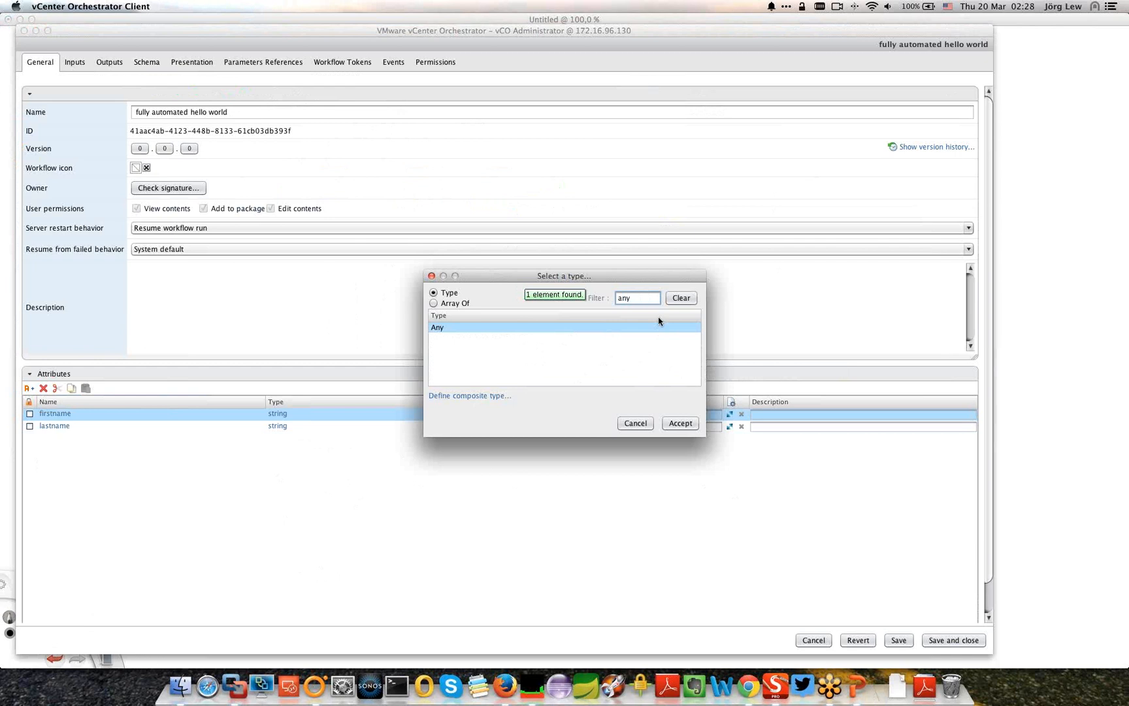
{"action": "key", "text": "BackSpace"}
{"action": "key", "text": "BackSpace"}
{"action": "key", "text": "BackSpace"}
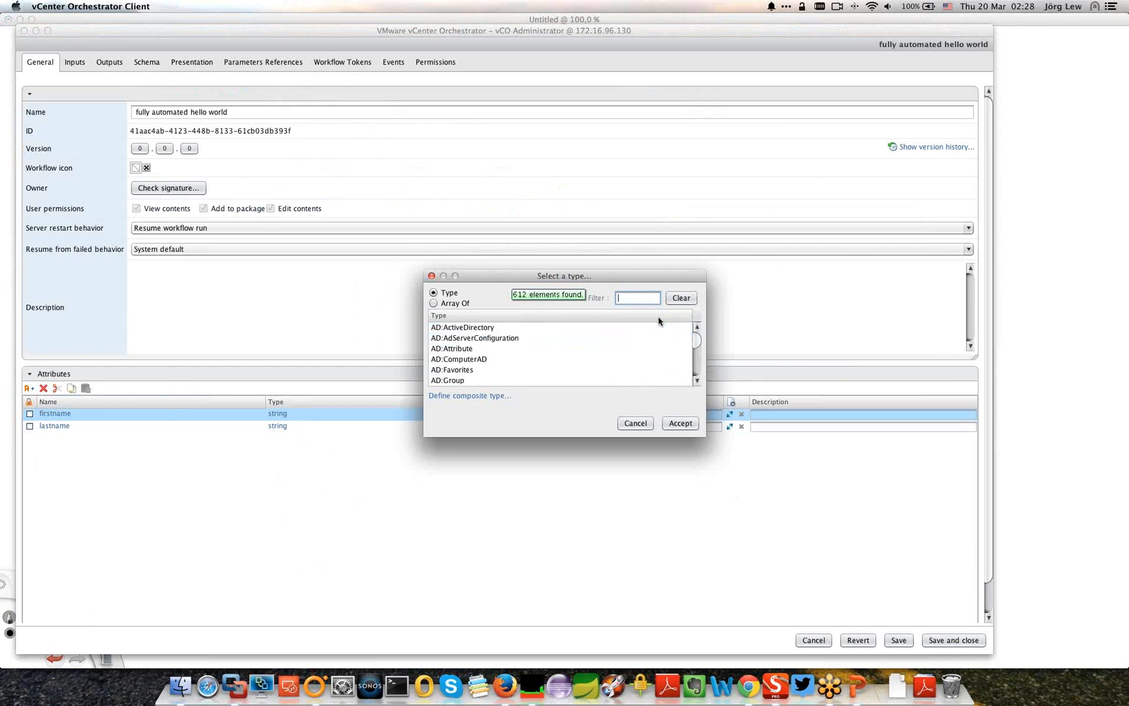
{"action": "left_click", "coordinate": [654, 425]}
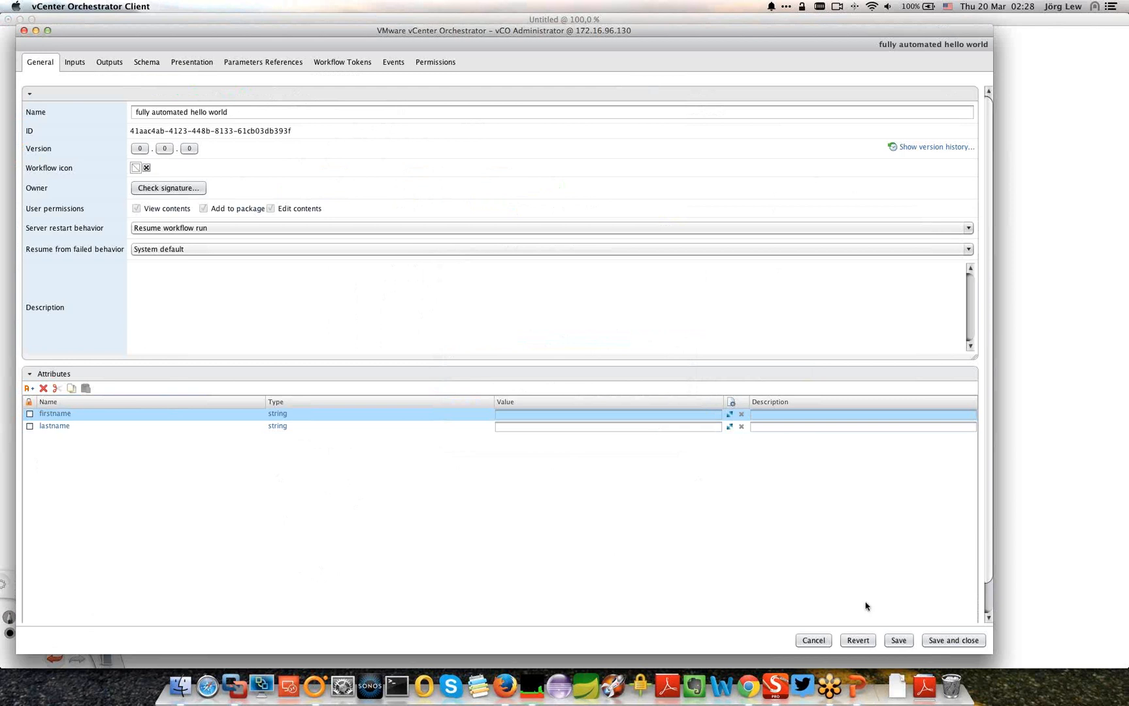
Step: Save and close the fully automated hello world workflow, expand its list of runs and start it
{"action": "left_click", "coordinate": [941, 643]}
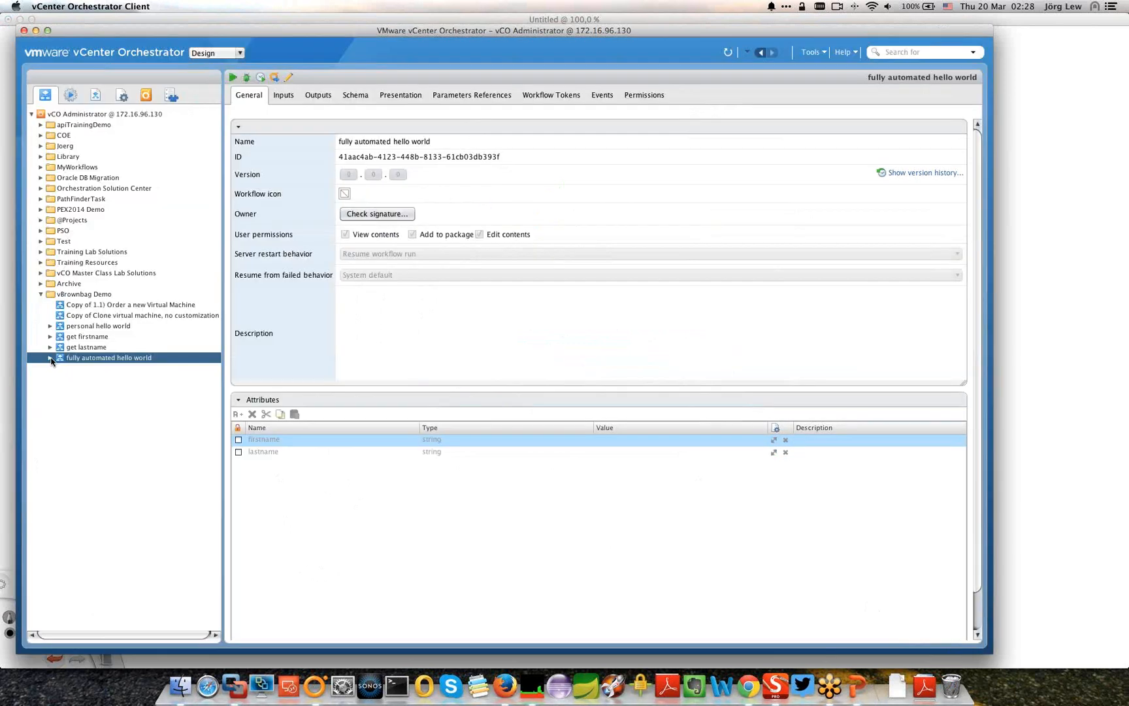
{"action": "left_click", "coordinate": [51, 358]}
{"action": "right_click", "coordinate": [115, 360]}
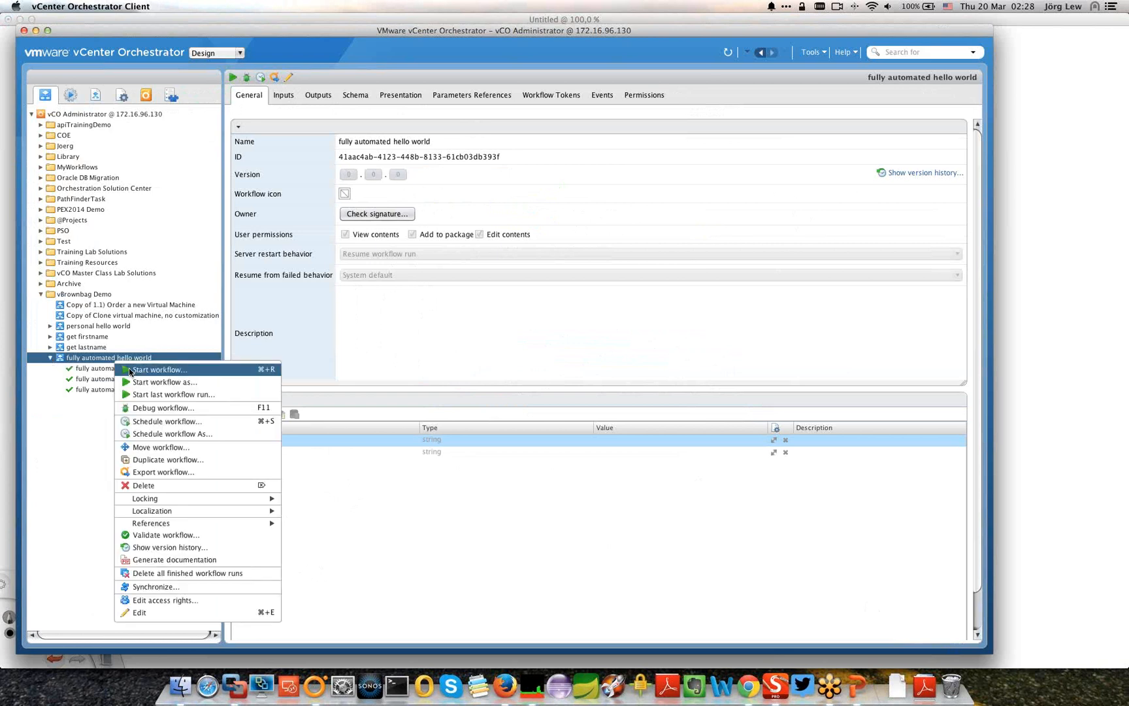
{"action": "left_click", "coordinate": [130, 370]}
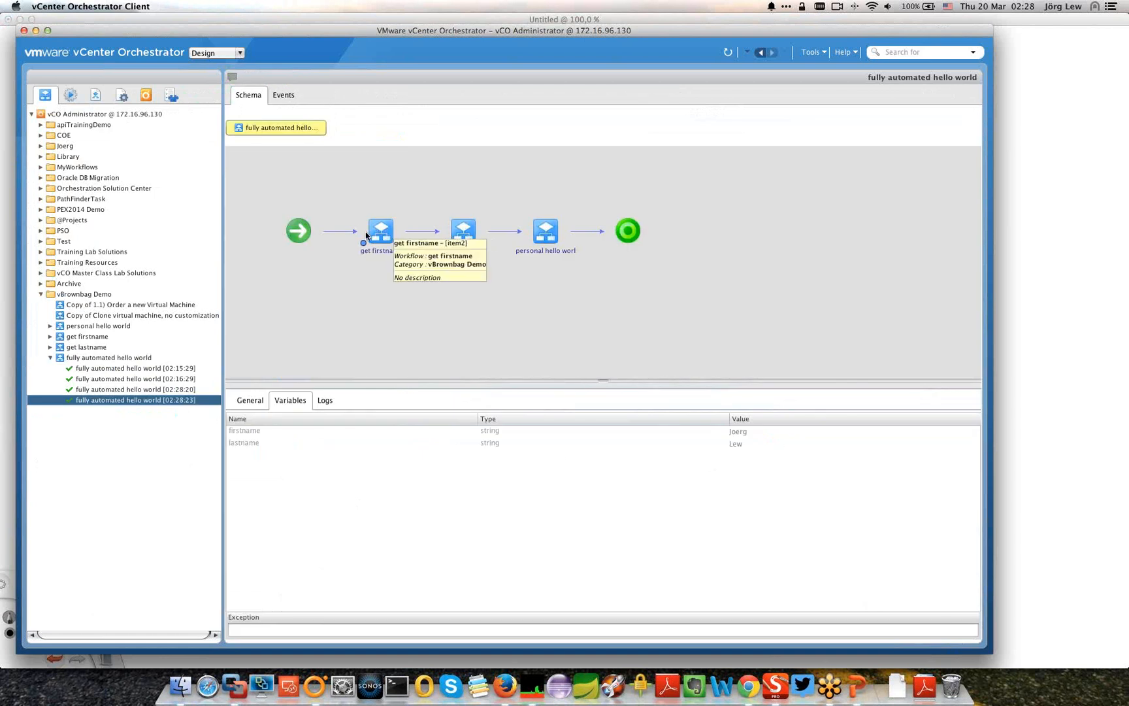
Step: Compare the variables of the get firstname run [02:08:29] with those of the latest fully automated hello world run
{"action": "left_click", "coordinate": [51, 338]}
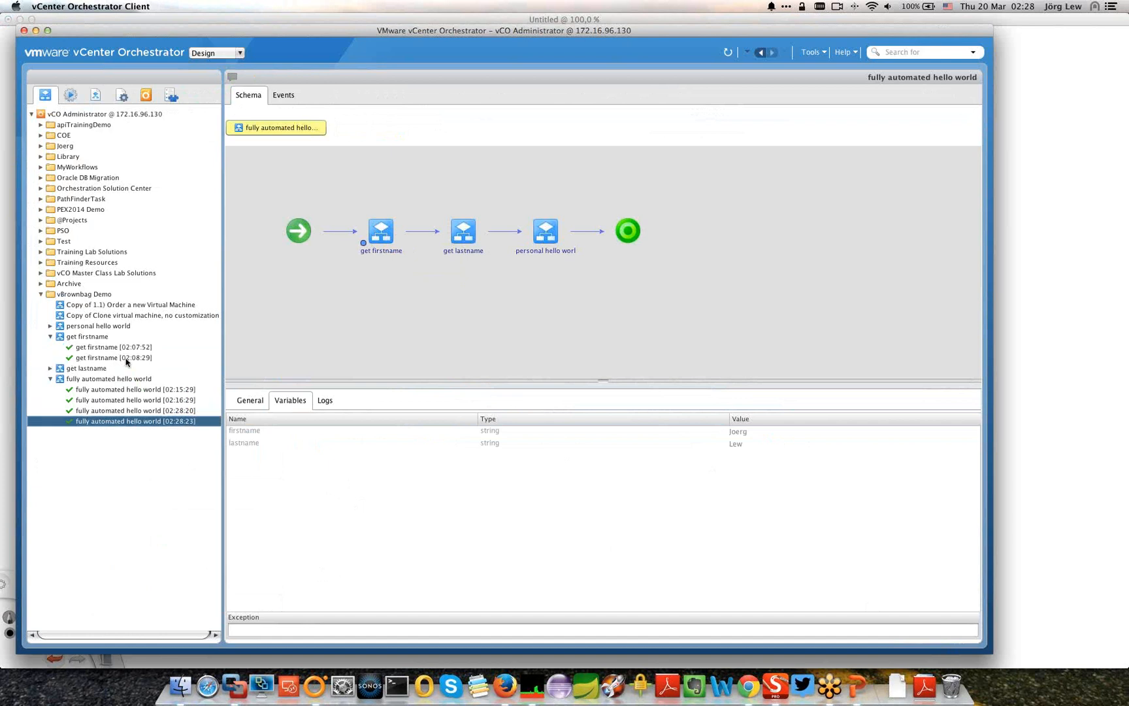
{"action": "left_click", "coordinate": [127, 359]}
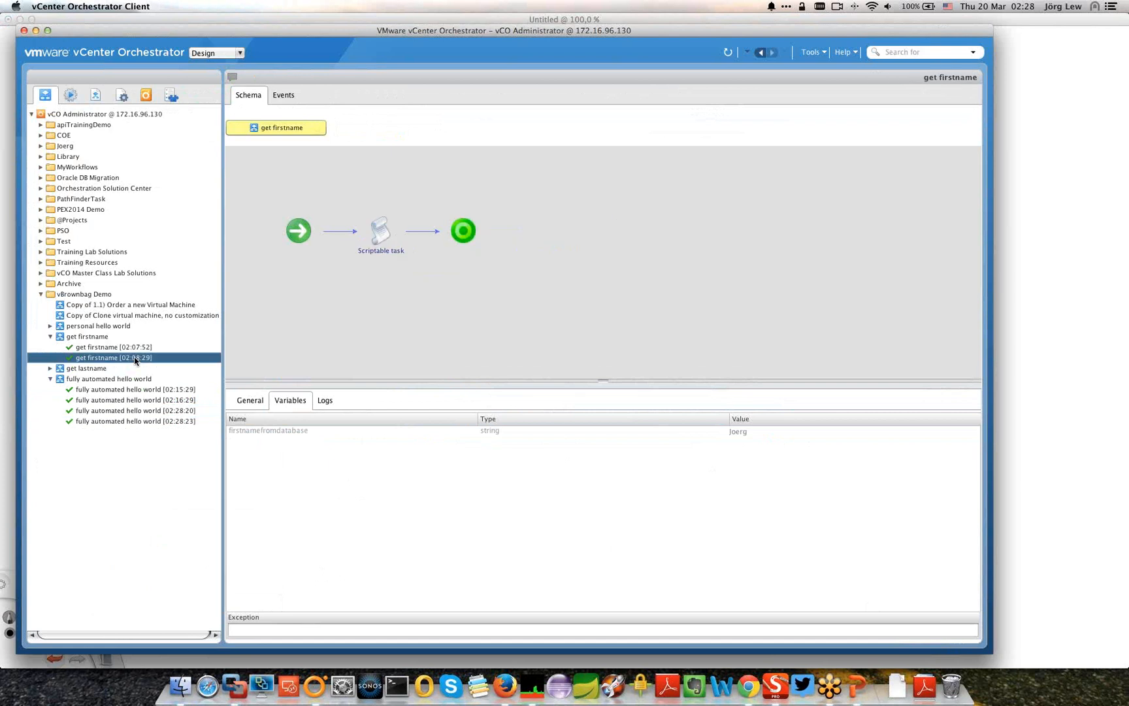
{"action": "left_click", "coordinate": [162, 423]}
Step: Examine the schema of the fully automated hello world workflow alongside its run [02:28:23]
{"action": "left_click", "coordinate": [128, 379]}
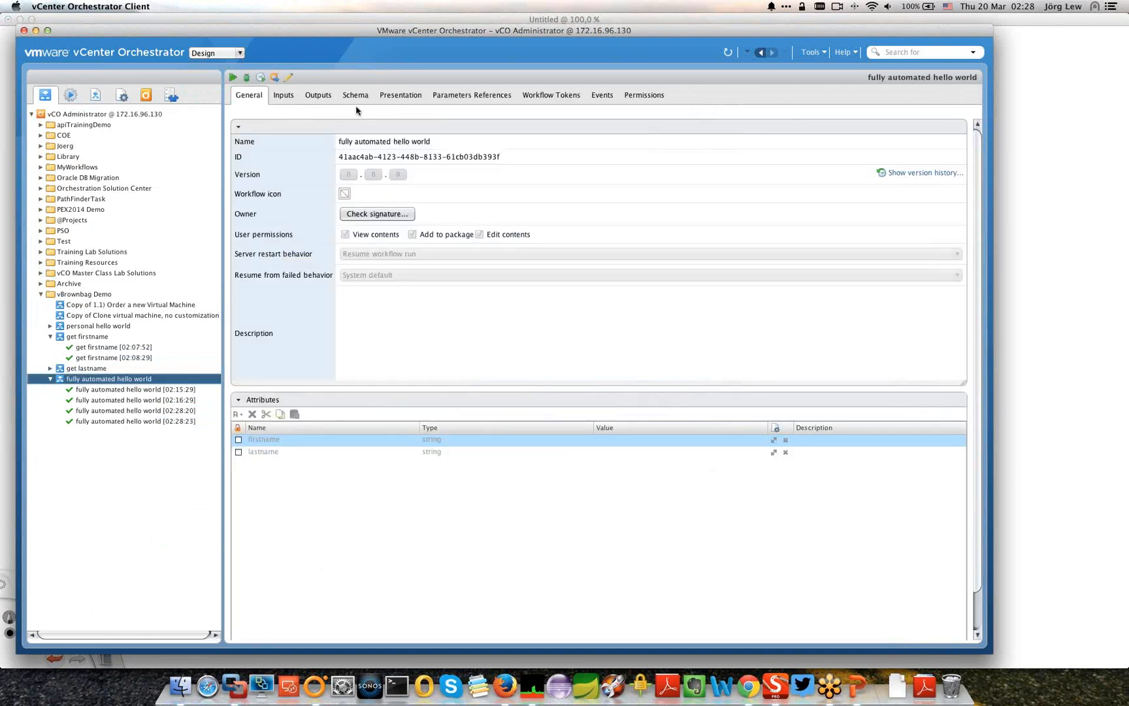
{"action": "left_click", "coordinate": [358, 98]}
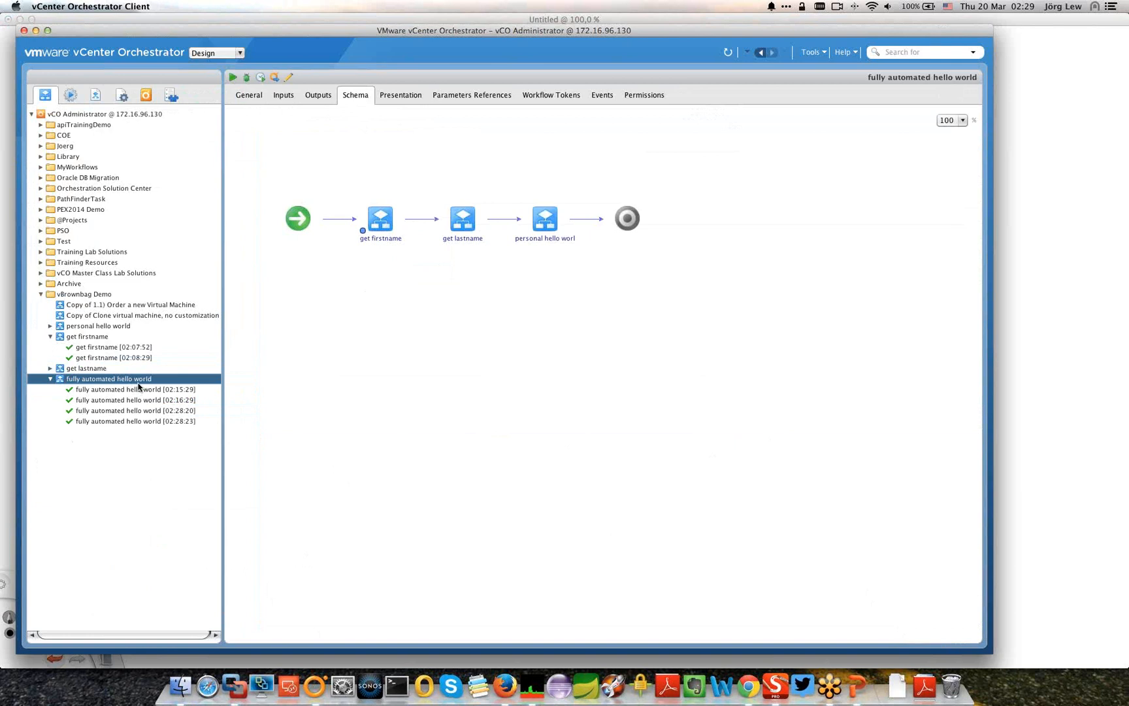
{"action": "mouse_move", "coordinate": [387, 224]}
{"action": "left_click", "coordinate": [110, 423]}
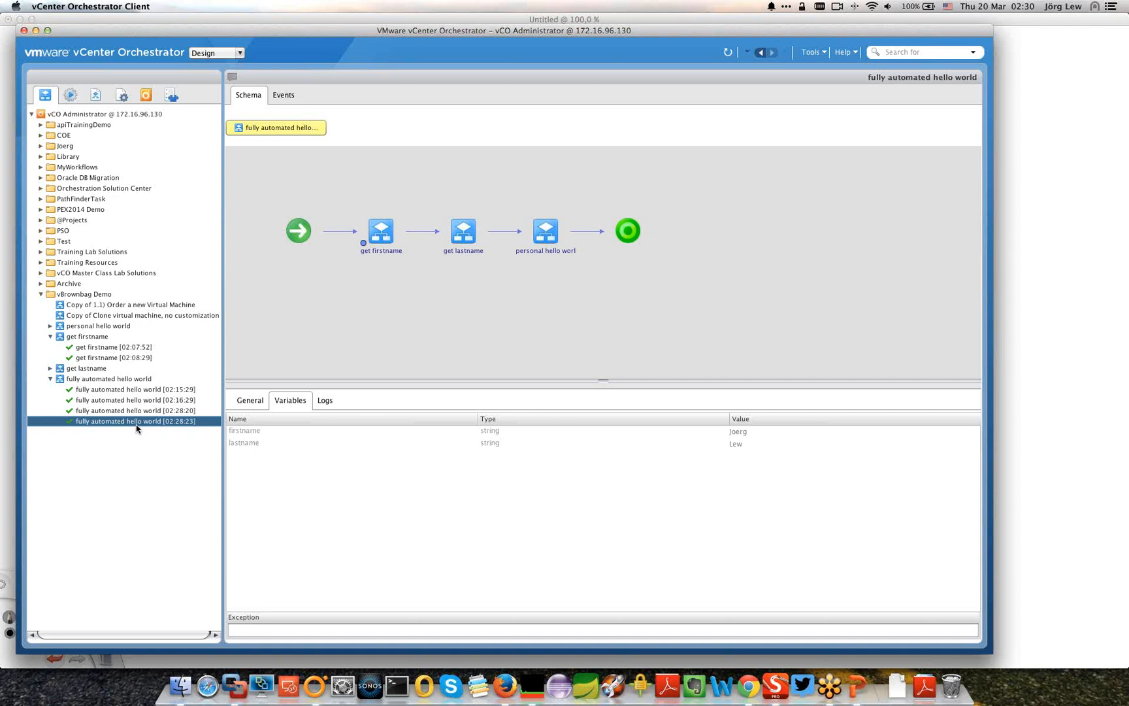
{"action": "left_click", "coordinate": [141, 379]}
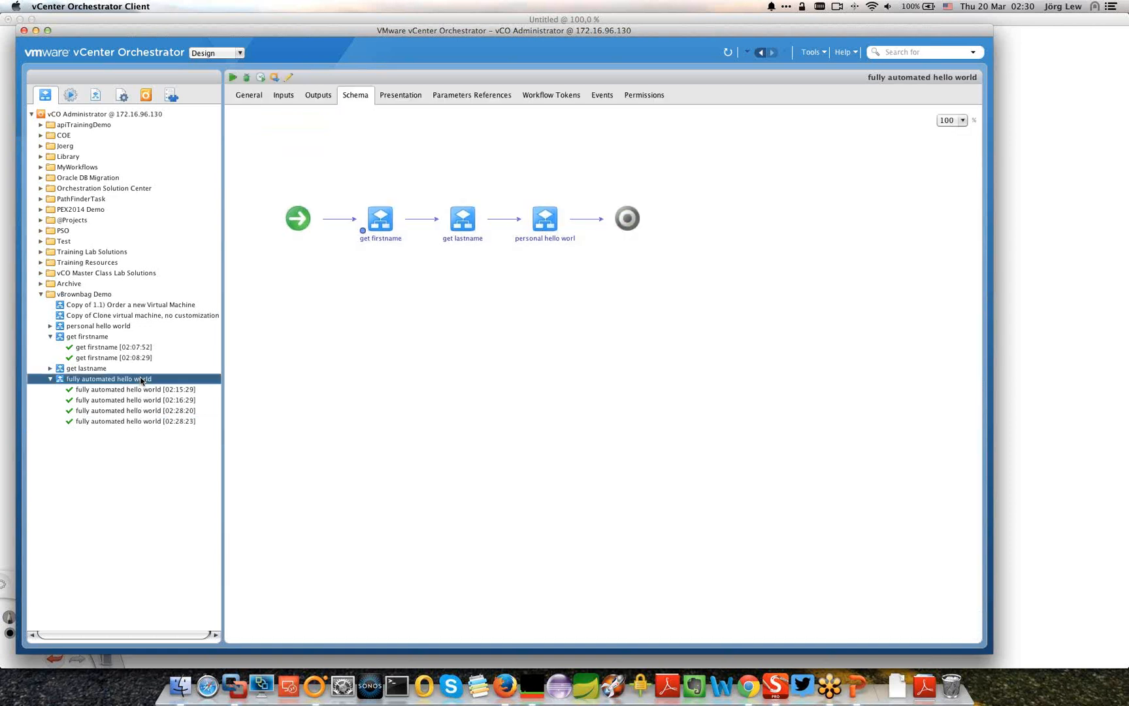
Step: Start the fully automated hello world workflow two more times
{"action": "right_click", "coordinate": [141, 381]}
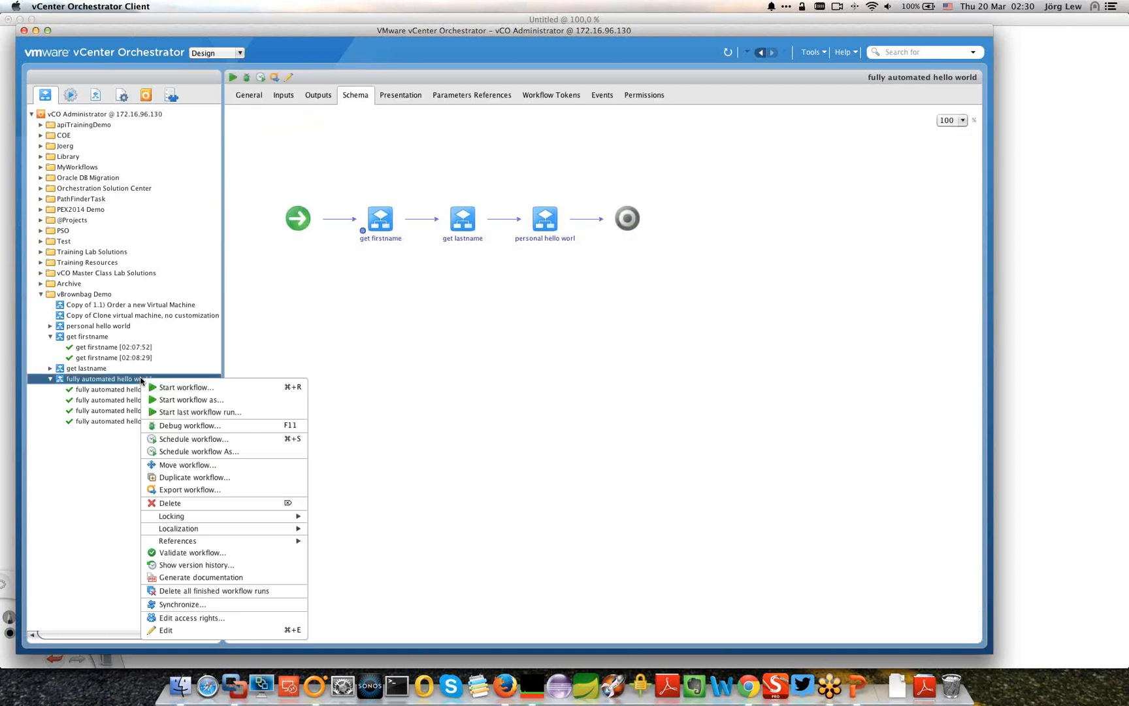
{"action": "left_click", "coordinate": [290, 369]}
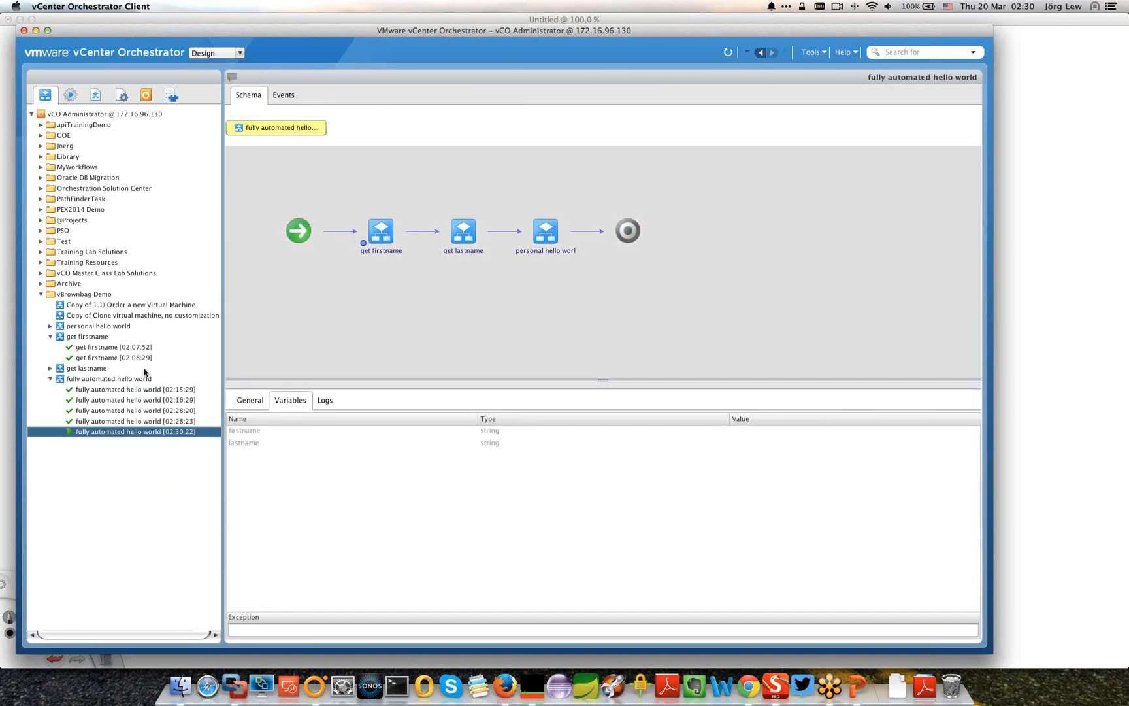
{"action": "right_click", "coordinate": [139, 380]}
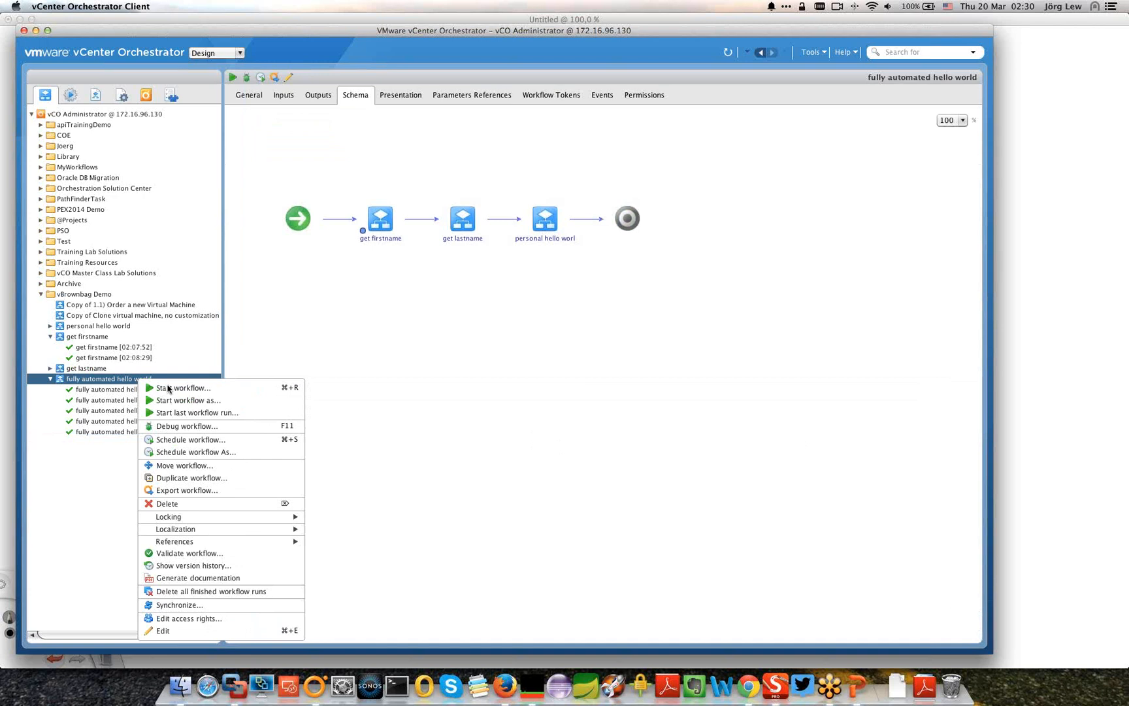
{"action": "left_click", "coordinate": [168, 388]}
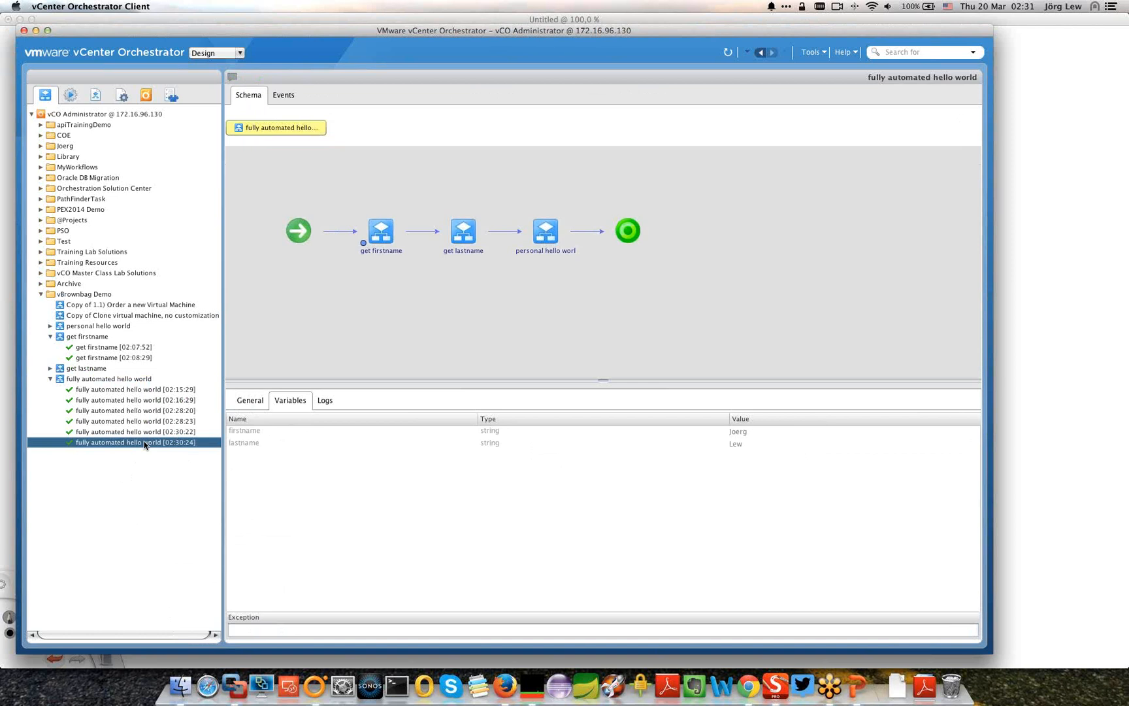
Step: Open the fully automated hello world workflow for editing at its general settings
{"action": "left_click", "coordinate": [125, 98]}
{"action": "left_click", "coordinate": [96, 96]}
{"action": "left_click", "coordinate": [96, 379]}
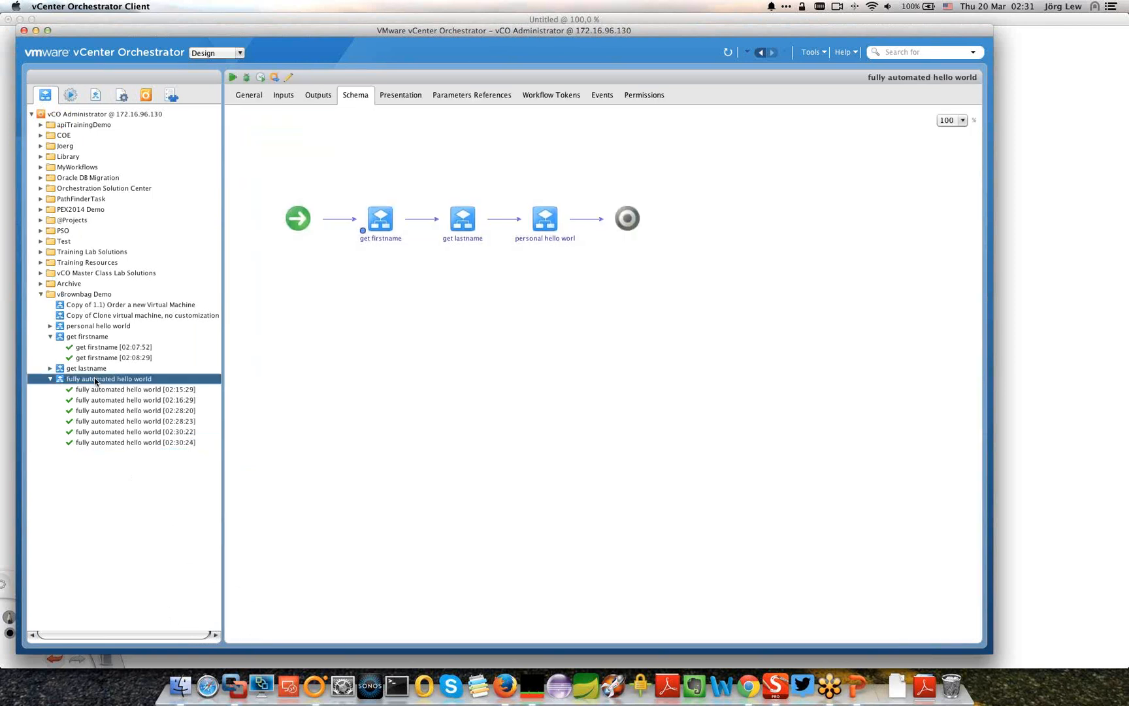
{"action": "left_click", "coordinate": [250, 96]}
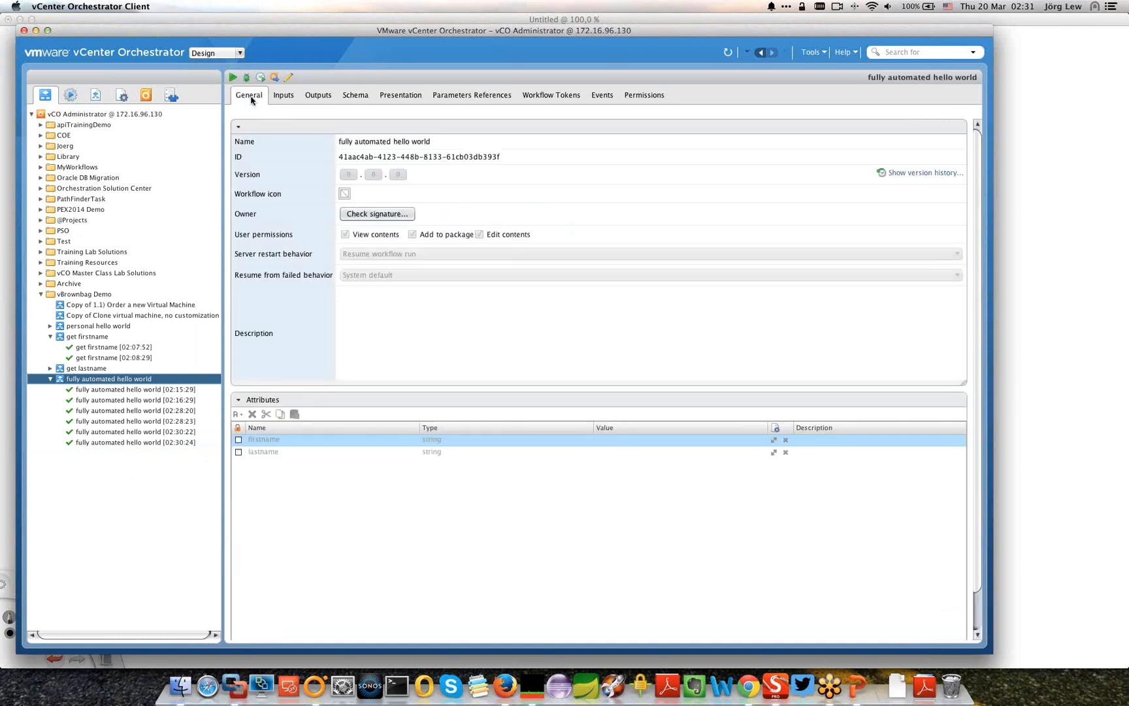
{"action": "right_click", "coordinate": [140, 381]}
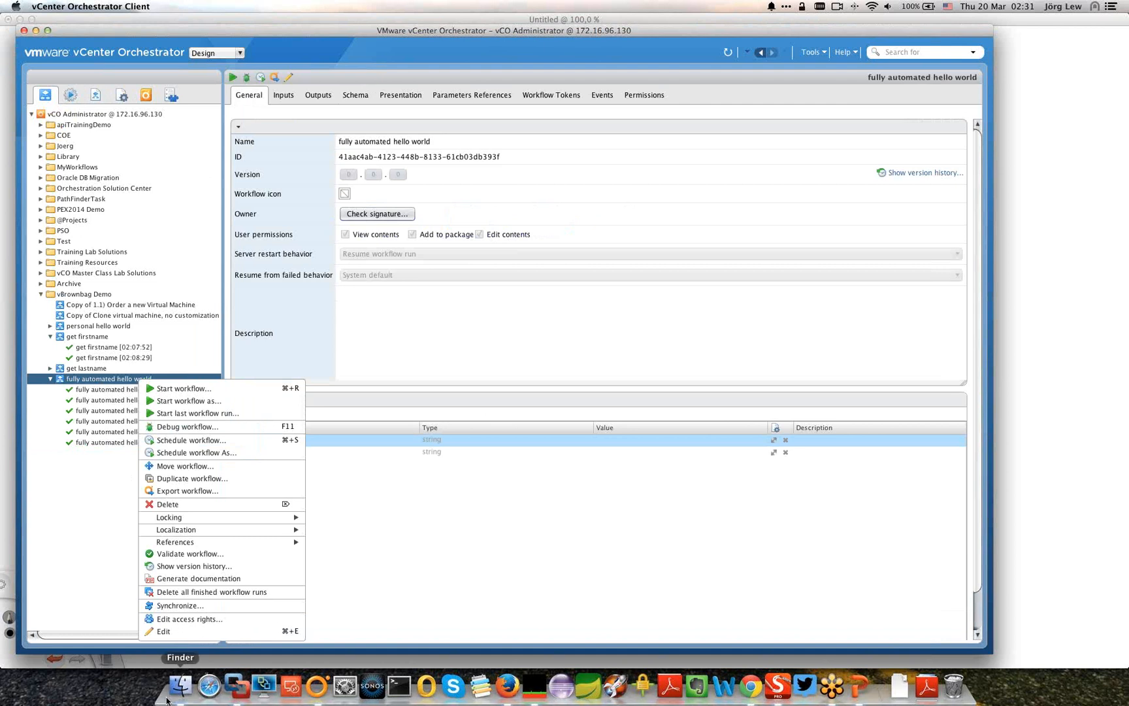
{"action": "key", "text": "super+e"}
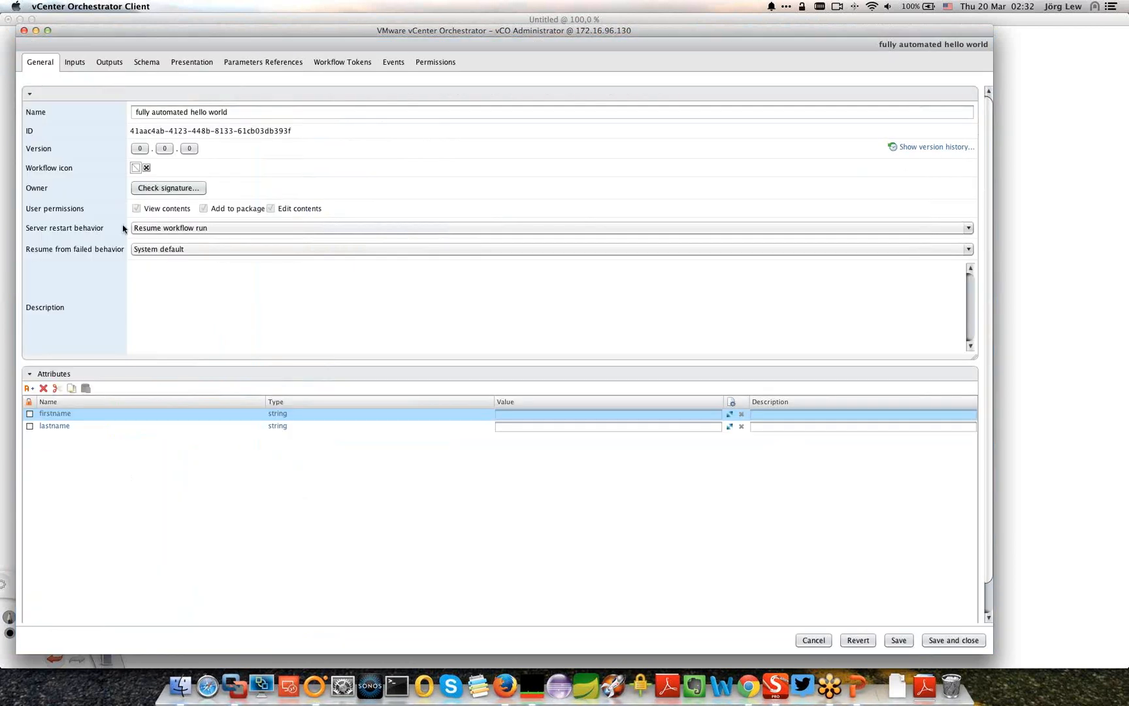
Step: Review the server restart and resume from failed behavior options of the workflow, keep their current choices, and save and close the editor
{"action": "left_click", "coordinate": [176, 230]}
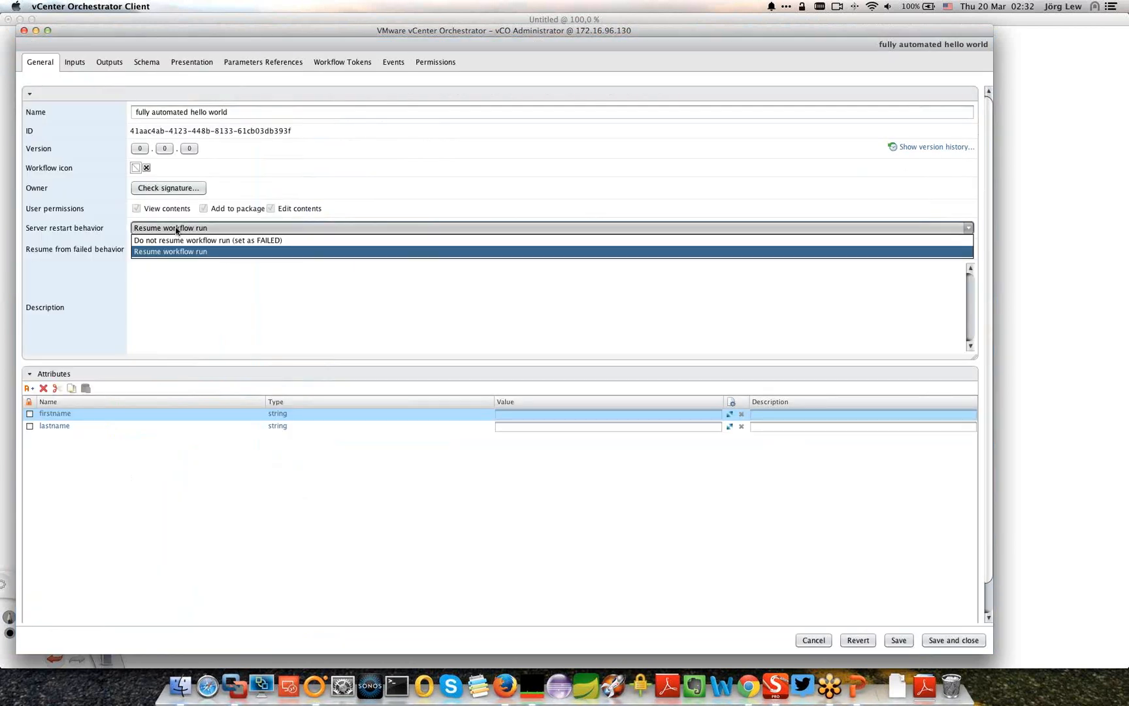
{"action": "left_click", "coordinate": [177, 230]}
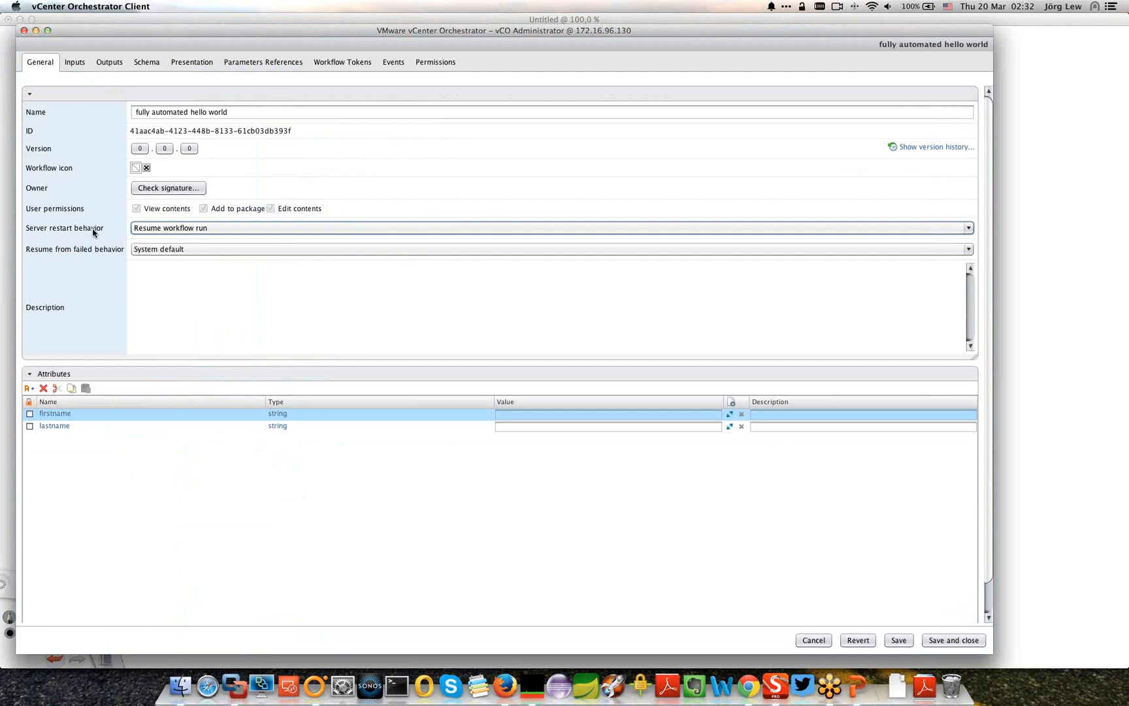
{"action": "left_click", "coordinate": [147, 230]}
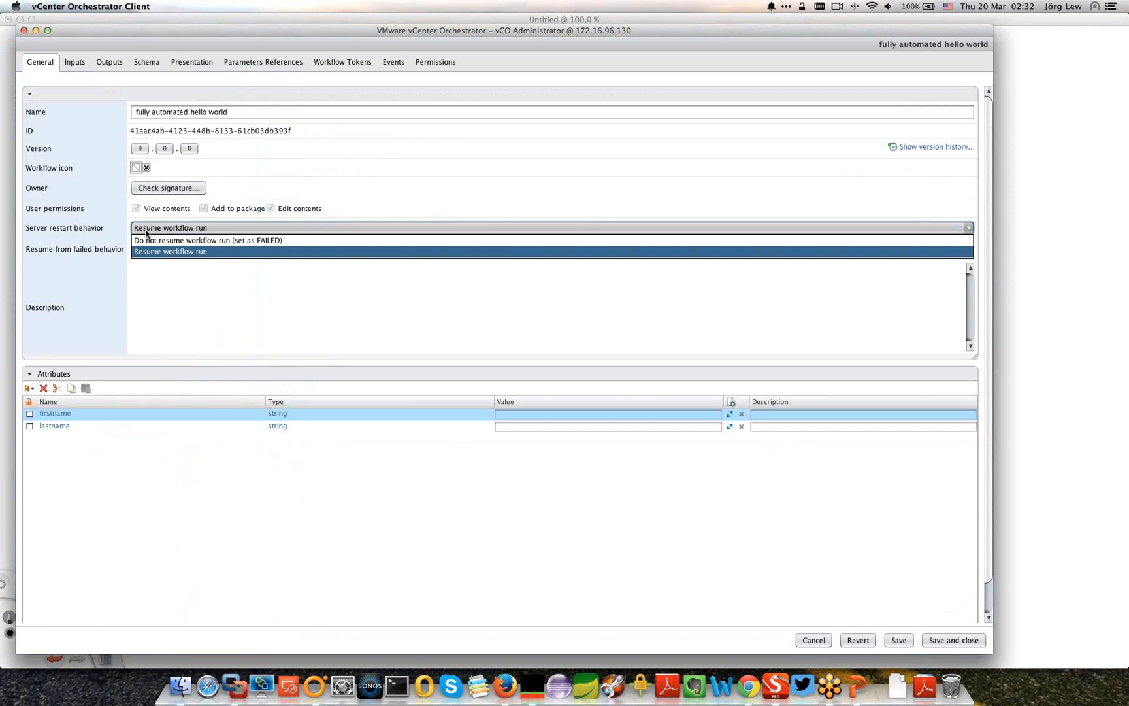
{"action": "left_click", "coordinate": [147, 230]}
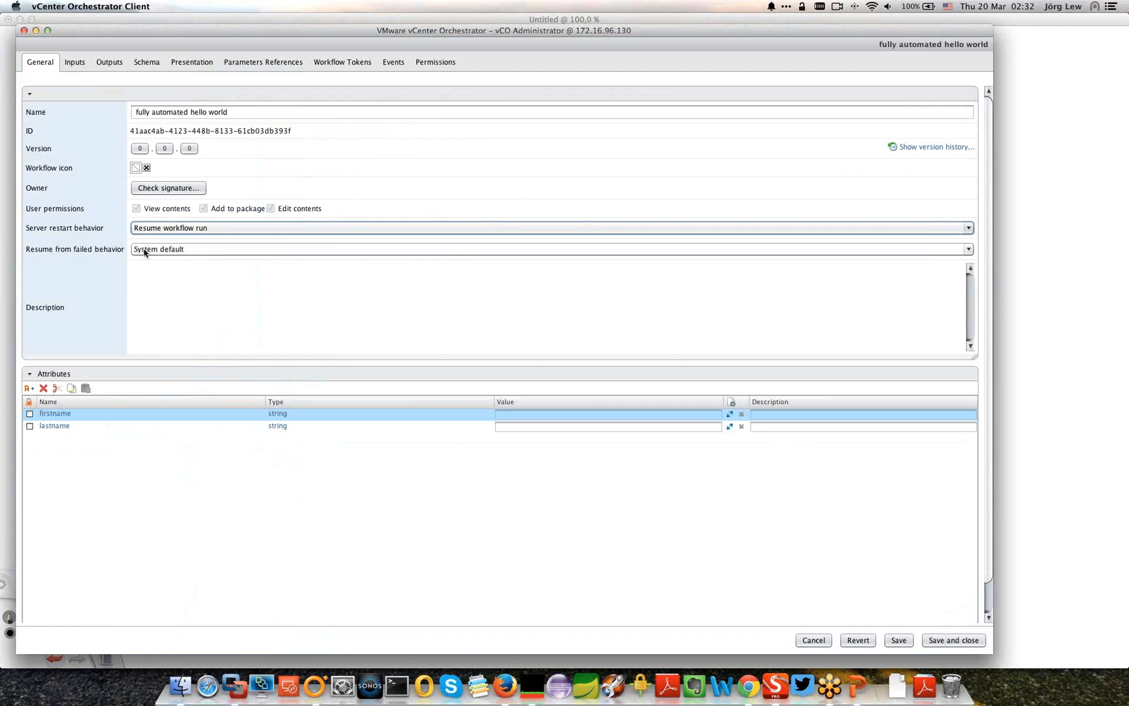
{"action": "left_click", "coordinate": [144, 253]}
{"action": "left_click", "coordinate": [144, 252]}
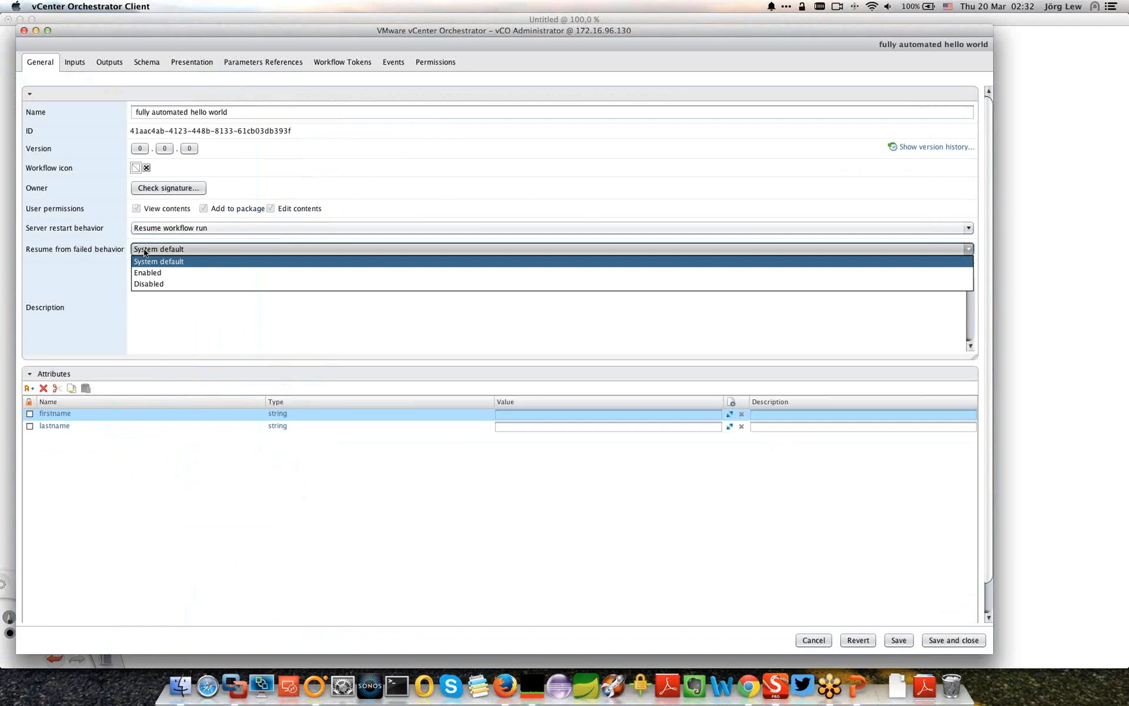
{"action": "left_click", "coordinate": [144, 252]}
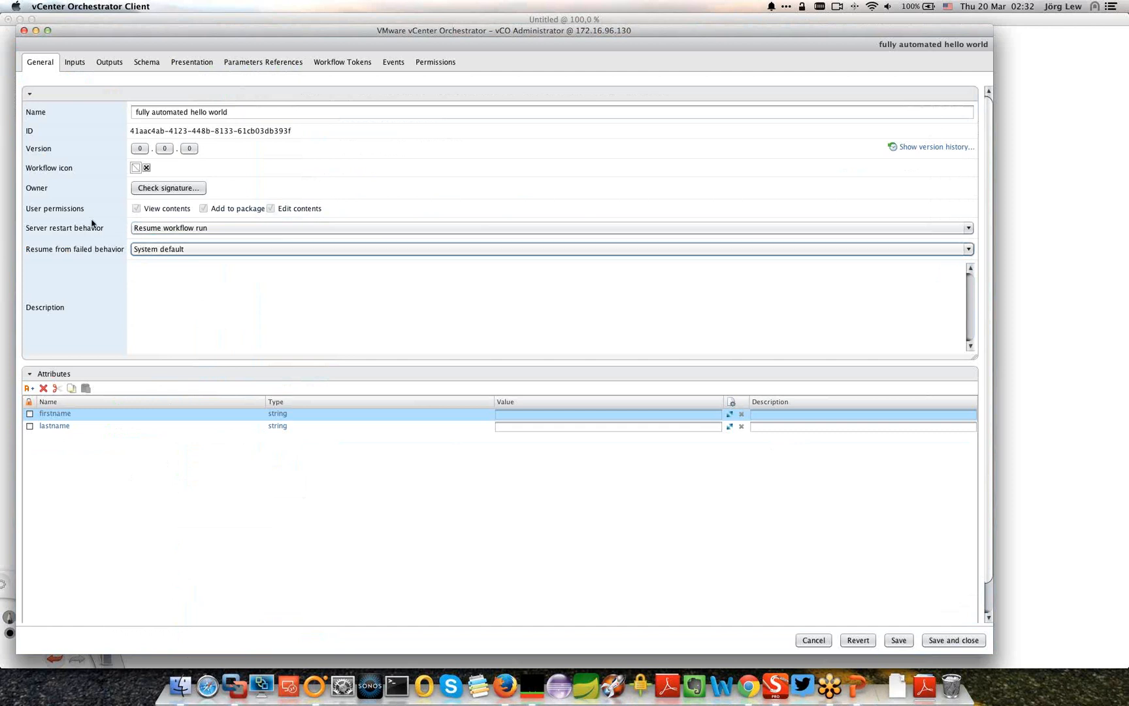
{"action": "left_click", "coordinate": [222, 231]}
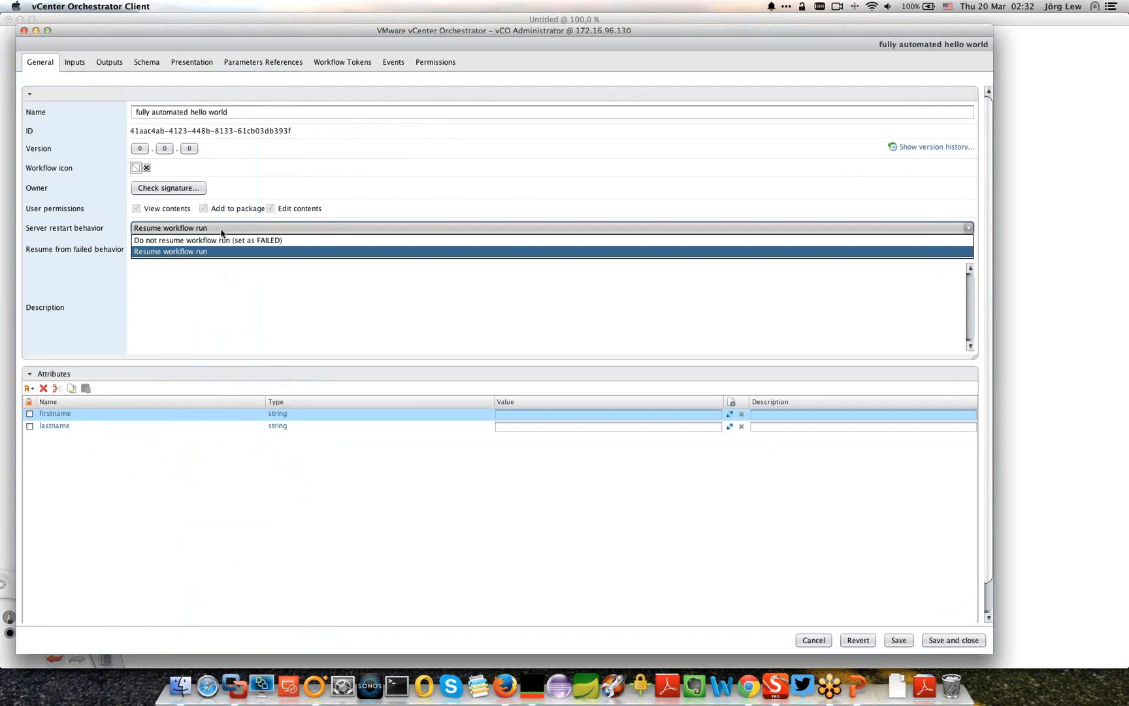
{"action": "left_click", "coordinate": [222, 232]}
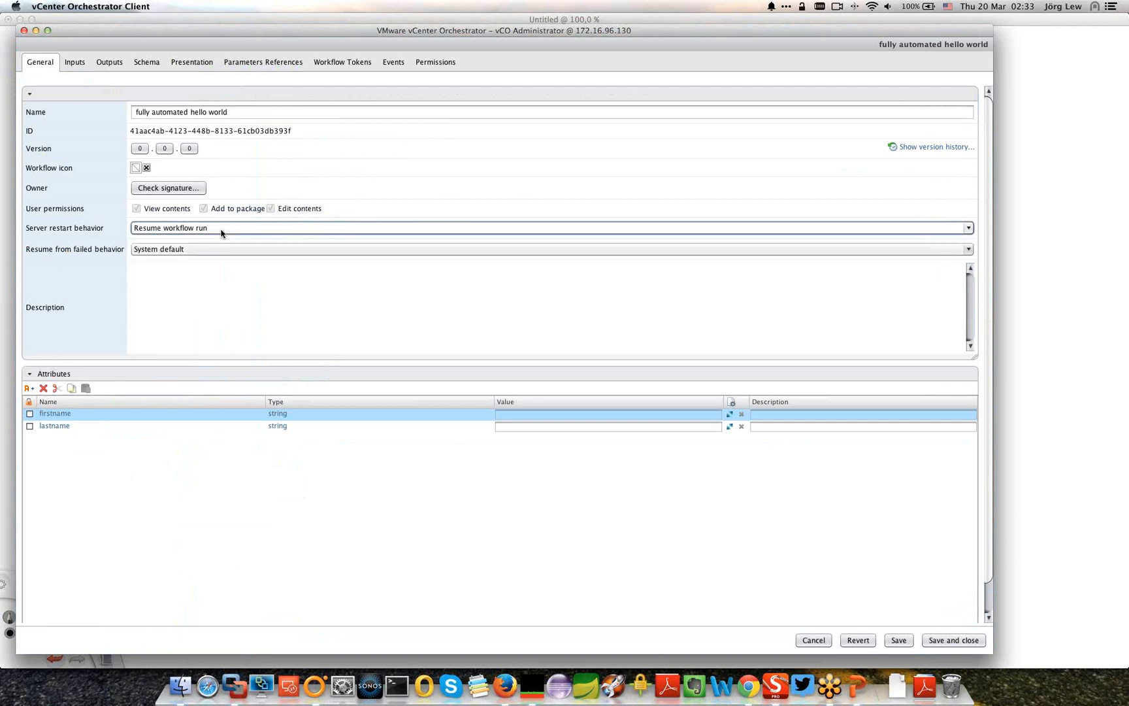
{"action": "left_click", "coordinate": [935, 639]}
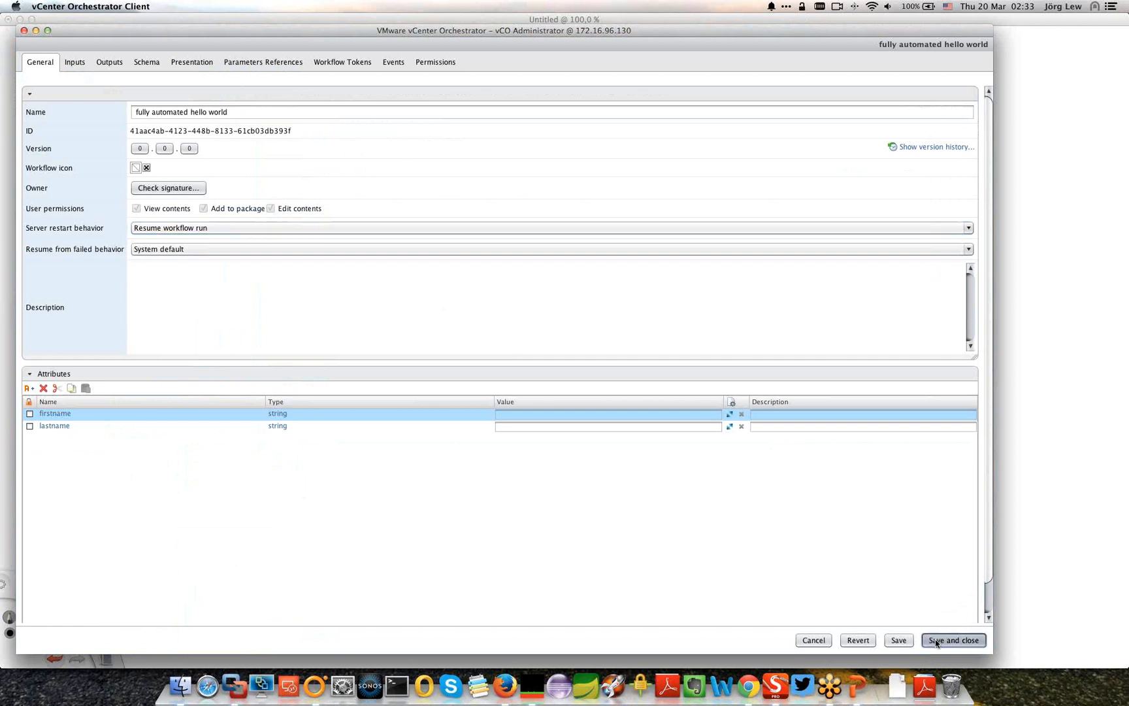
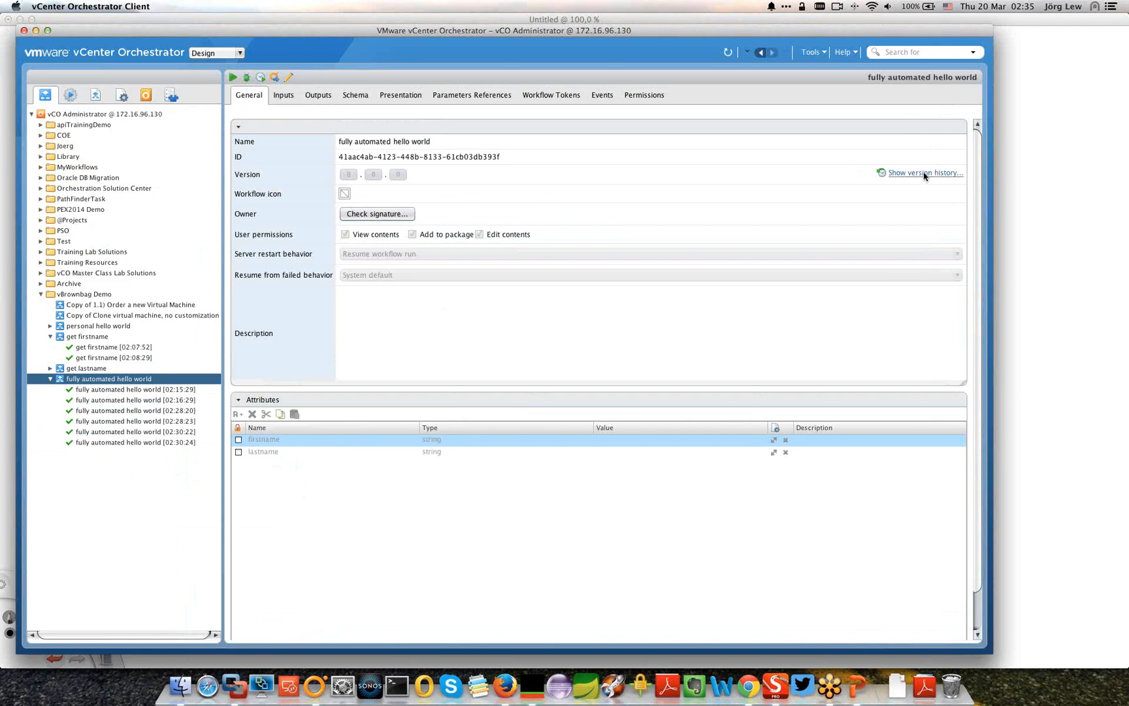
Step: Inspect the version history of the fully automated hello world and personal hello world workflows
{"action": "left_click", "coordinate": [924, 176]}
{"action": "left_click", "coordinate": [671, 495]}
{"action": "left_click", "coordinate": [124, 326]}
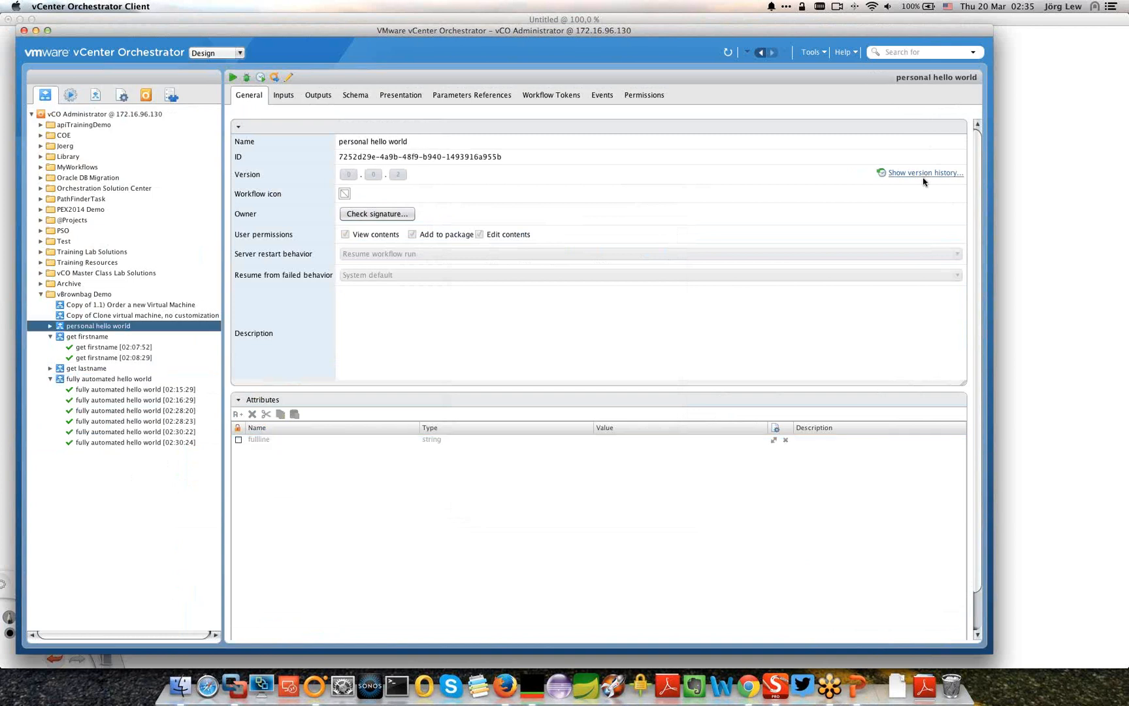
{"action": "left_click", "coordinate": [924, 174]}
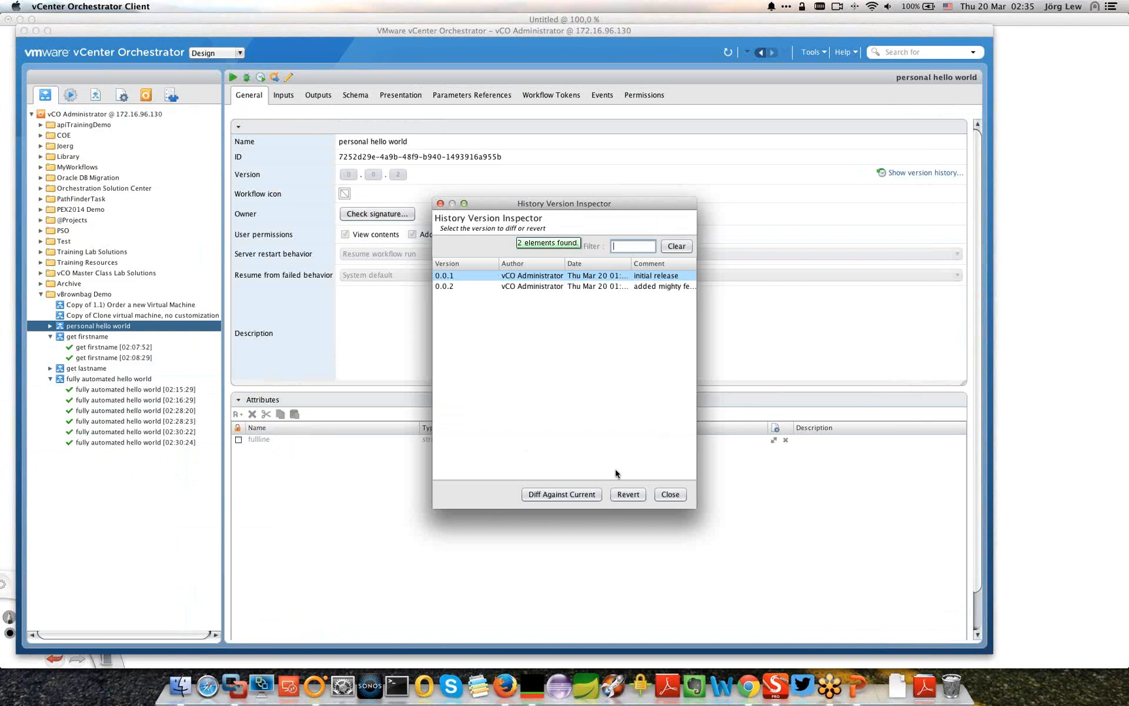
{"action": "left_click", "coordinate": [678, 498]}
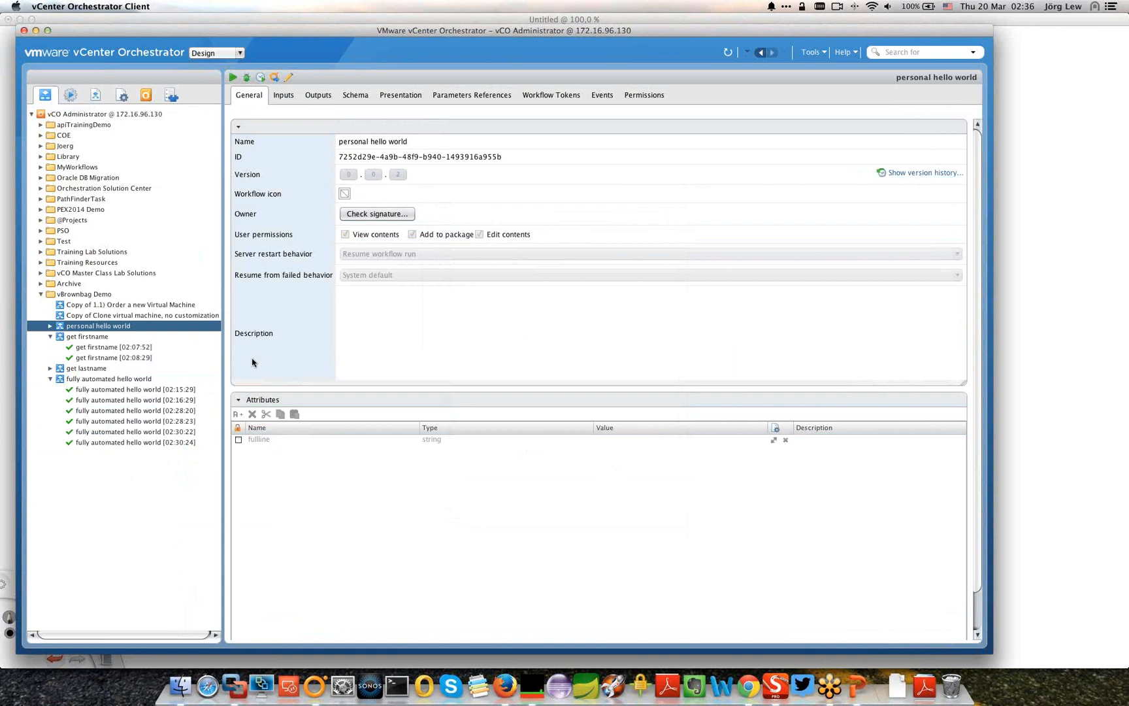
{"action": "right_click", "coordinate": [122, 330]}
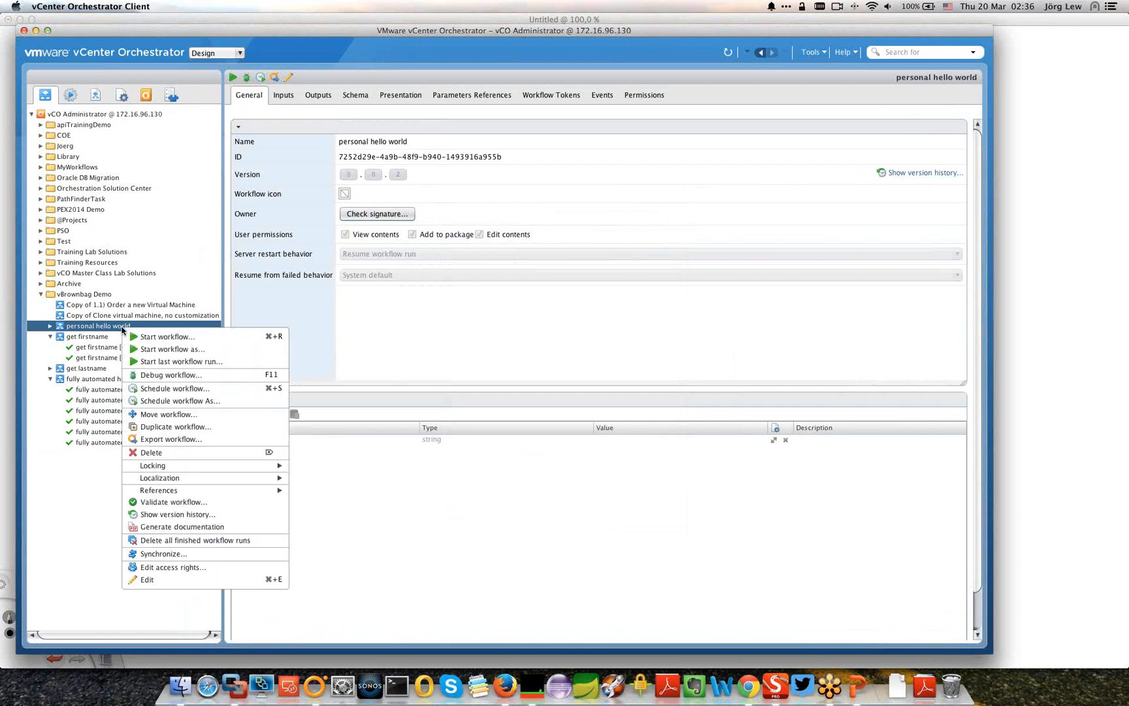
{"action": "left_click", "coordinate": [112, 330]}
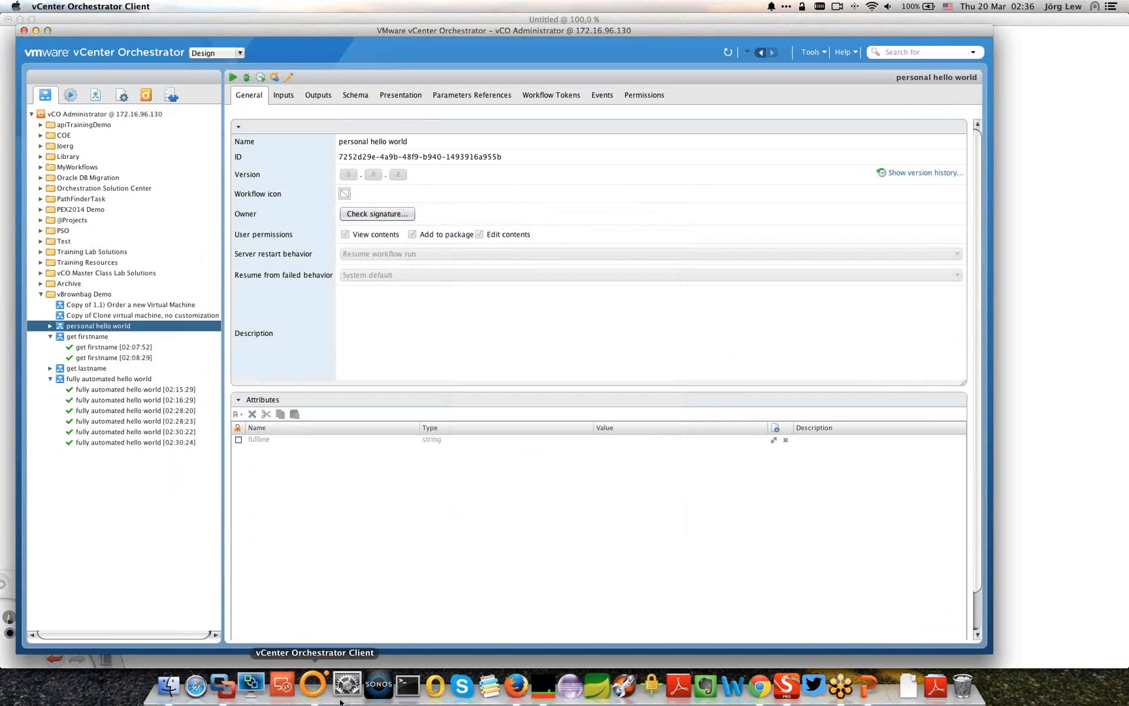
{"action": "left_click", "coordinate": [396, 684]}
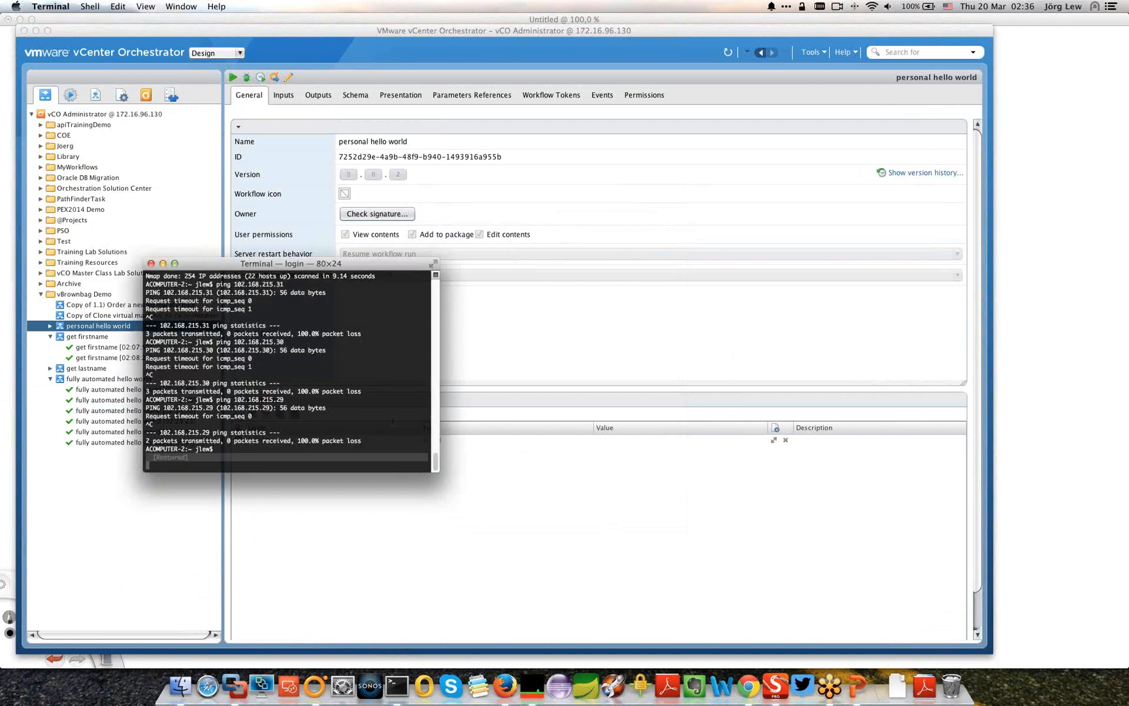
{"action": "left_click", "coordinate": [94, 331]}
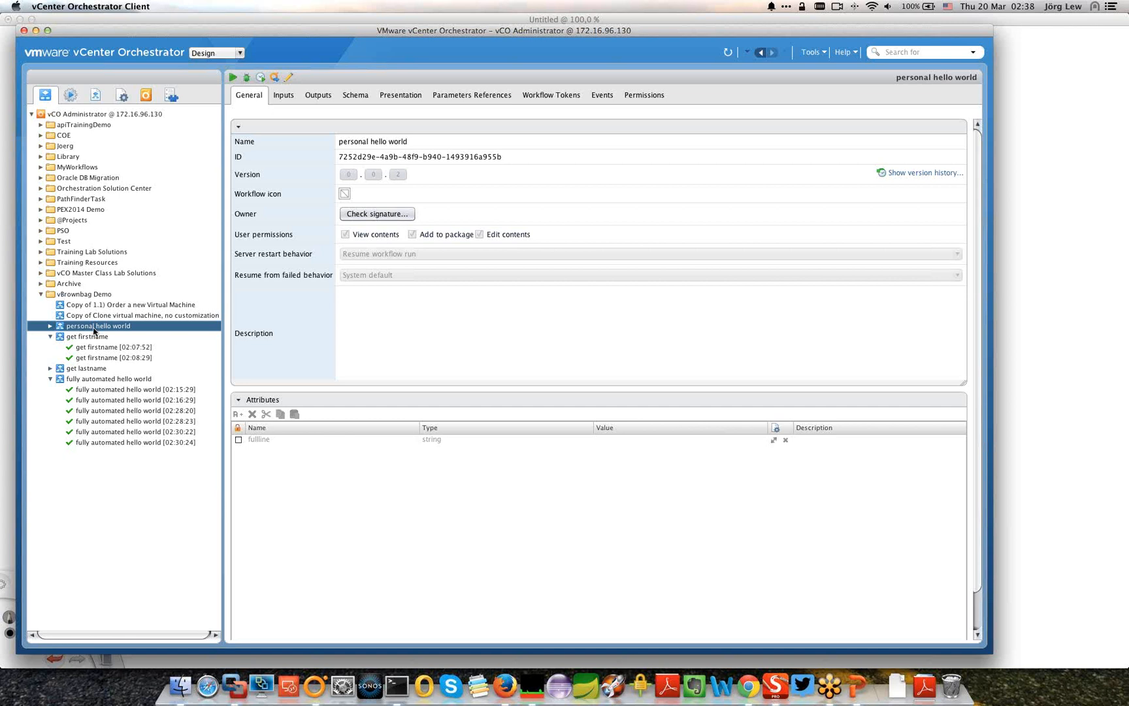
{"action": "right_click", "coordinate": [93, 330]}
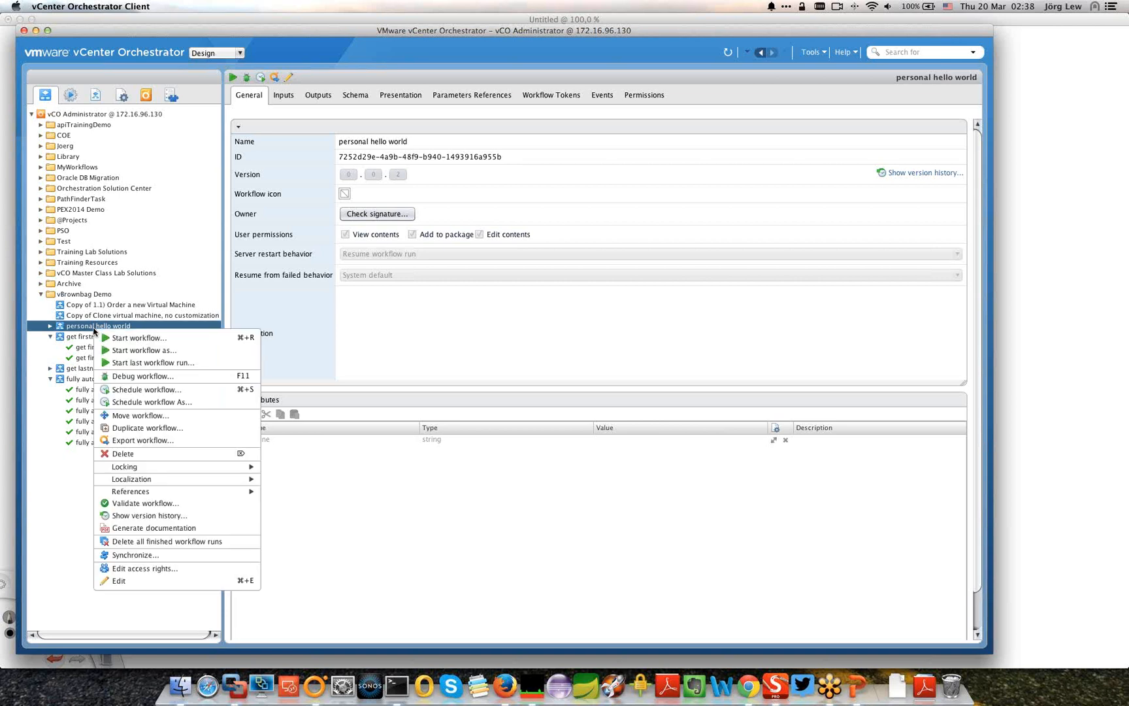
{"action": "left_click", "coordinate": [134, 440]}
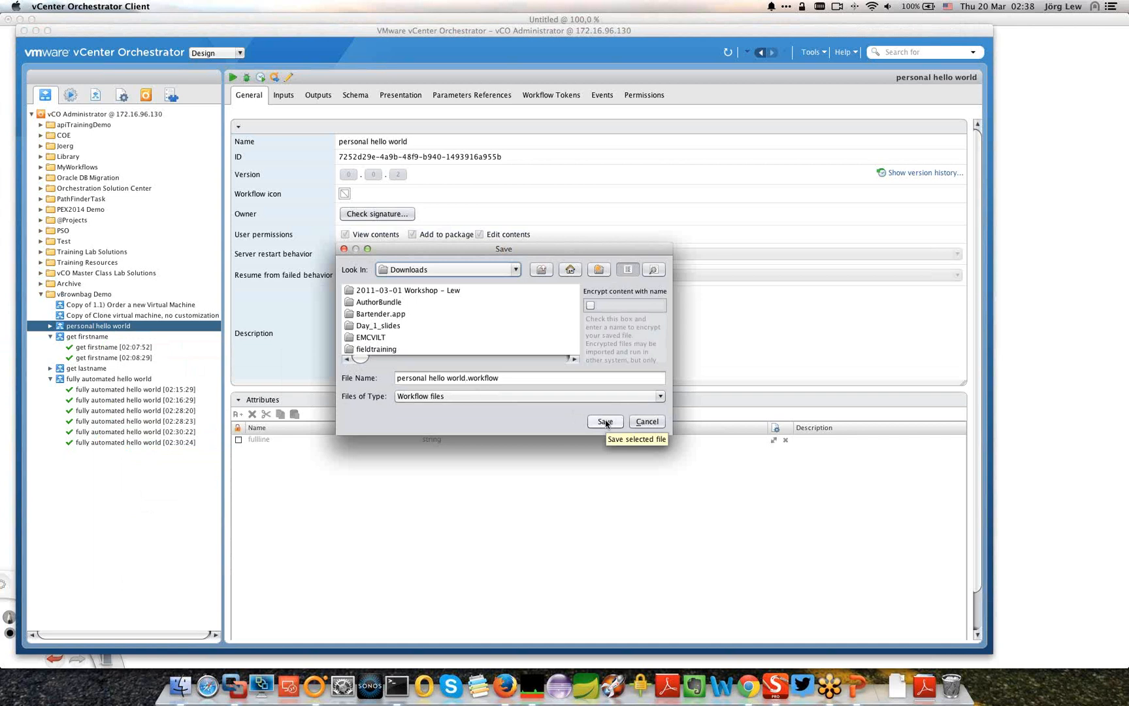
{"action": "left_click", "coordinate": [640, 421]}
Step: Review the schemas of the personal hello world and fully automated hello world workflows
{"action": "left_click", "coordinate": [356, 95]}
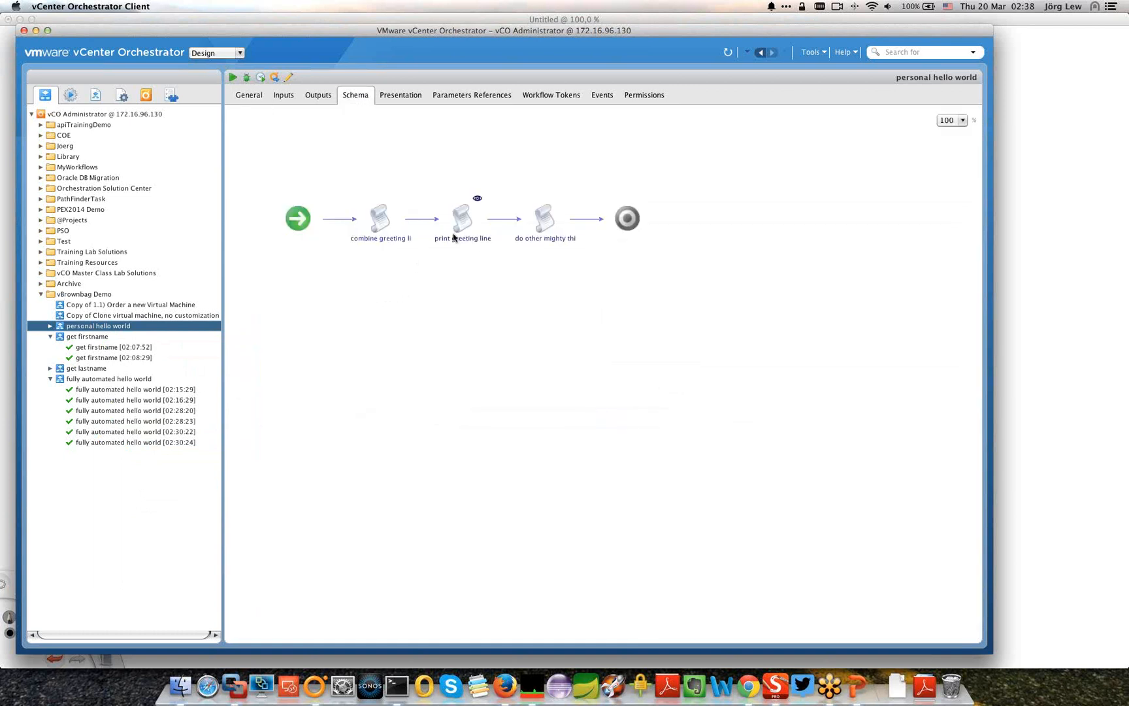
{"action": "left_click", "coordinate": [138, 380]}
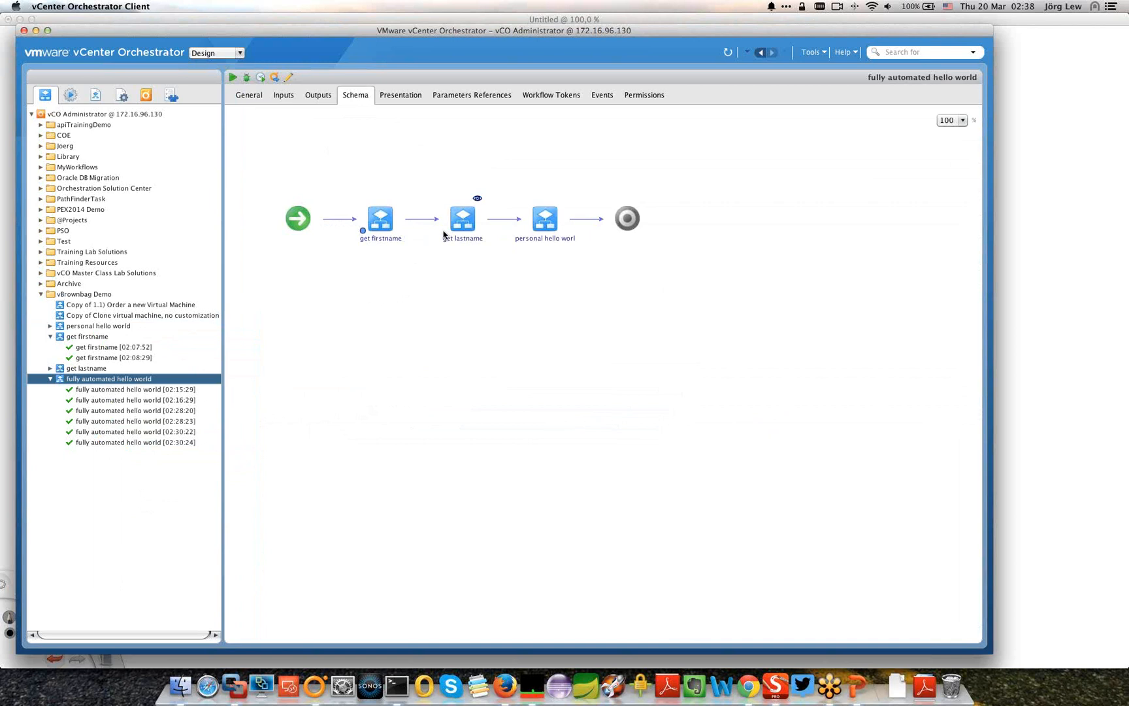
Step: Create a new package named com.vbrownbag.demo
{"action": "left_click", "coordinate": [146, 96]}
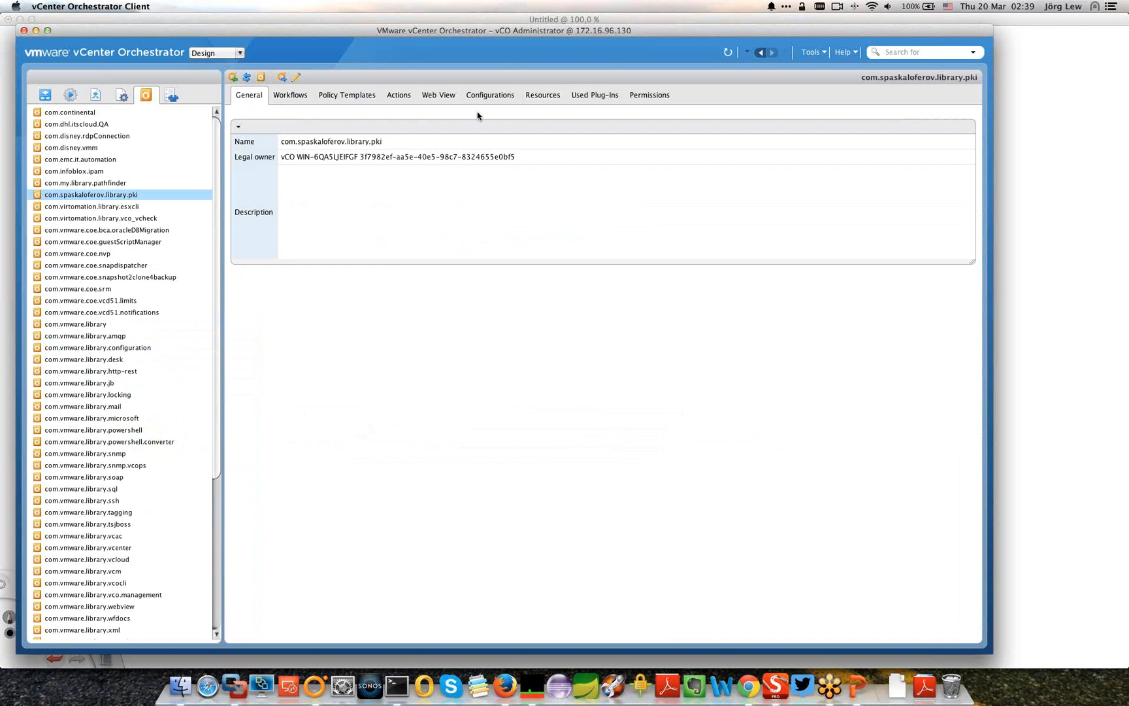
{"action": "left_click", "coordinate": [261, 77]}
{"action": "type", "text": "com.vbrownbag"}
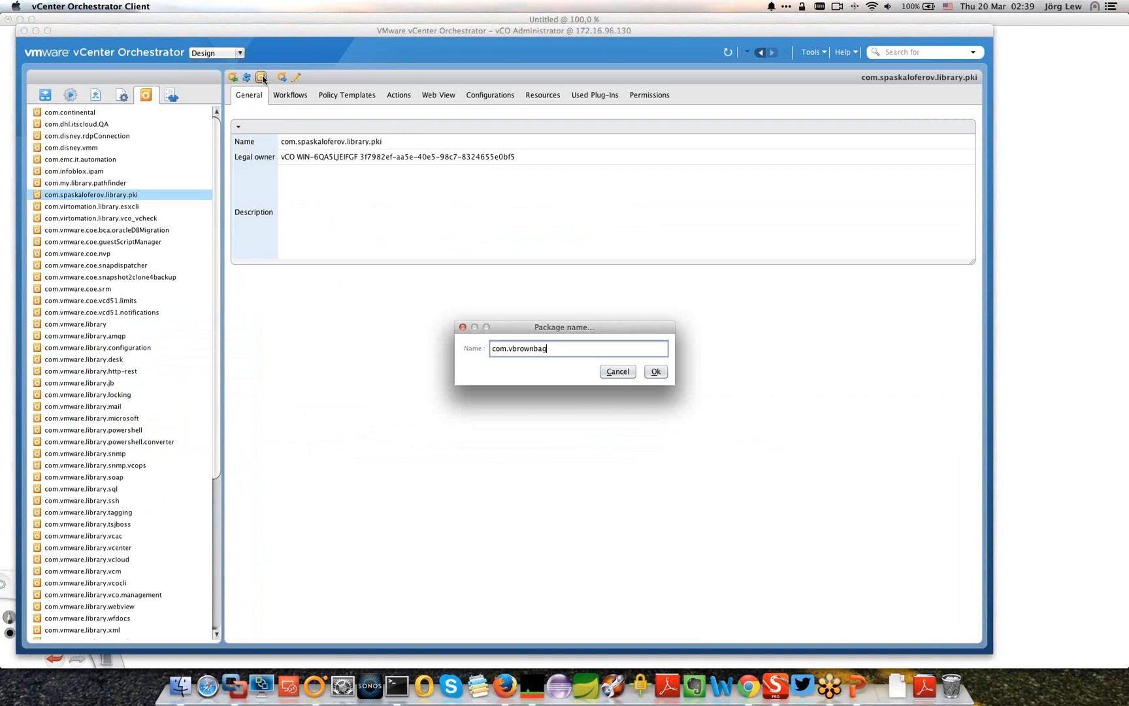
{"action": "type", "text": ".demo"}
{"action": "key", "text": "Return"}
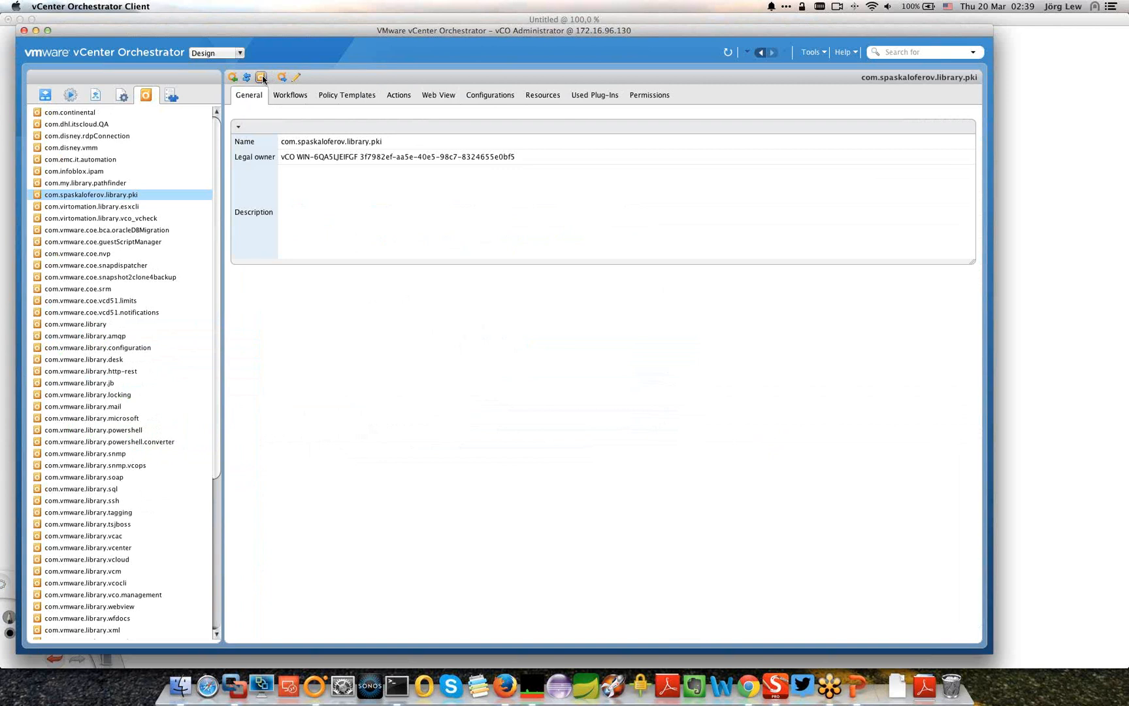
Step: Edit the com.vbrownbag.demo package and add the fully automated hello world workflow from the vBrownbag Demo folder
{"action": "right_click", "coordinate": [97, 634]}
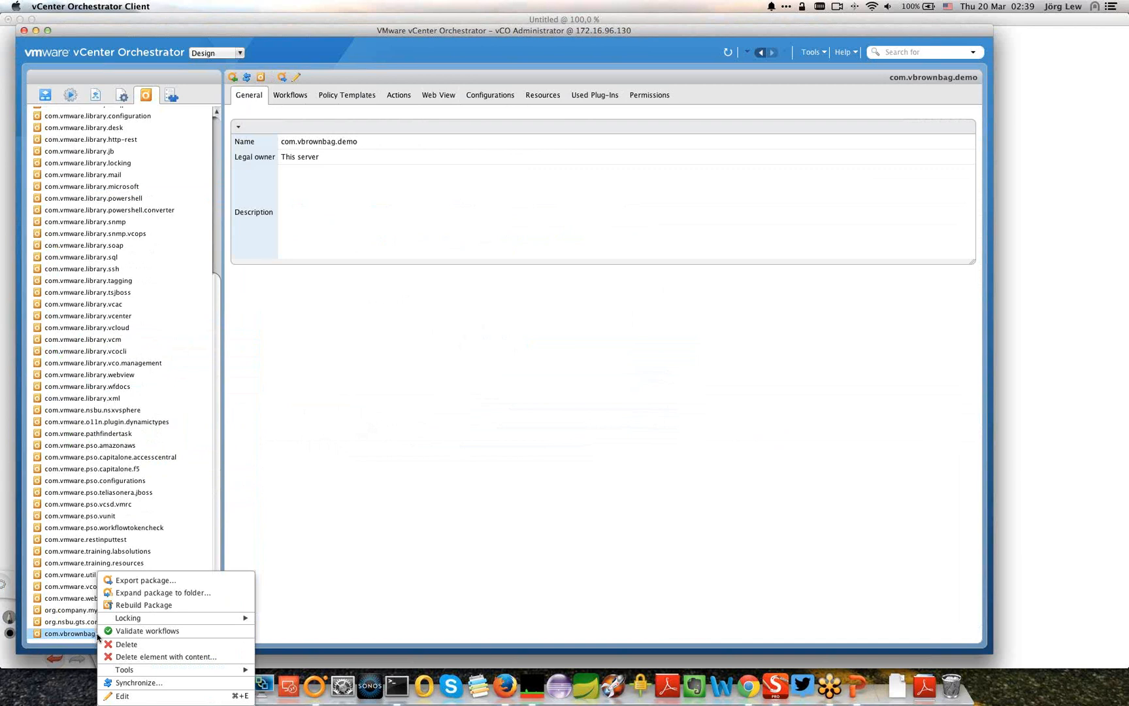
{"action": "left_click", "coordinate": [122, 696]}
{"action": "left_click", "coordinate": [90, 66]}
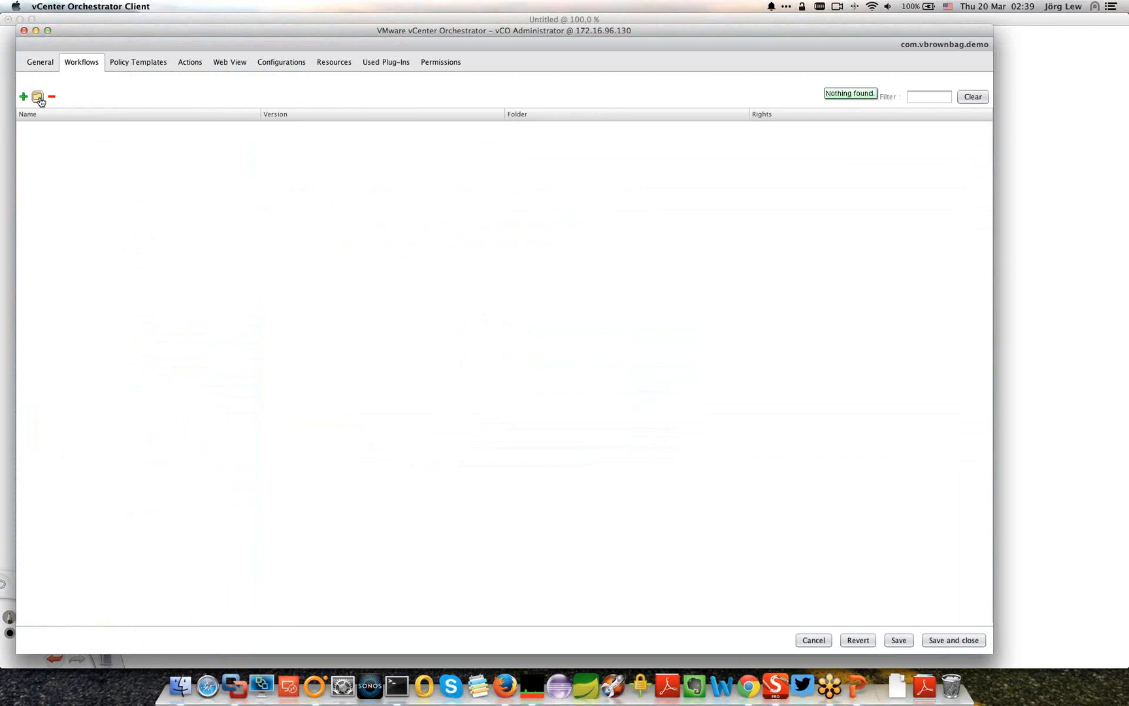
{"action": "left_click", "coordinate": [38, 97]}
{"action": "key", "text": "Escape"}
{"action": "left_click", "coordinate": [23, 97]}
{"action": "type", "text": "fully"}
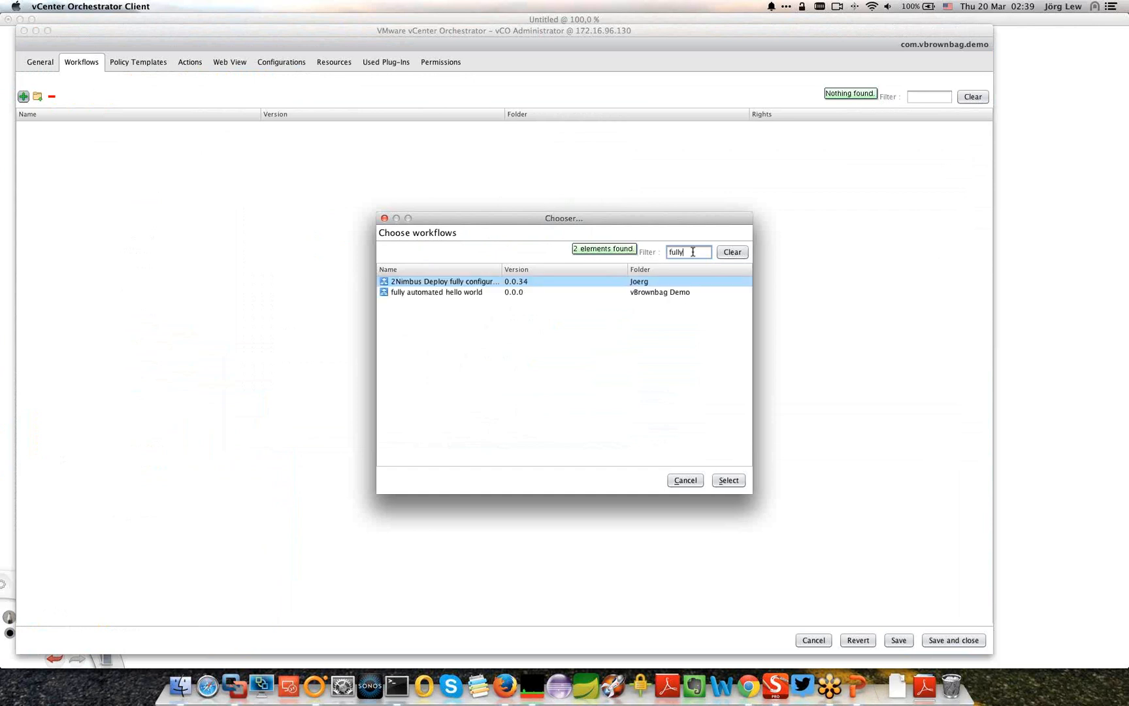
{"action": "left_click", "coordinate": [416, 295]}
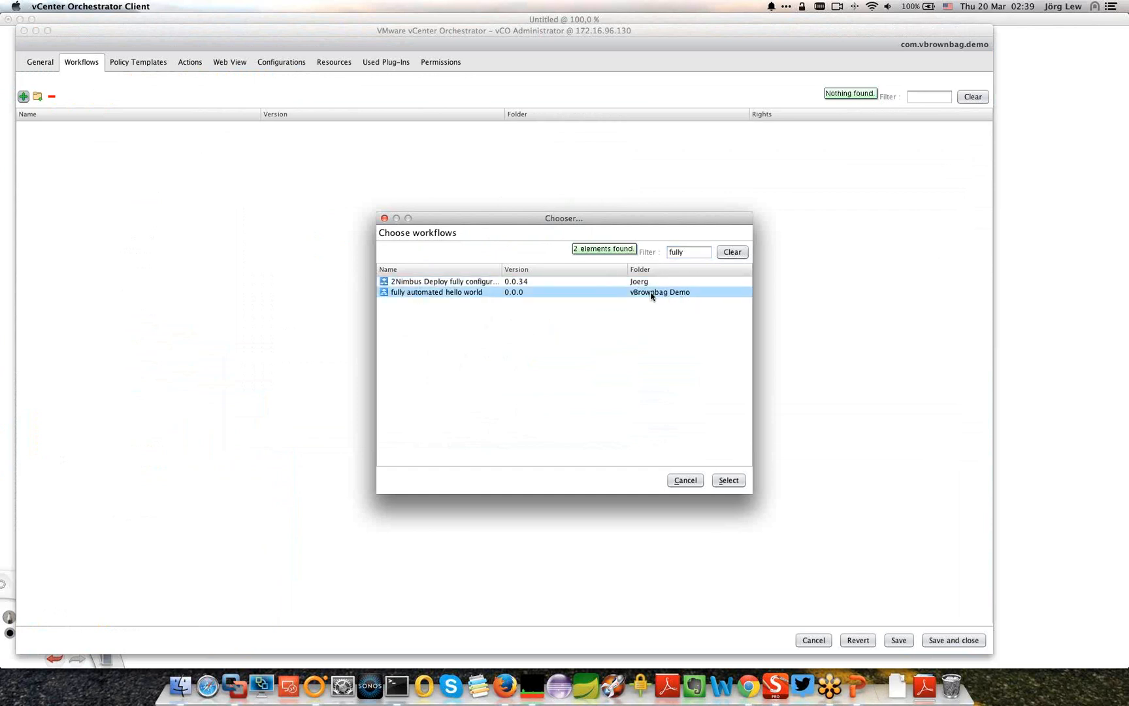
{"action": "left_click", "coordinate": [729, 481]}
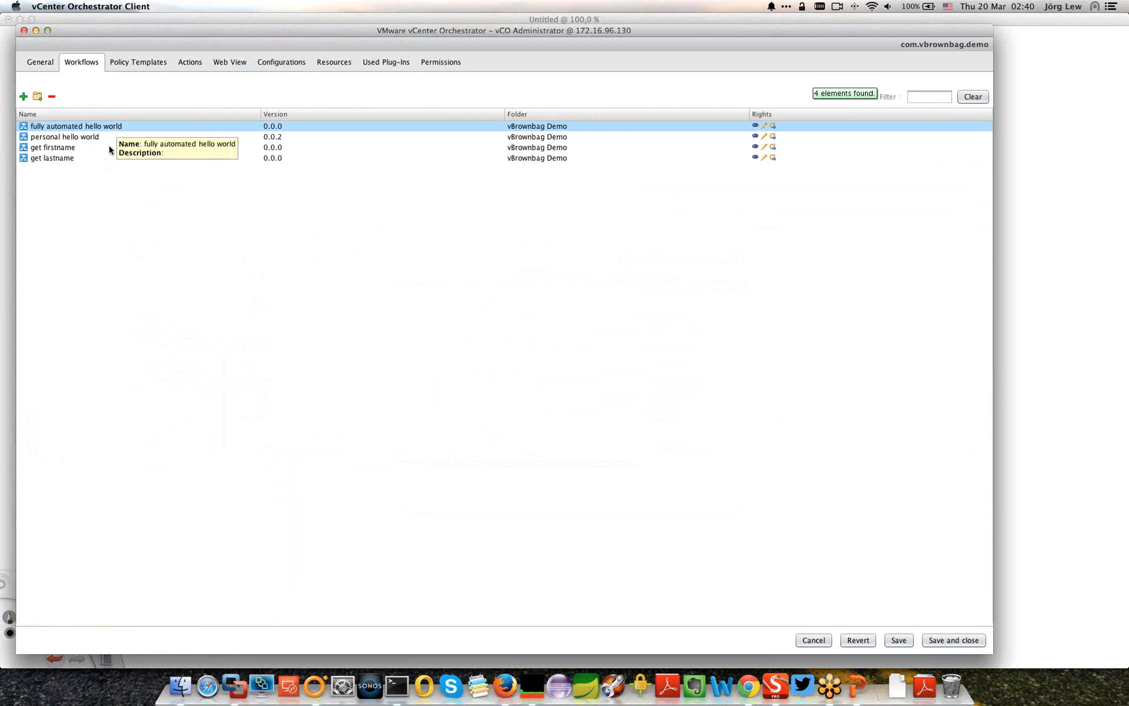
Step: Check the package's actions, configurations and resources, and return to its list of workflows
{"action": "left_click", "coordinate": [194, 64]}
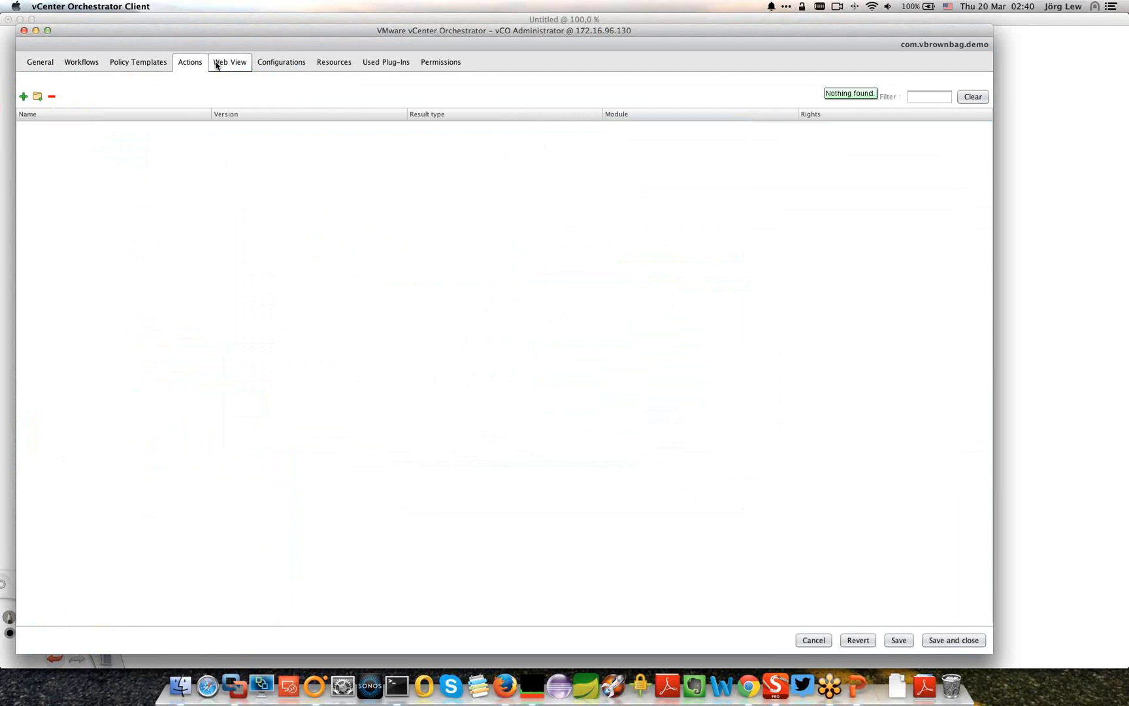
{"action": "left_click", "coordinate": [286, 66]}
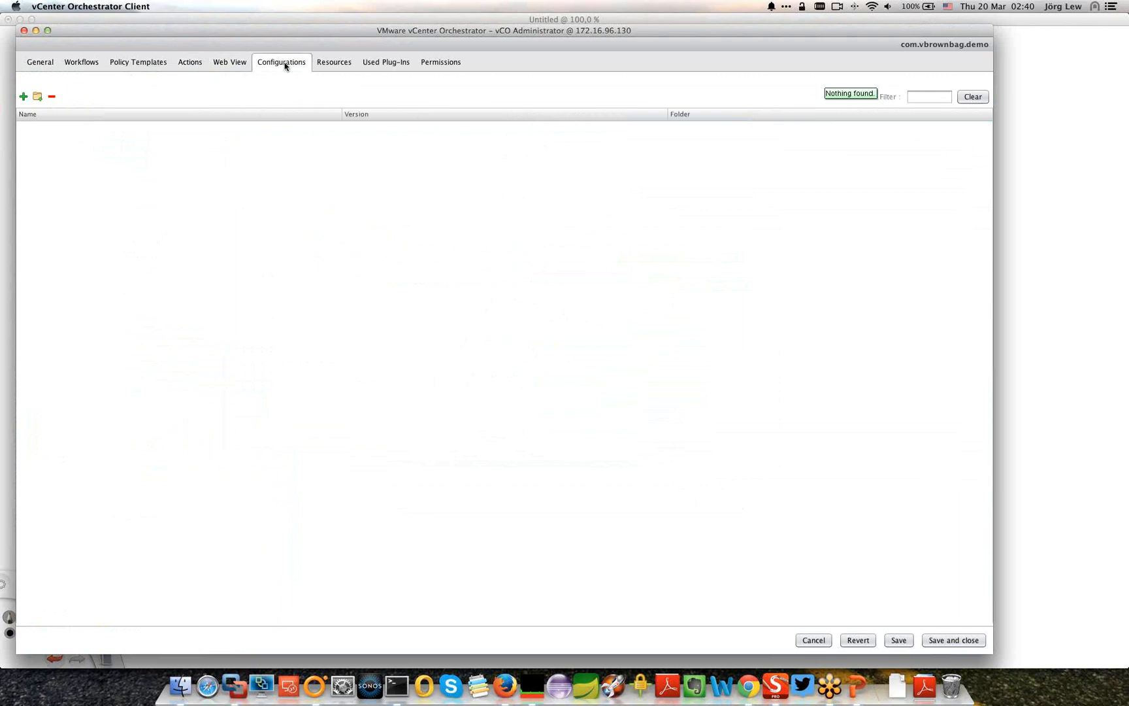
{"action": "left_click", "coordinate": [324, 64]}
{"action": "left_click", "coordinate": [81, 62]}
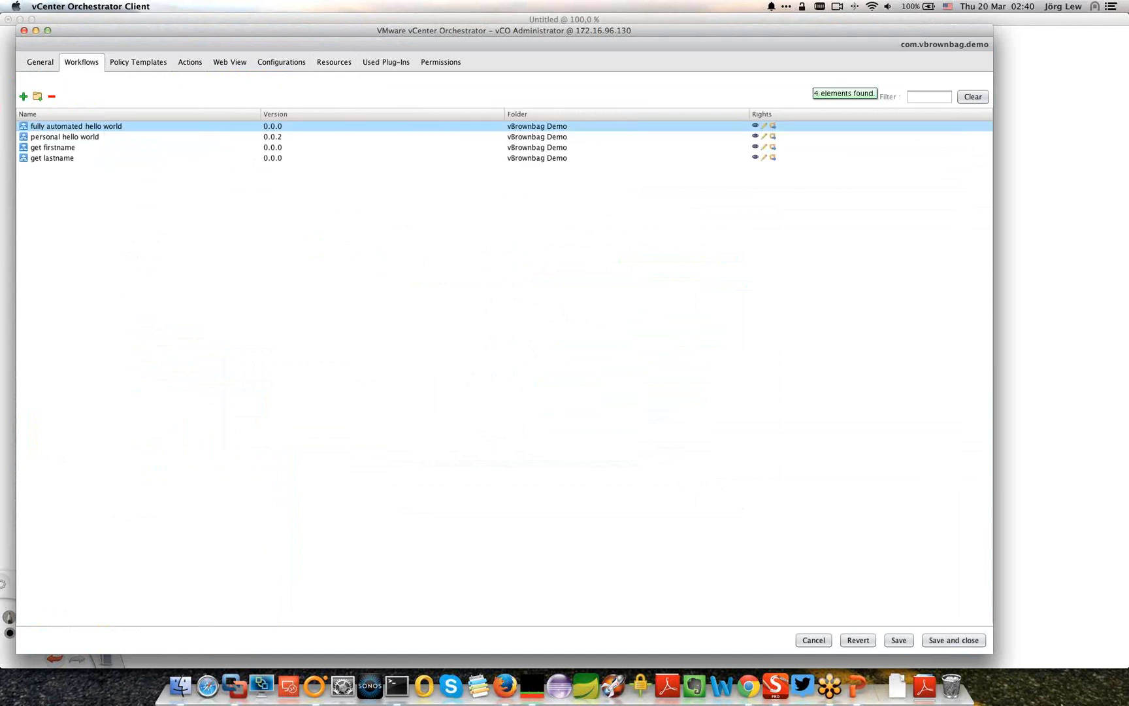
Step: Save and close the com.vbrownbag.demo package and rebuild it
{"action": "left_click", "coordinate": [960, 640]}
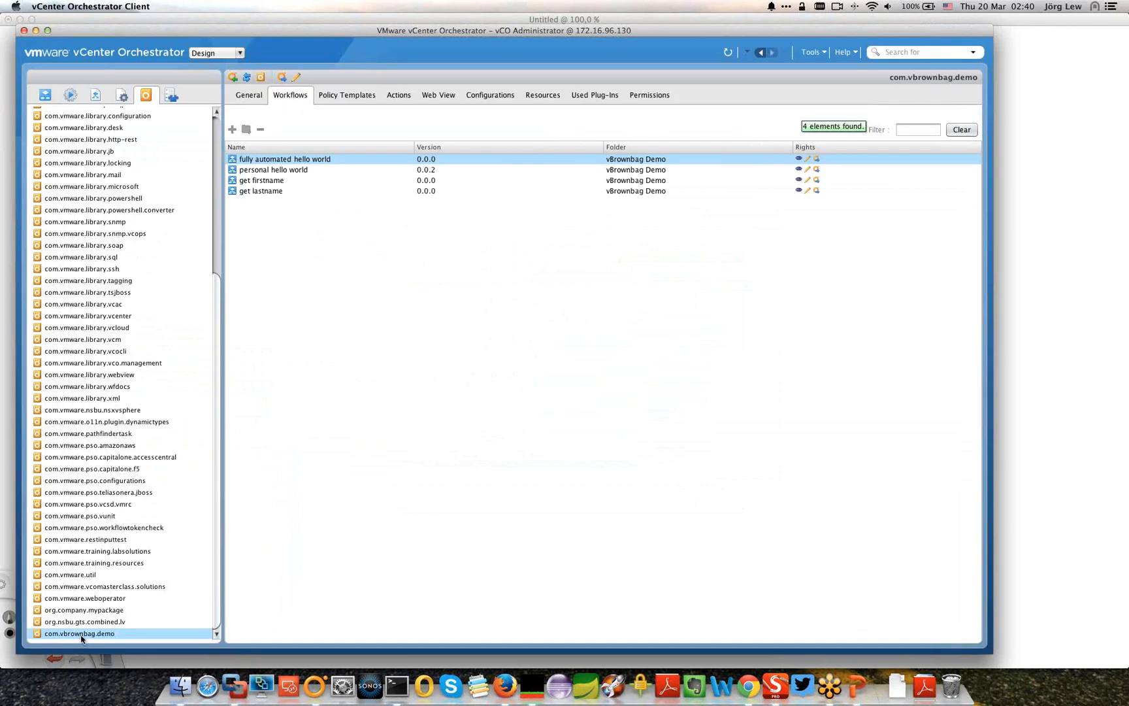
{"action": "right_click", "coordinate": [82, 639]}
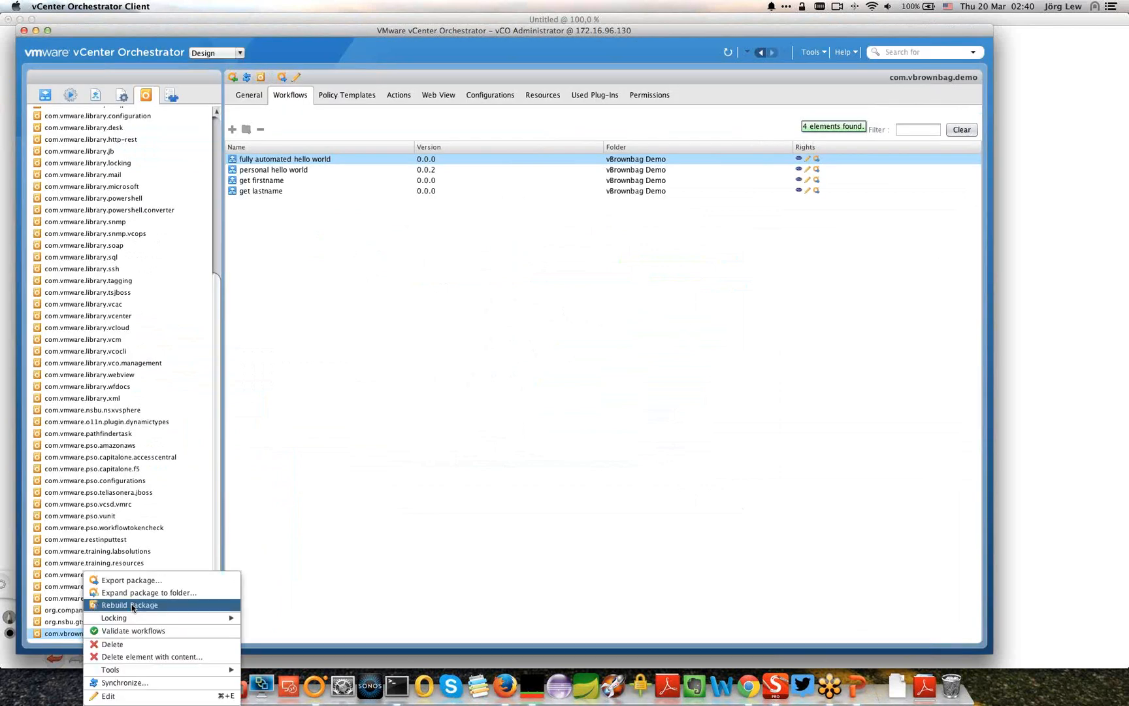
{"action": "left_click", "coordinate": [131, 604]}
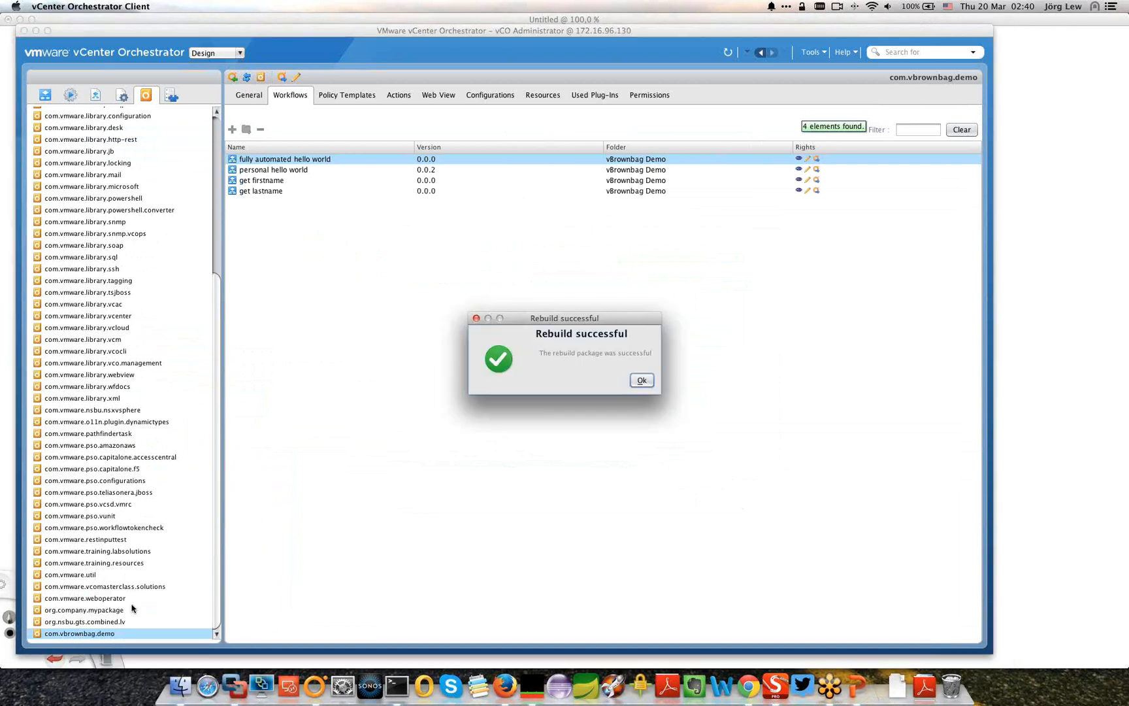
Step: Close the rebuild dialog and export the com.vbrownbag.demo package to the Downloads folder as com.vbrownbag.demo.package
{"action": "left_click", "coordinate": [641, 381]}
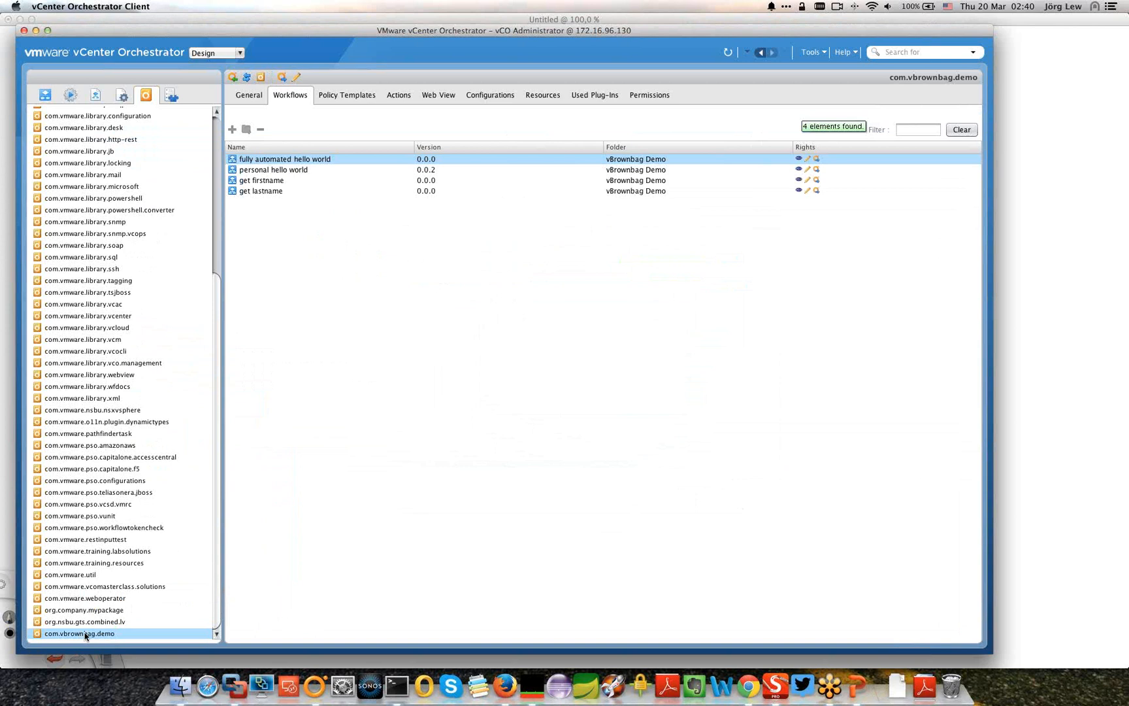
{"action": "right_click", "coordinate": [85, 635]}
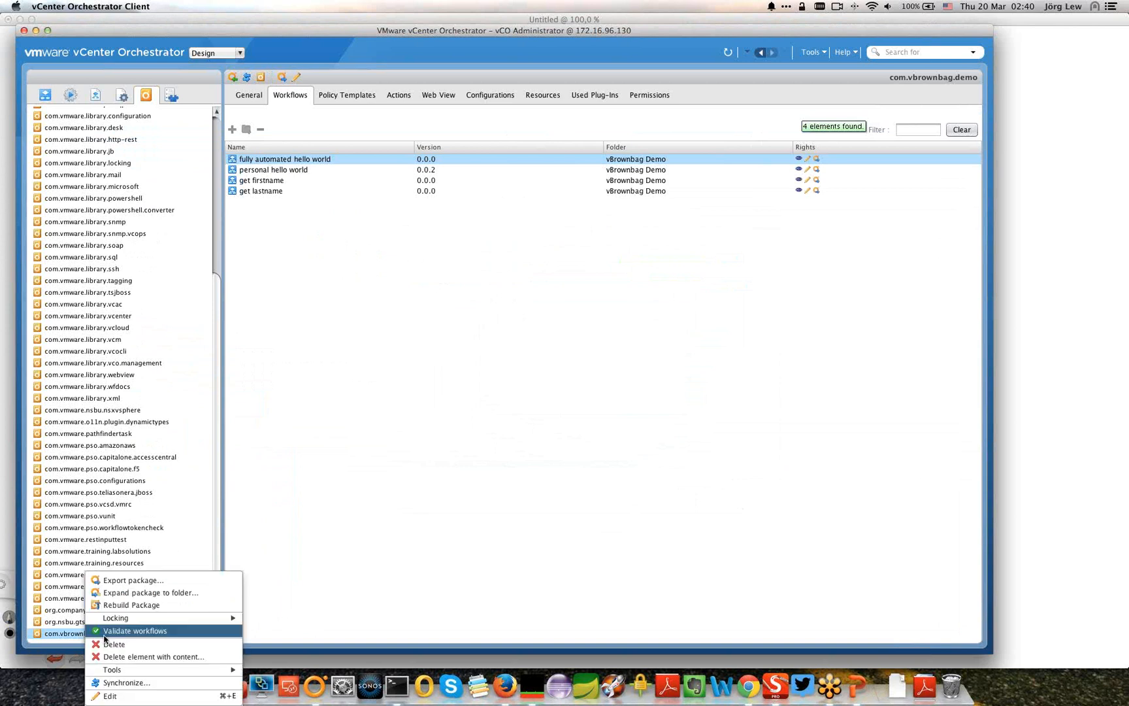
{"action": "left_click", "coordinate": [129, 584]}
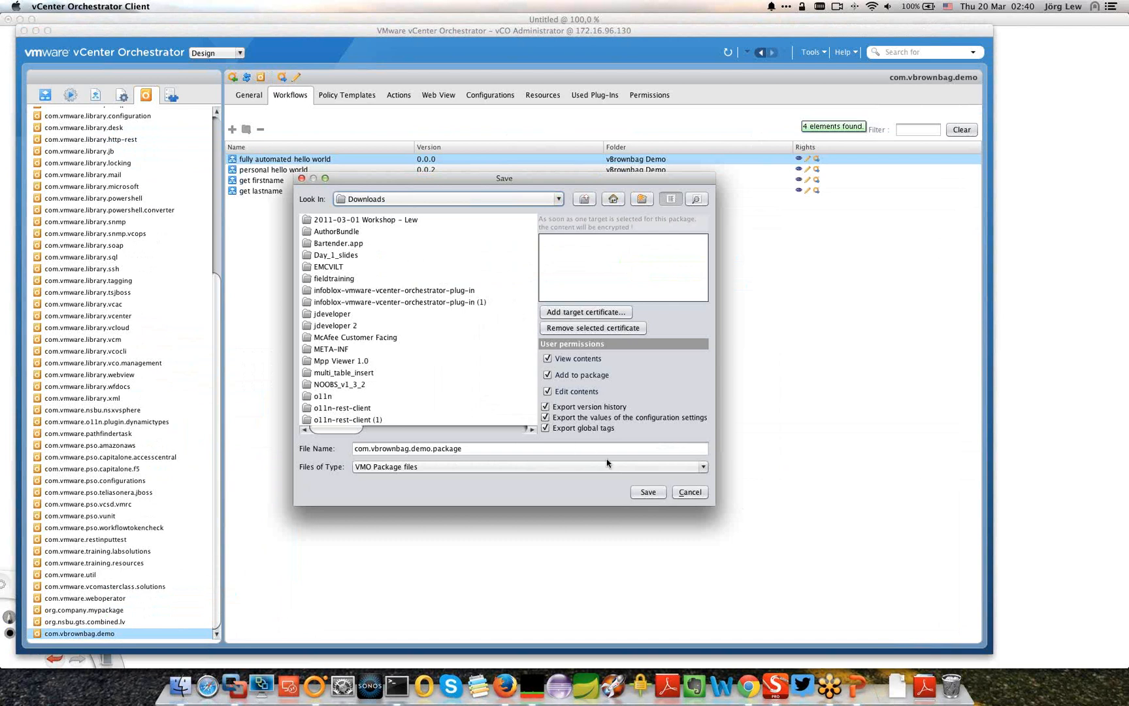
{"action": "left_click", "coordinate": [649, 492]}
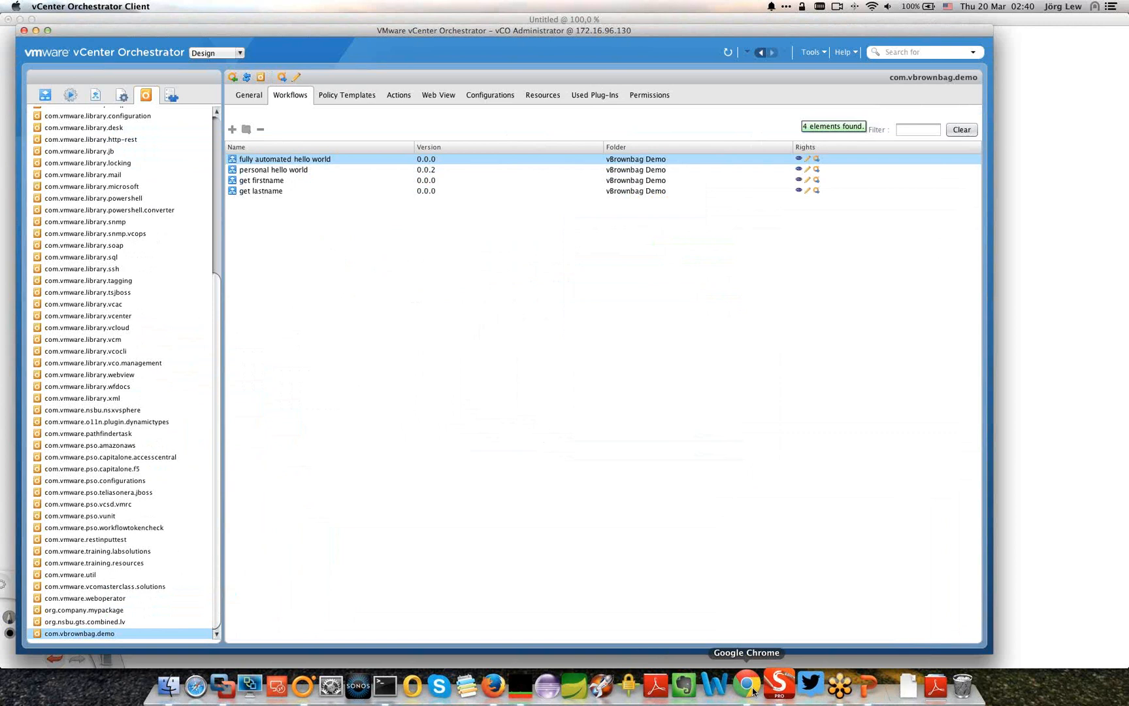
Step: Switch to Chrome and look through the Orchestrator discussions and top participants in the VMware Community
{"action": "left_click", "coordinate": [747, 686]}
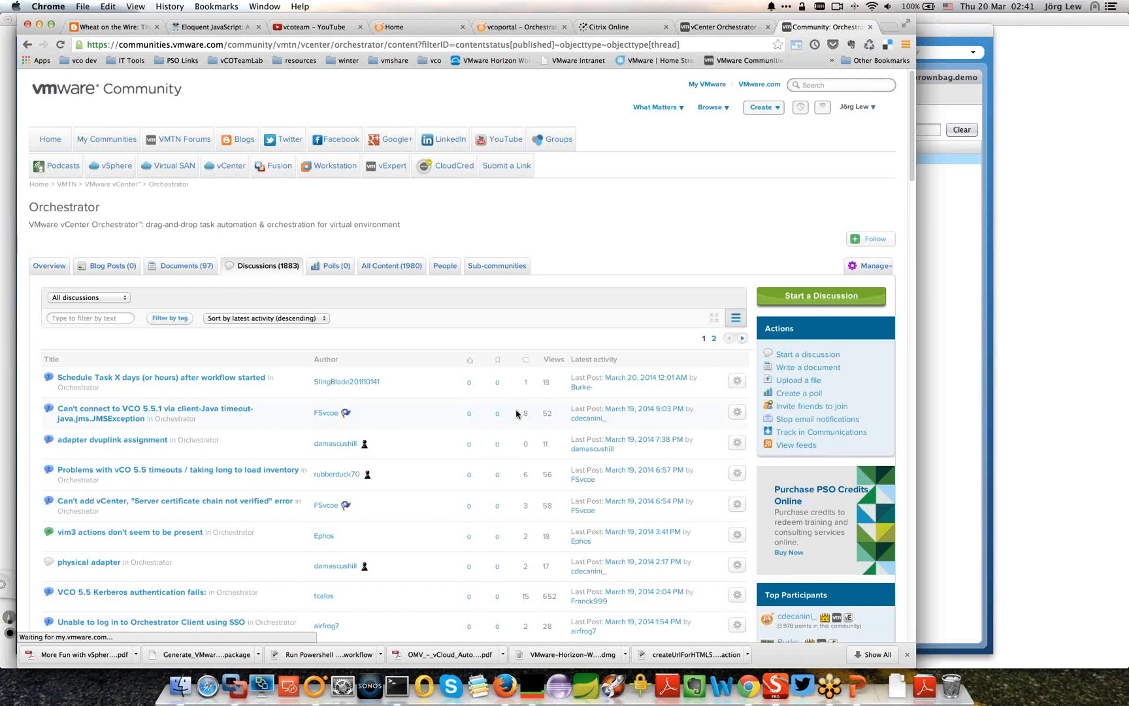
{"action": "scroll", "coordinate": [516, 413], "scroll_direction": "down", "scroll_amount": 10}
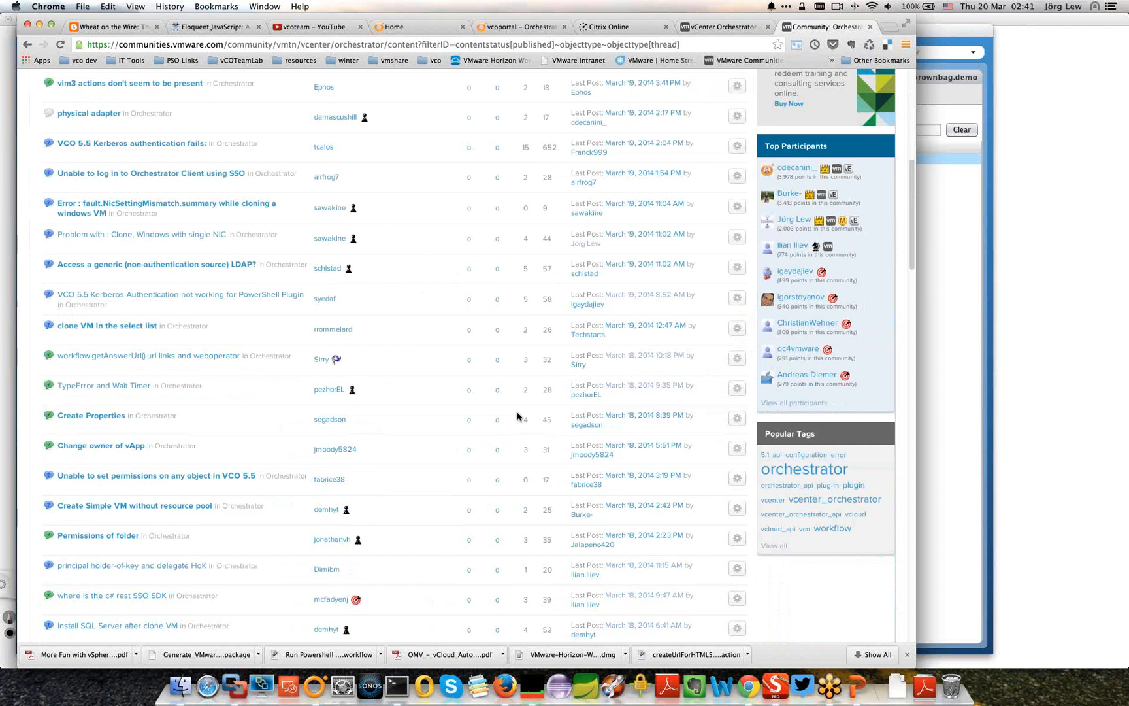
{"action": "scroll", "coordinate": [517, 416], "scroll_direction": "up", "scroll_amount": 8}
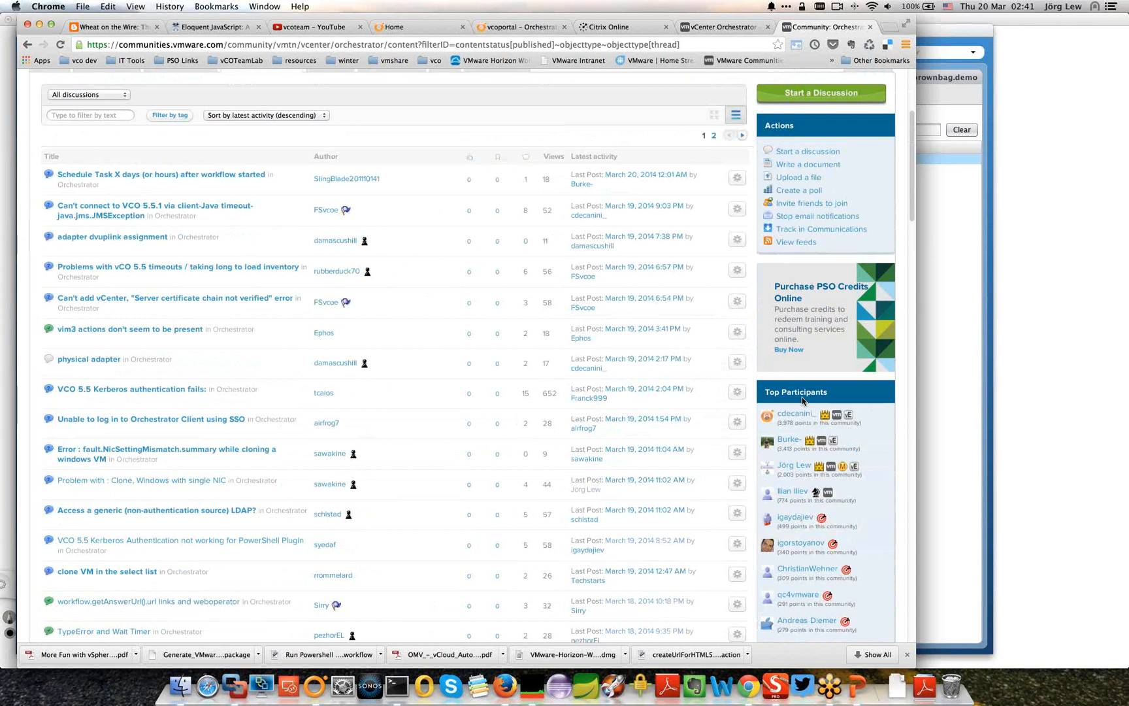
{"action": "scroll", "coordinate": [802, 397], "scroll_direction": "up", "scroll_amount": 3}
Step: Browse the Orchestrator community's documents and examine the Guest script manager package page down to its attached package download
{"action": "left_click", "coordinate": [184, 267]}
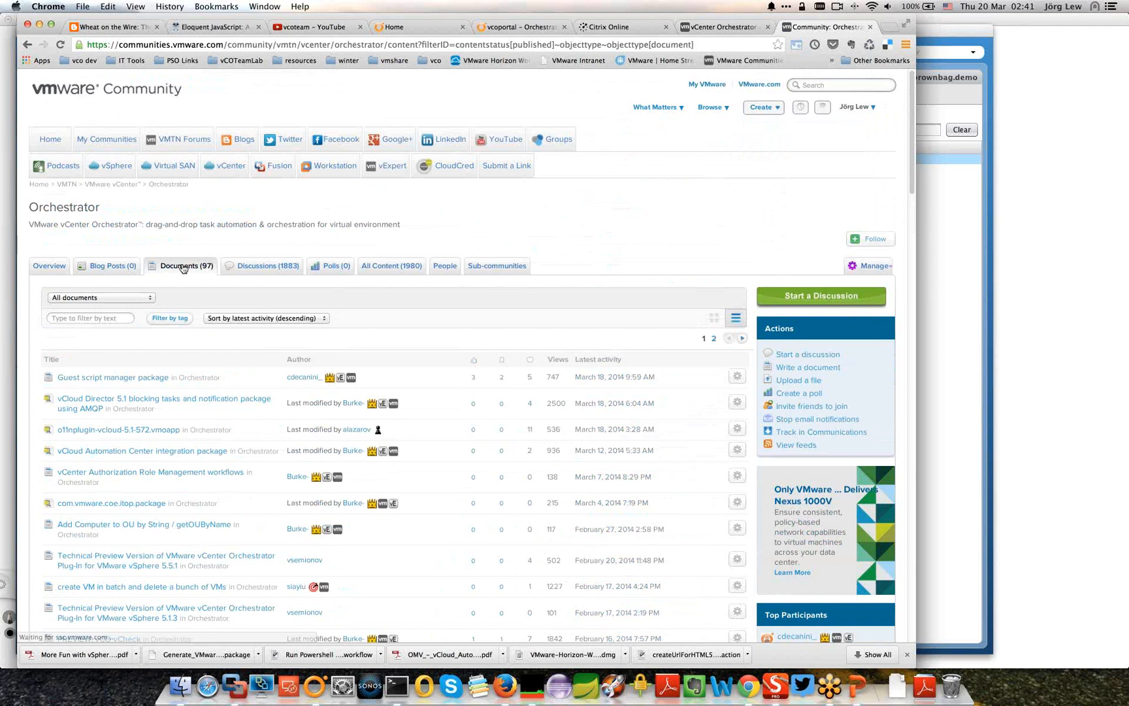
{"action": "scroll", "coordinate": [64, 217], "scroll_direction": "down", "scroll_amount": 5}
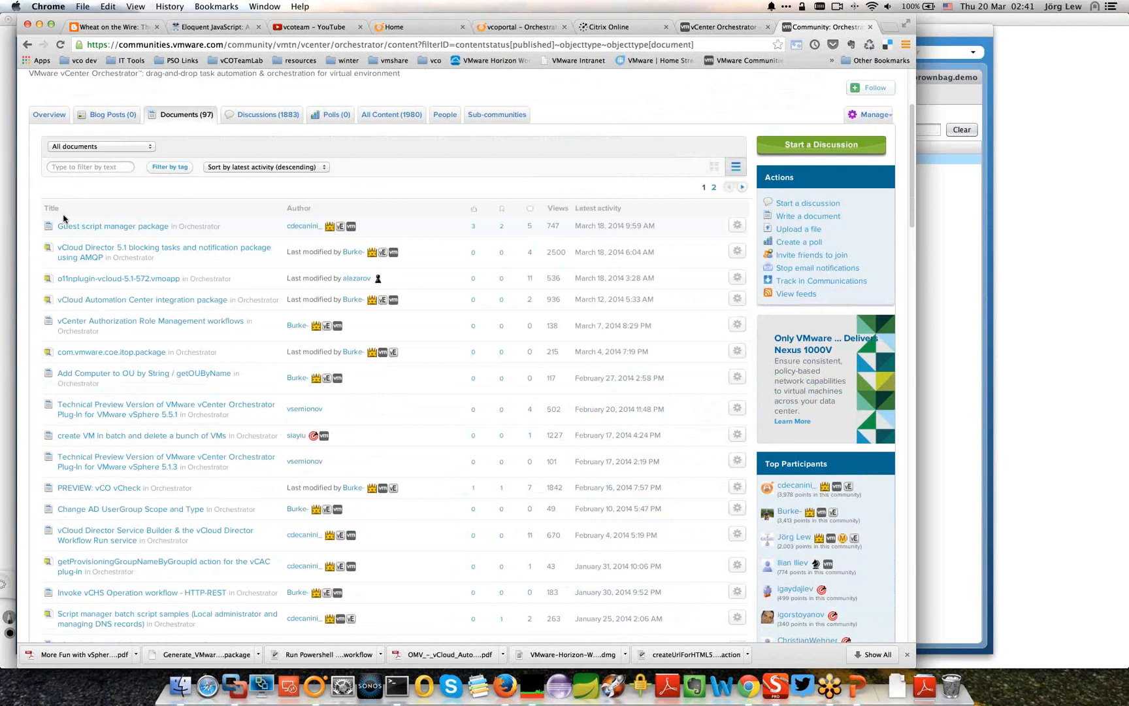
{"action": "left_click", "coordinate": [92, 226]}
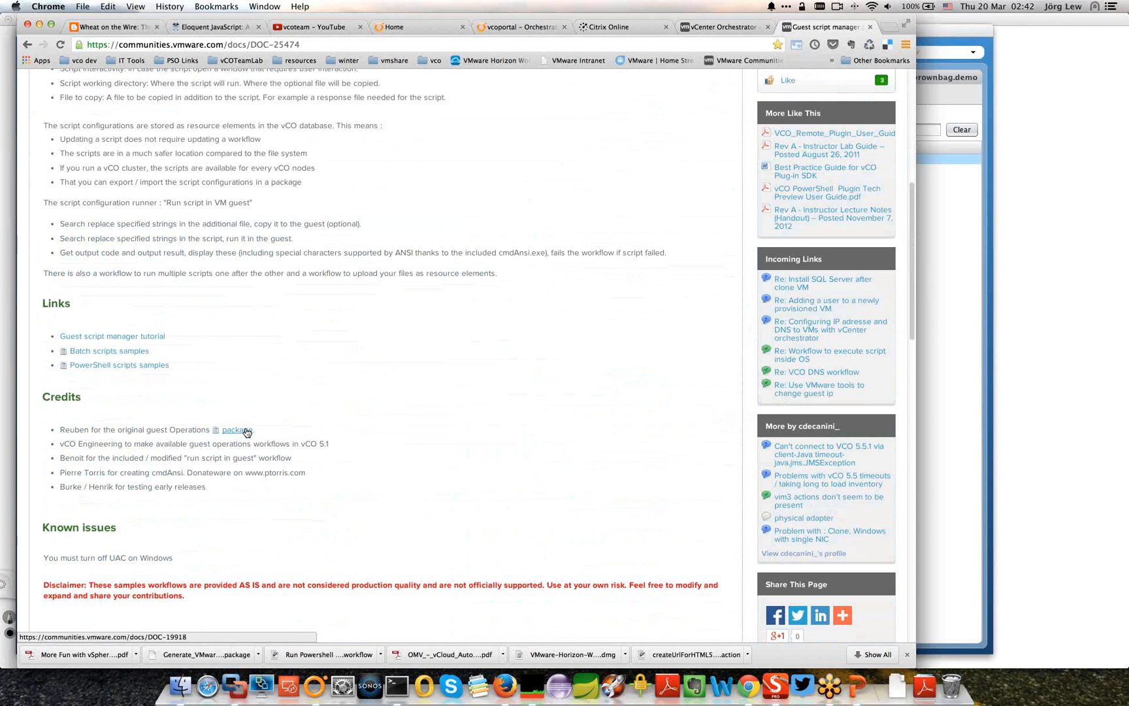
{"action": "scroll", "coordinate": [247, 433], "scroll_direction": "down", "scroll_amount": 3}
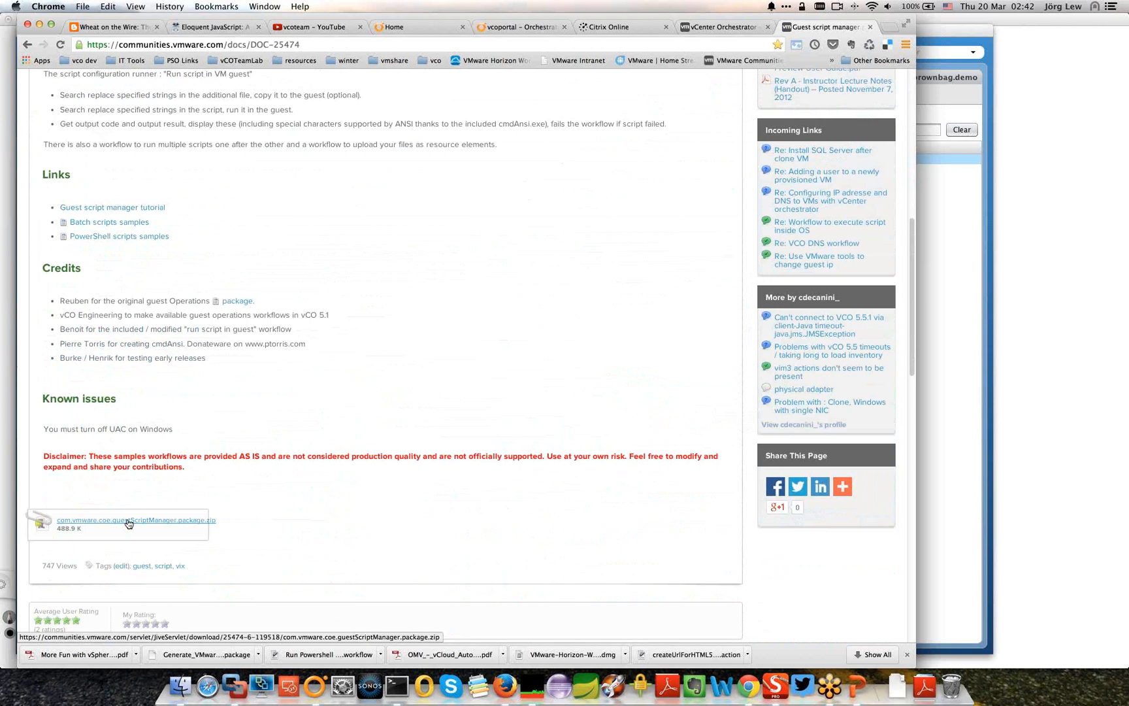
Step: Return to the vCenter Orchestrator client and import the selected elements of com.vmware.coe.vcd51.notifications.package from Downloads
{"action": "key", "text": "super+Tab"}
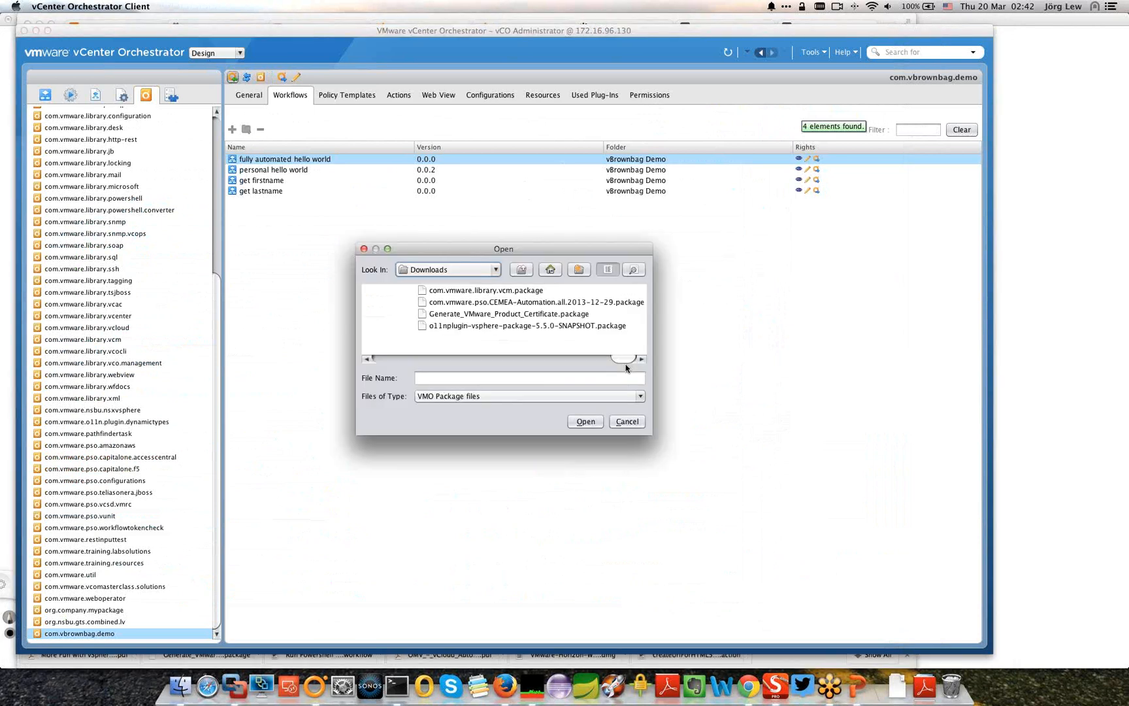
{"action": "left_click", "coordinate": [595, 423]}
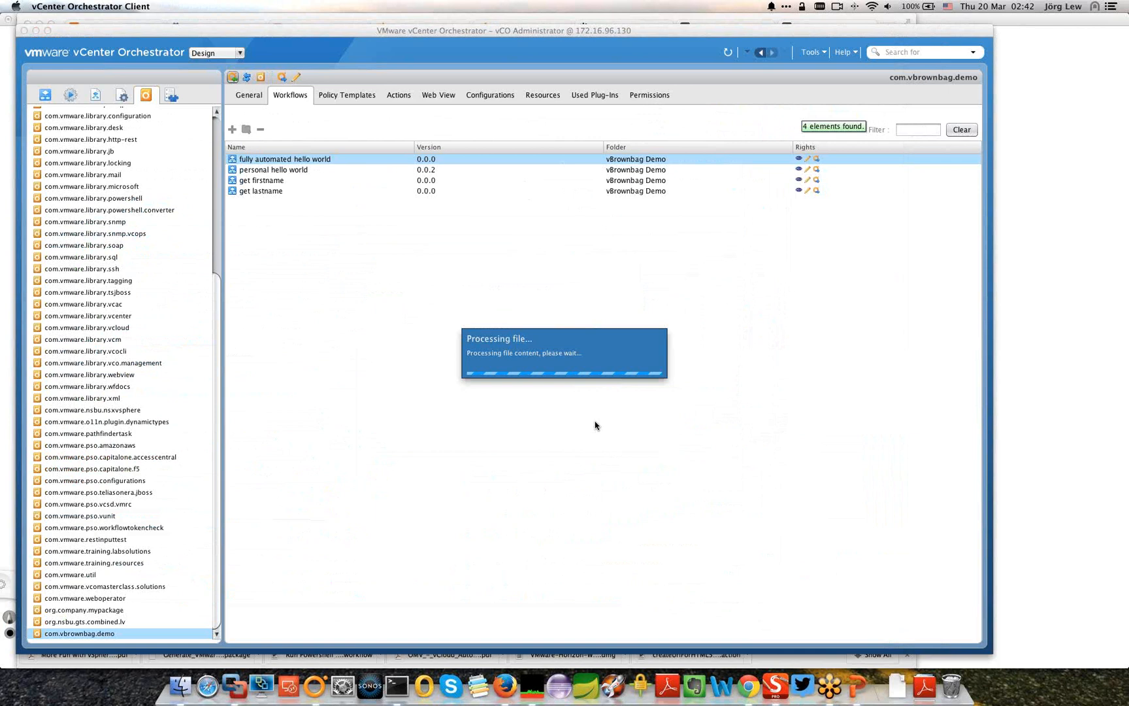
{"action": "left_click", "coordinate": [720, 433]}
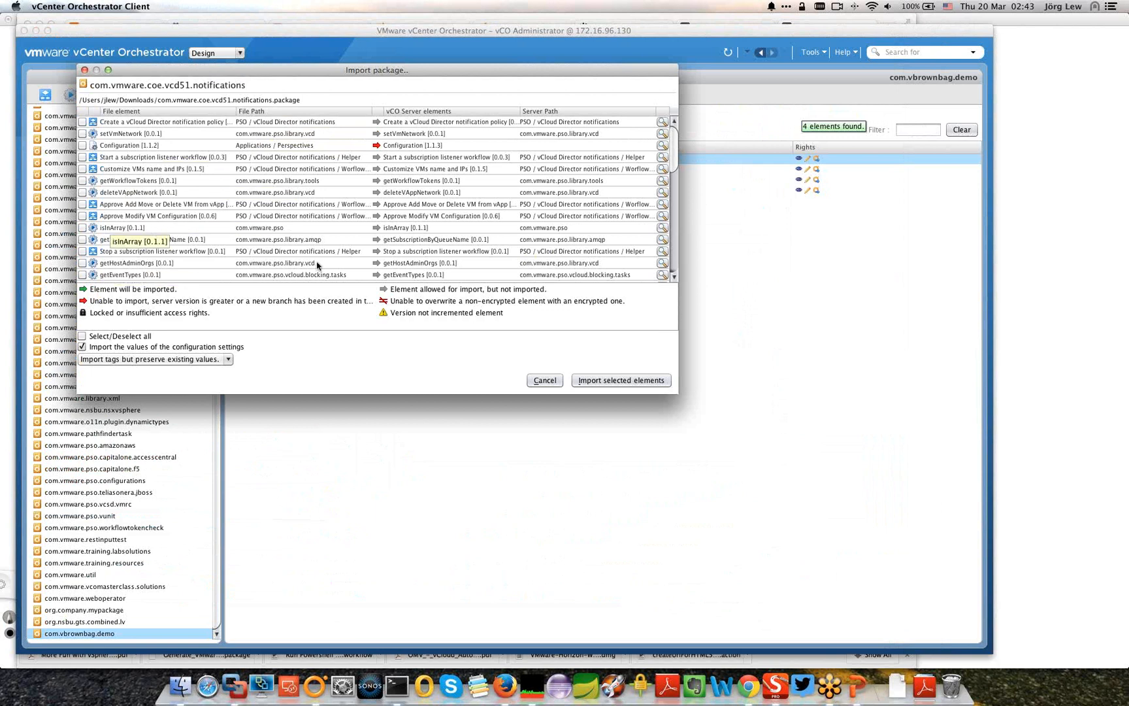
{"action": "left_click", "coordinate": [619, 381]}
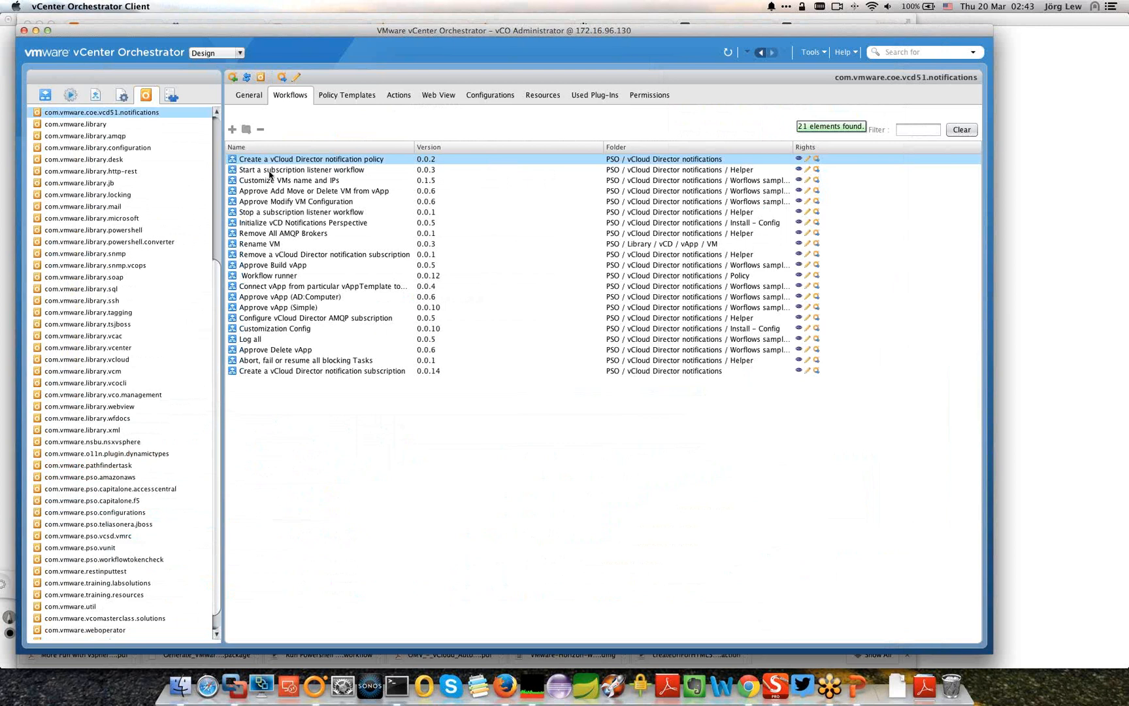
Step: Examine the imported package's actions and configurations, view the workflow tree, and return to the packages
{"action": "left_click", "coordinate": [399, 95]}
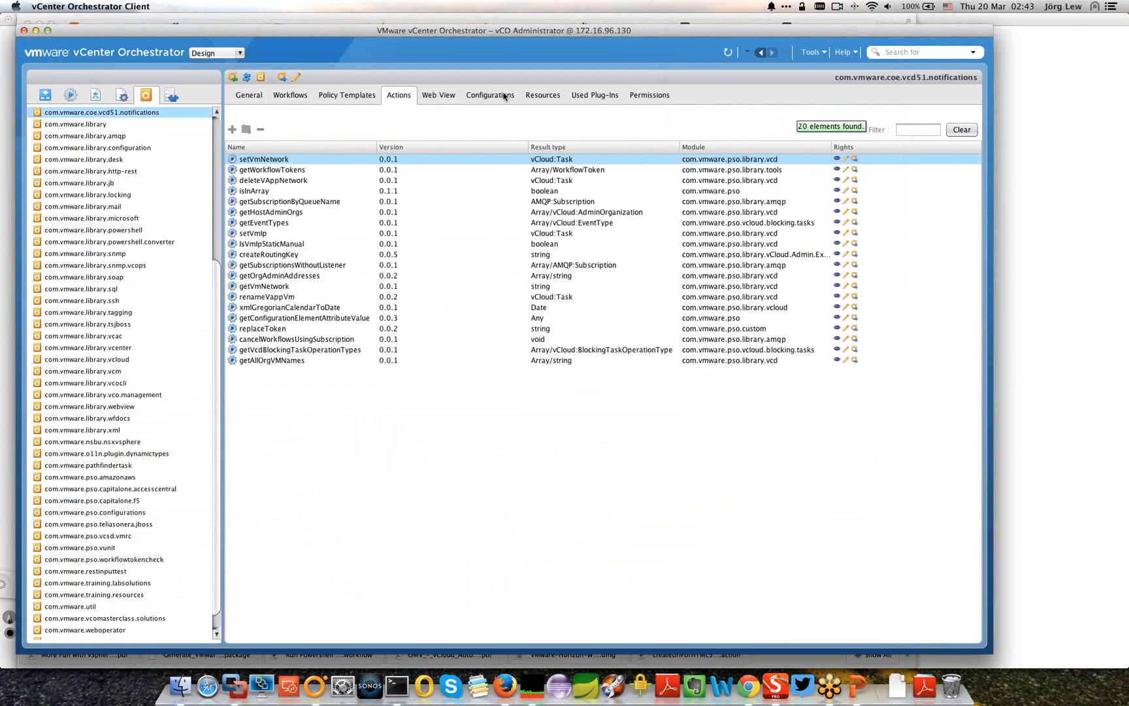
{"action": "left_click", "coordinate": [505, 97]}
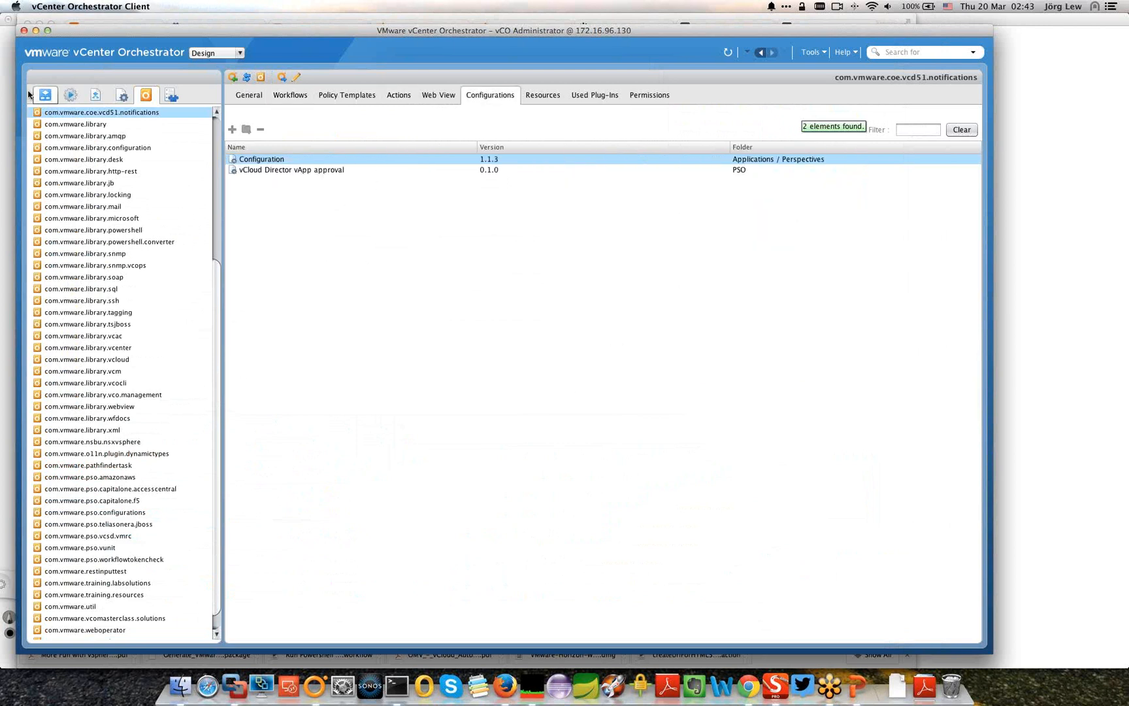
{"action": "left_click", "coordinate": [46, 95]}
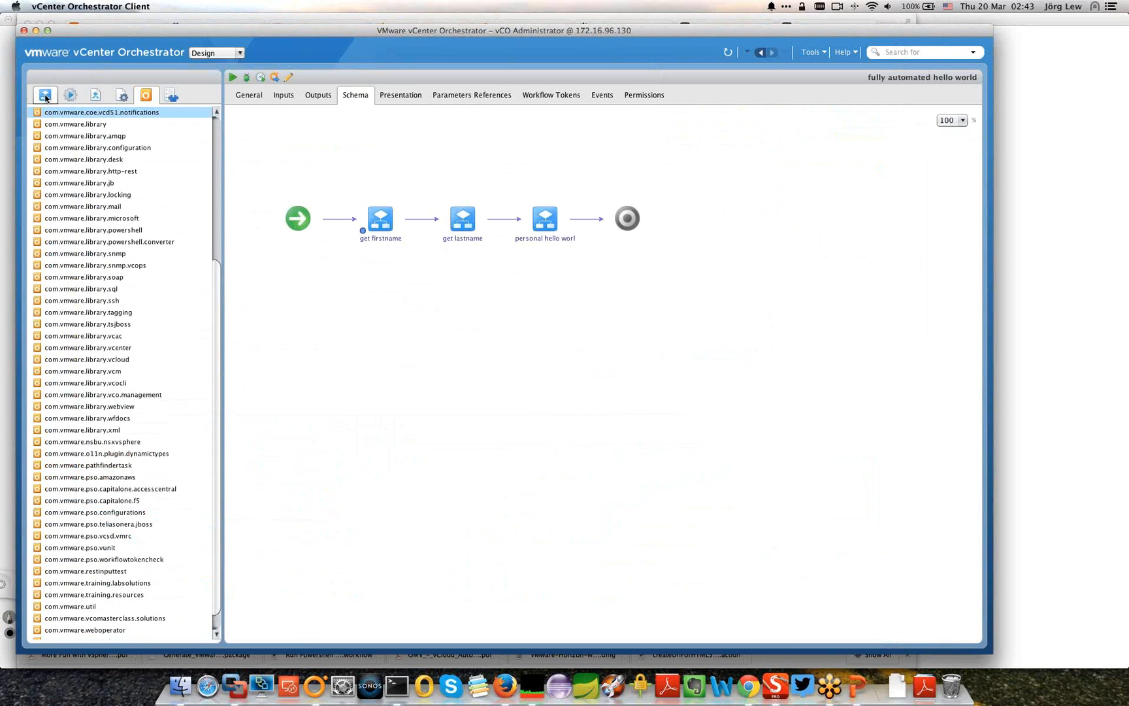
{"action": "left_click", "coordinate": [45, 95]}
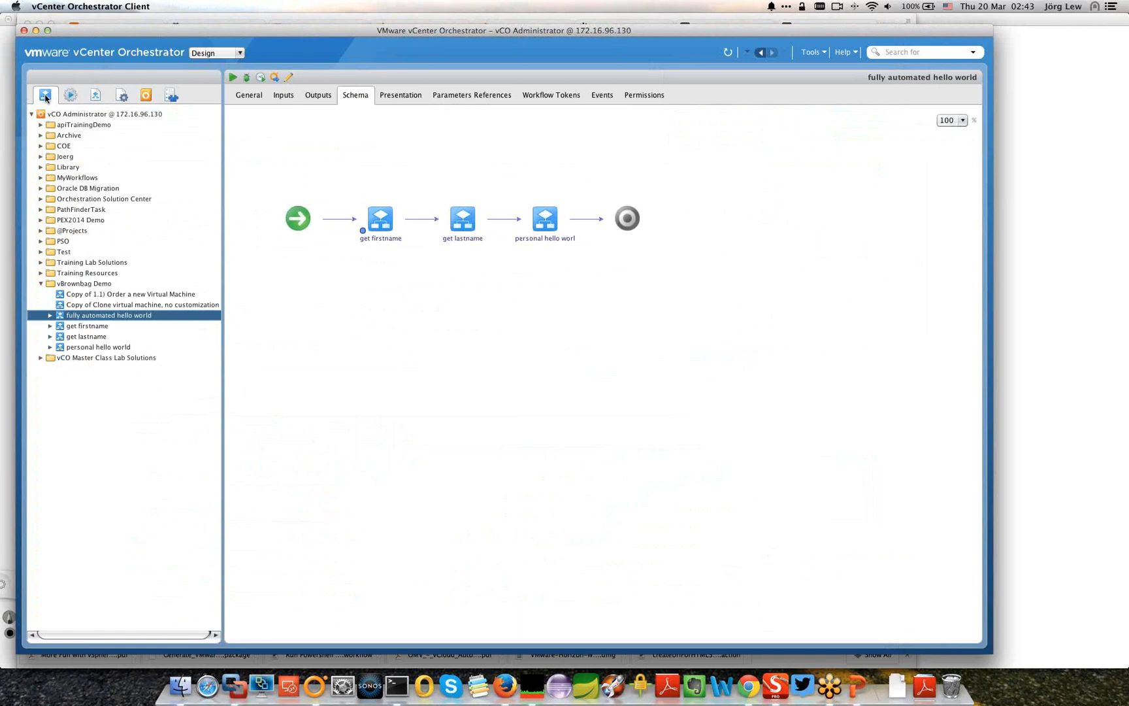
{"action": "left_click", "coordinate": [146, 95]}
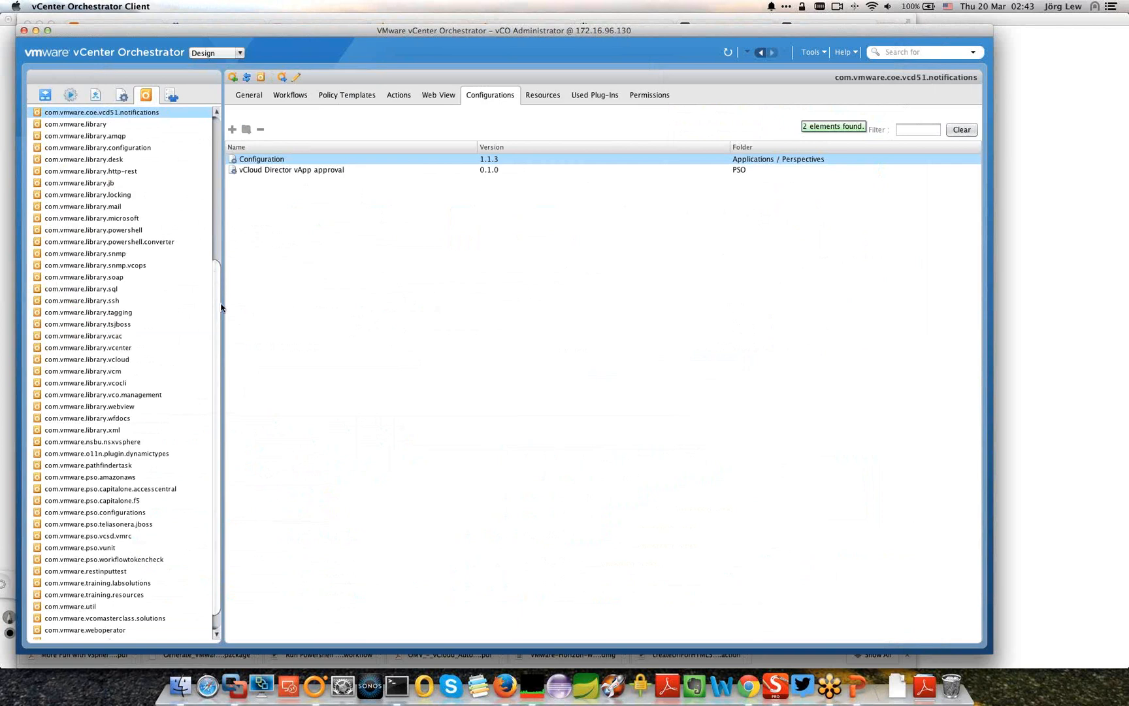
Step: Find com.vbrownbag.demo in the package list and export it again to Downloads with the default permissions and export options
{"action": "scroll", "coordinate": [221, 307], "scroll_direction": "down", "scroll_amount": 2}
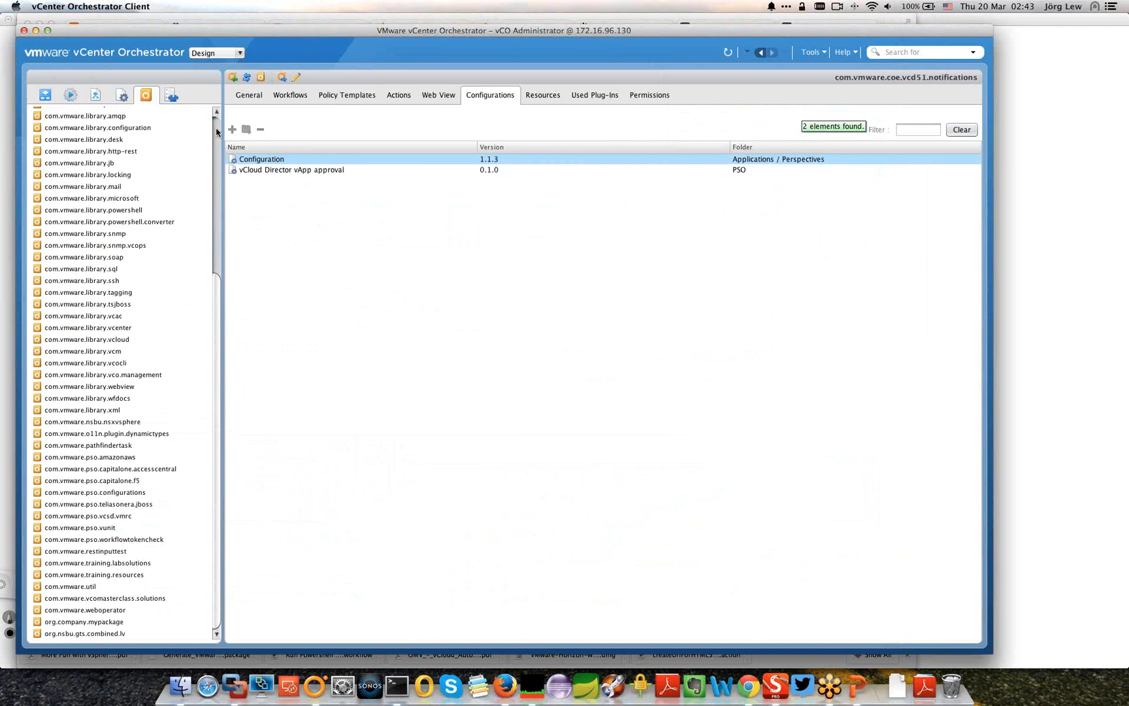
{"action": "scroll", "coordinate": [217, 131], "scroll_direction": "up", "scroll_amount": 10}
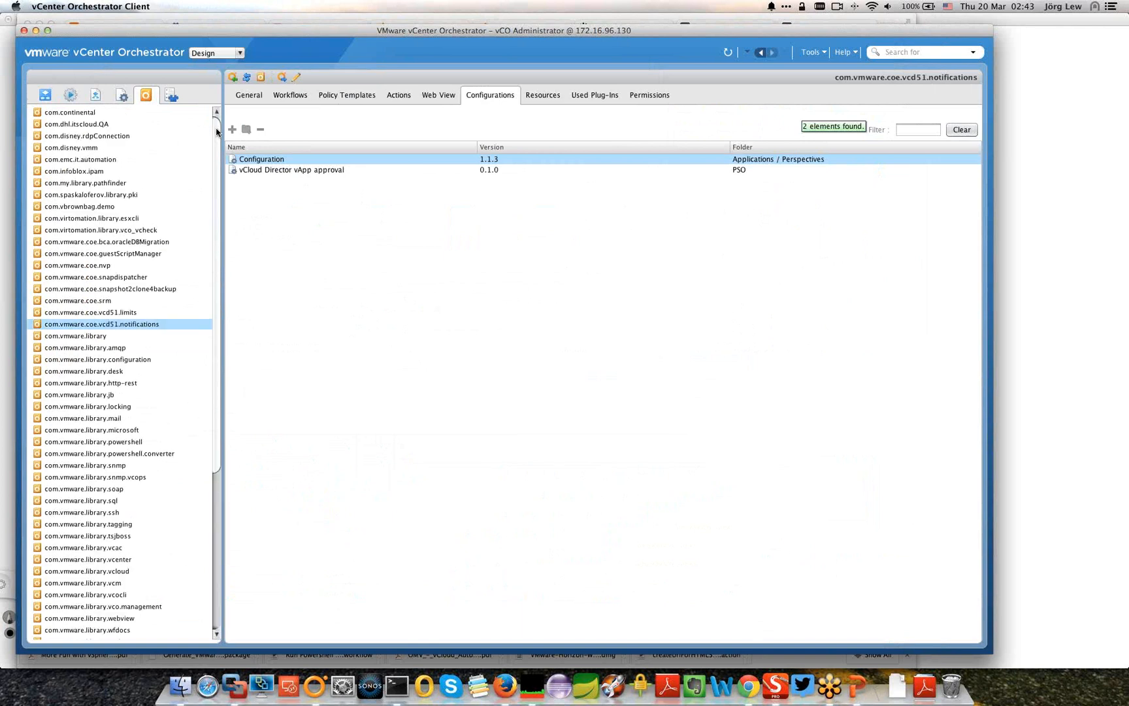
{"action": "scroll", "coordinate": [217, 137], "scroll_direction": "down", "scroll_amount": 1}
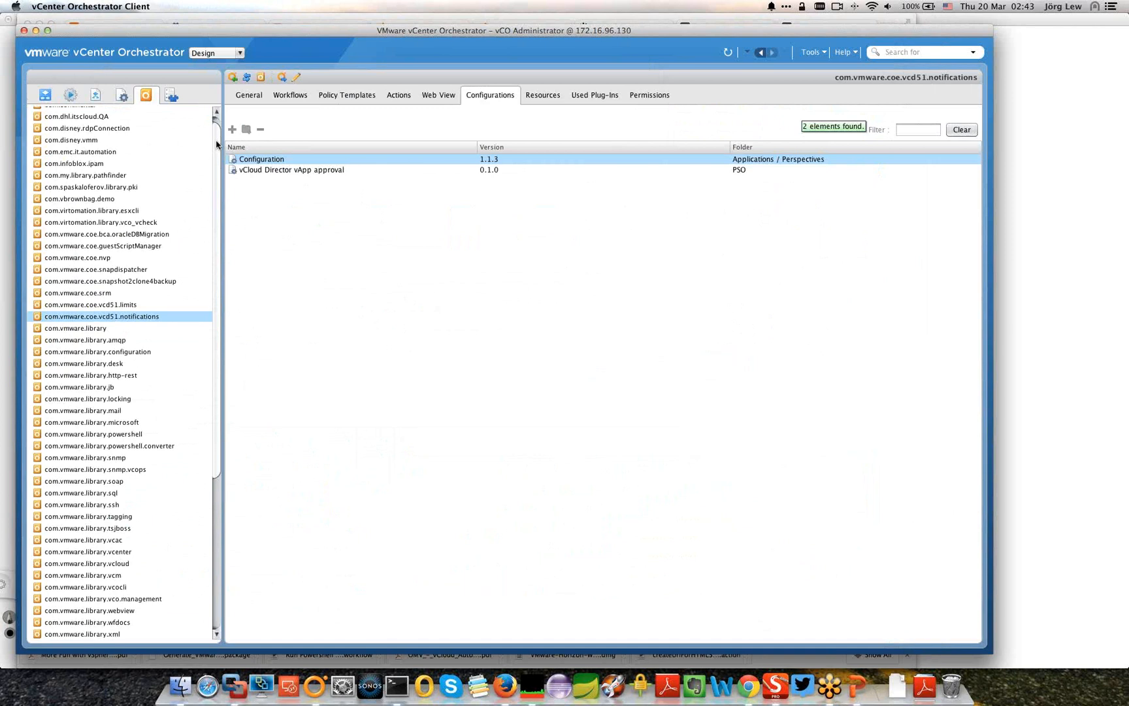
{"action": "scroll", "coordinate": [217, 144], "scroll_direction": "down", "scroll_amount": 1}
{"action": "right_click", "coordinate": [81, 188]}
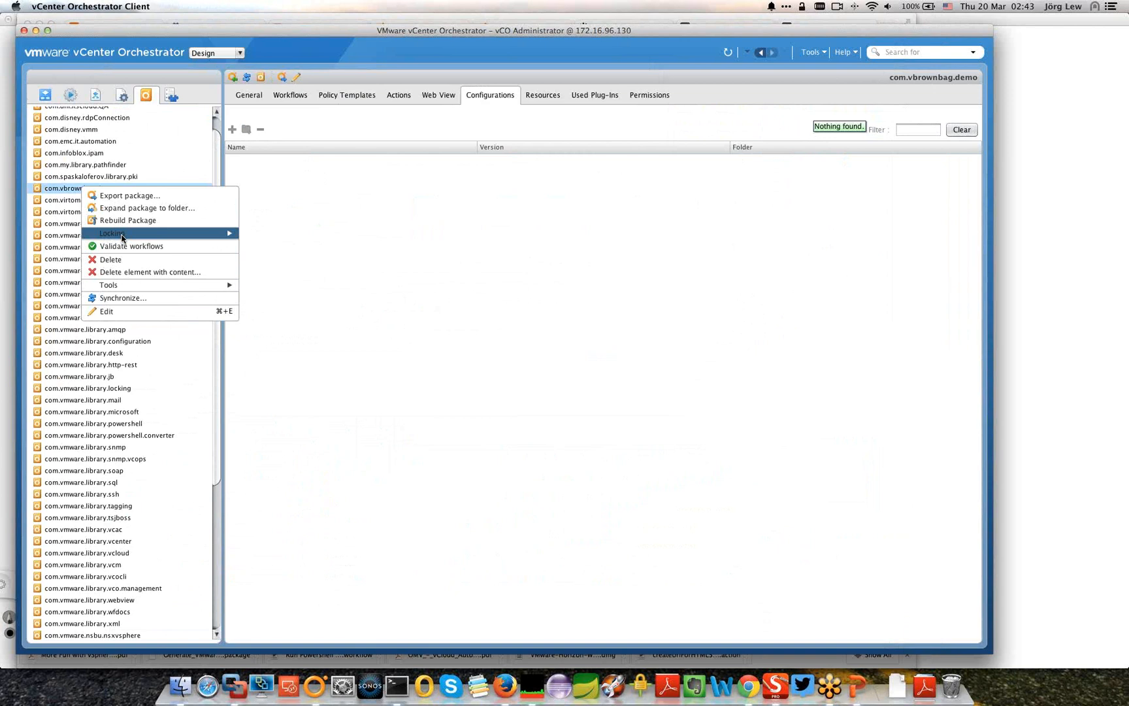
{"action": "left_click", "coordinate": [129, 196]}
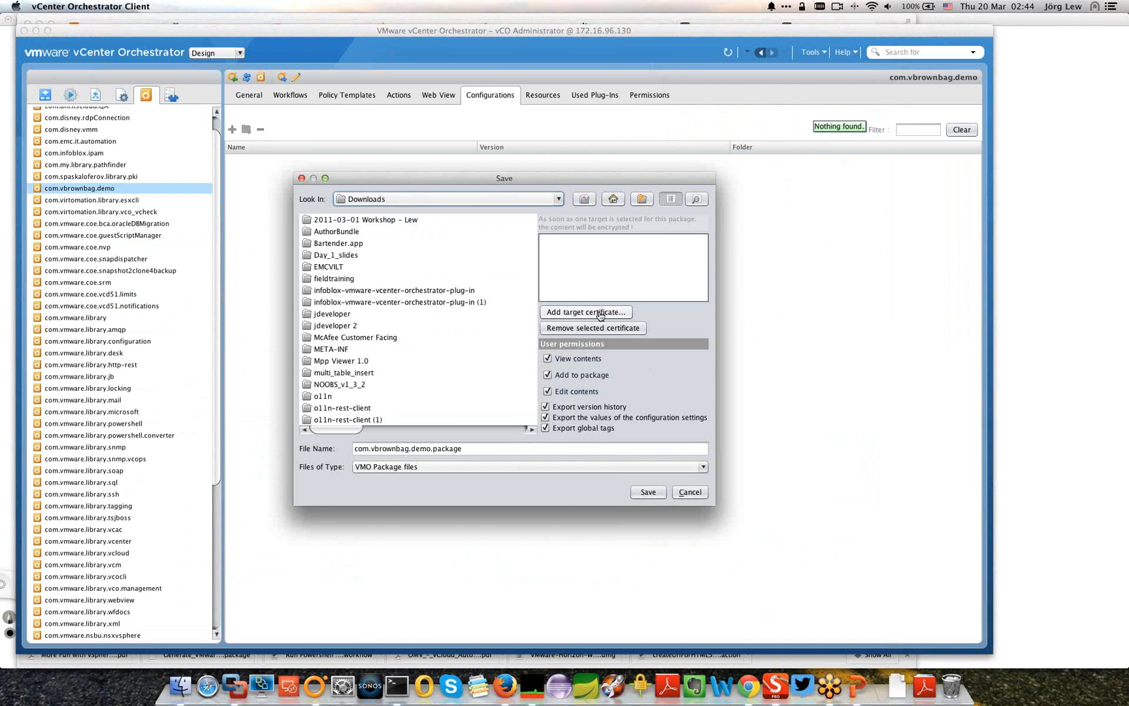
{"action": "left_click", "coordinate": [650, 492]}
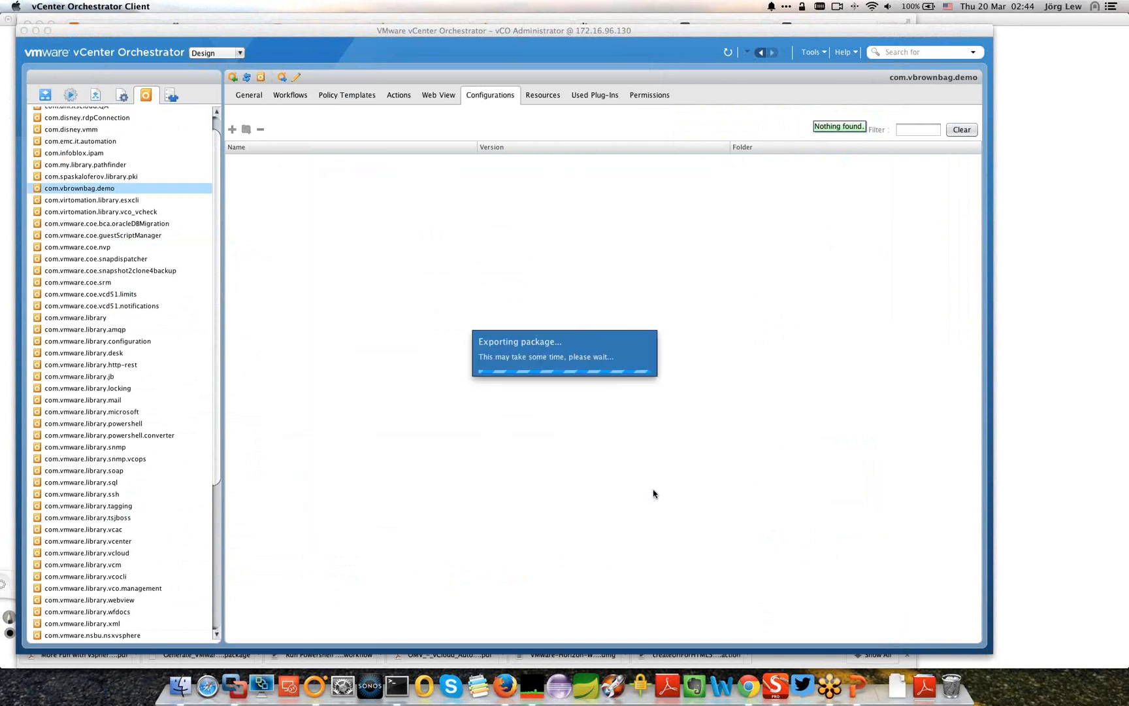
Step: Import the com.vbrownbag.demo.package file from the Downloads folder
{"action": "left_click", "coordinate": [233, 77]}
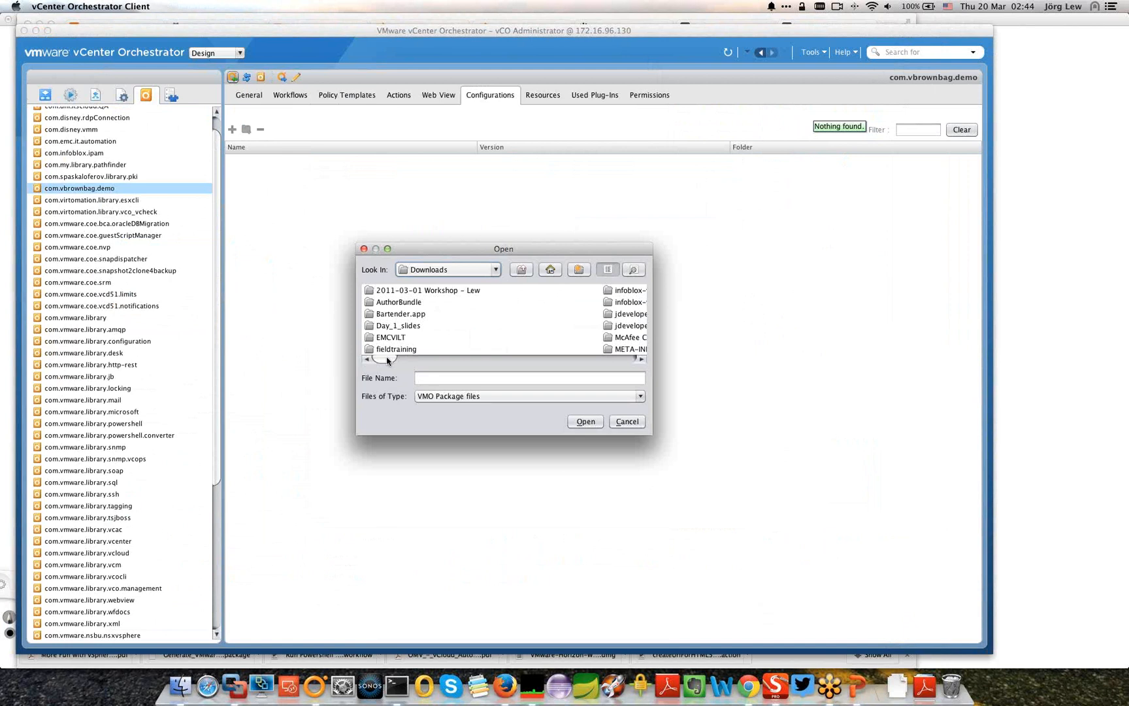
{"action": "left_click_drag", "start_coordinate": [388, 360], "coordinate": [608, 356]}
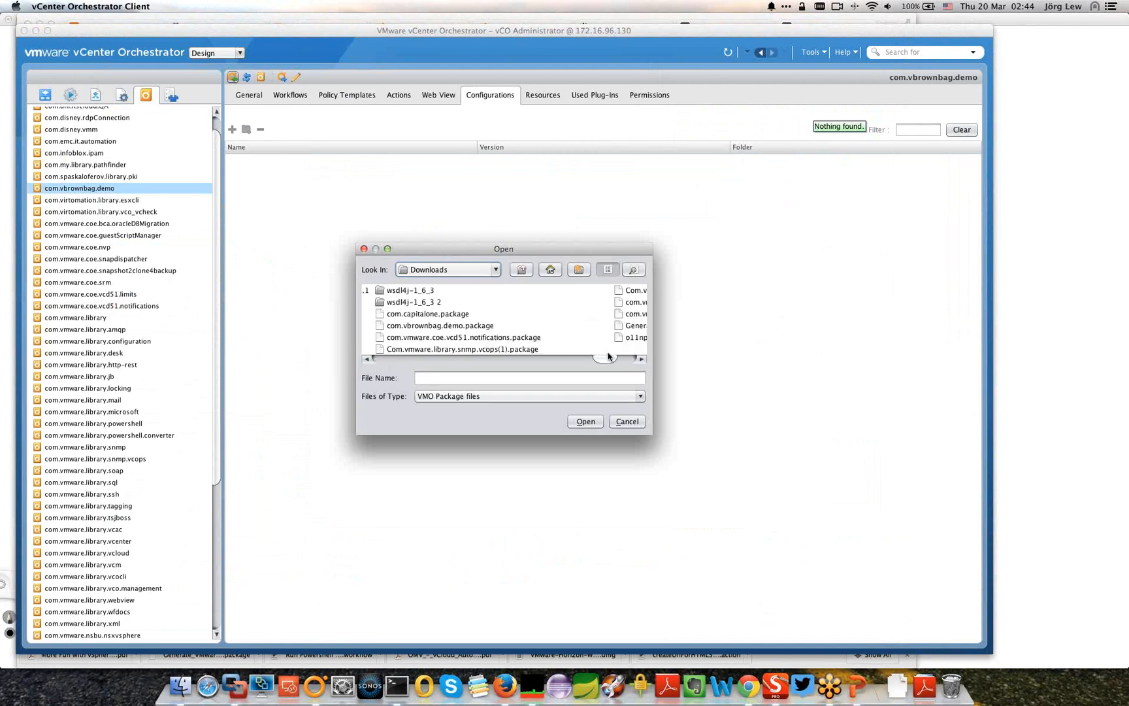
{"action": "left_click", "coordinate": [451, 325]}
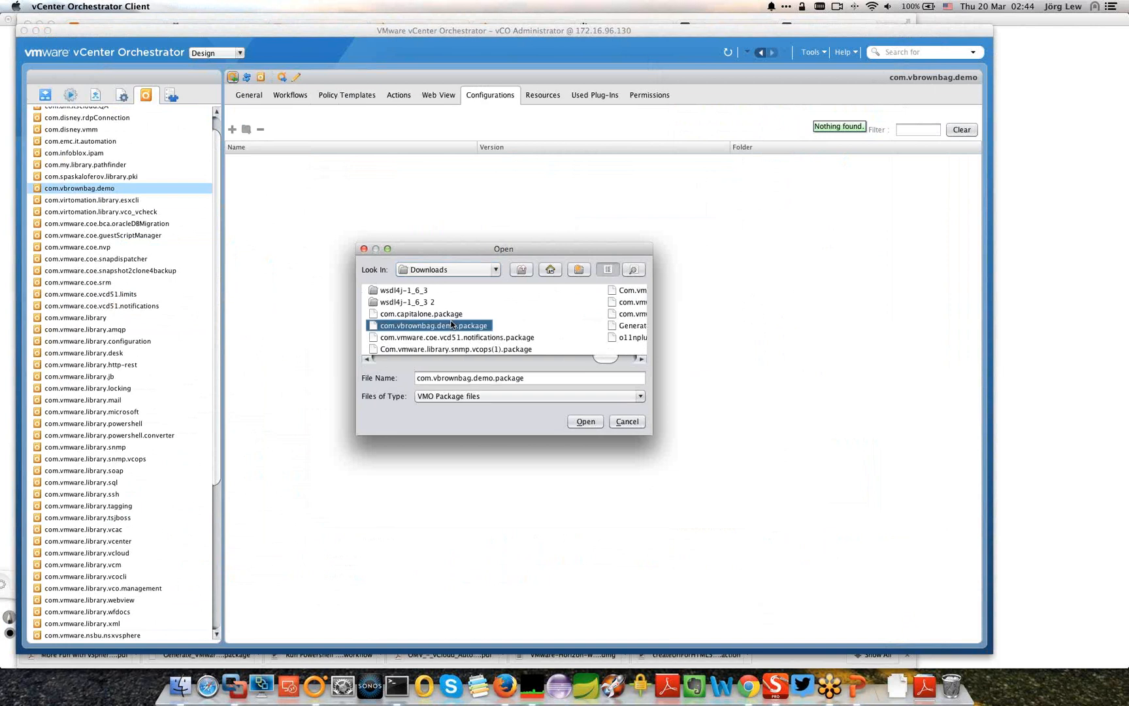
{"action": "left_click", "coordinate": [585, 420]}
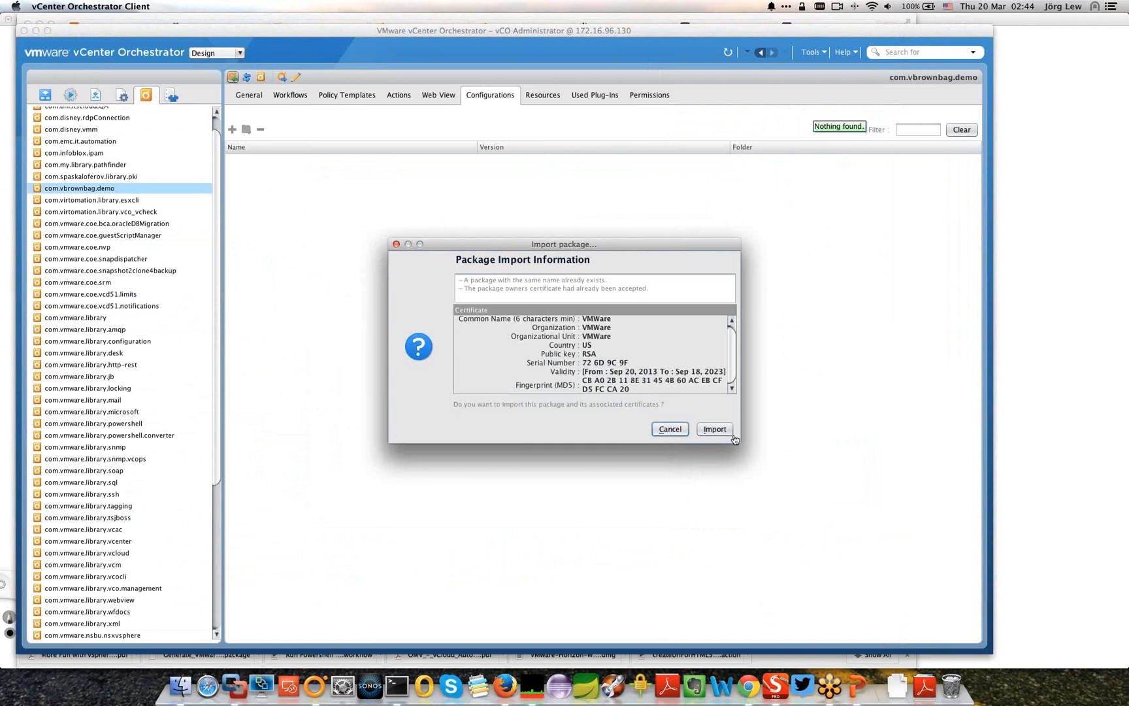
{"action": "left_click", "coordinate": [714, 430]}
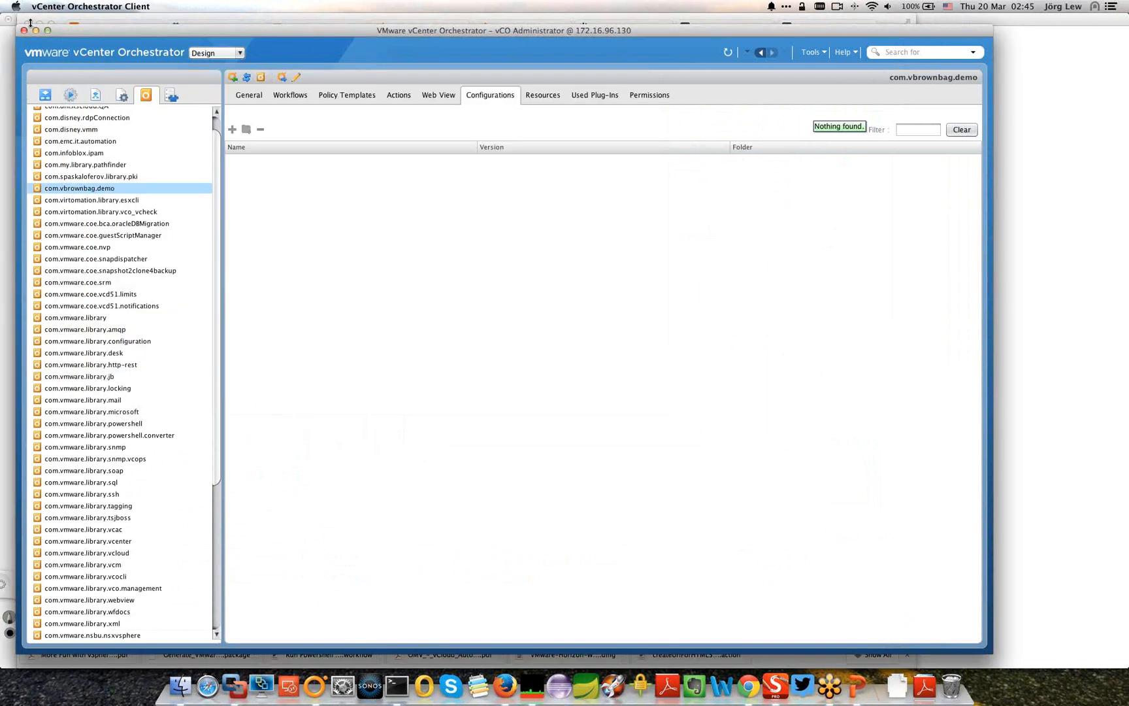
Step: View the workflow tree, then examine the plug-in inventory, expanding HTTP-REST and its VCM Collector host operations
{"action": "left_click", "coordinate": [39, 94]}
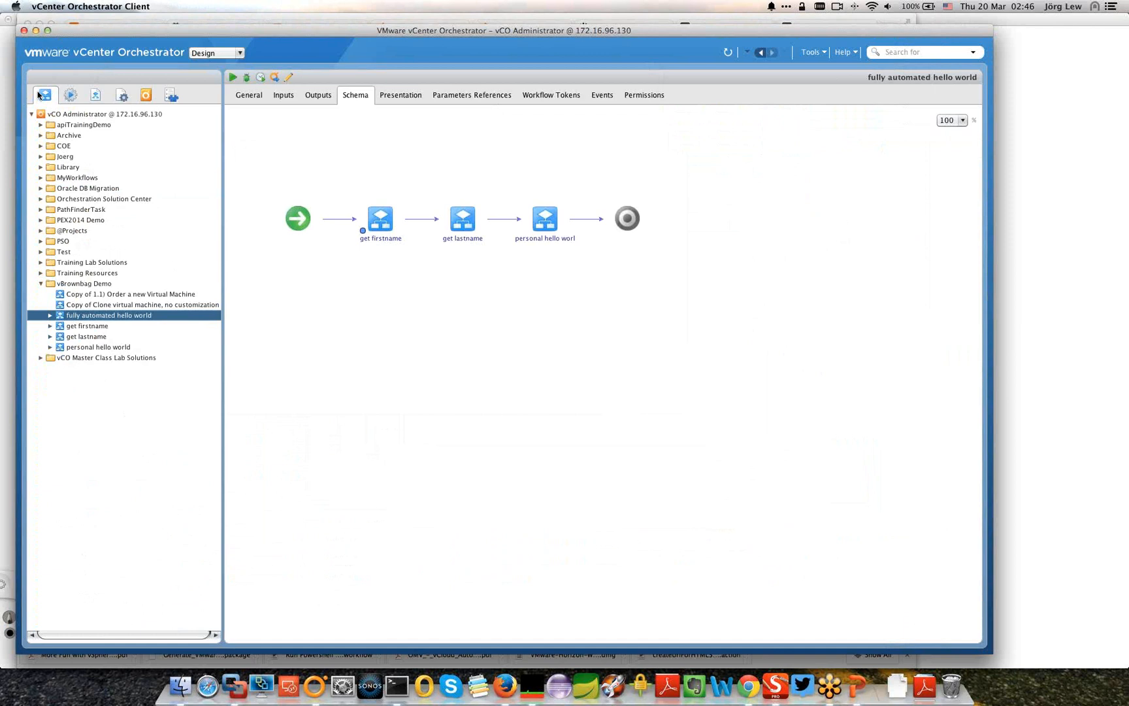
{"action": "left_click", "coordinate": [167, 97]}
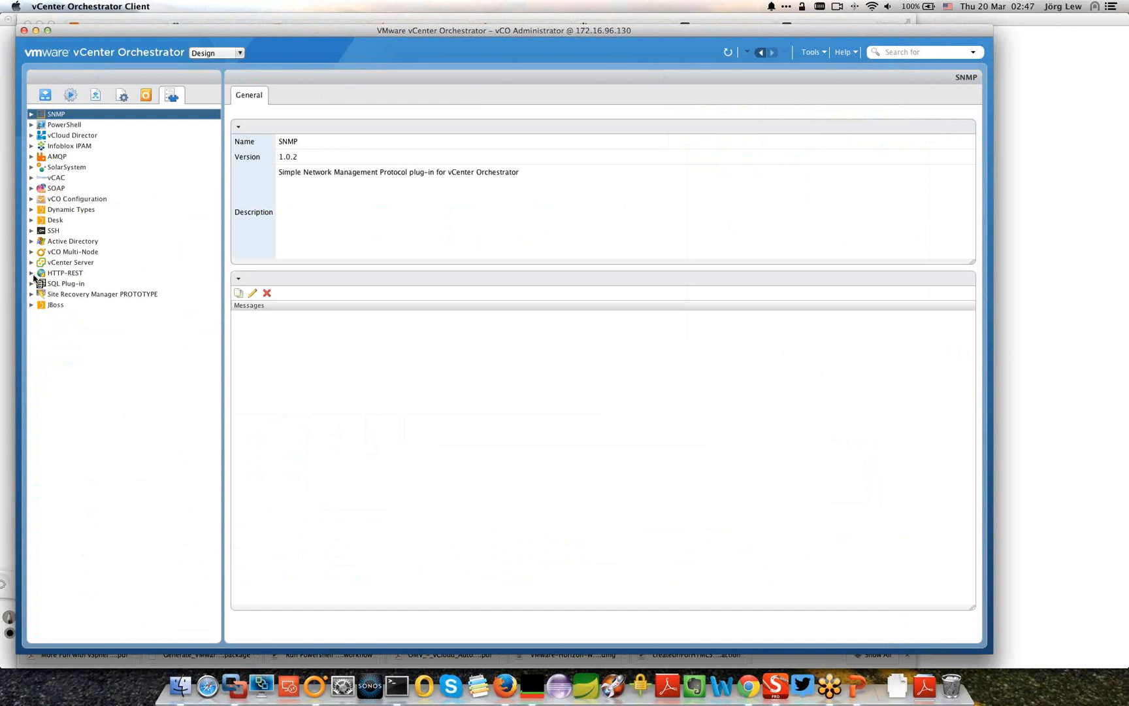
{"action": "left_click_drag", "start_coordinate": [34, 277], "coordinate": [39, 314]}
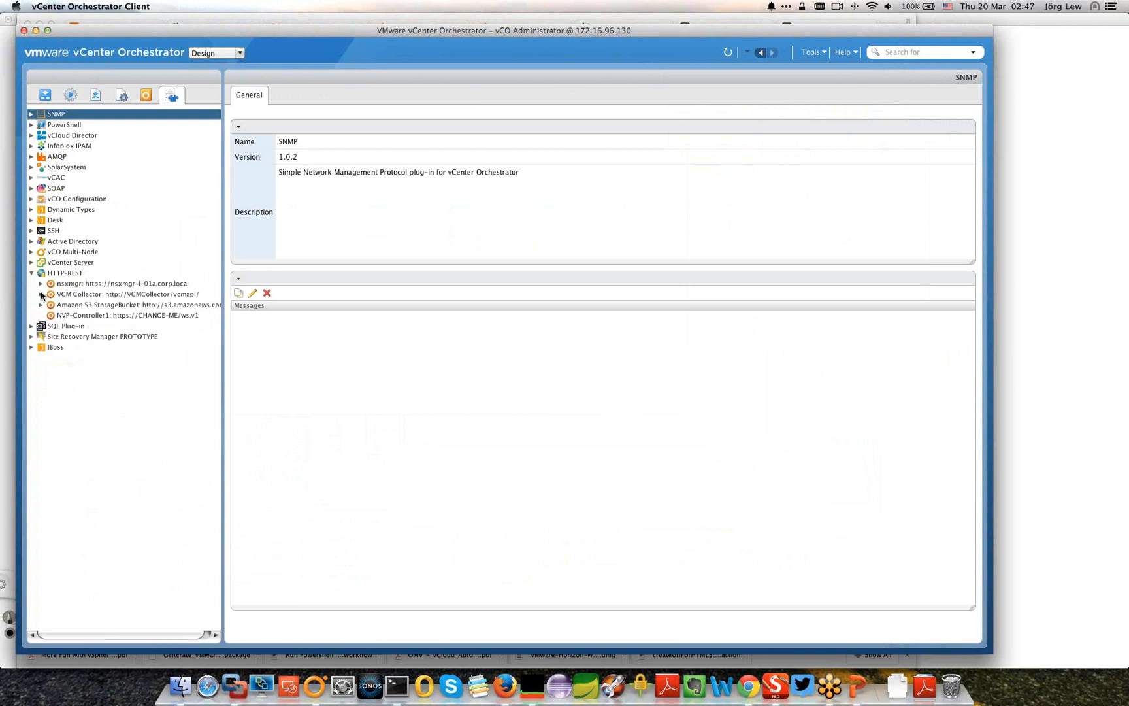
{"action": "left_click", "coordinate": [40, 294]}
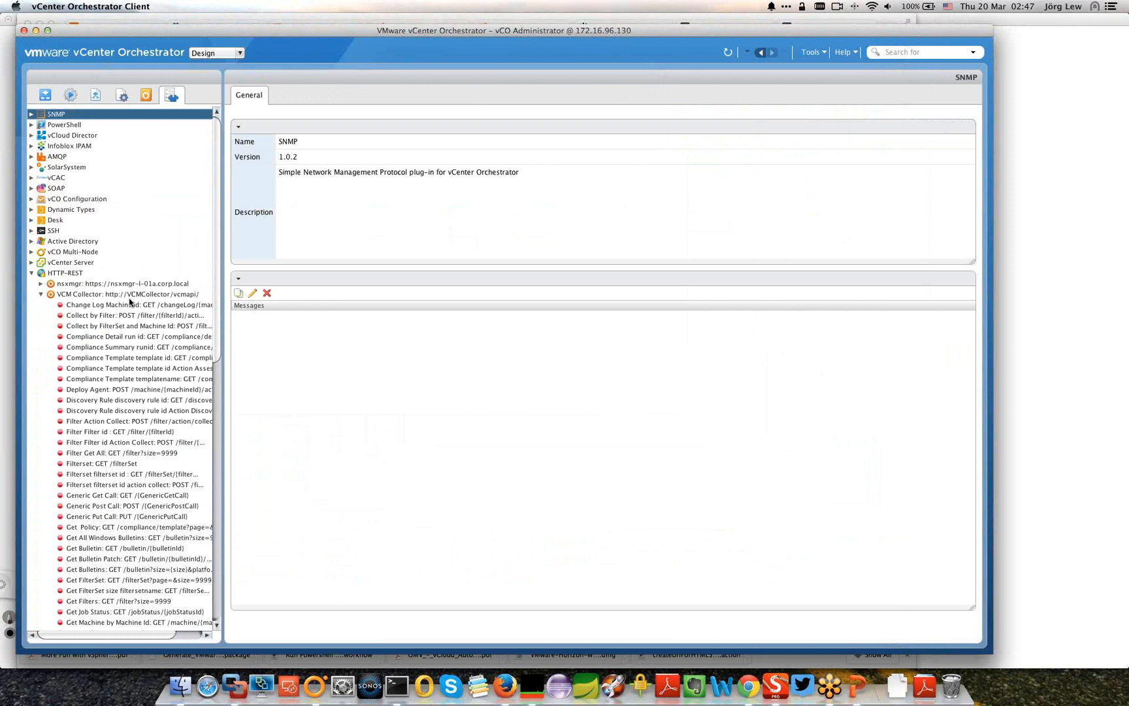
Step: View the VCM Collector host's details, then read the Dynamic Types section of the vCenter Orchestrator 5.5.1 release article in Chrome and return to the client
{"action": "left_click", "coordinate": [85, 294]}
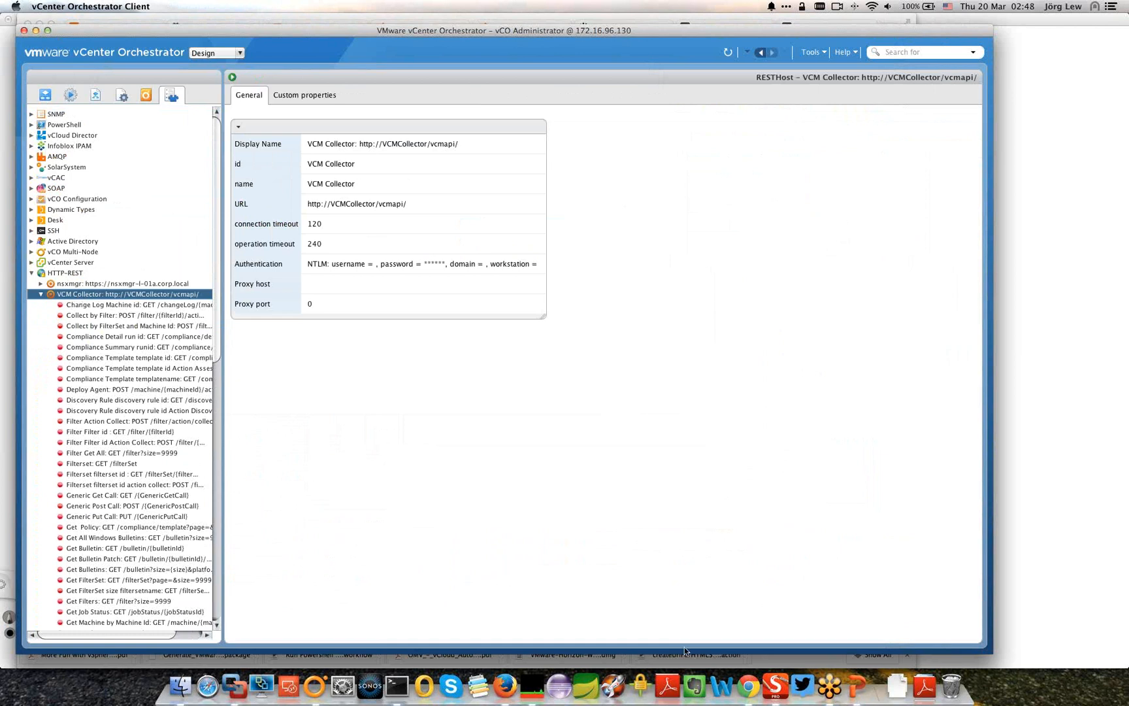
{"action": "left_click", "coordinate": [739, 693]}
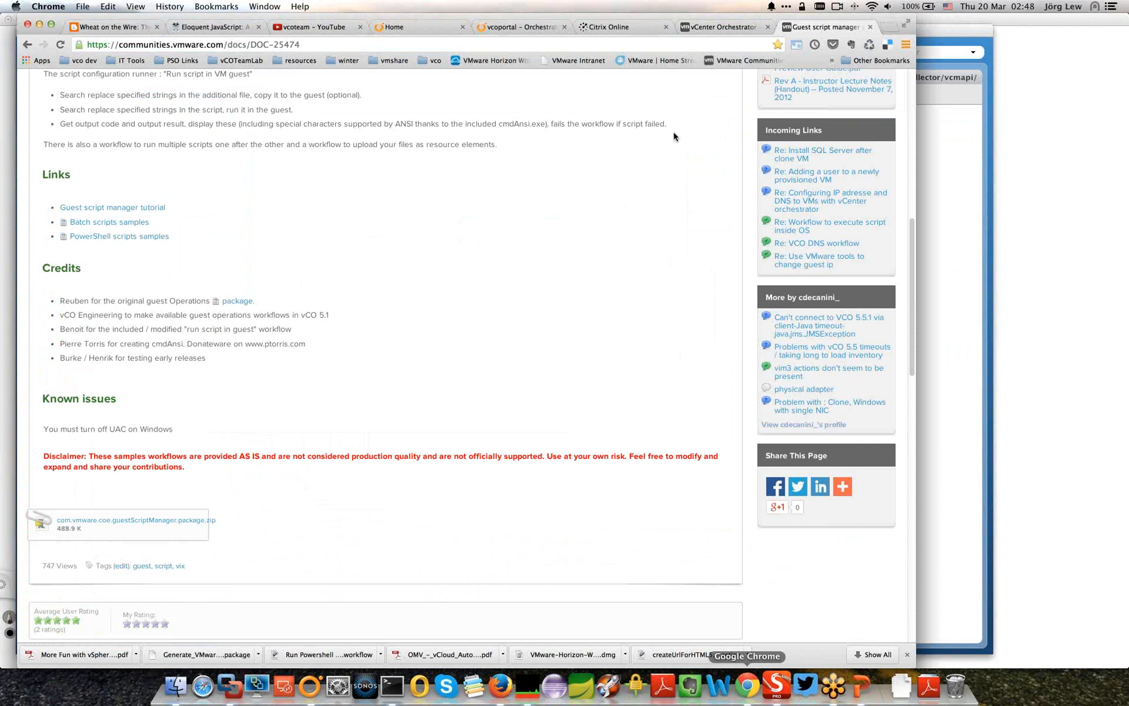
{"action": "key", "text": "super+4"}
{"action": "left_click", "coordinate": [239, 209]}
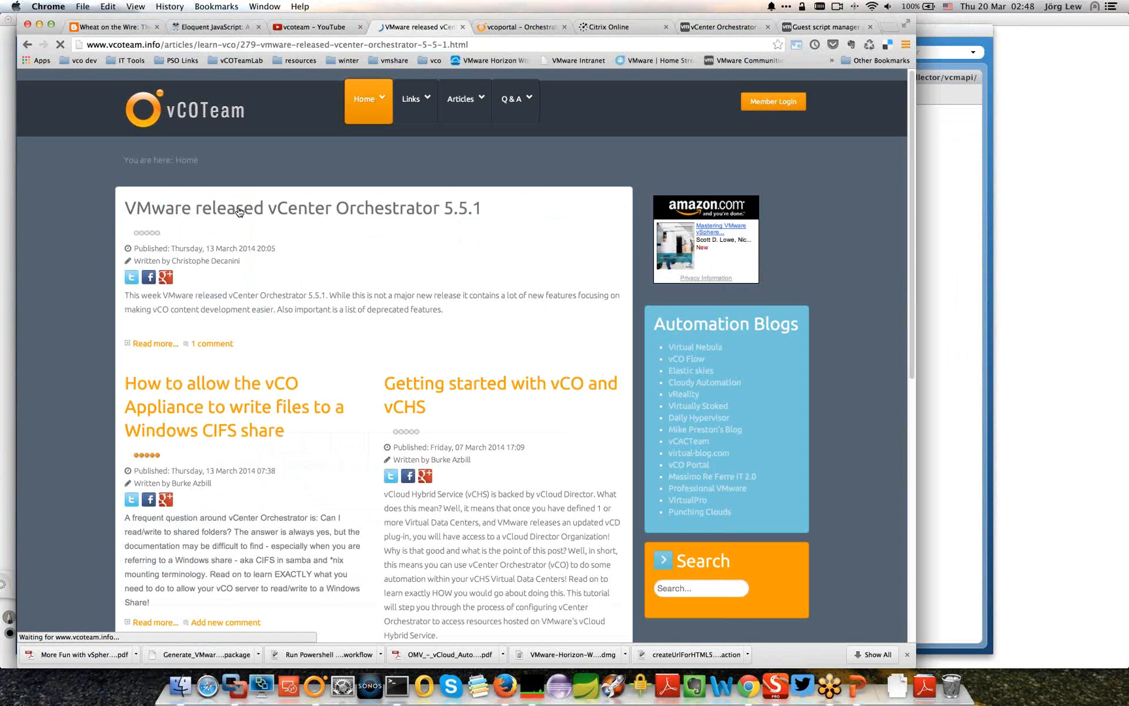
{"action": "scroll", "coordinate": [410, 342], "scroll_direction": "down", "scroll_amount": 15}
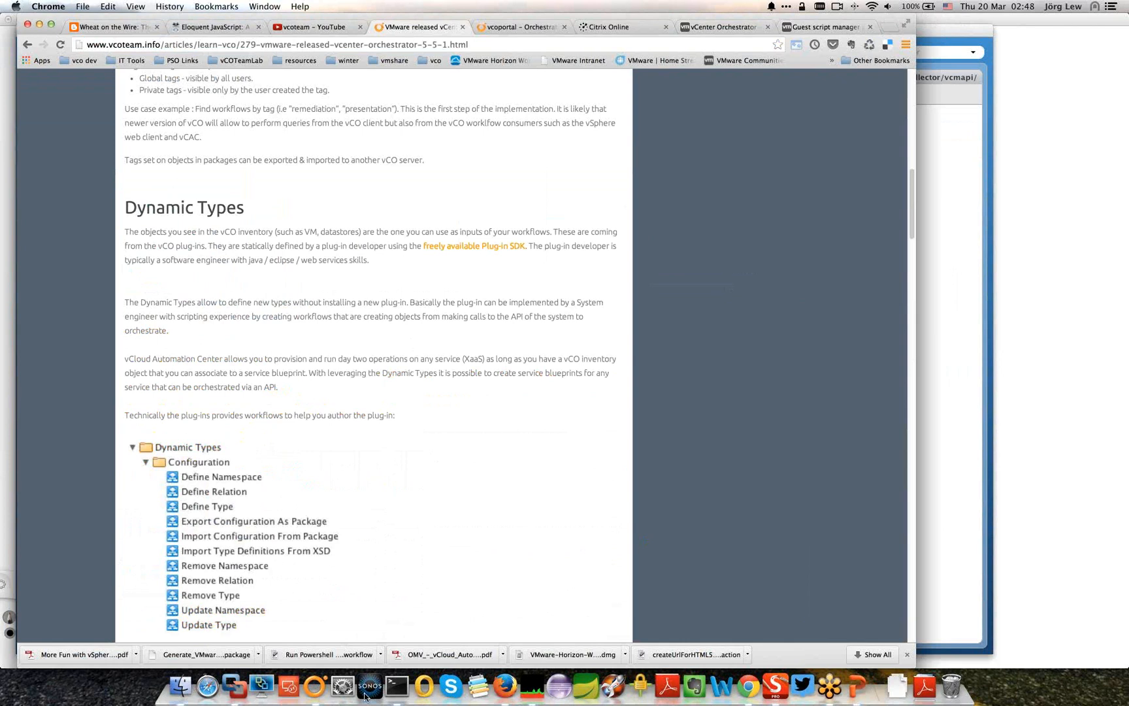
{"action": "left_click", "coordinate": [314, 684]}
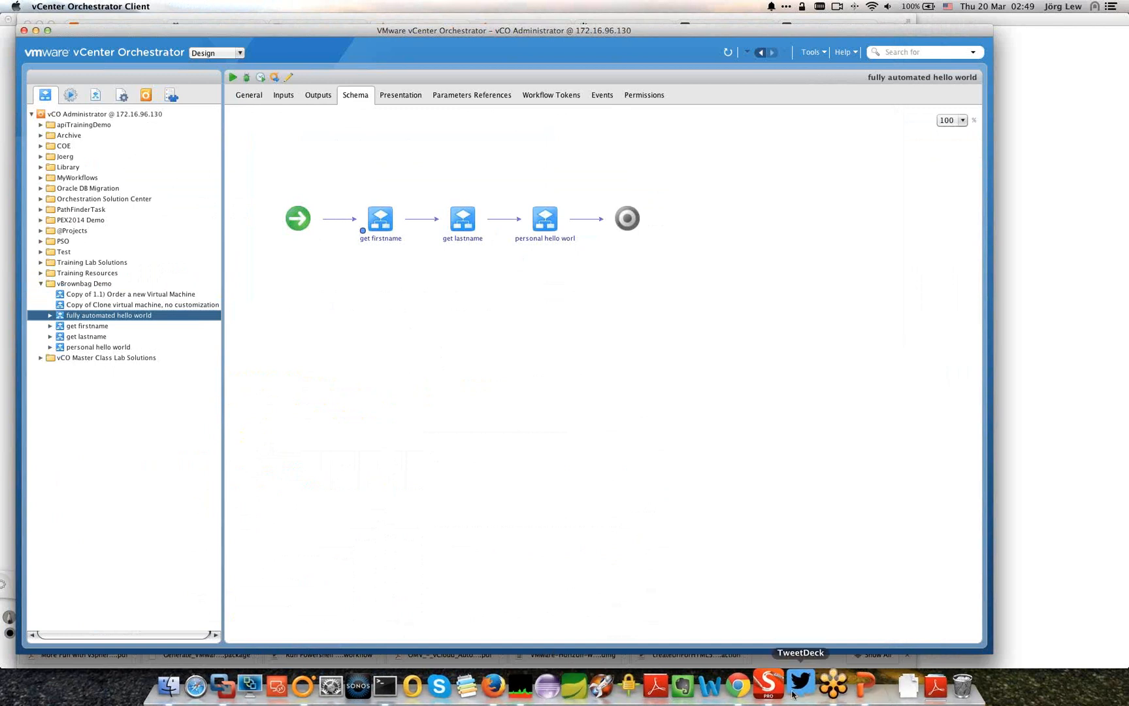
Step: In a new Chrome tab, find the book Automating vSphere with VMware vCenter Orchestrator on Amazon and open its product page
{"action": "left_click", "coordinate": [758, 686]}
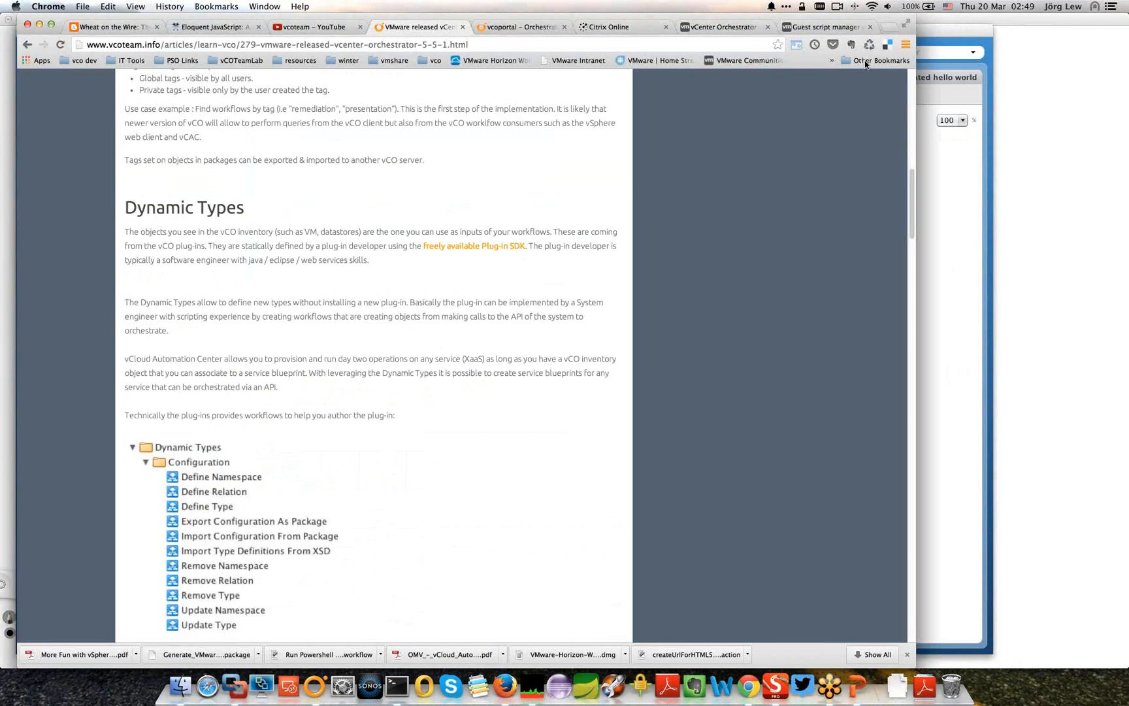
{"action": "key", "text": "super+t"}
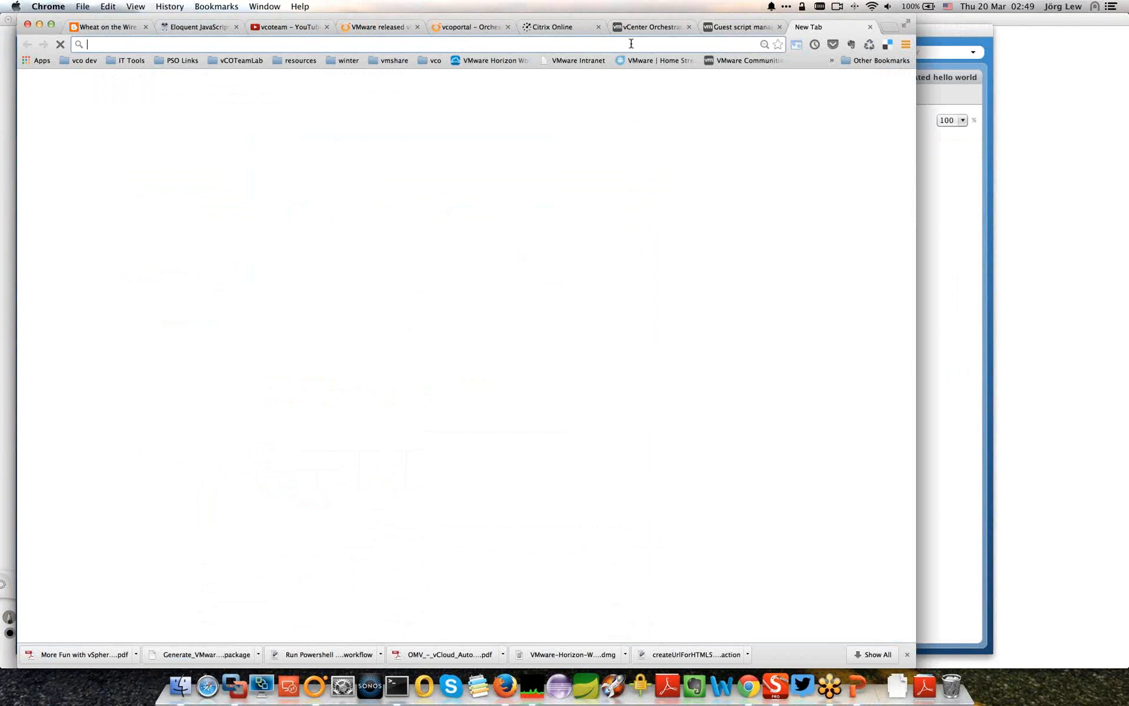
{"action": "type", "text": "cod"}
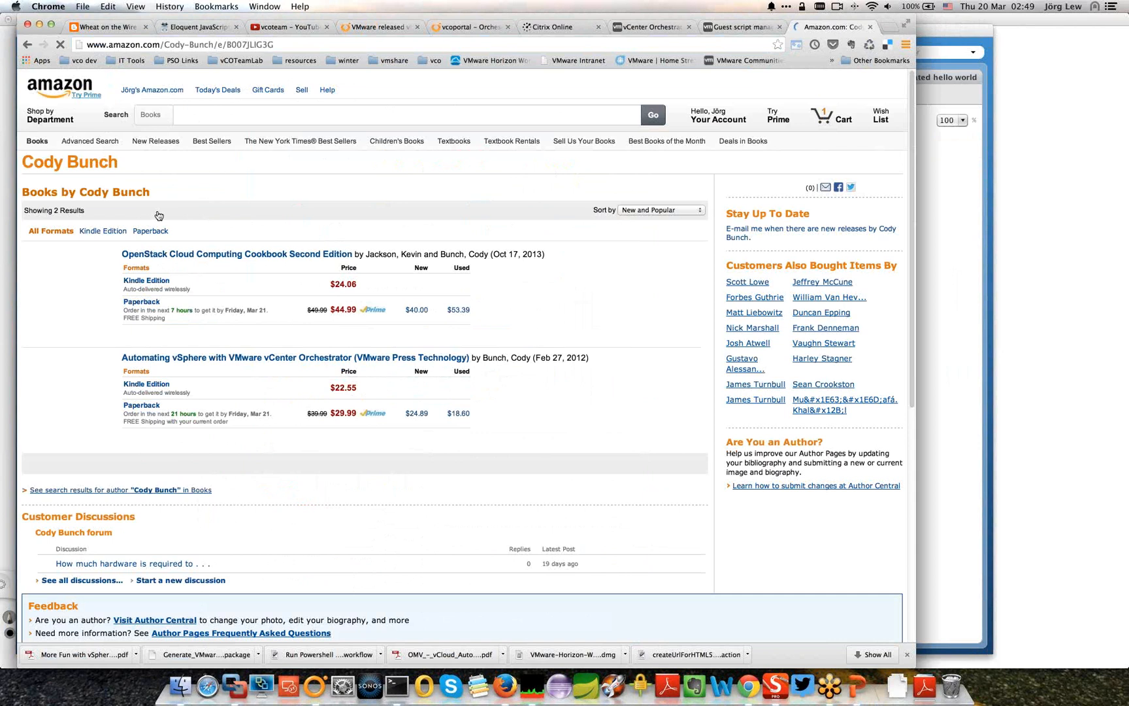
{"action": "left_click", "coordinate": [249, 358]}
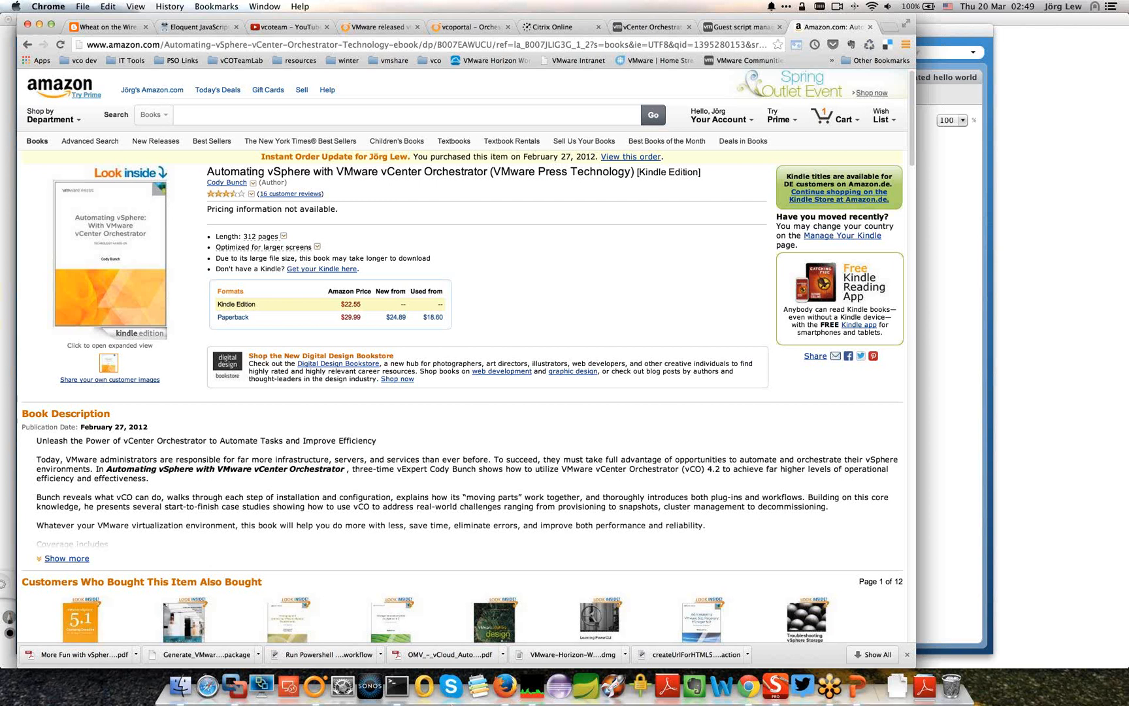
Step: Compare the fully automated hello world schema in the Orchestrator client with the hand-drawn workflow diagram in SketchBook Pro
{"action": "left_click", "coordinate": [316, 684]}
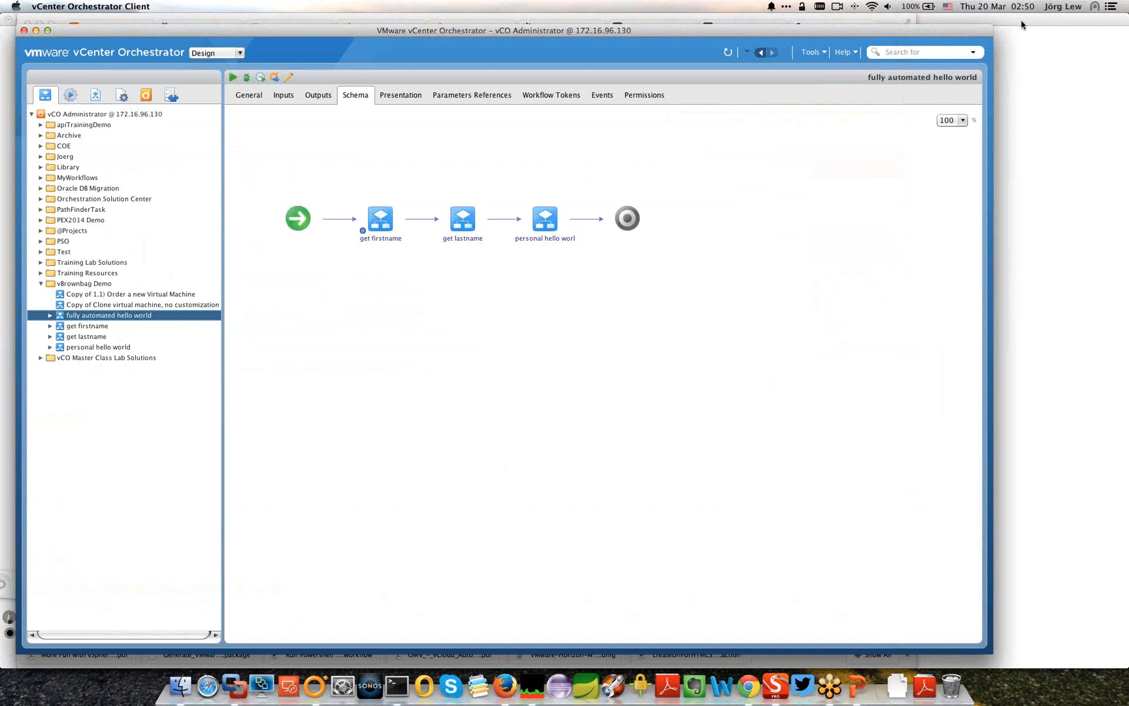
{"action": "key", "text": "super+Tab"}
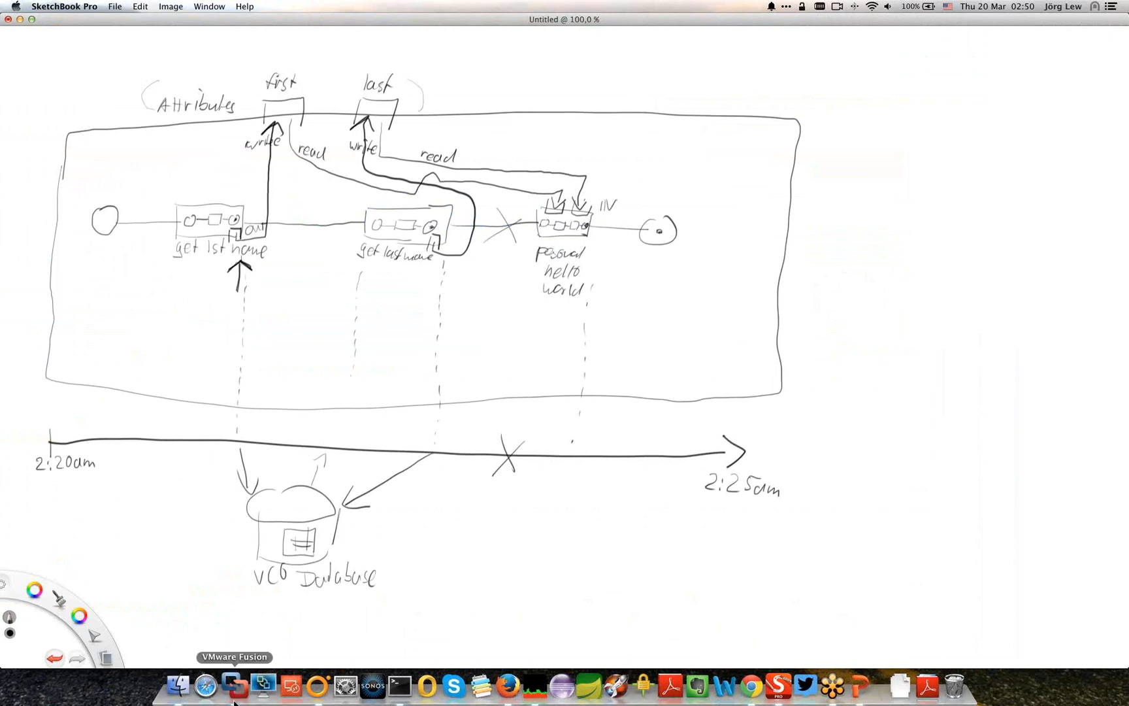
{"action": "left_click", "coordinate": [313, 685]}
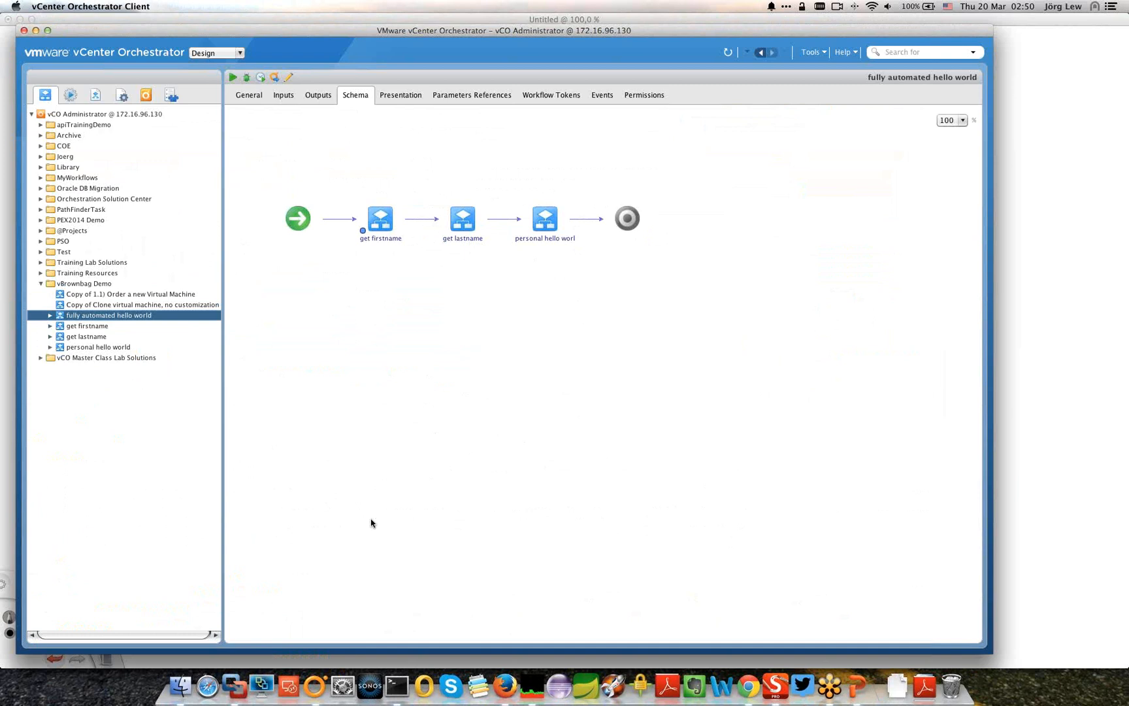
Step: Switch to PowerPoint and view the vCenter Orchestrator Resources slide in 20140320CraftingWorkflows.pptx
{"action": "left_click", "coordinate": [856, 686]}
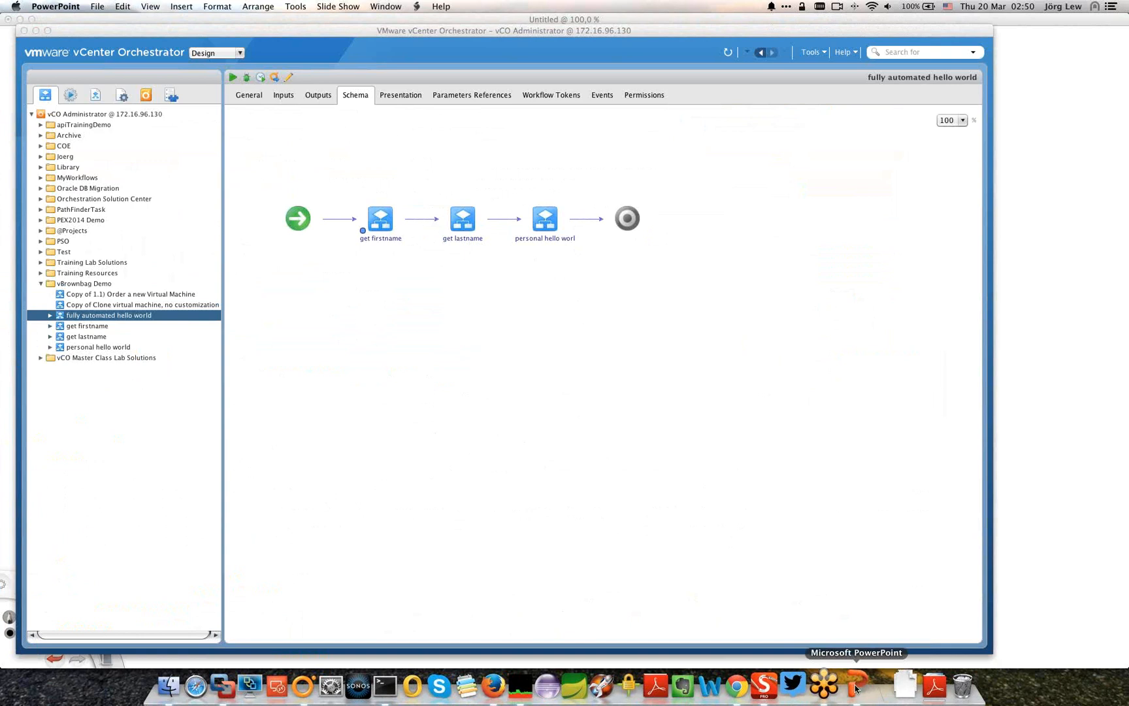
{"action": "left_click", "coordinate": [856, 686]}
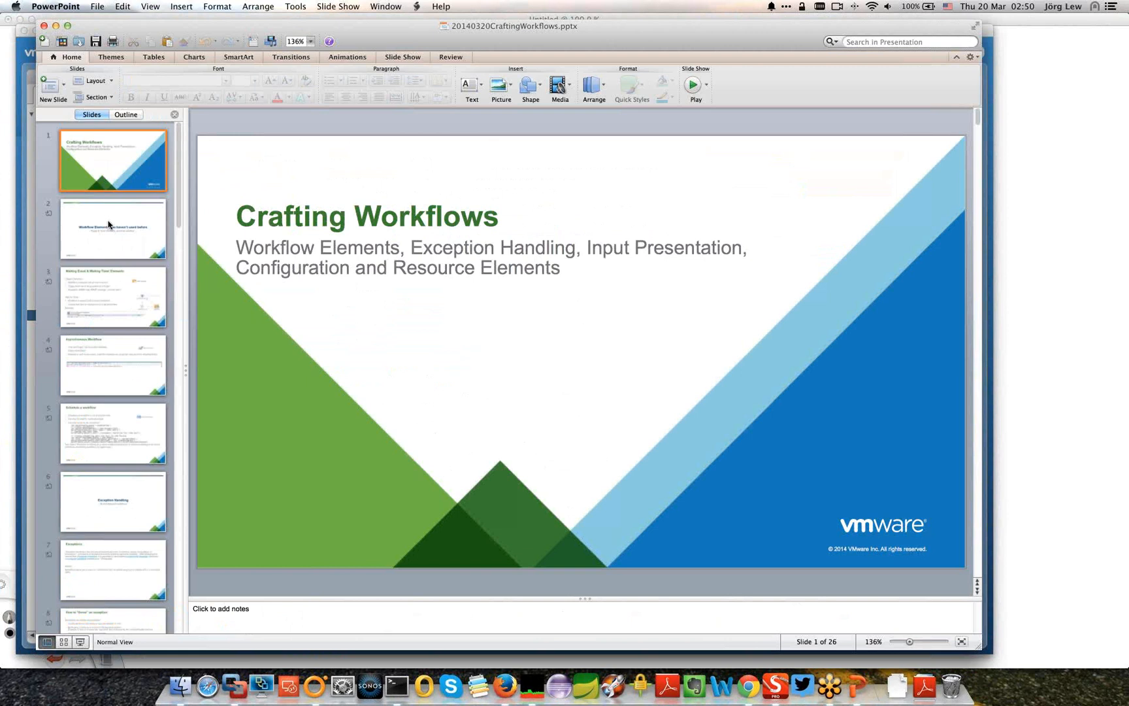
{"action": "left_click", "coordinate": [119, 423]}
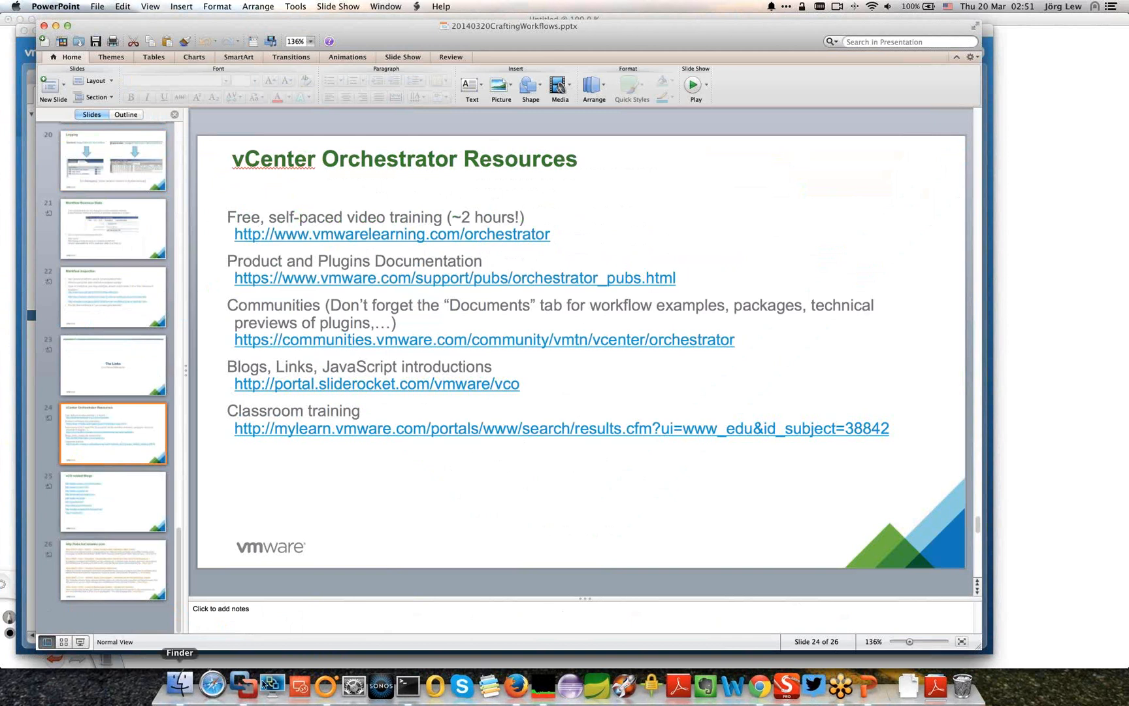
Step: In the Orchestrator client, cancel the personal hello world start form, then view the actions and return to the workflow tree
{"action": "left_click", "coordinate": [319, 680]}
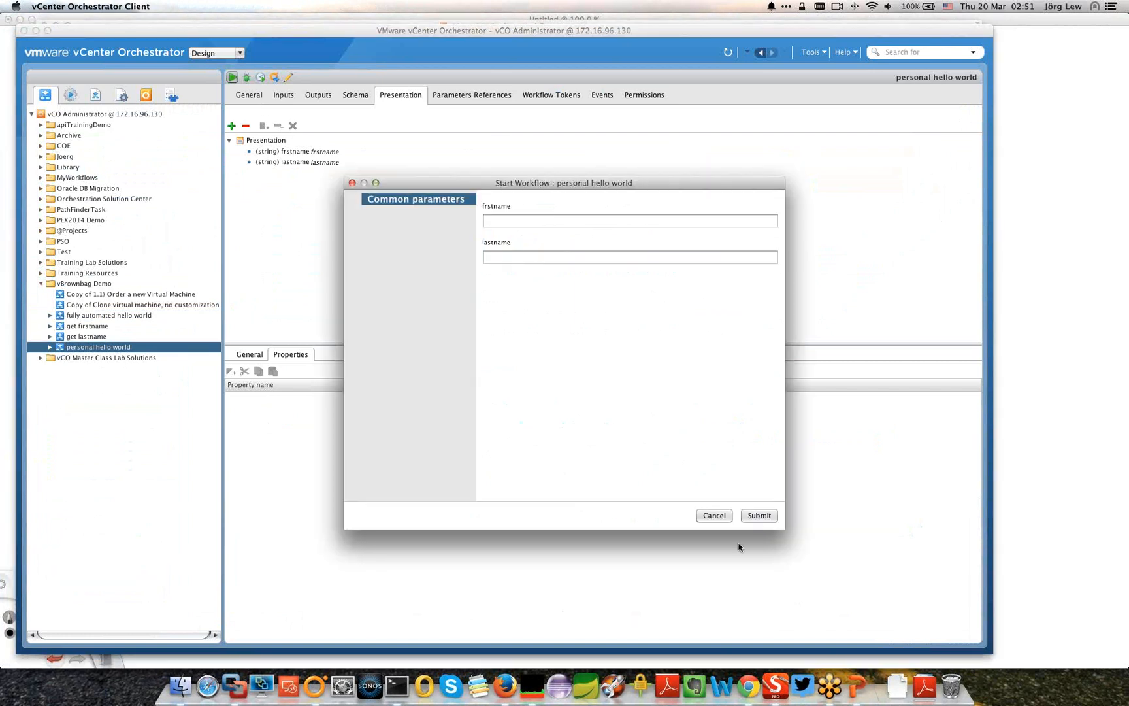
{"action": "left_click", "coordinate": [714, 515]}
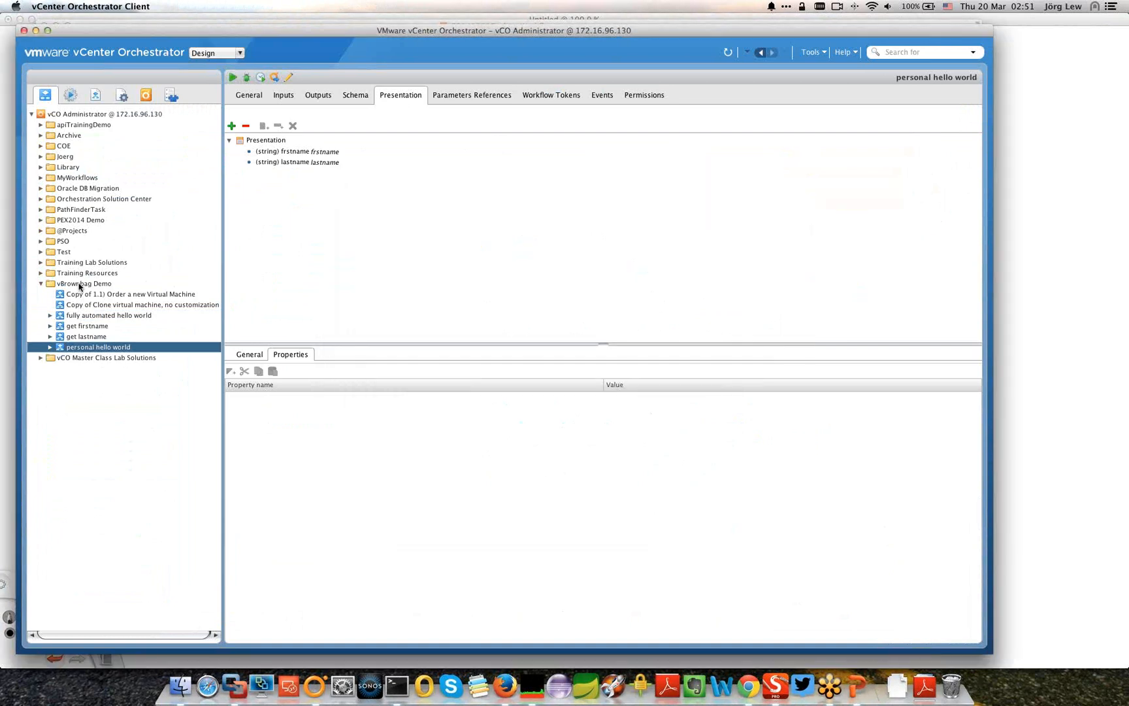
{"action": "left_click", "coordinate": [71, 95]}
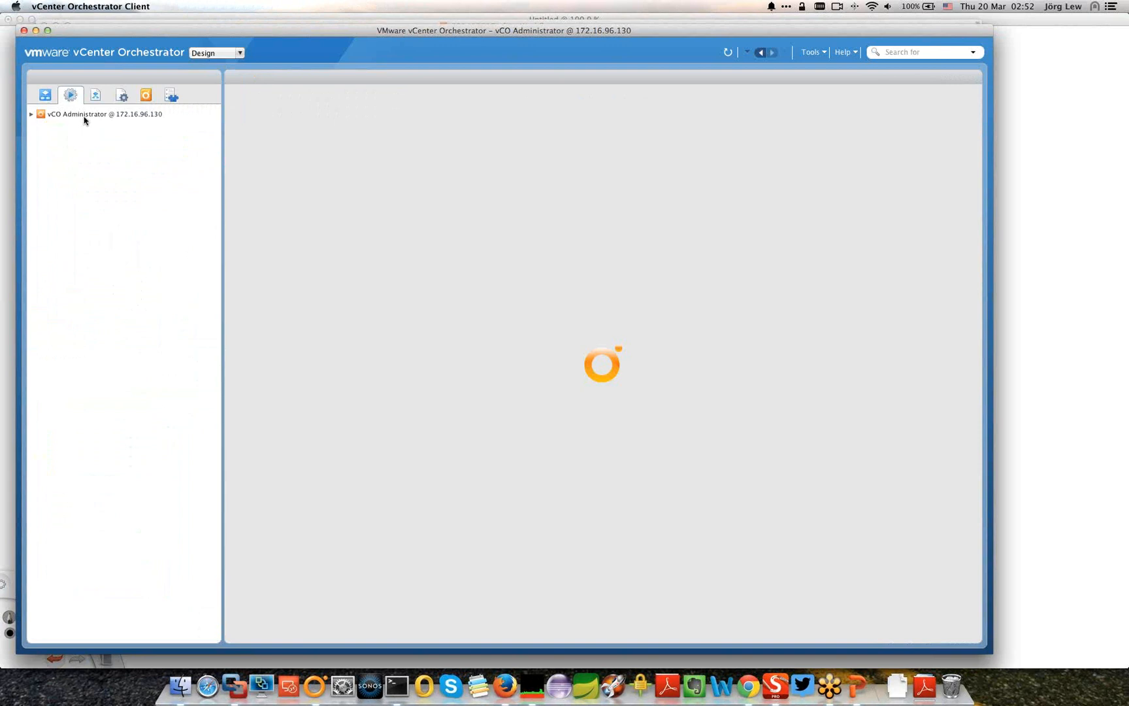
{"action": "left_click", "coordinate": [84, 116]}
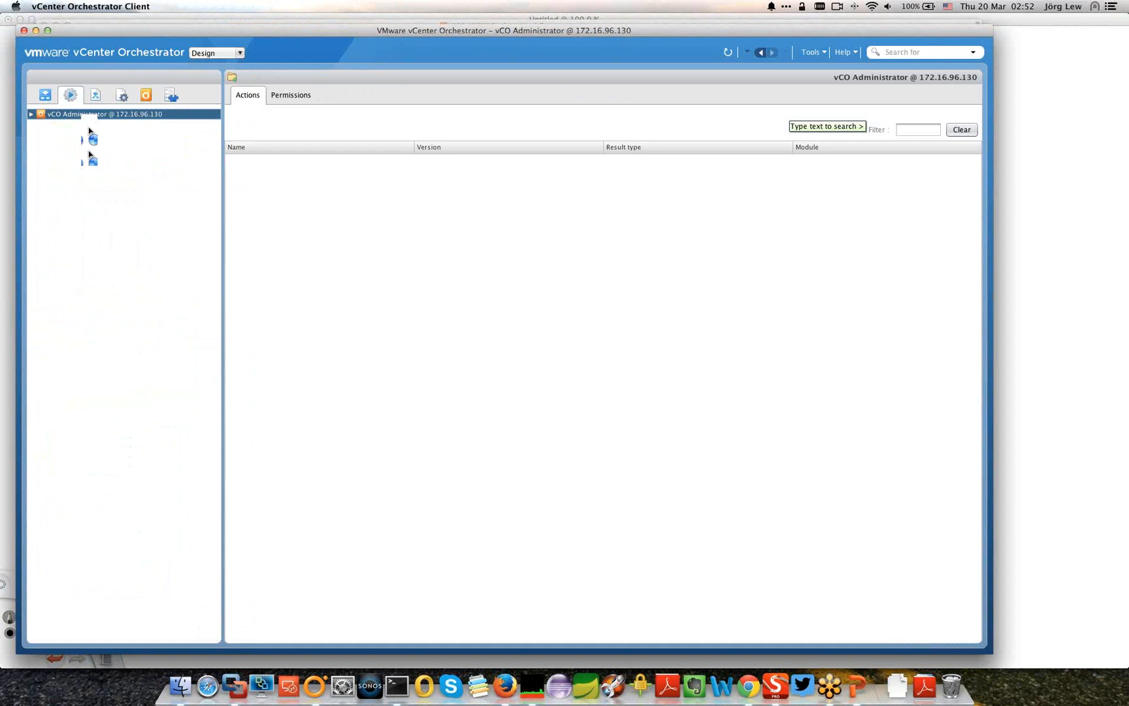
{"action": "left_click", "coordinate": [45, 95]}
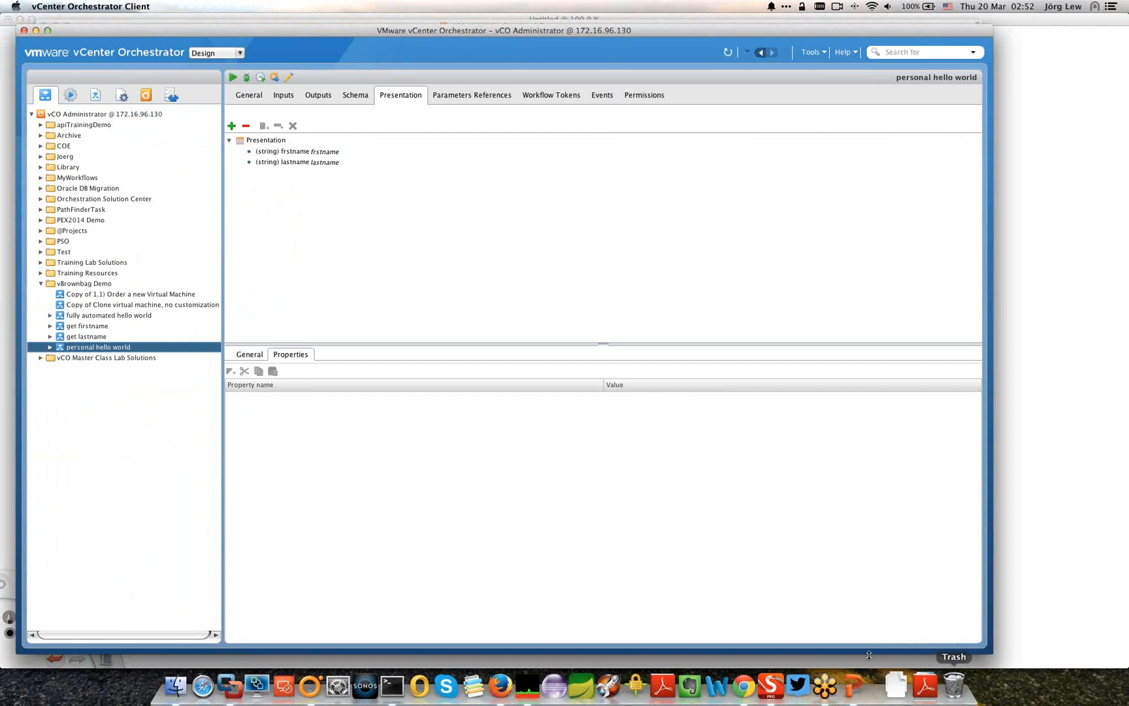
Step: Switch back to PowerPoint to review the links on the vCenter Orchestrator Resources slide
{"action": "left_click", "coordinate": [853, 685]}
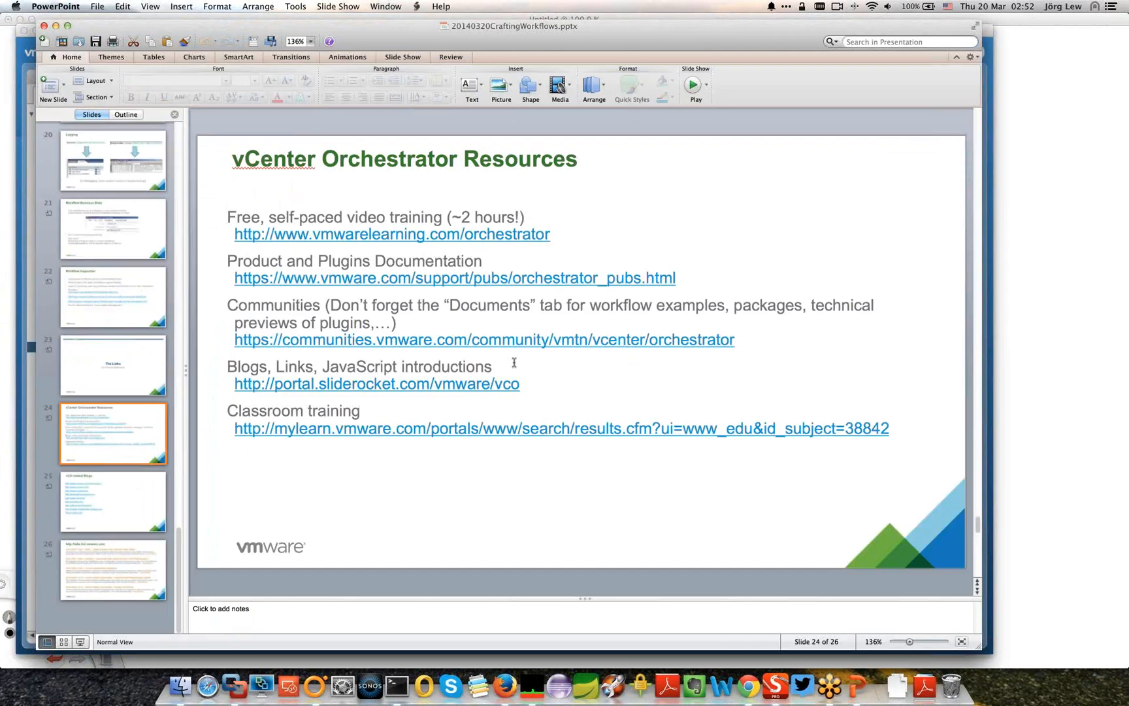